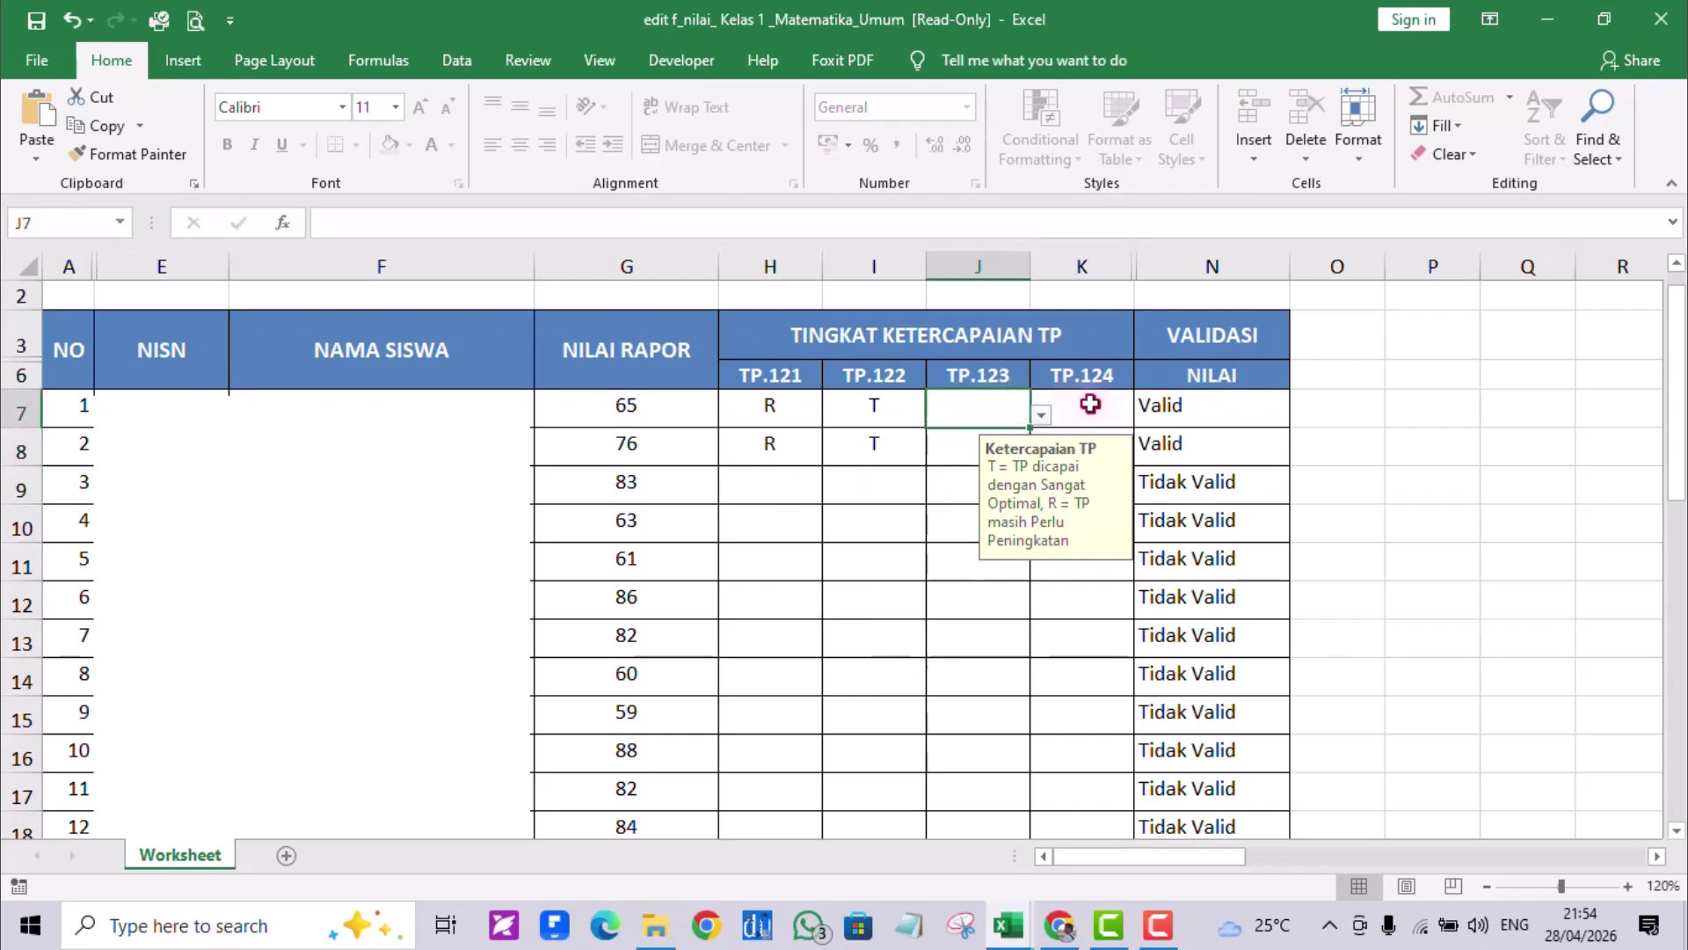
{"action": "left_click", "coordinate": [874, 479]}
{"action": "left_click", "coordinate": [769, 498]}
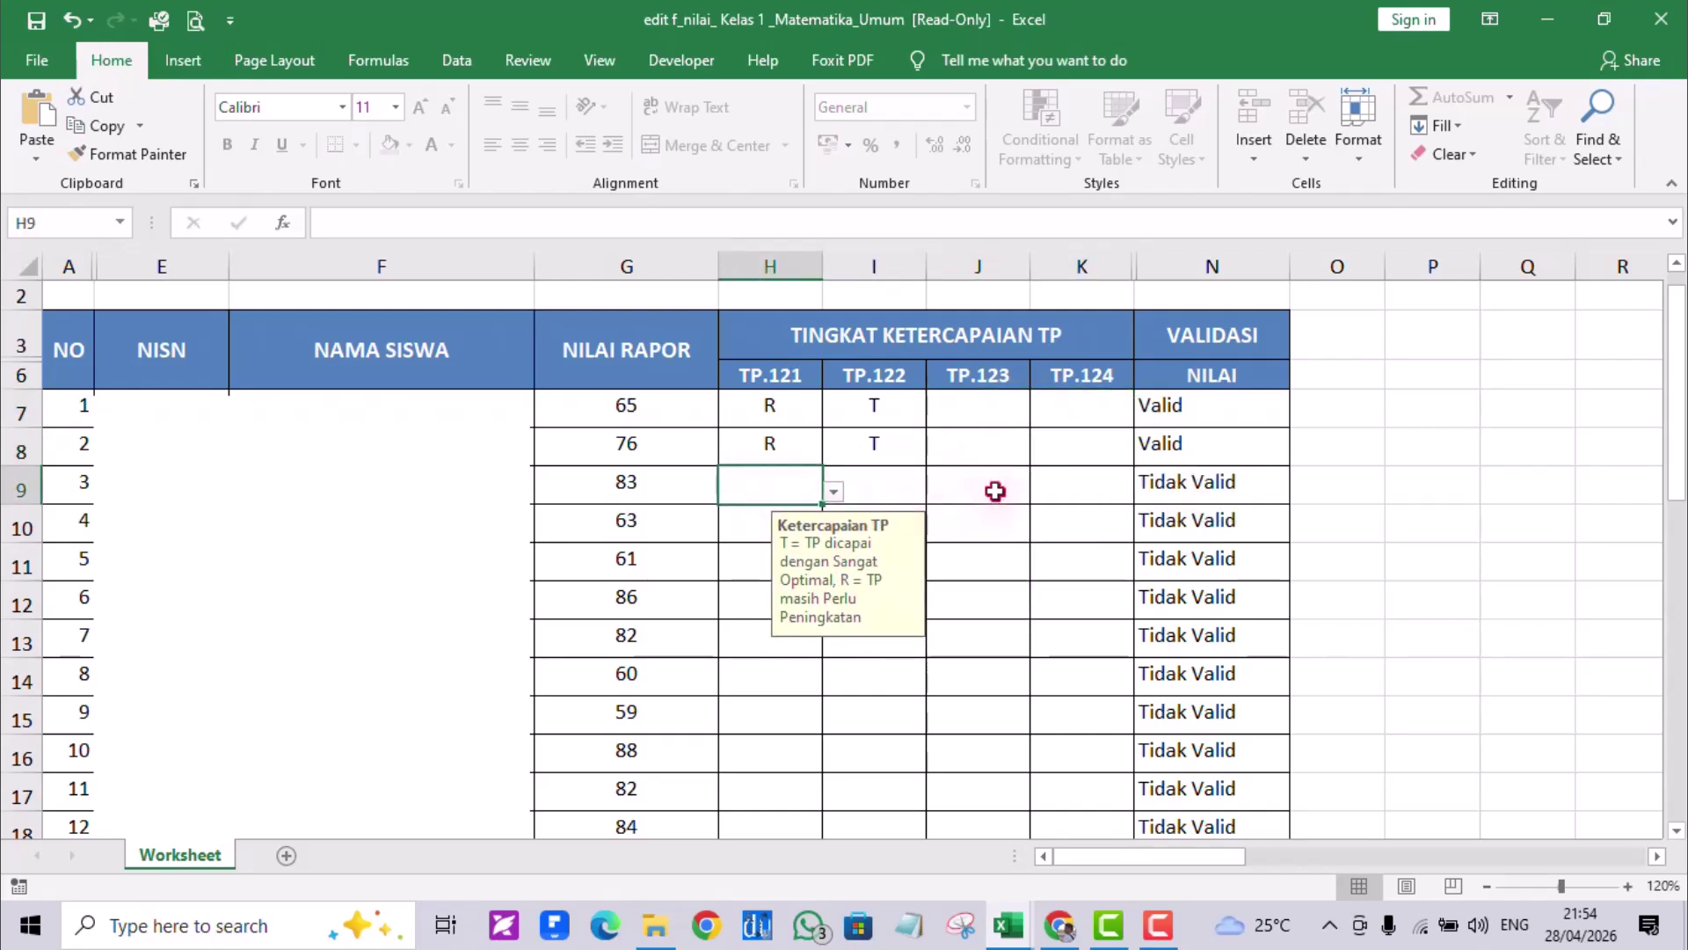
{"action": "left_click", "coordinate": [991, 490]}
{"action": "left_click", "coordinate": [655, 485]}
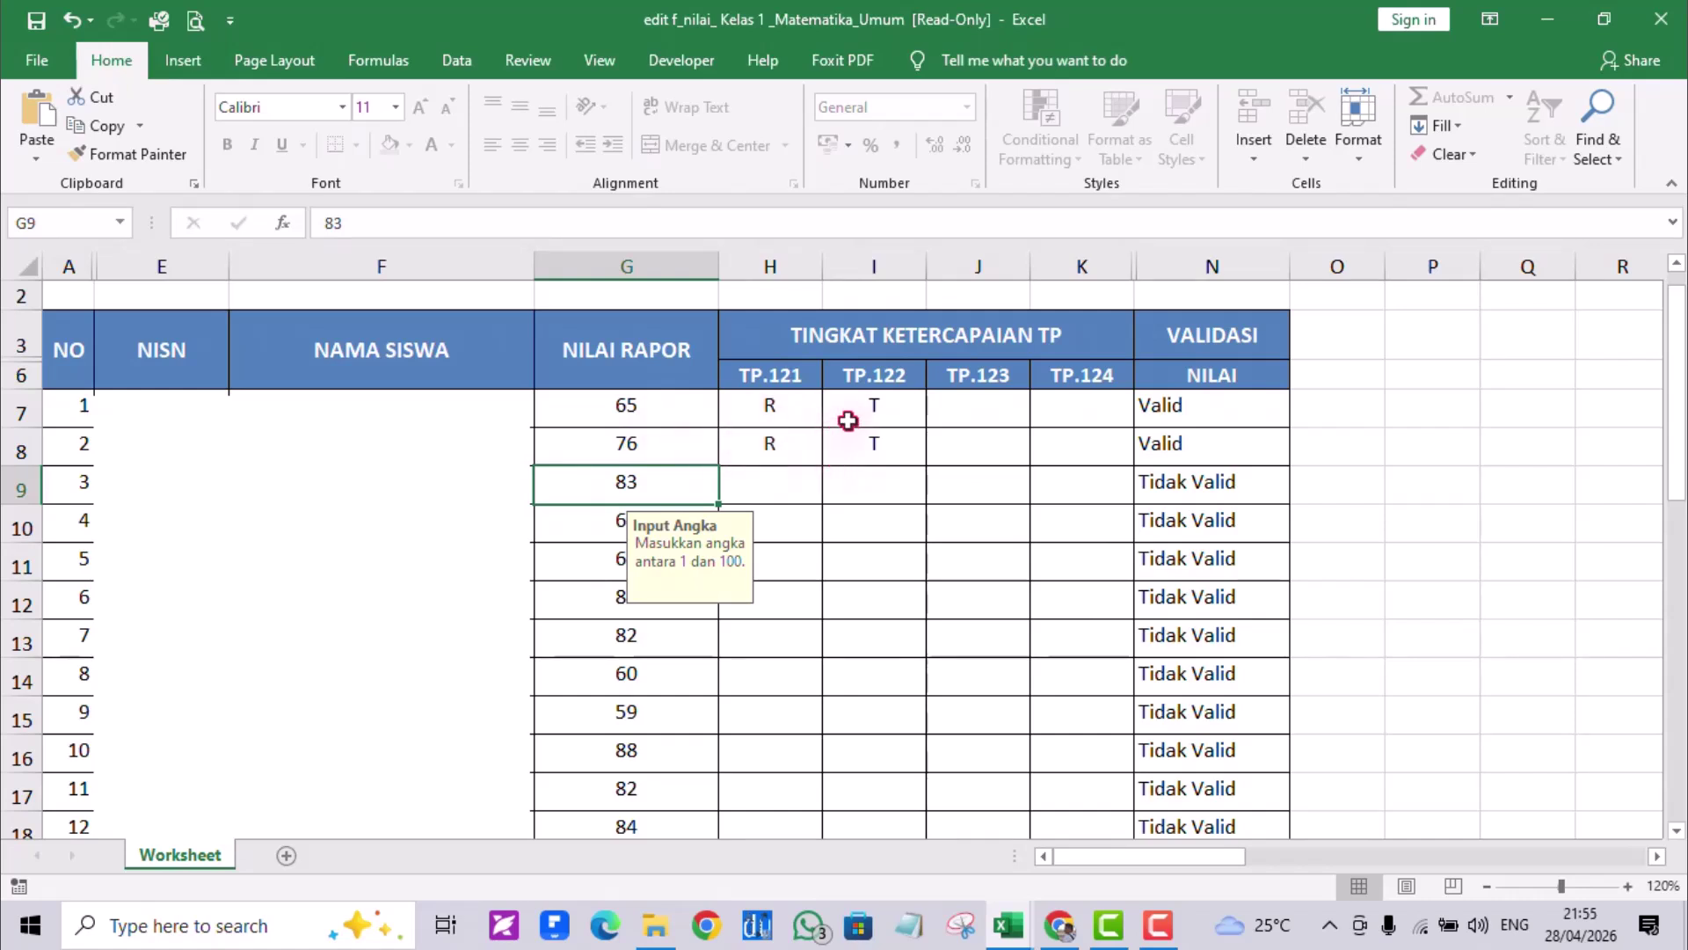
- Set the TP.123 achievement to T for student 1 and to R for student 2
{"action": "left_click", "coordinate": [979, 416]}
{"action": "left_click", "coordinate": [1041, 414]}
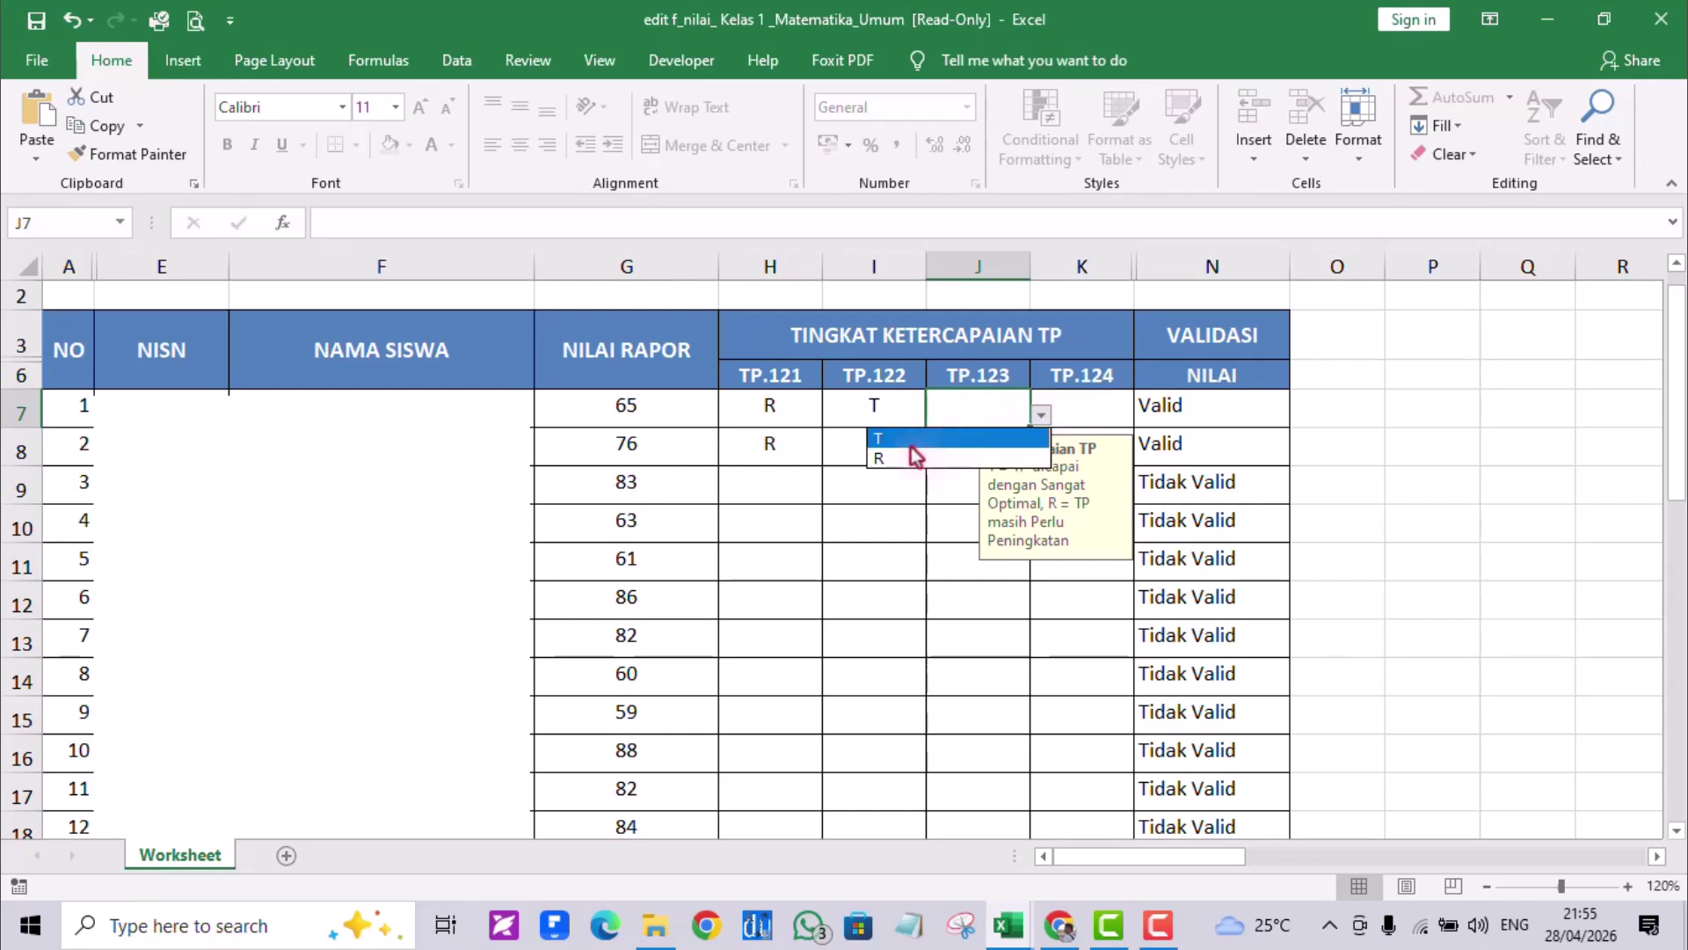
{"action": "left_click", "coordinate": [912, 444]}
{"action": "left_click", "coordinate": [951, 447]}
{"action": "left_click", "coordinate": [1041, 453]}
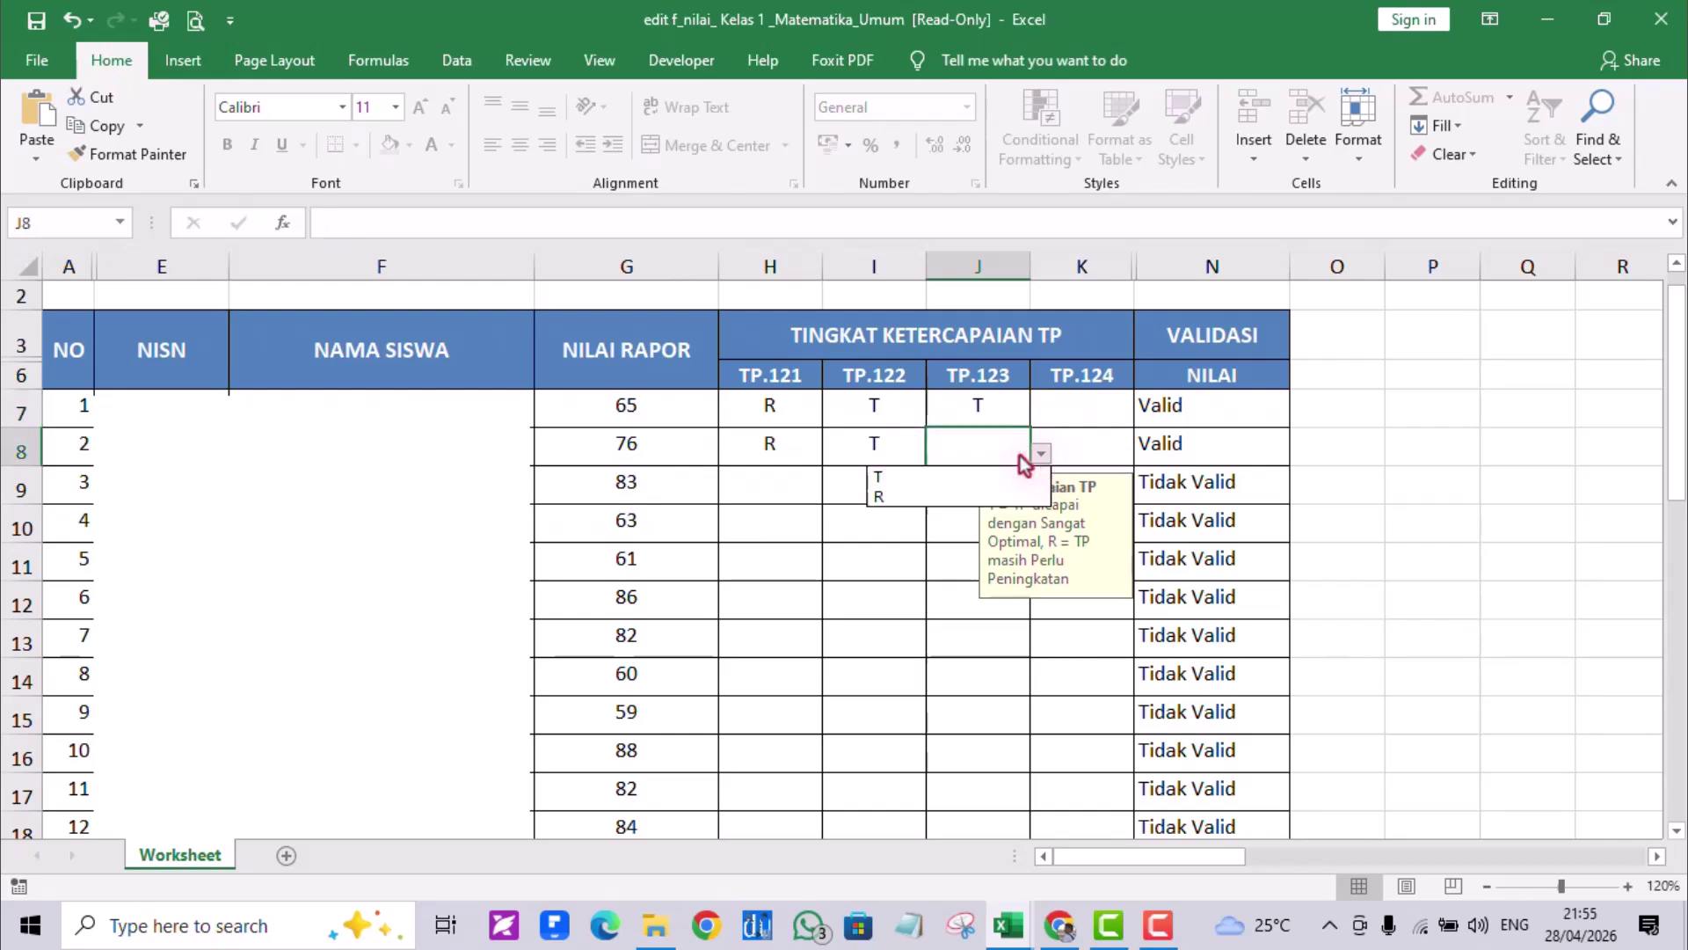
{"action": "left_click", "coordinate": [875, 497]}
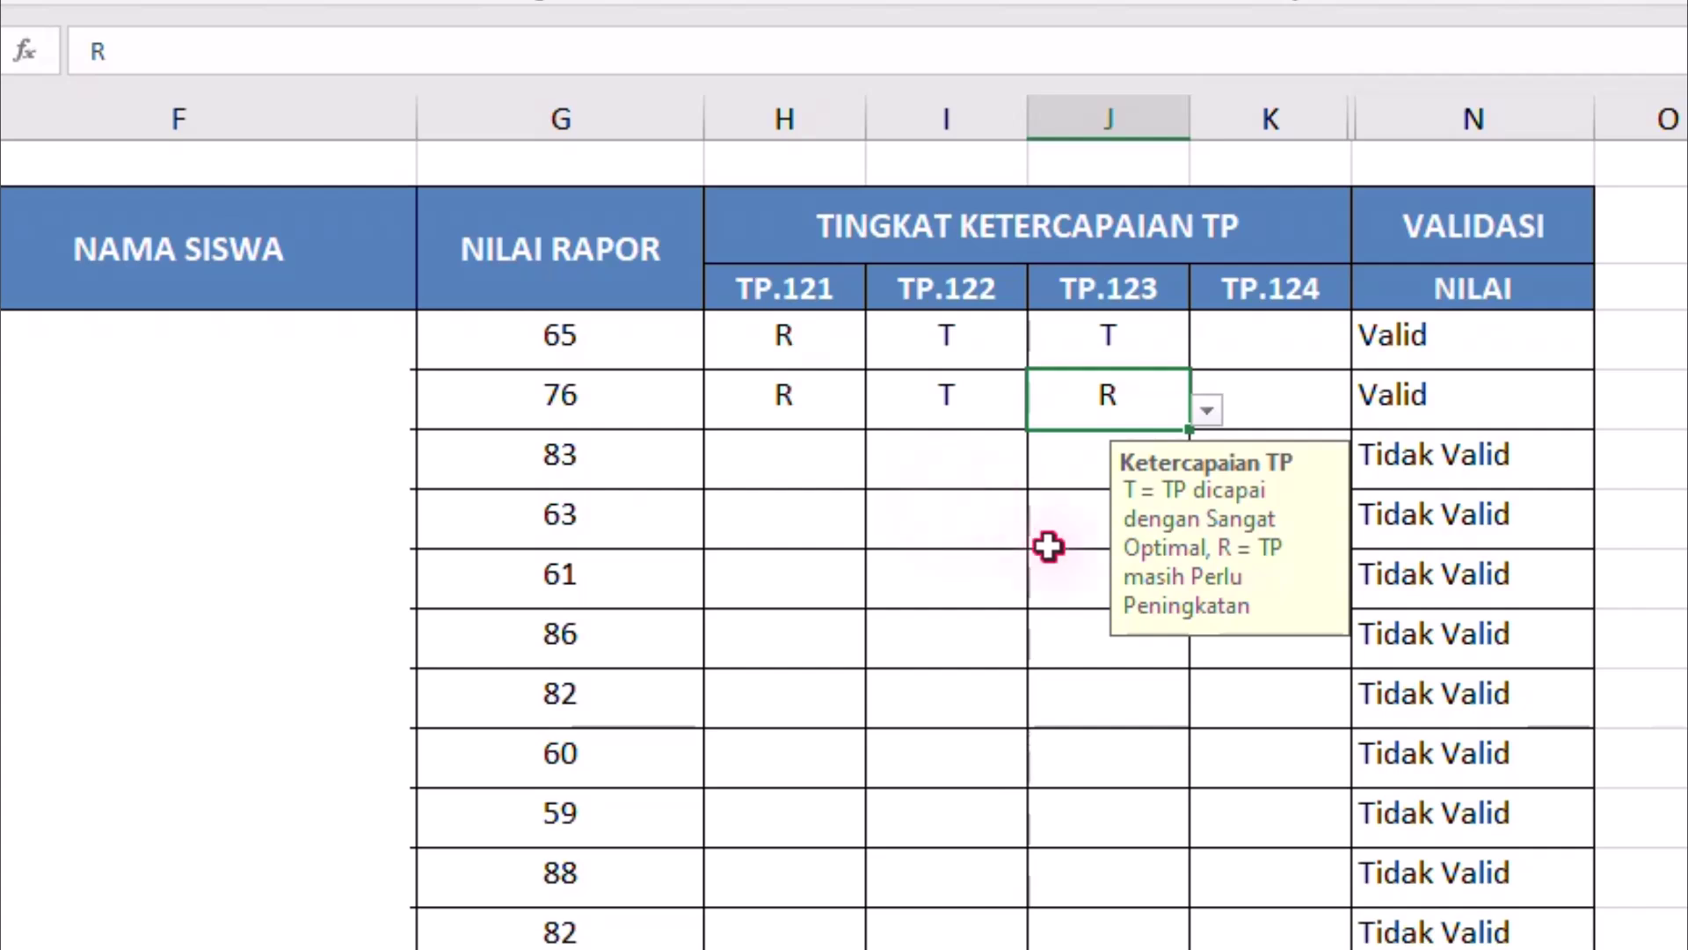
- Set the TP.121 achievement to R for student 3
{"action": "left_click", "coordinate": [784, 466]}
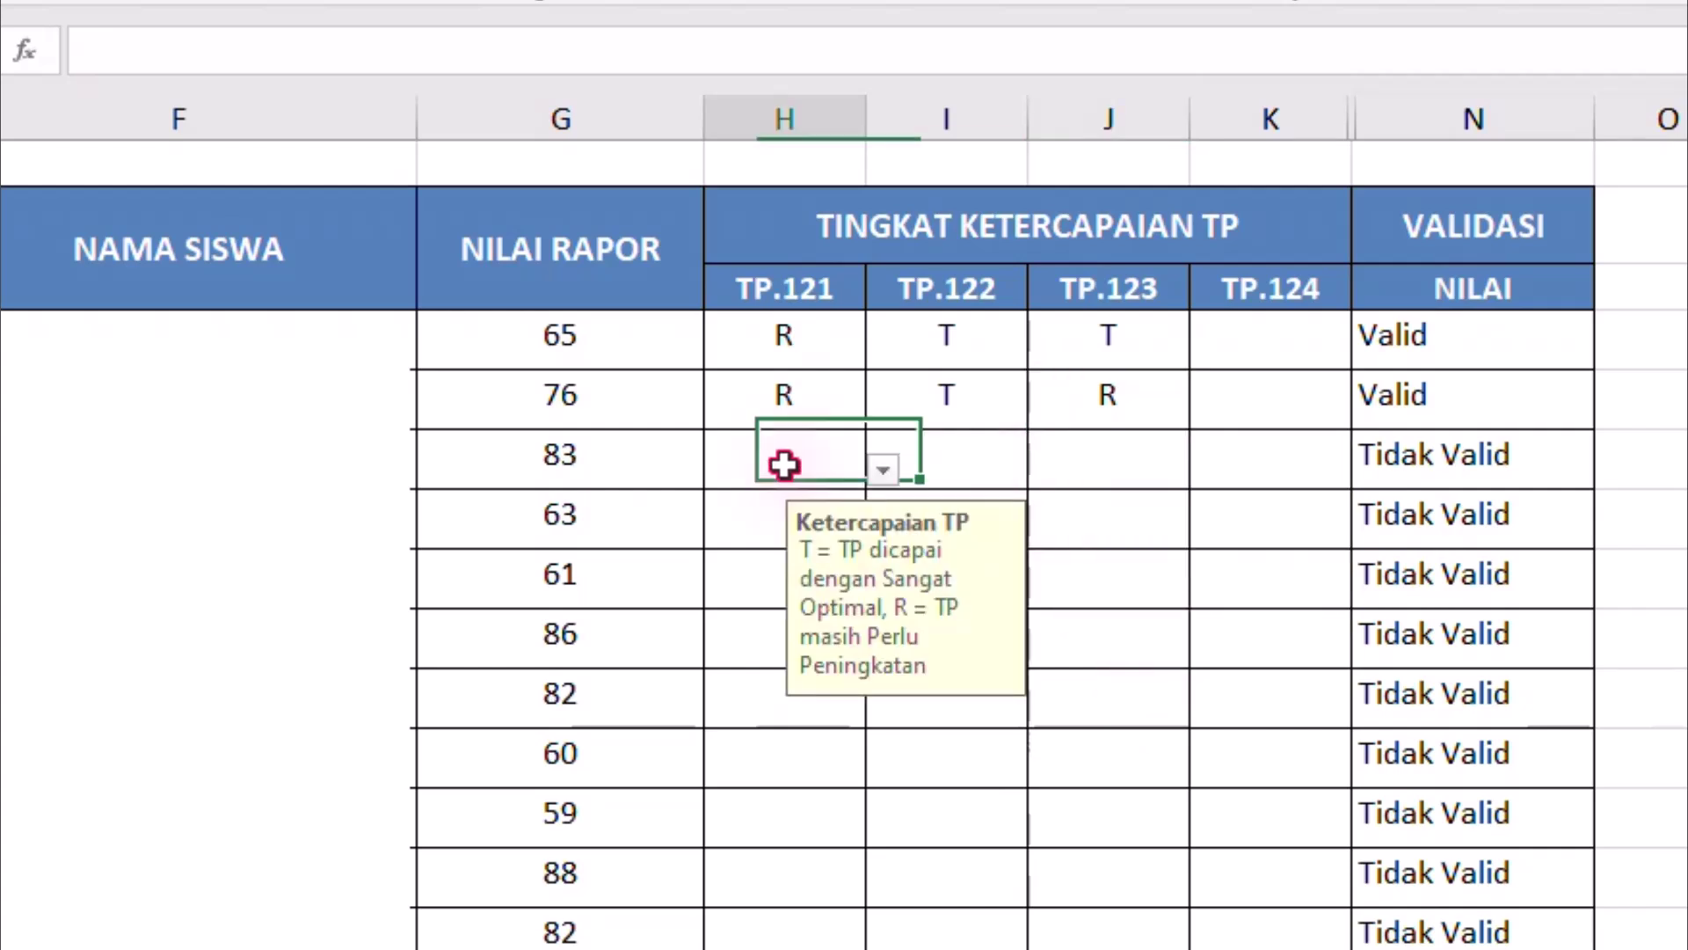
{"action": "left_click", "coordinate": [882, 468]}
{"action": "left_click", "coordinate": [807, 527]}
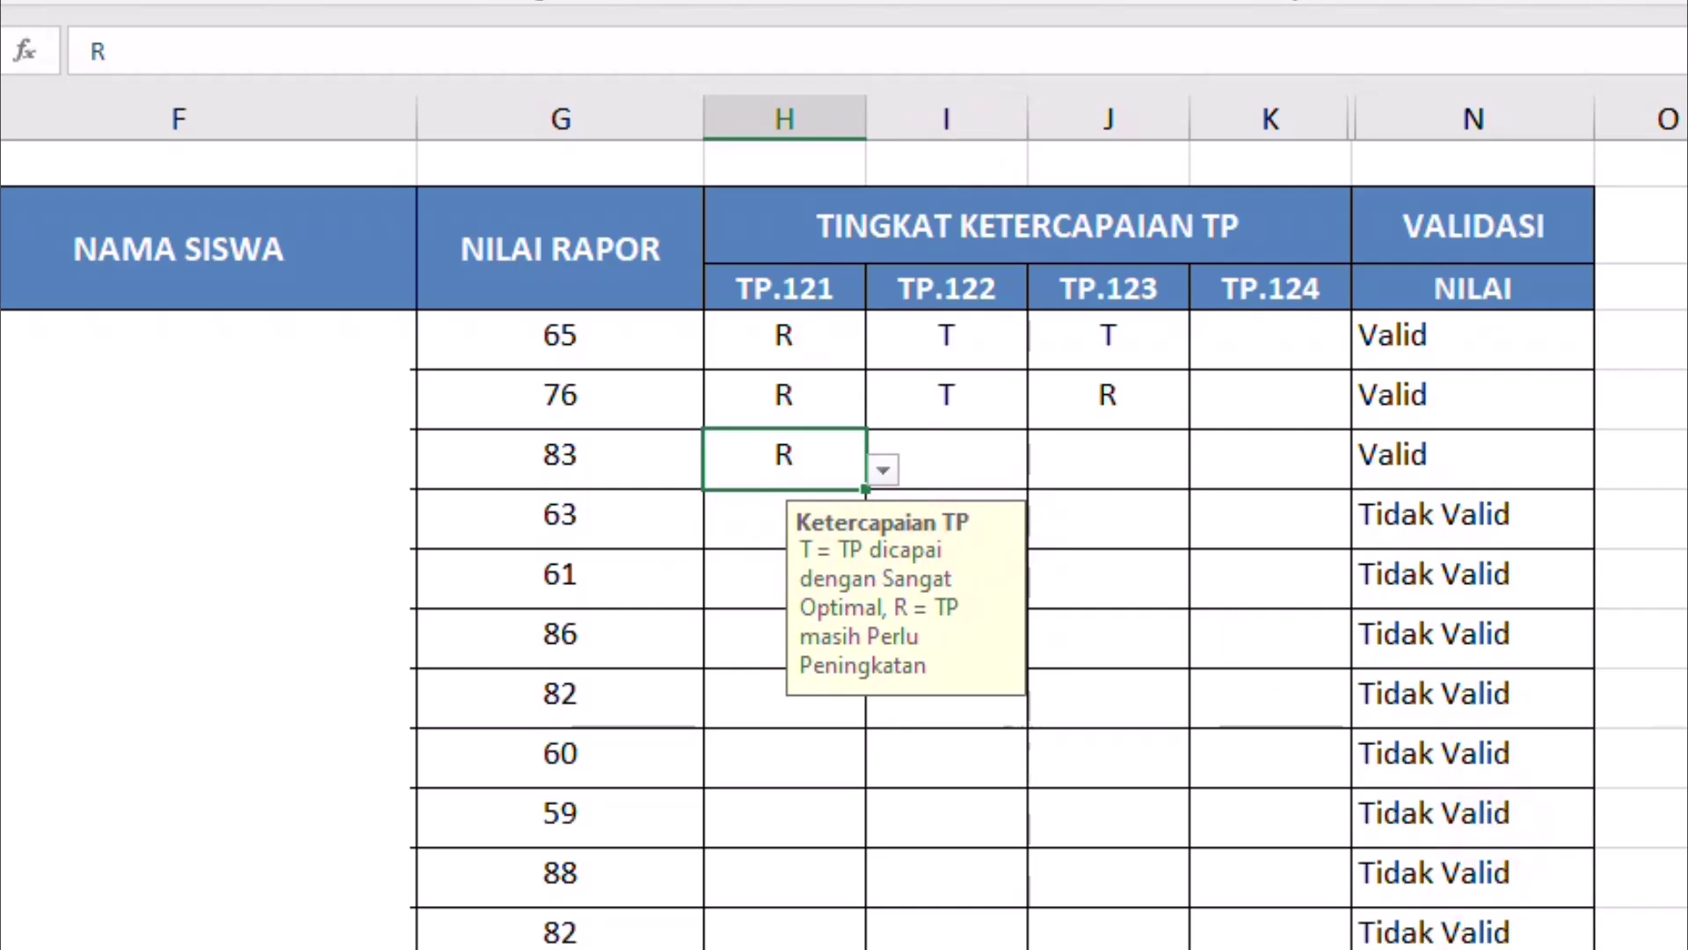
- In the Aplikasi Daftar Nilai - Copy workbook, copy the NR column and TP 1 to 4 Ket columns for all 26 students
{"action": "left_click", "coordinate": [1010, 929]}
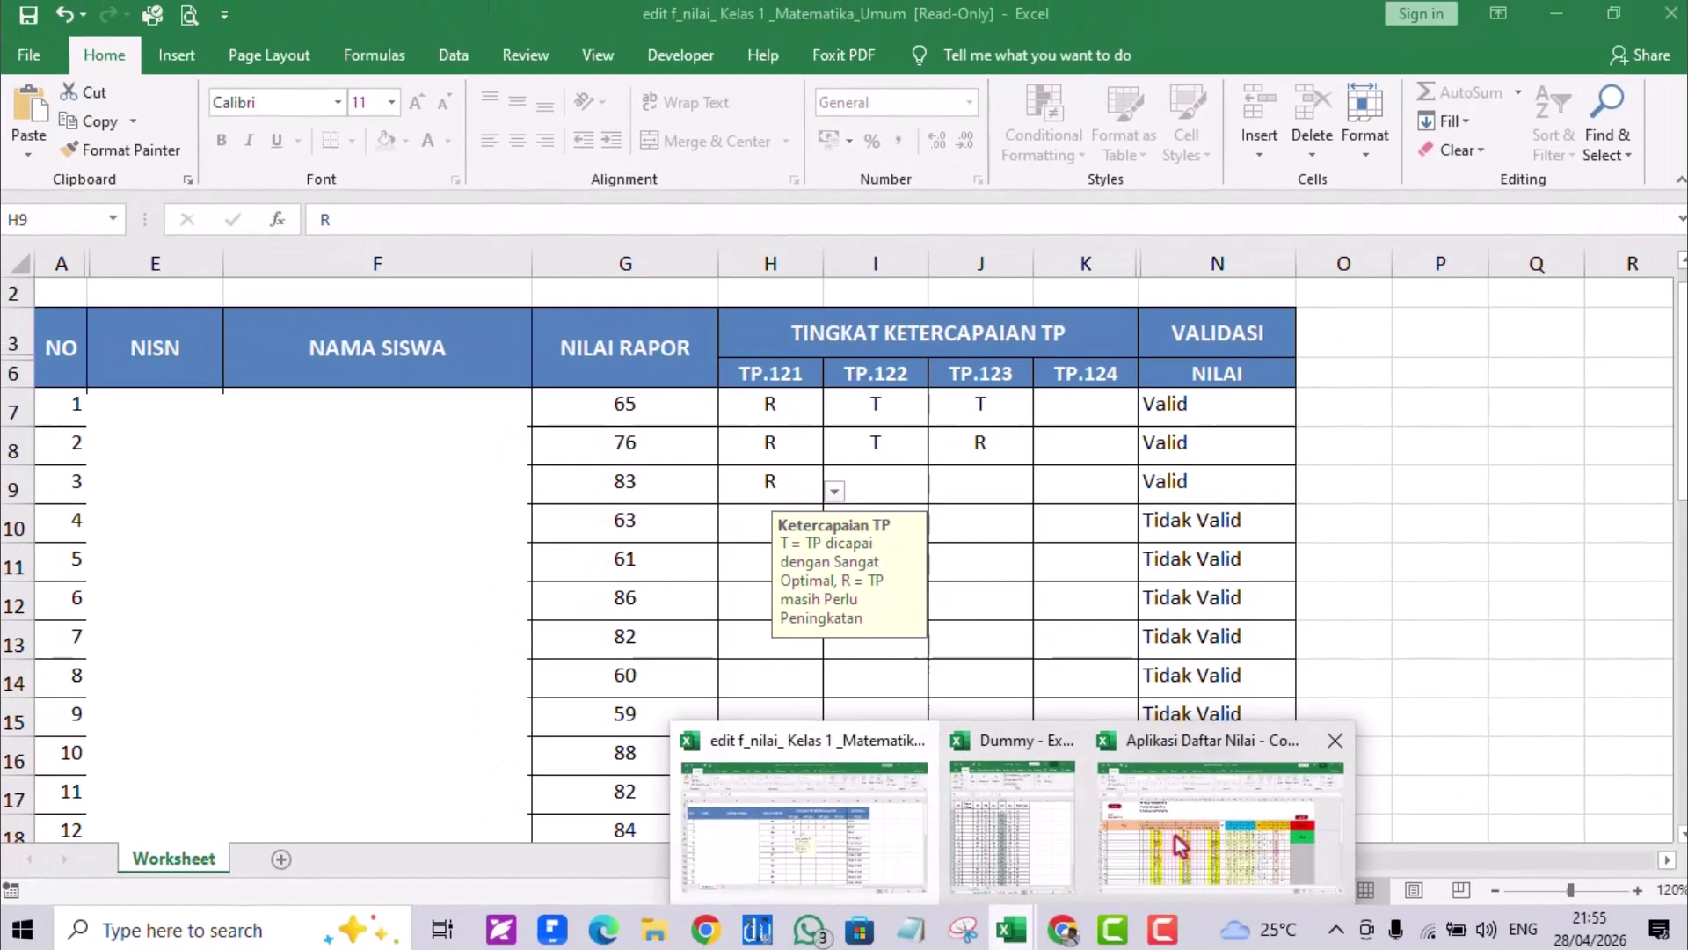
{"action": "left_click", "coordinate": [1180, 835]}
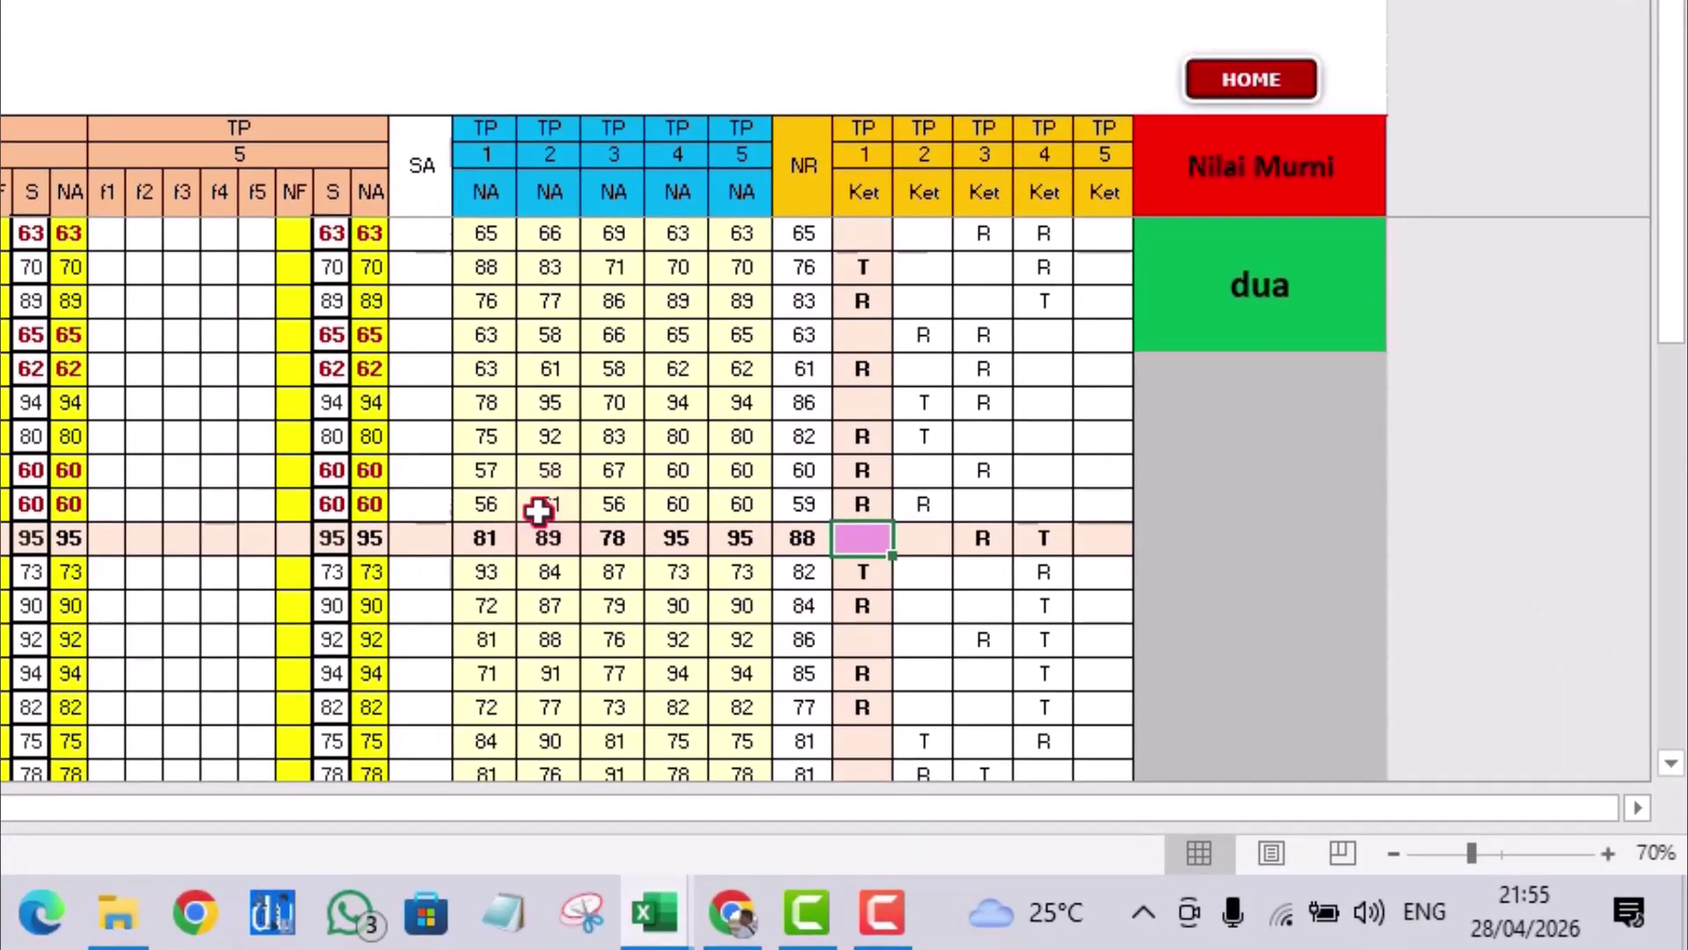
{"action": "left_click", "coordinate": [932, 660]}
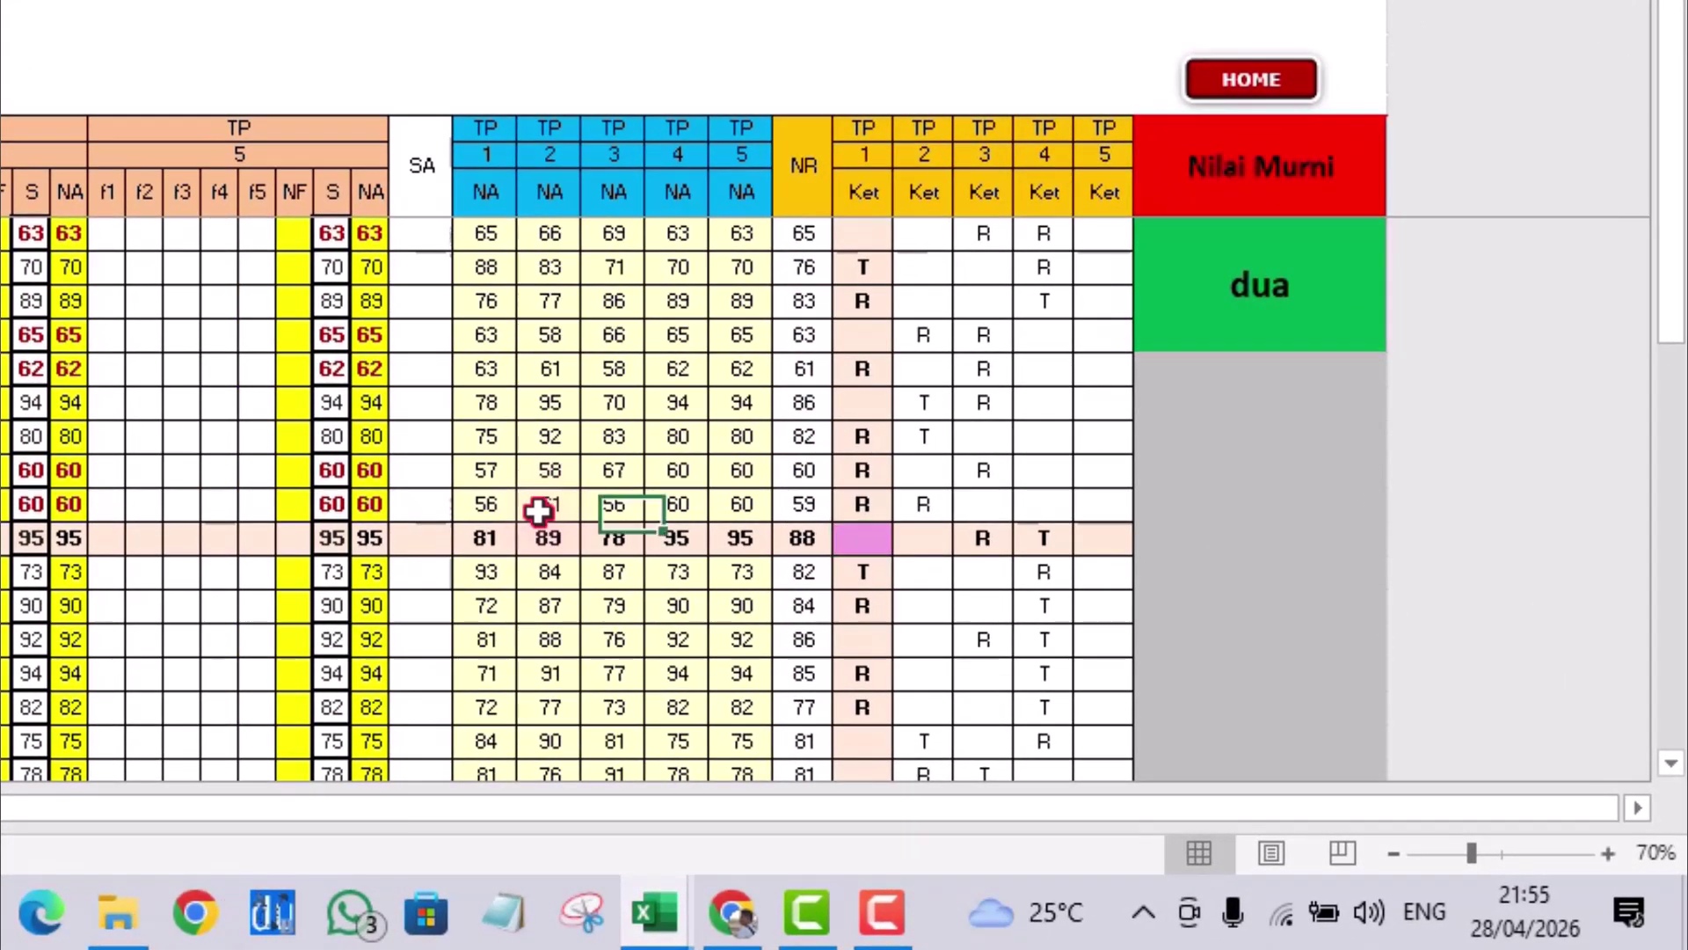
{"action": "left_click", "coordinate": [539, 508]}
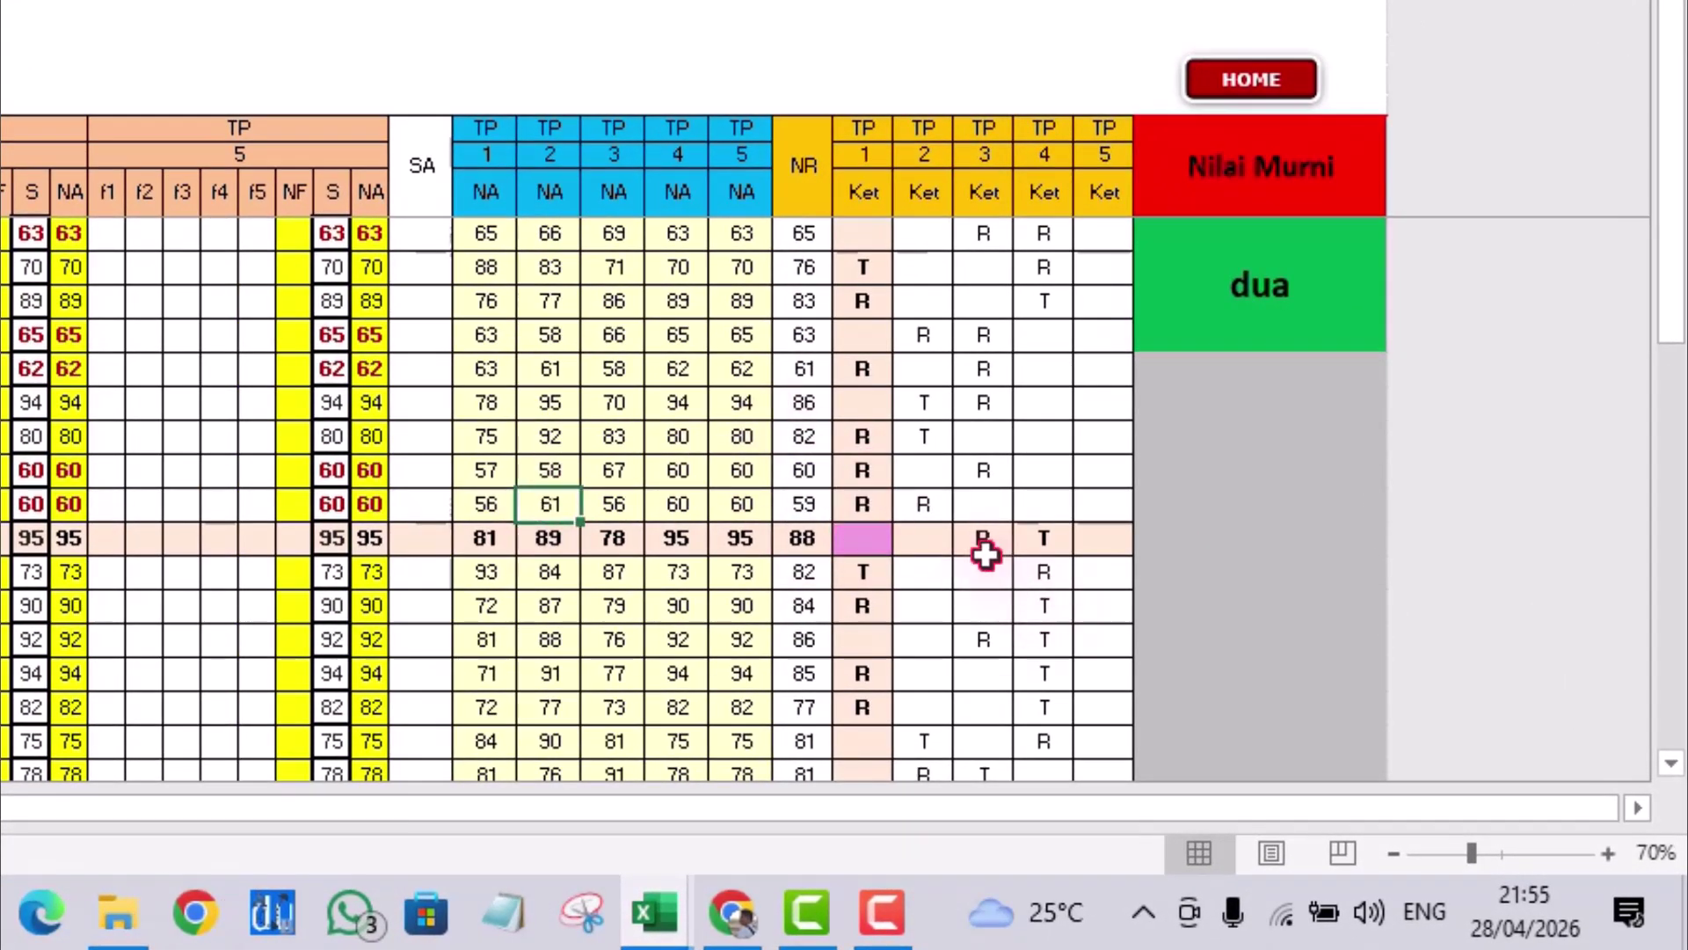
{"action": "scroll", "coordinate": [987, 554], "scroll_direction": "down", "scroll_amount": 1}
{"action": "scroll", "coordinate": [988, 556], "scroll_direction": "up", "scroll_amount": 1}
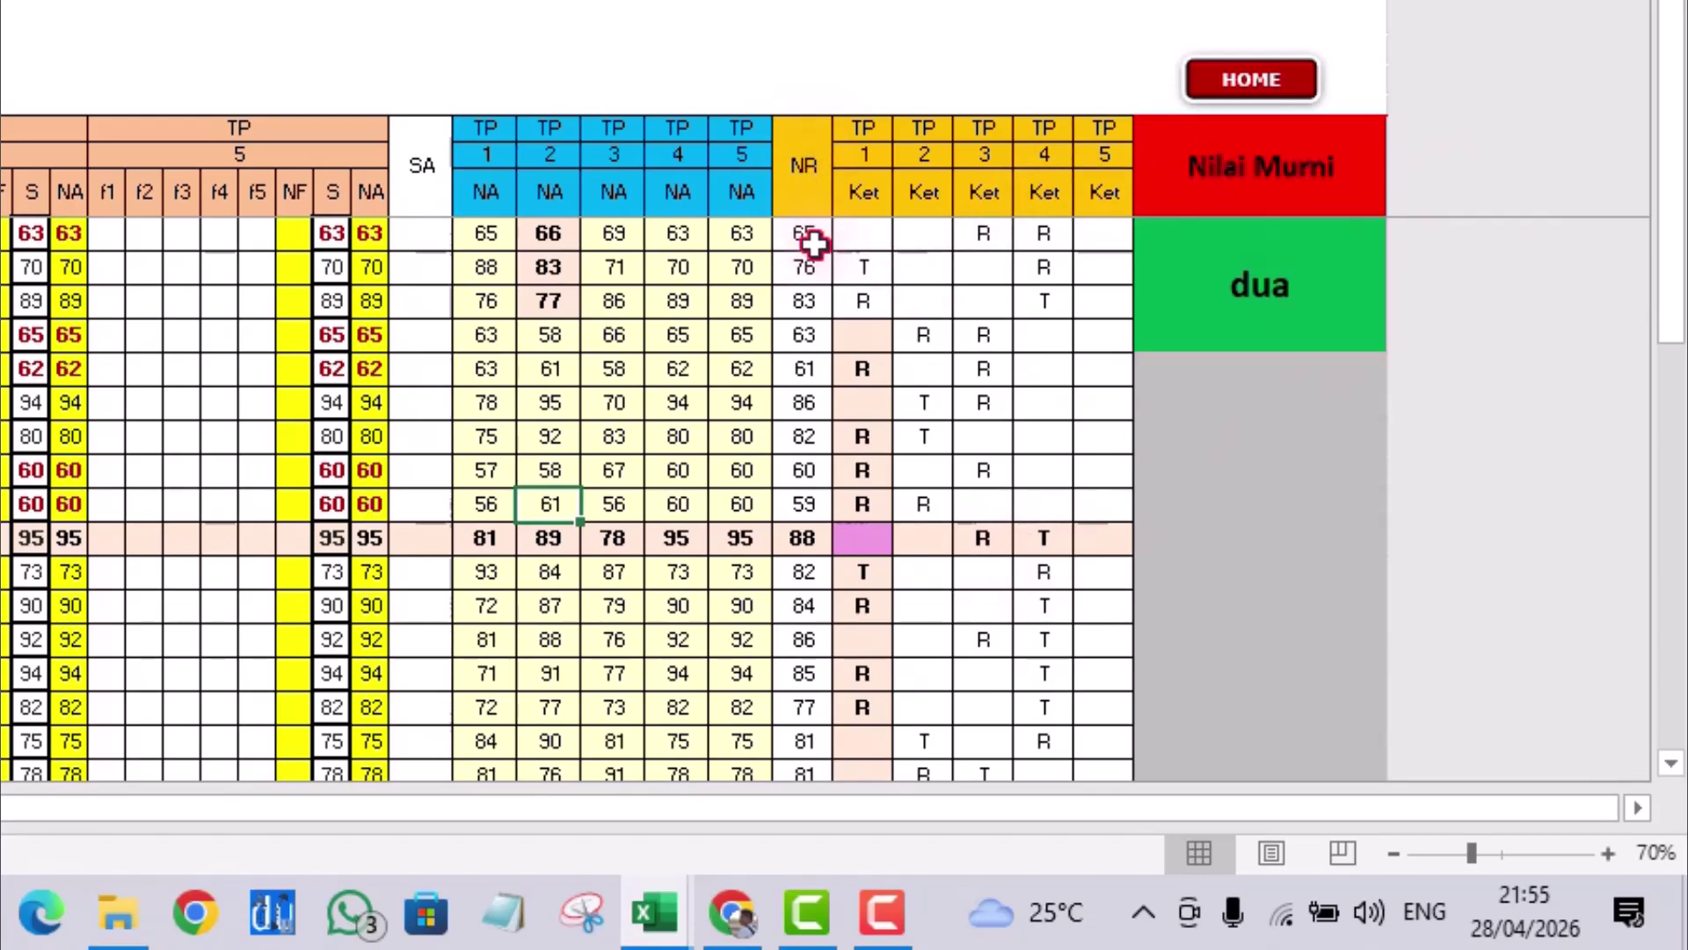
{"action": "left_click_drag", "start_coordinate": [808, 236], "coordinate": [1049, 476]}
{"action": "right_click", "coordinate": [886, 306]}
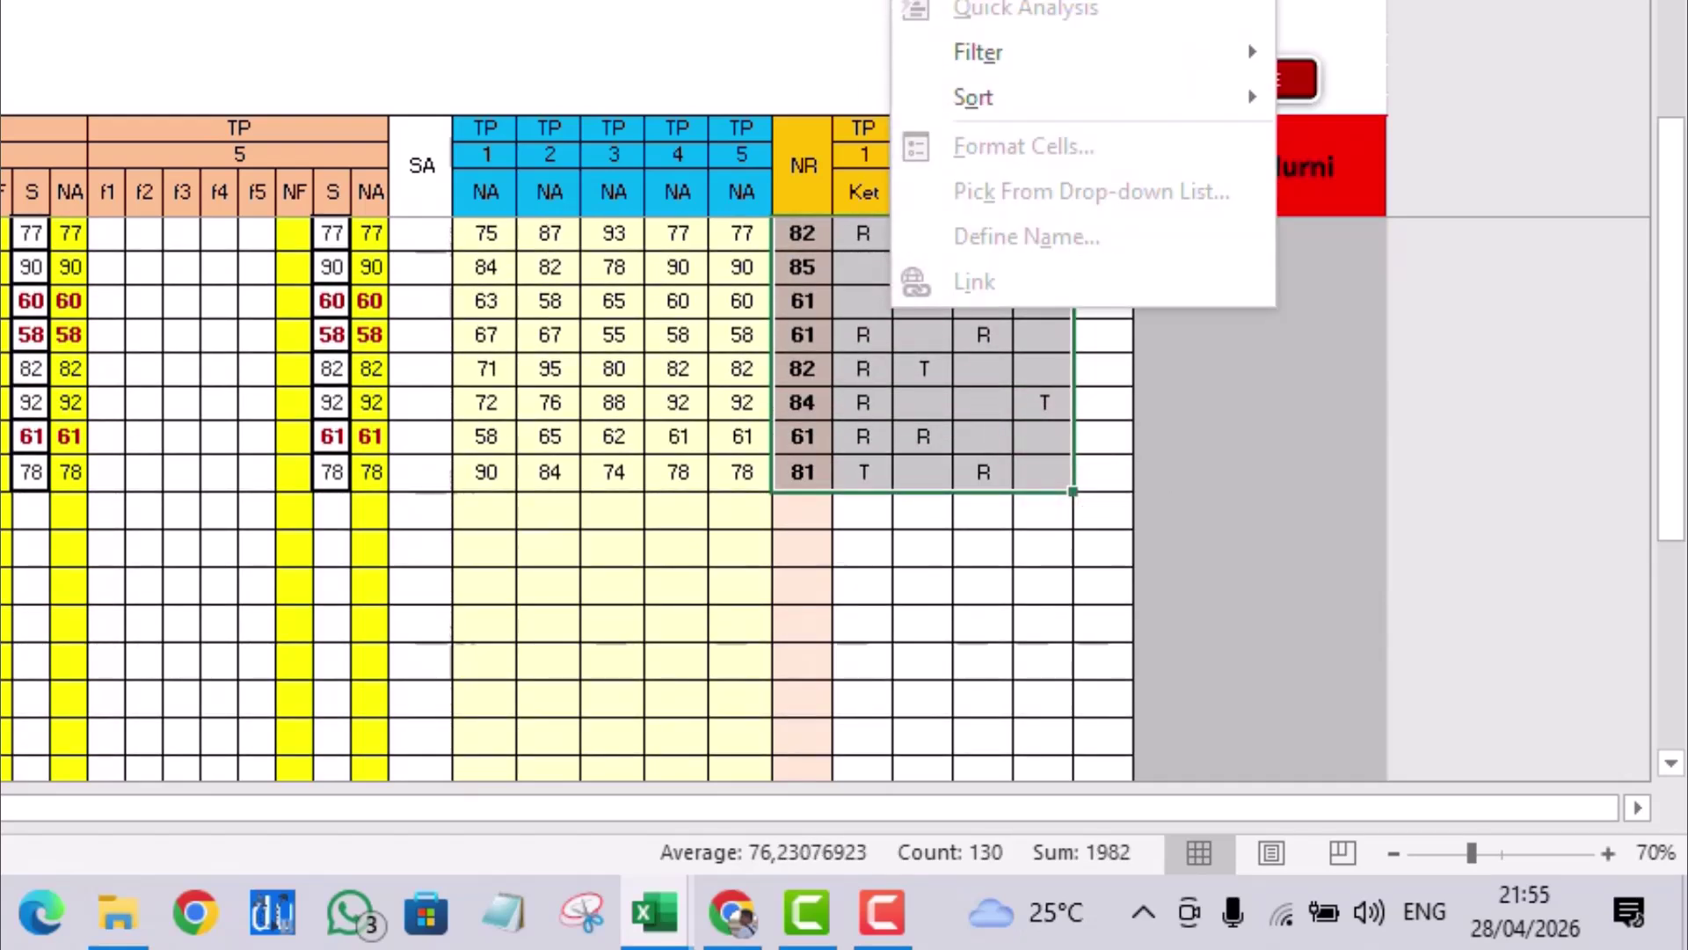
{"action": "key", "text": "ctrl+c"}
- Paste the copied grades as values from G7 in the edit f_nilai_ Kelas 1 _Matematika_Umum workbook and check the validation column
{"action": "left_click", "coordinate": [655, 939]}
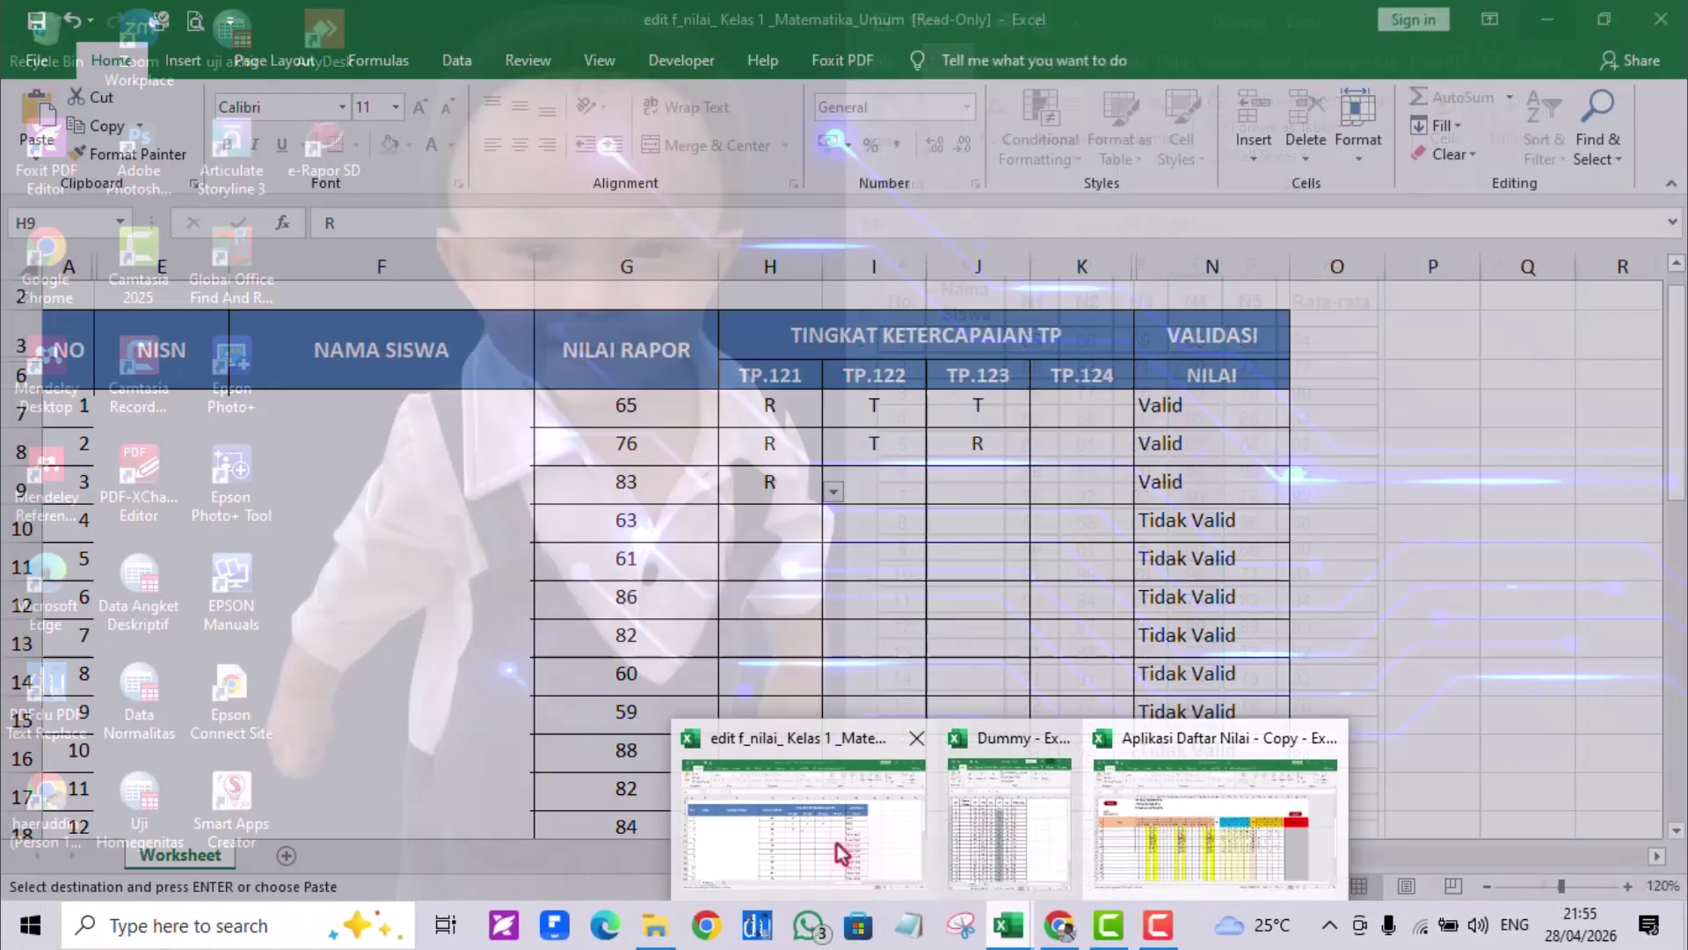
{"action": "left_click", "coordinate": [837, 844]}
{"action": "scroll", "coordinate": [615, 492], "scroll_direction": "up", "scroll_amount": 1}
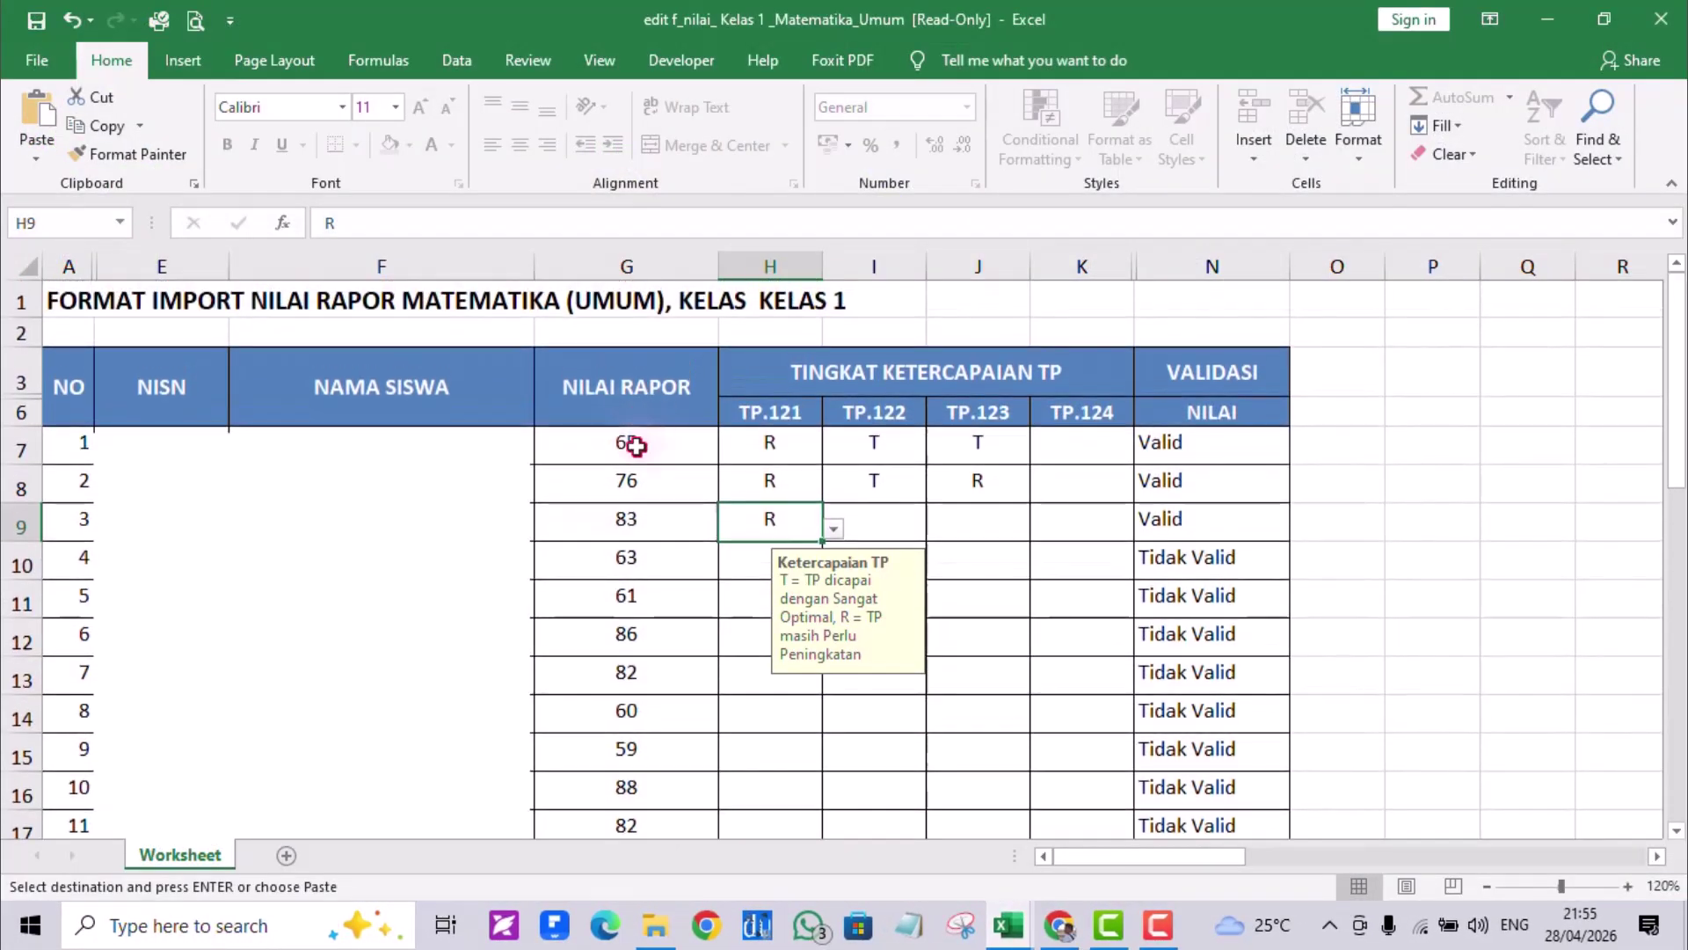
{"action": "left_click", "coordinate": [634, 445]}
{"action": "right_click", "coordinate": [634, 444]}
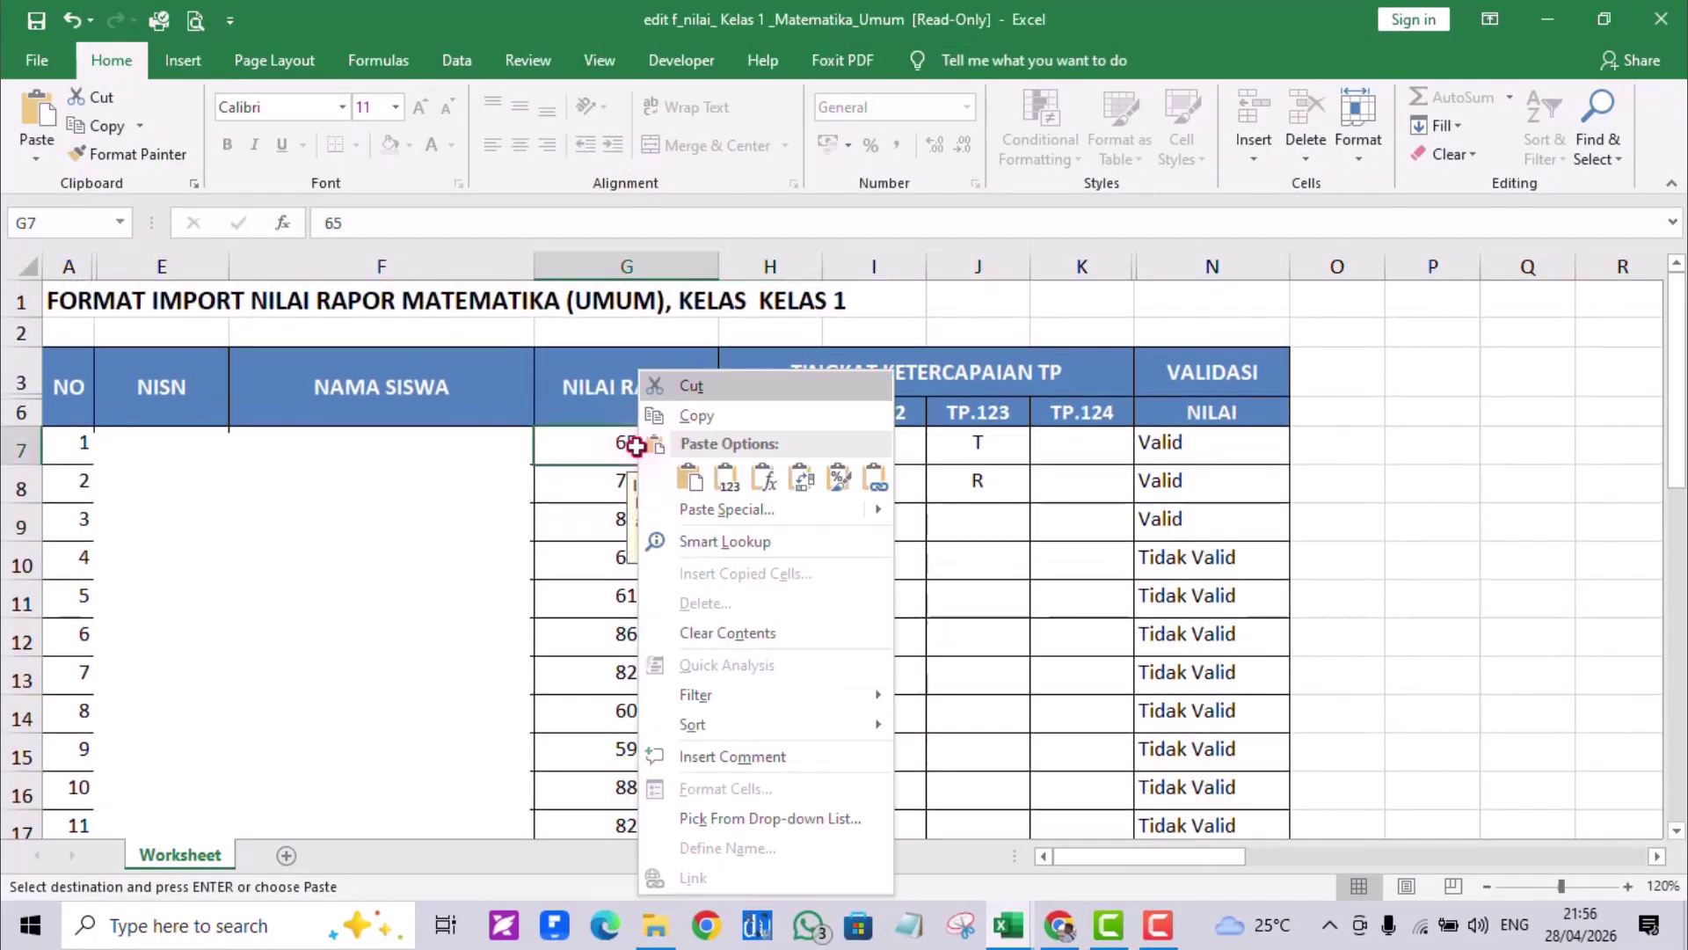
{"action": "left_click", "coordinate": [726, 479]}
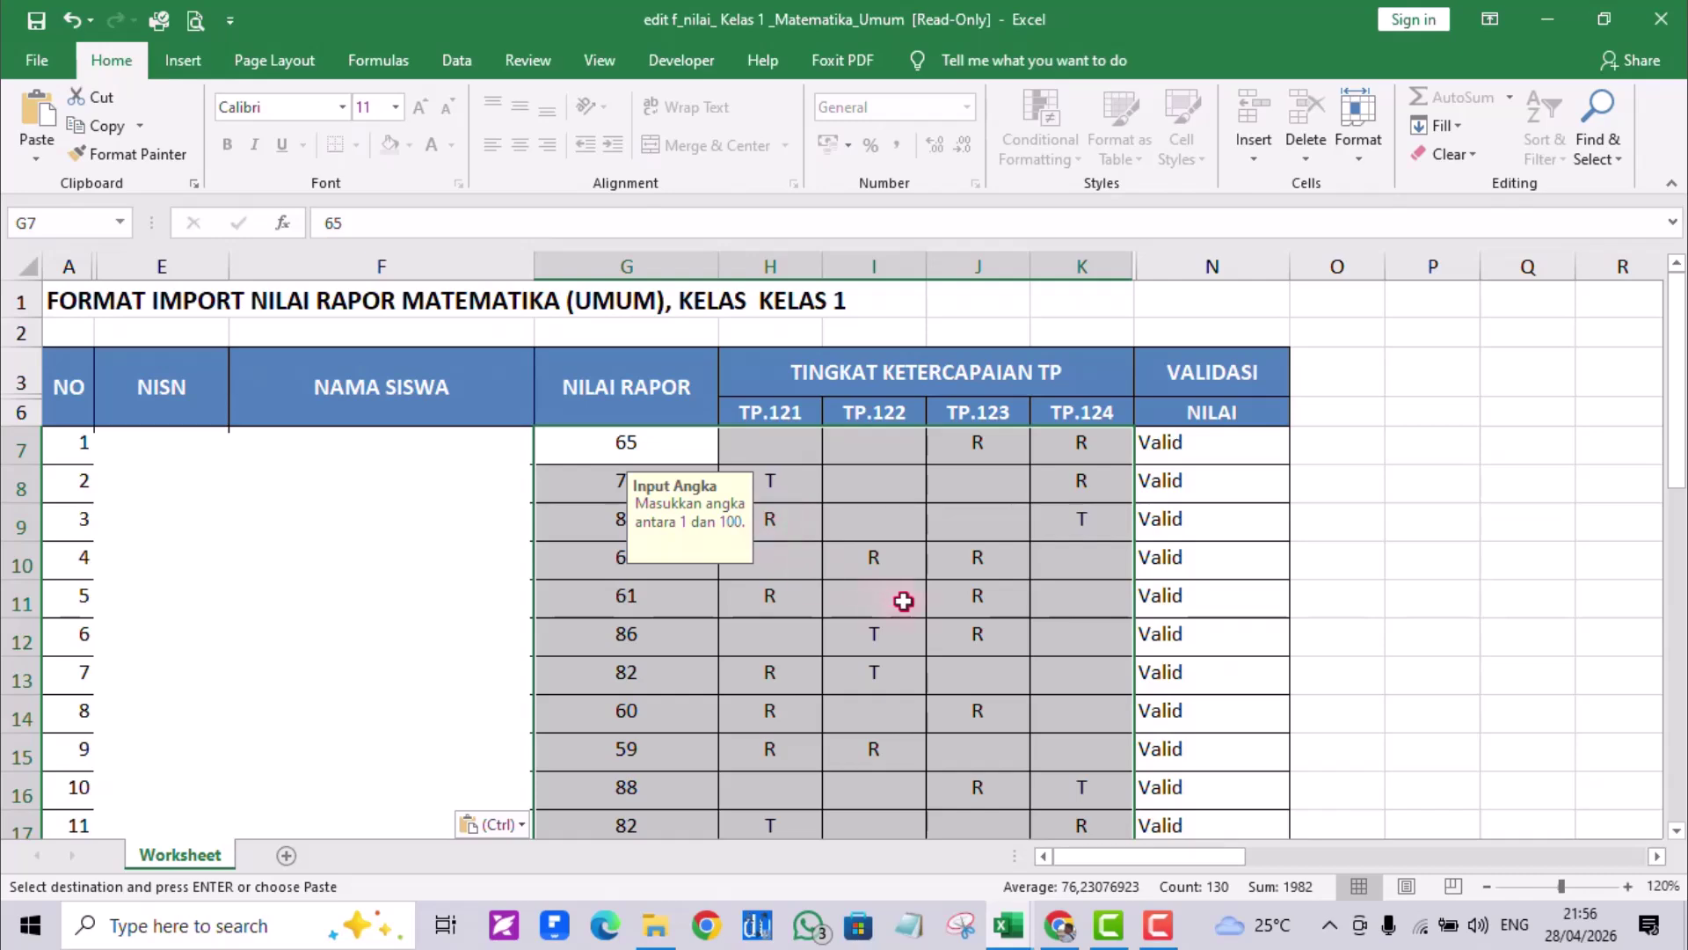
{"action": "scroll", "coordinate": [904, 601], "scroll_direction": "down", "scroll_amount": 8}
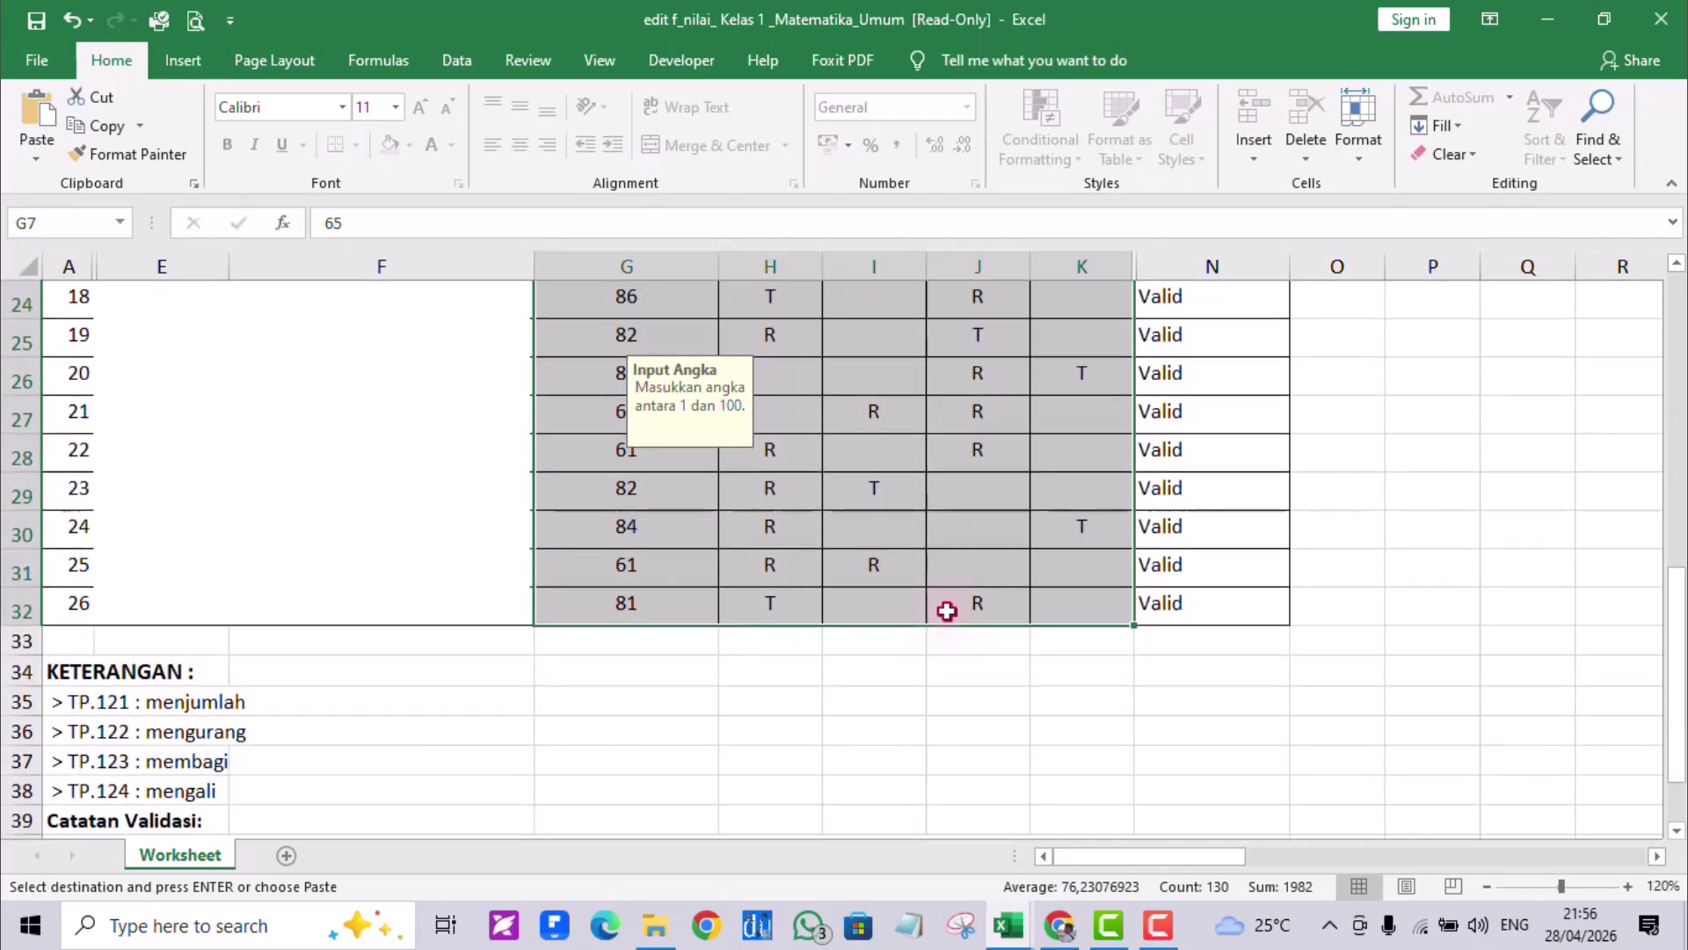
{"action": "scroll", "coordinate": [946, 607], "scroll_direction": "up", "scroll_amount": 6}
{"action": "left_click", "coordinate": [848, 516]}
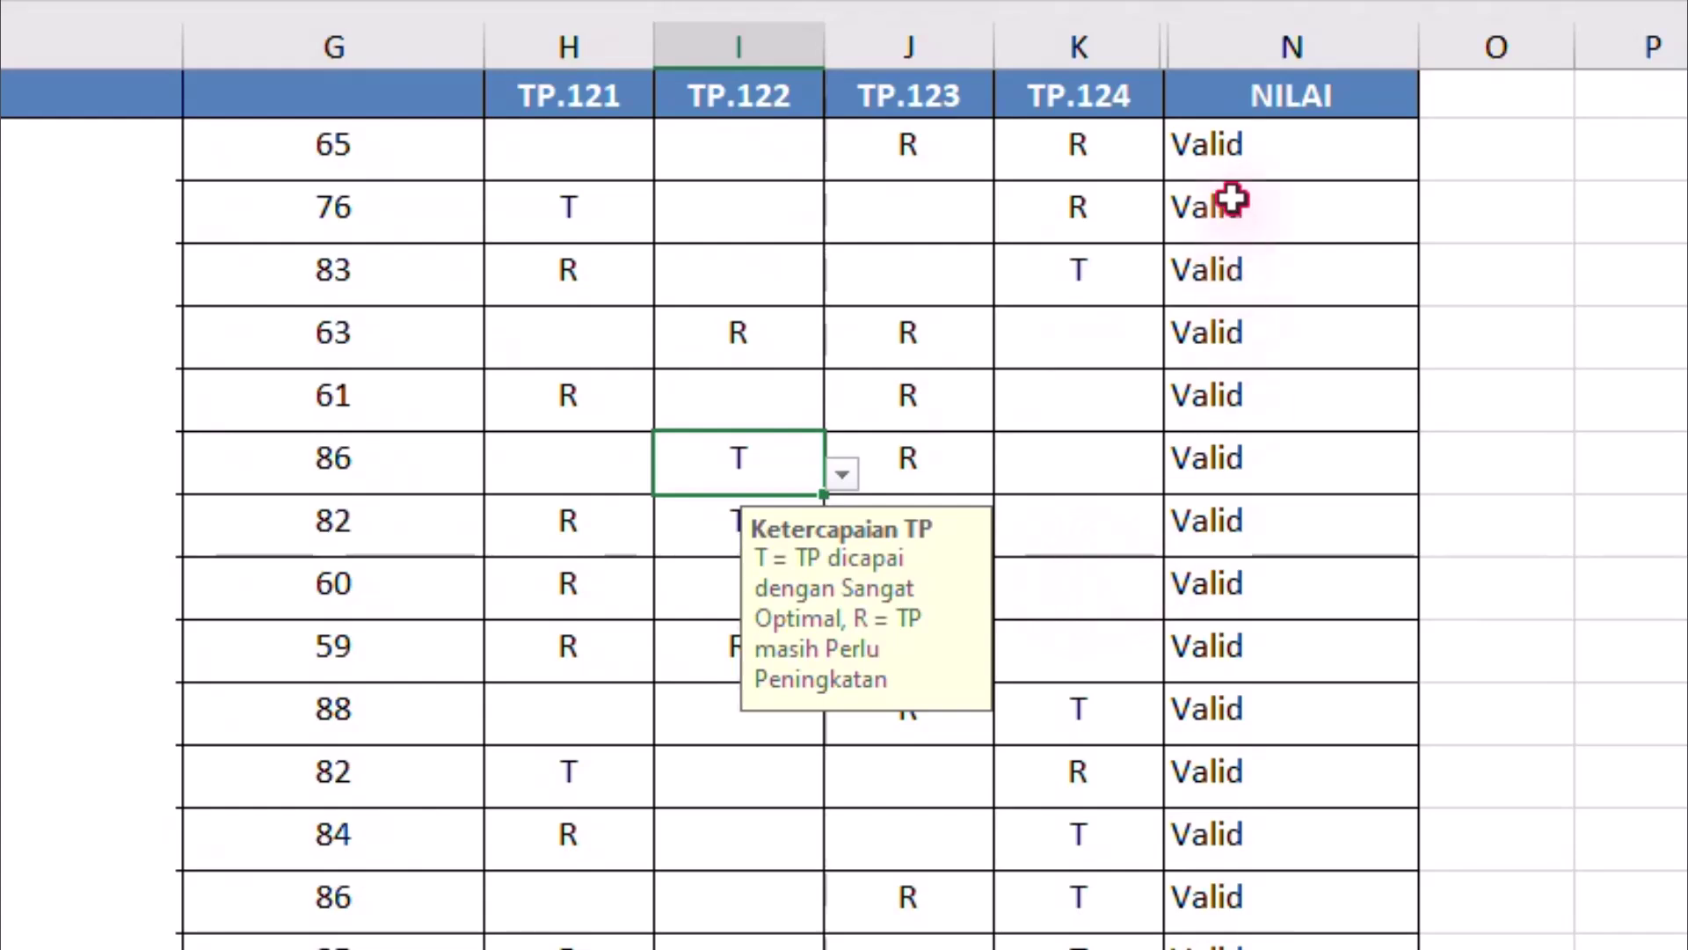
{"action": "scroll", "coordinate": [1245, 535], "scroll_direction": "down", "scroll_amount": 2}
{"action": "scroll", "coordinate": [1244, 535], "scroll_direction": "down", "scroll_amount": 5}
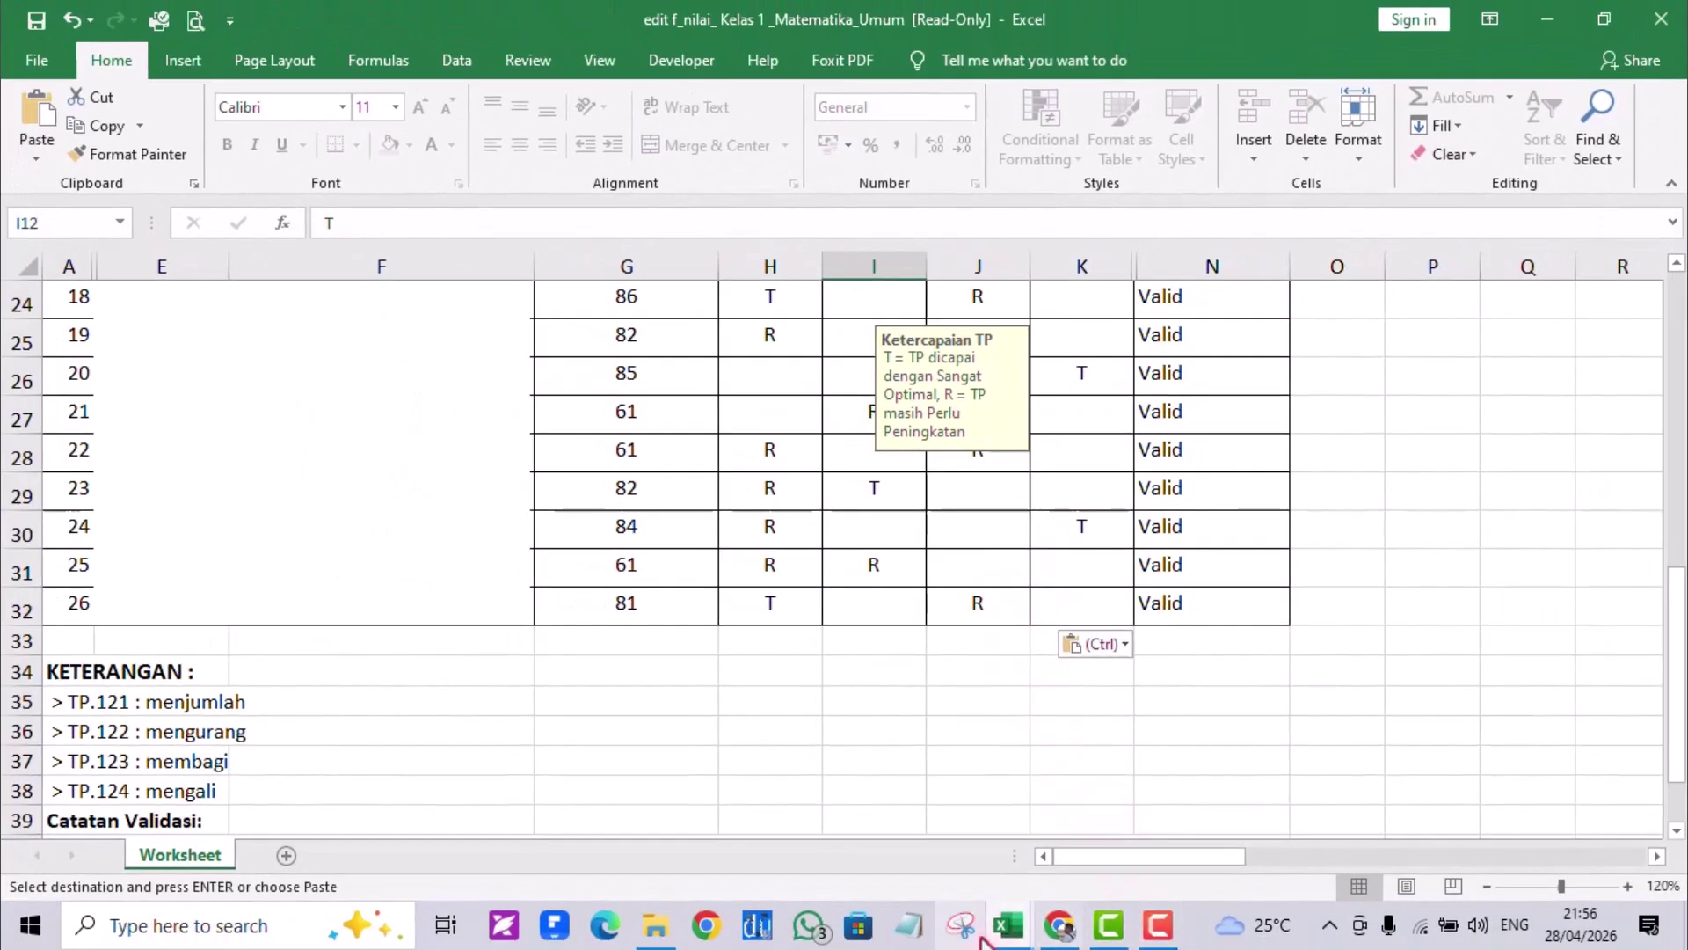
- Switch to the Aplikasi Daftar Nilai - Copy workbook and close it
{"action": "left_click", "coordinate": [1004, 930]}
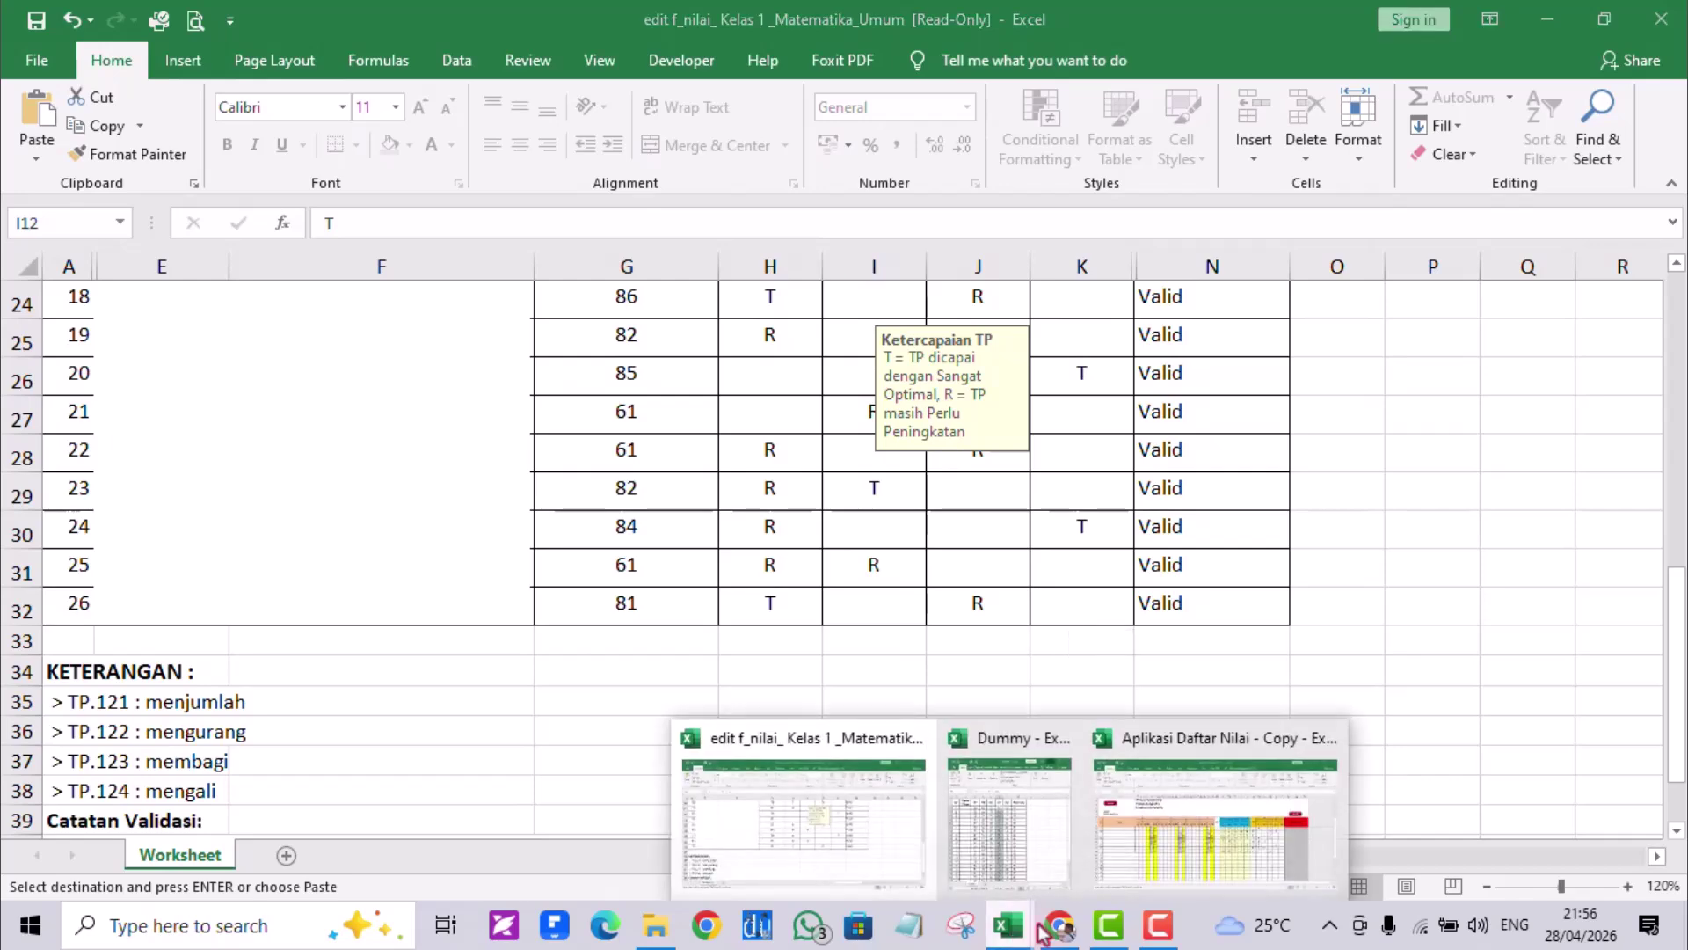
{"action": "left_click", "coordinate": [1157, 847]}
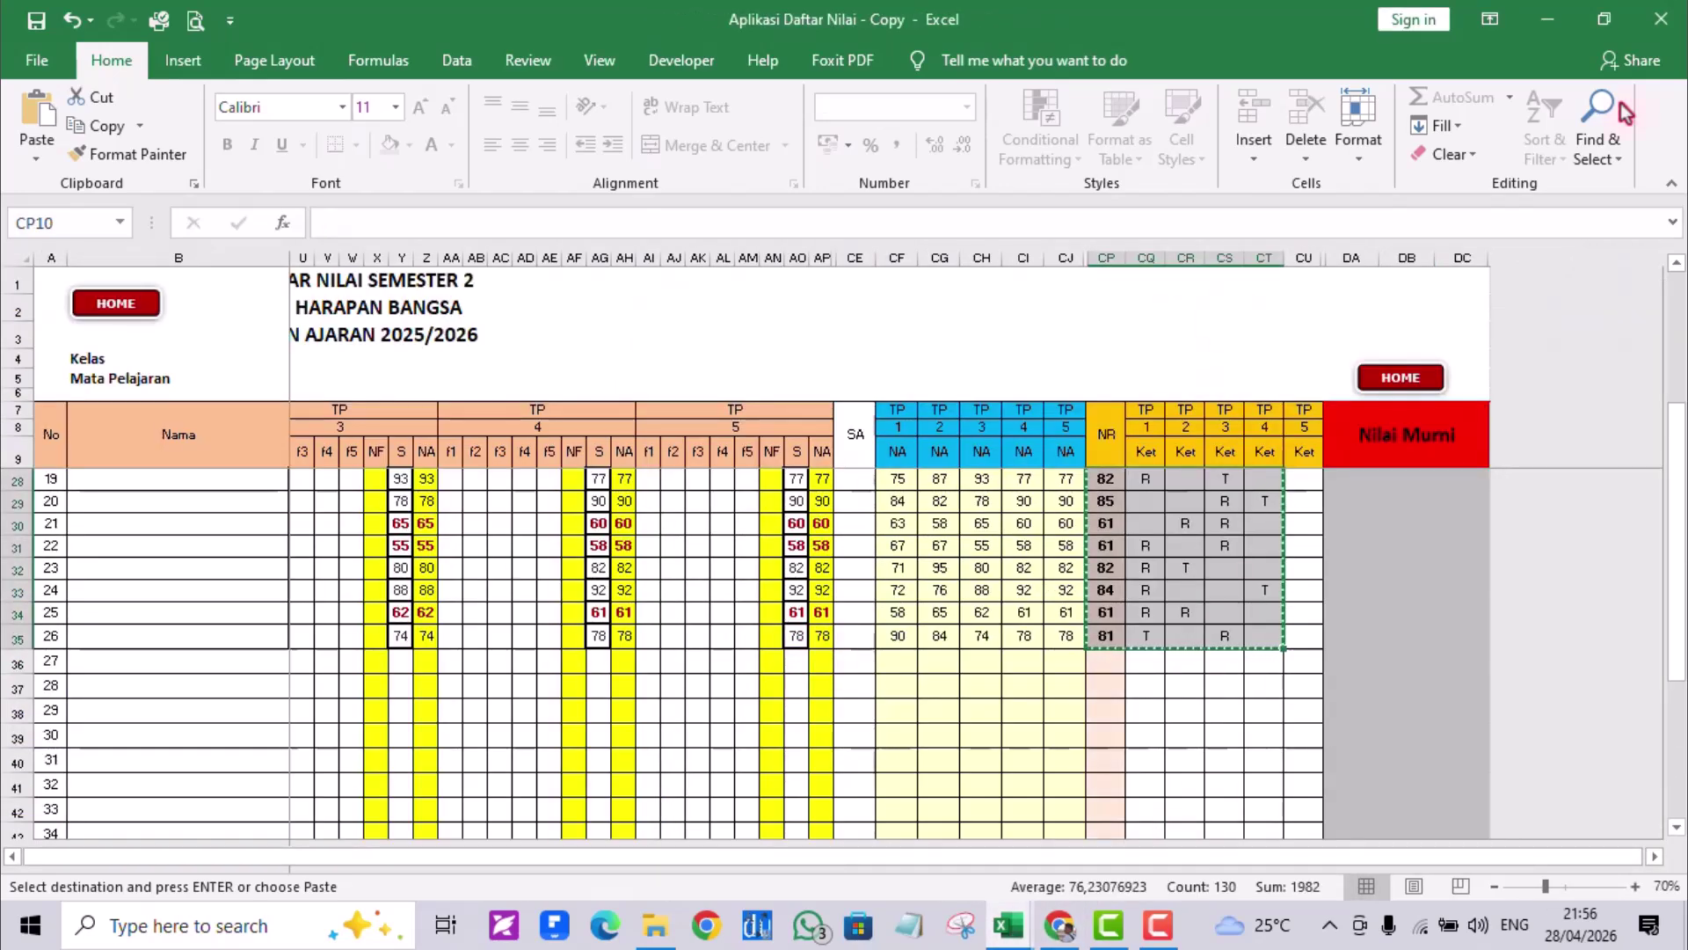
{"action": "left_click", "coordinate": [1656, 16]}
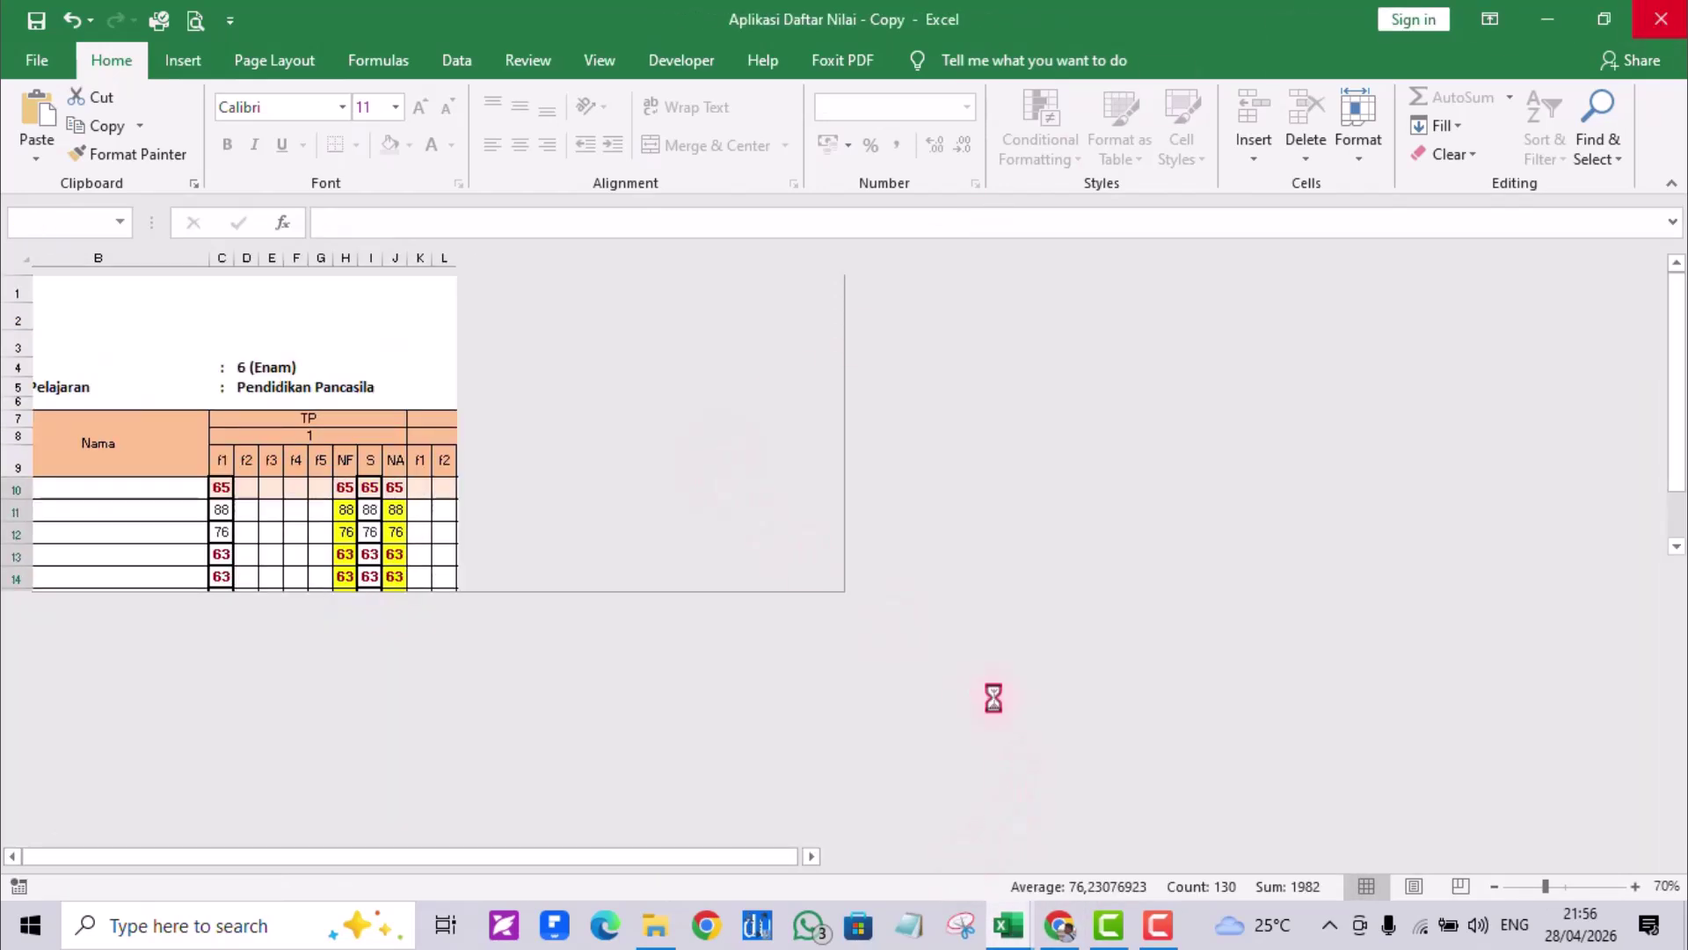
- In File Explorer, unblock the Aplikasi Daftar Nilai file through its properties and confirm
{"action": "left_click", "coordinate": [656, 928]}
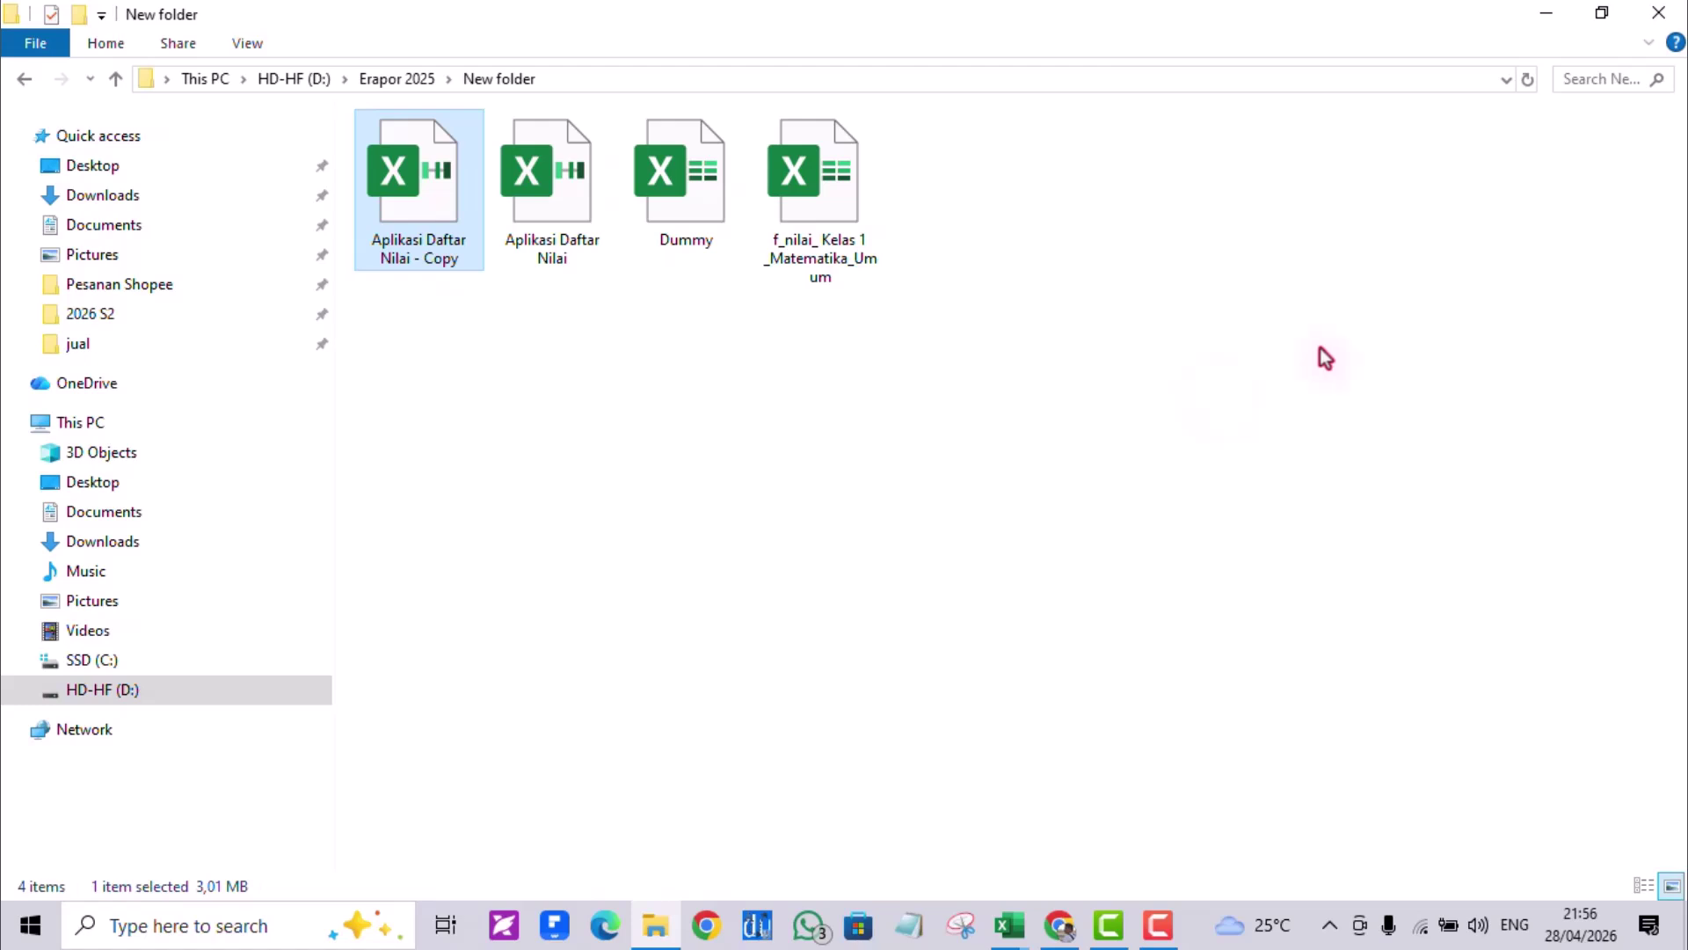
{"action": "left_click", "coordinate": [600, 473]}
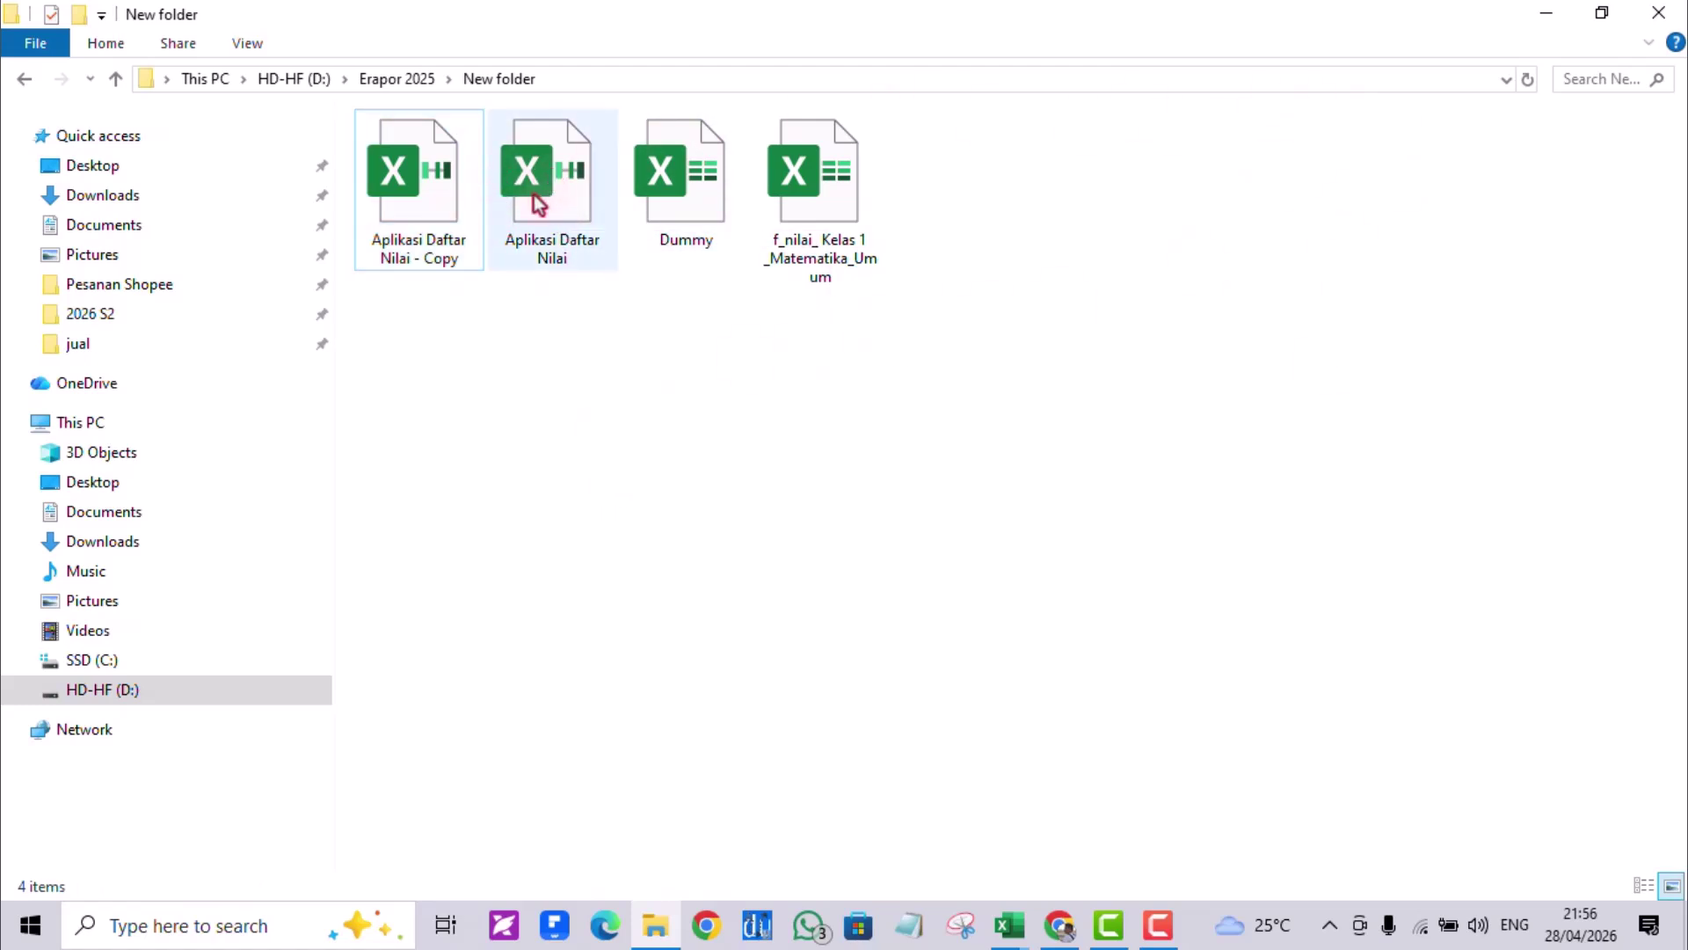
{"action": "left_click", "coordinate": [543, 176]}
{"action": "right_click", "coordinate": [544, 176]}
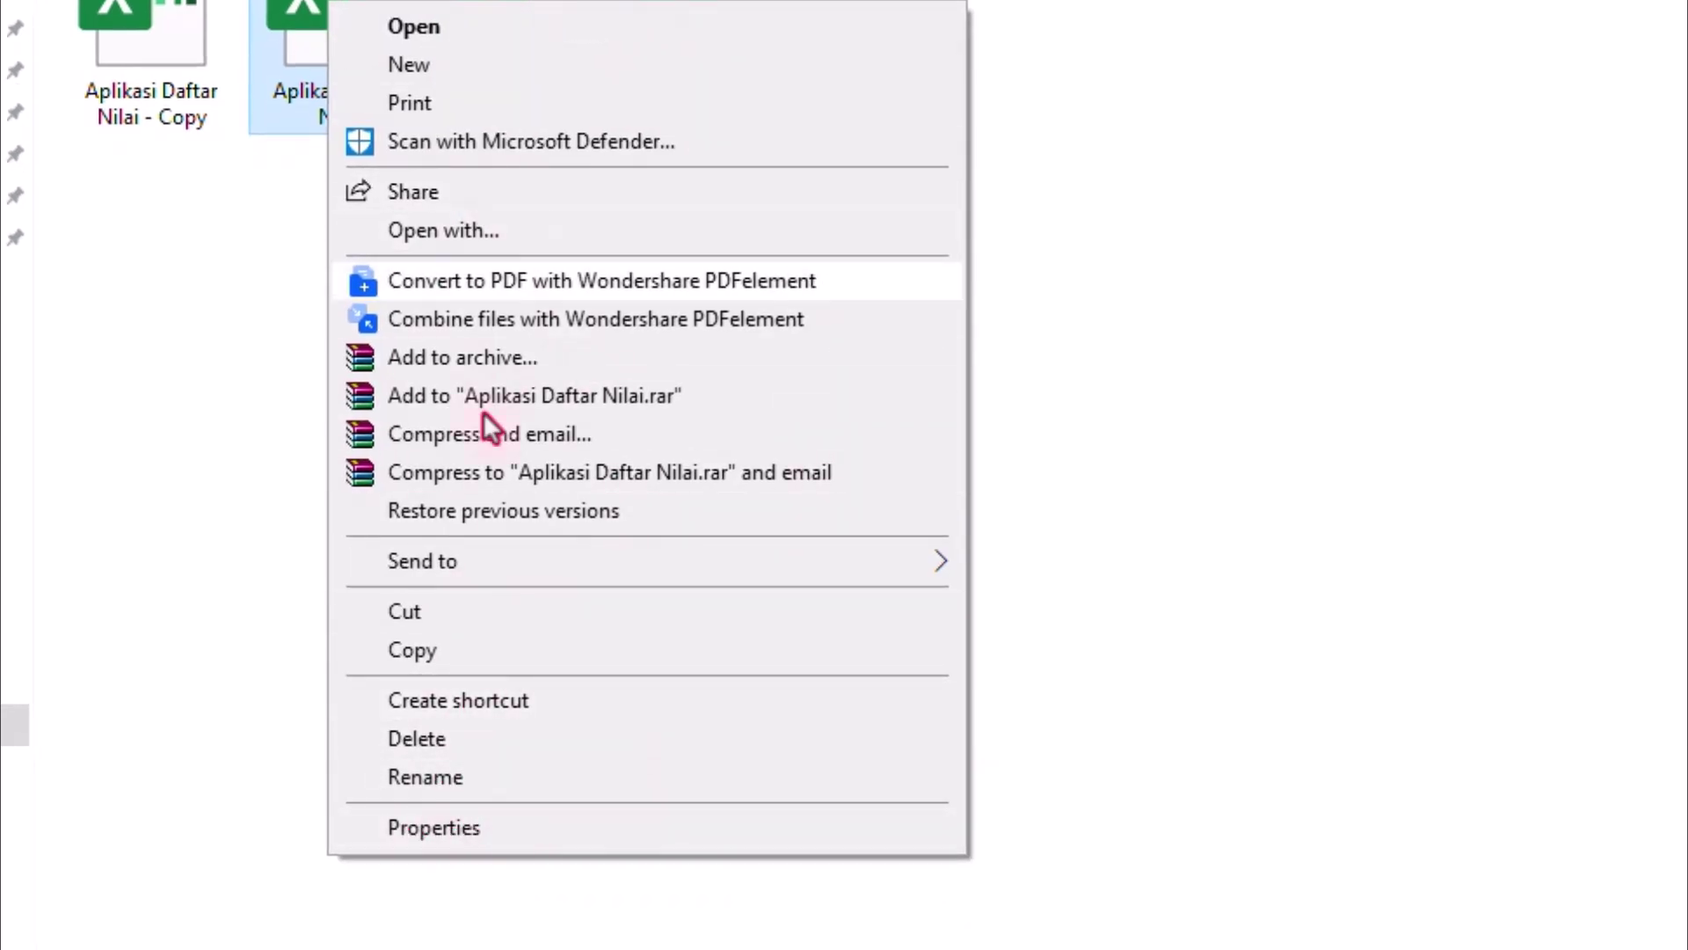
{"action": "left_click", "coordinate": [459, 833]}
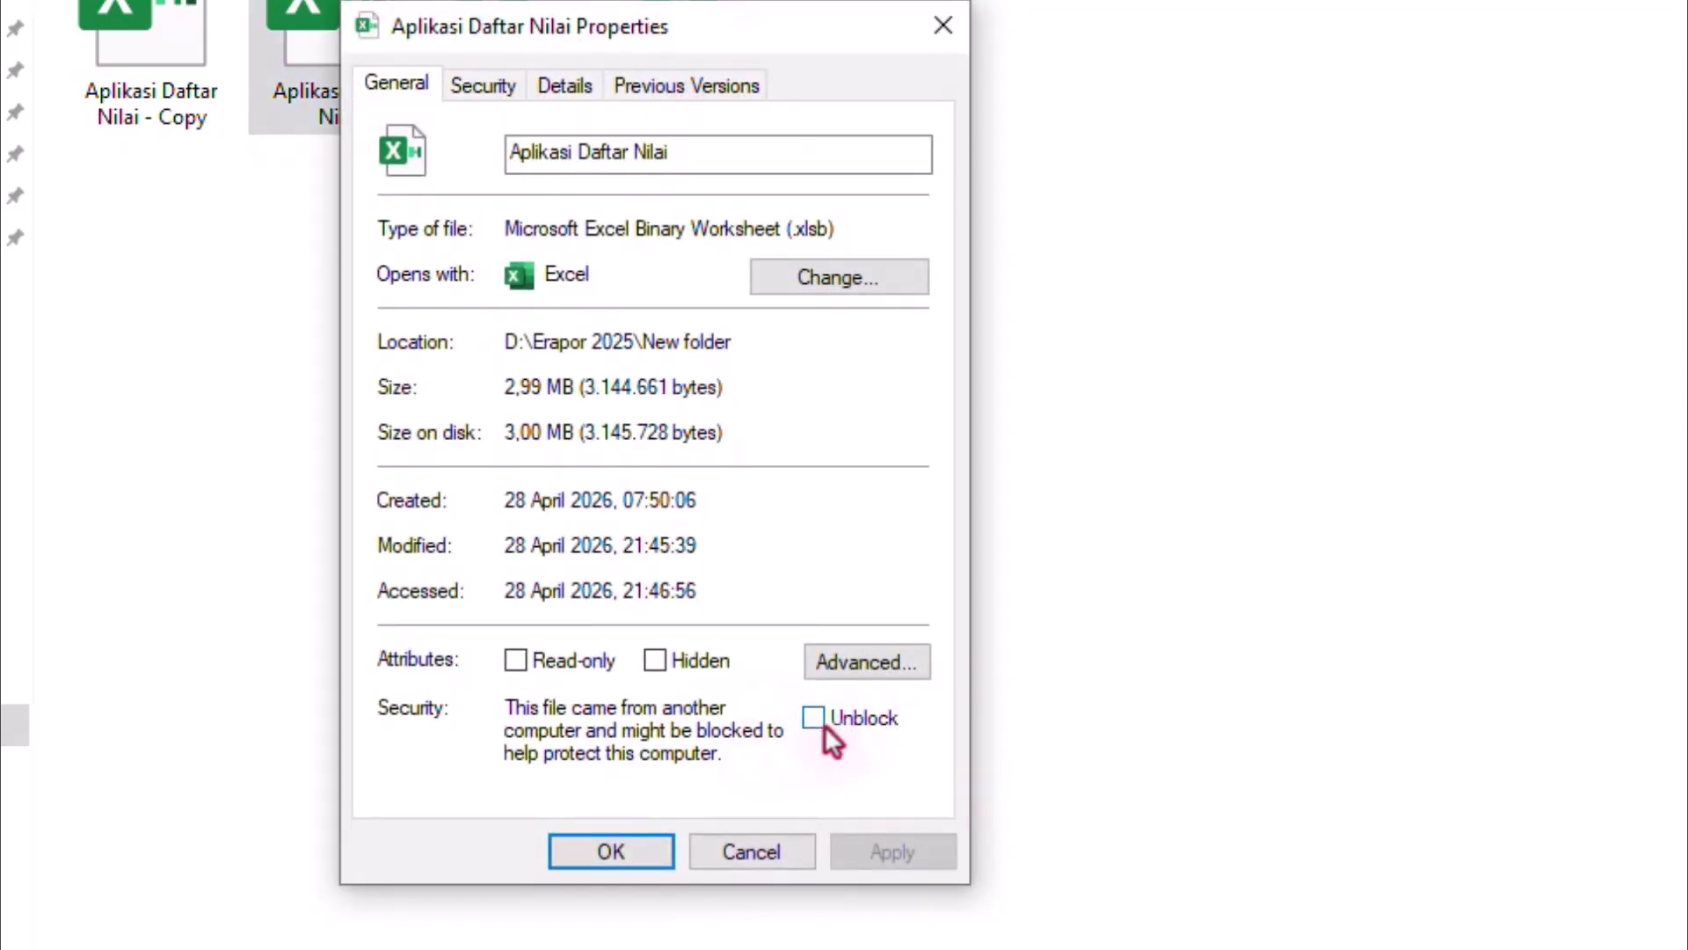
{"action": "left_click", "coordinate": [822, 721]}
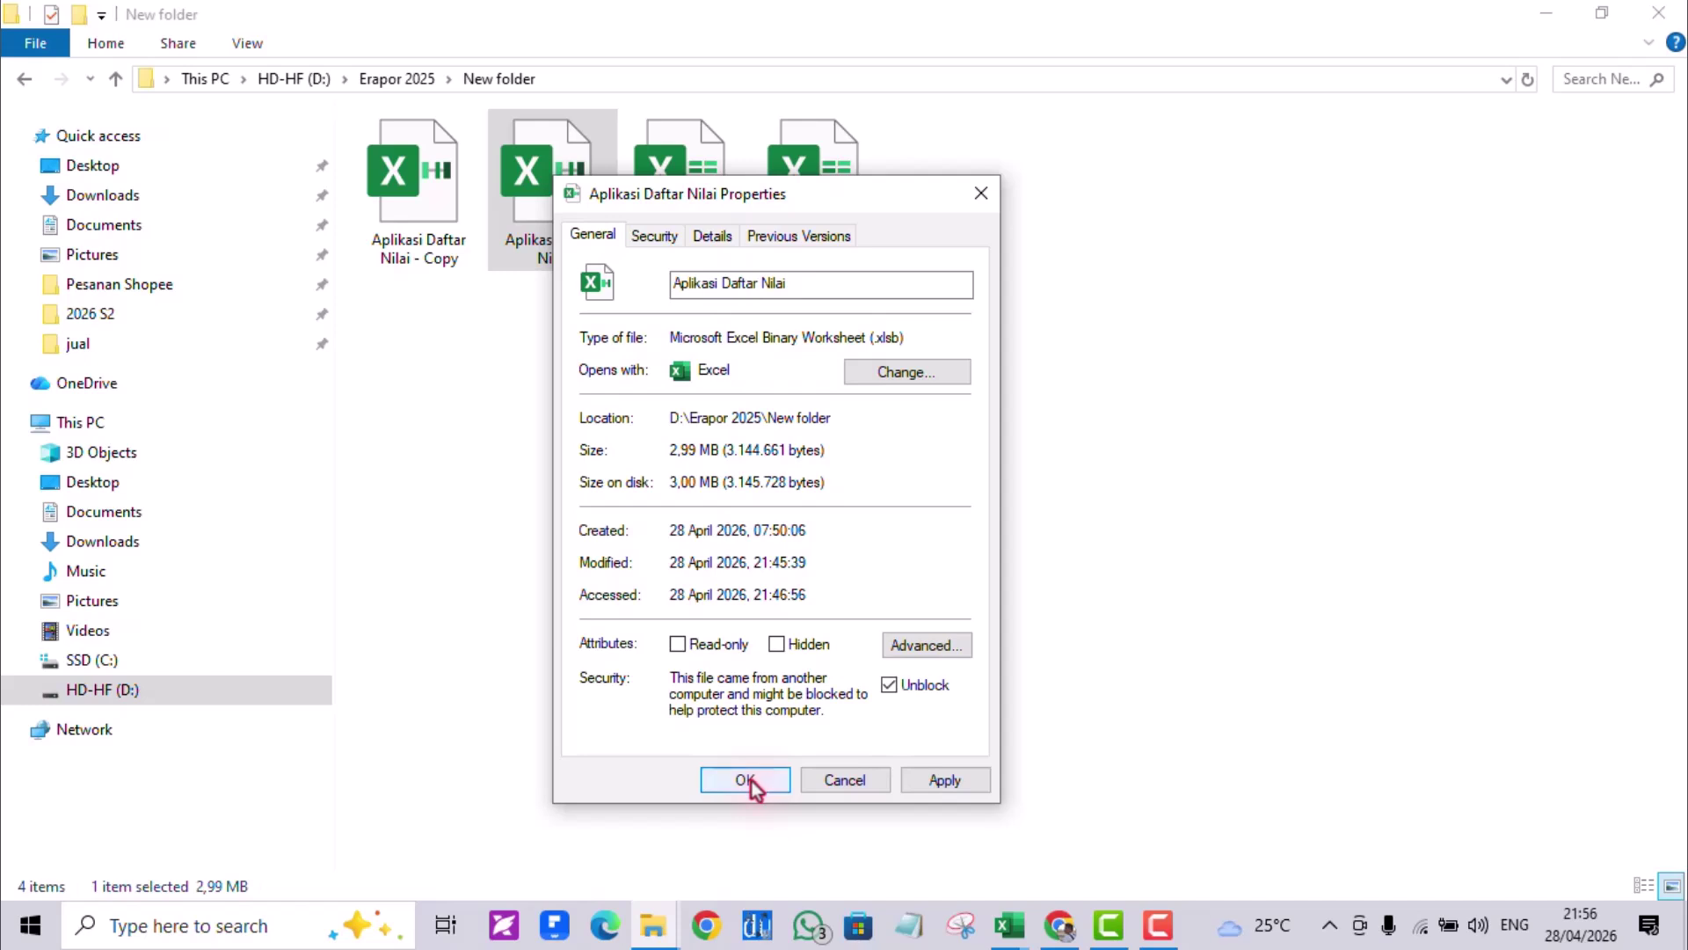
{"action": "left_click", "coordinate": [709, 803]}
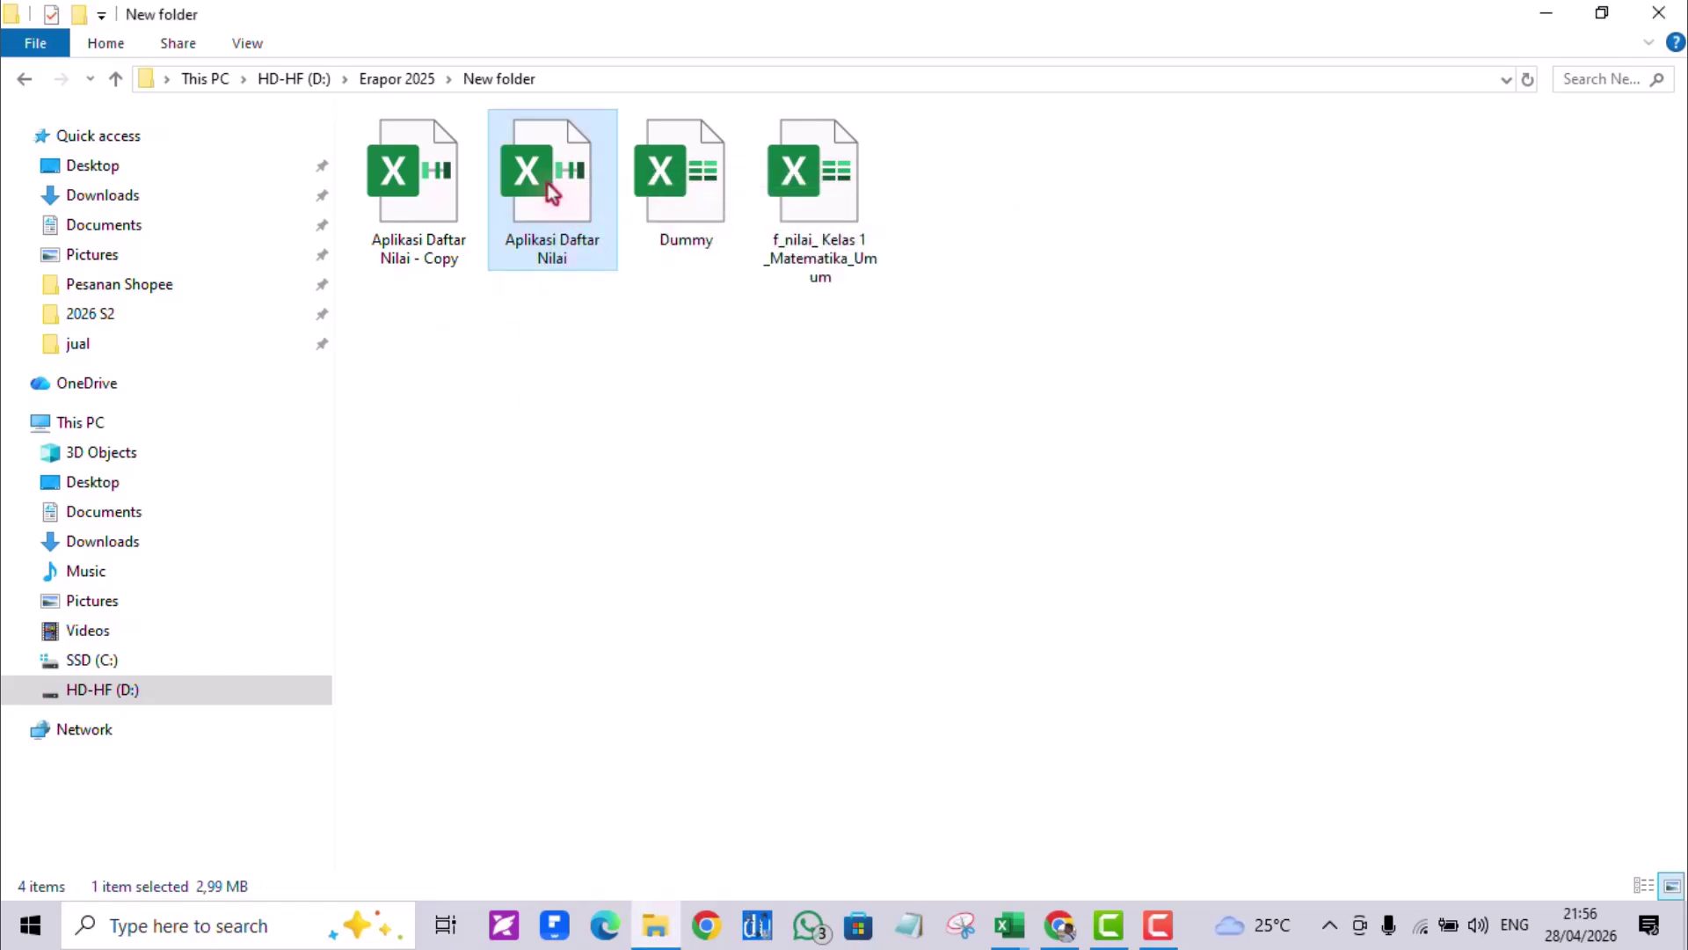
- Enable the active content in the Aplikasi Daftar Nilai workbook, decline its welcome dialog with BATAL, and cancel the save request for the f_nilai workbook
{"action": "key", "text": "alt+Tab"}
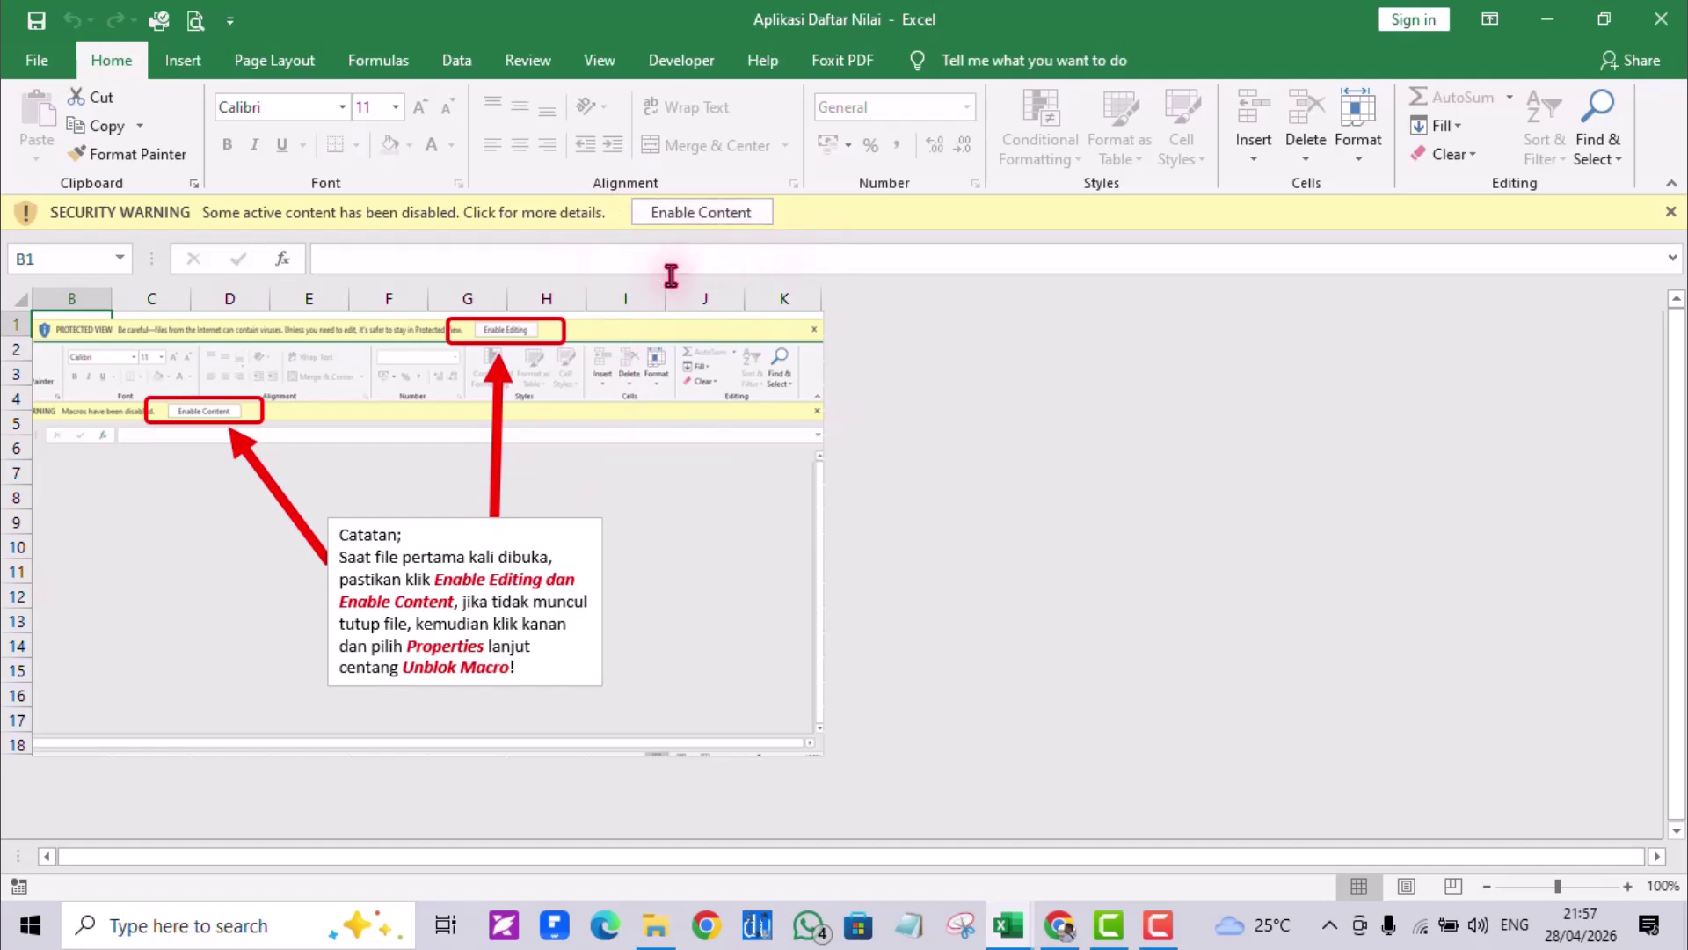
{"action": "left_click", "coordinate": [708, 214]}
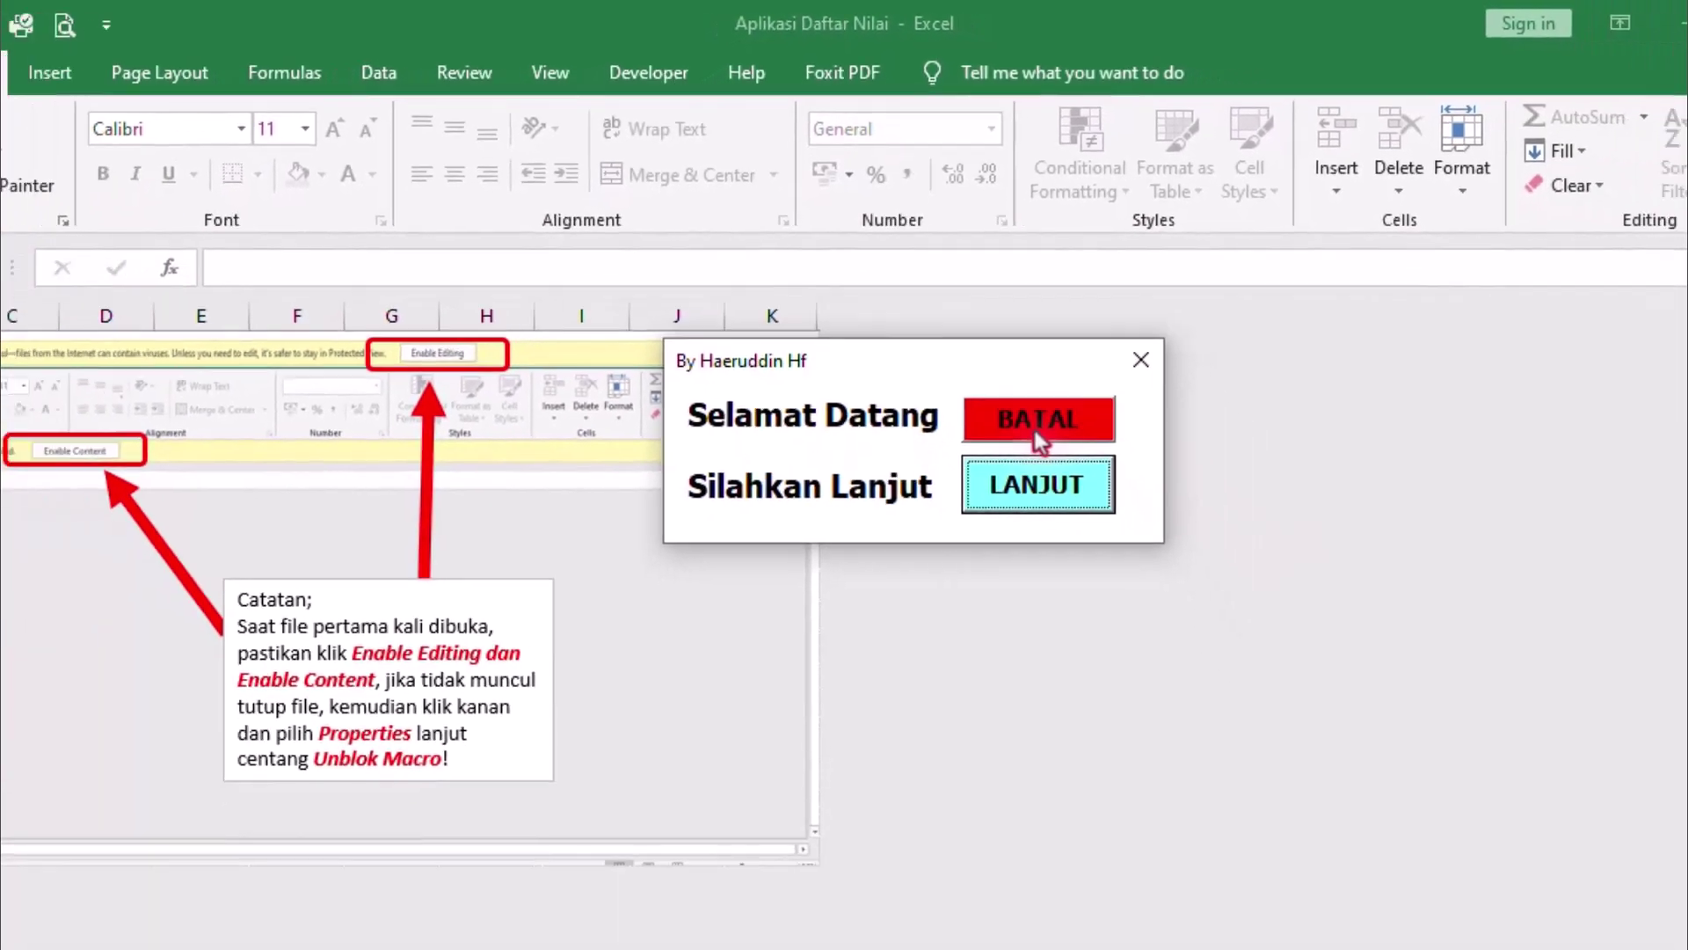
{"action": "left_click", "coordinate": [1039, 420]}
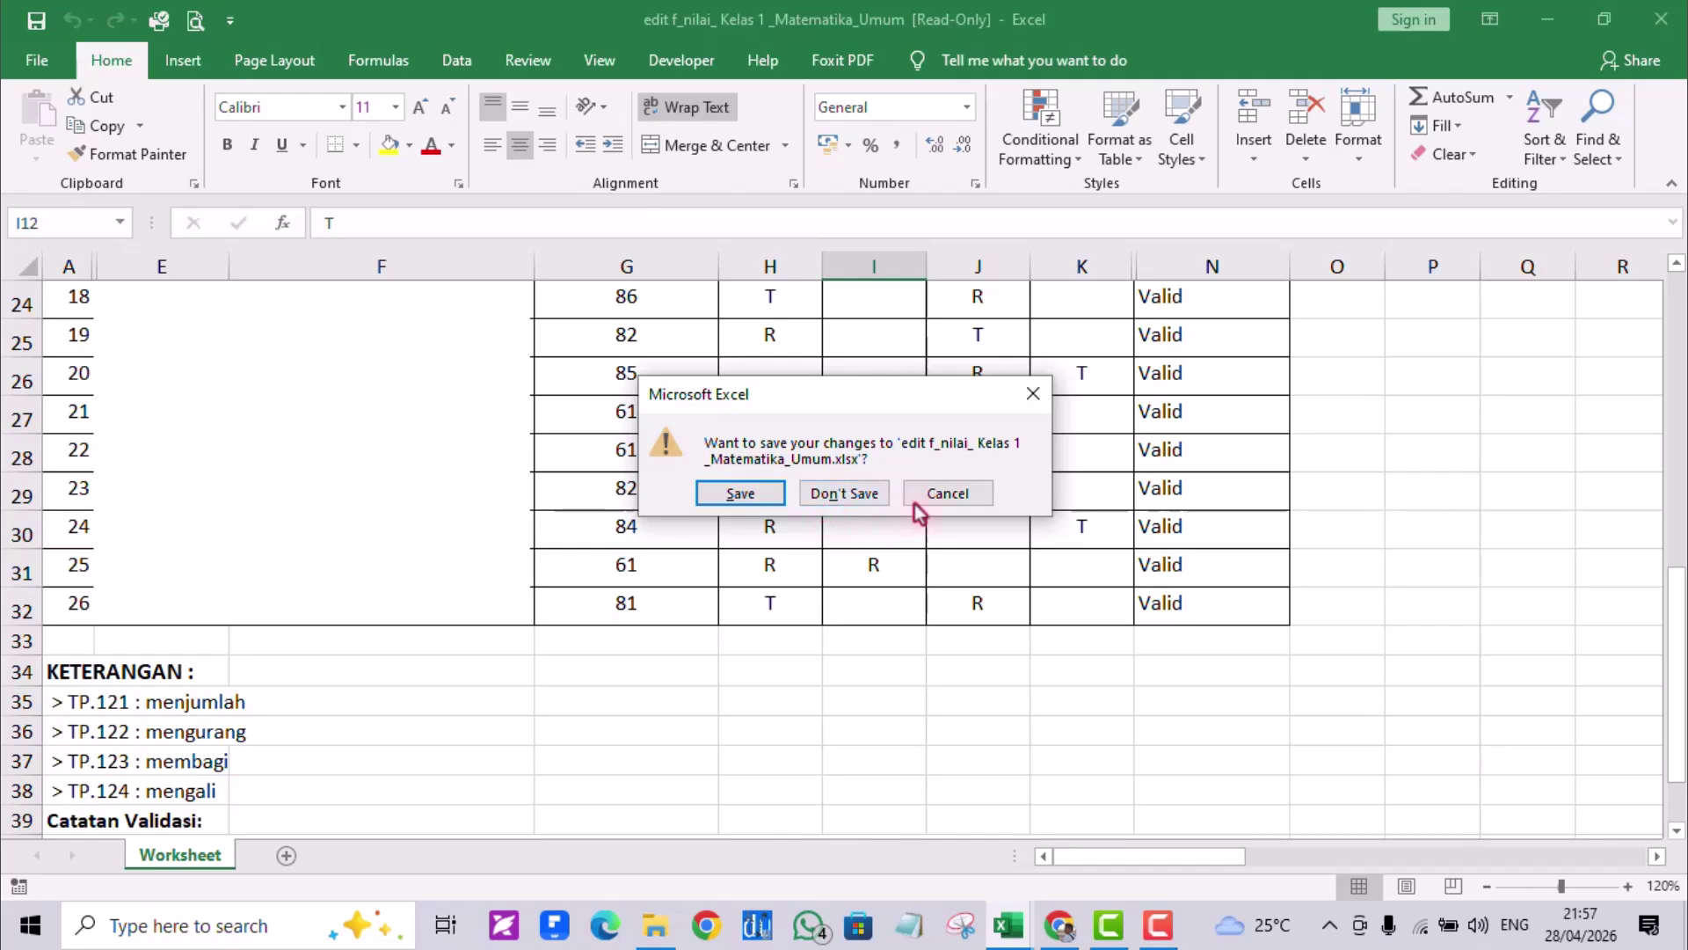
{"action": "left_click", "coordinate": [948, 493]}
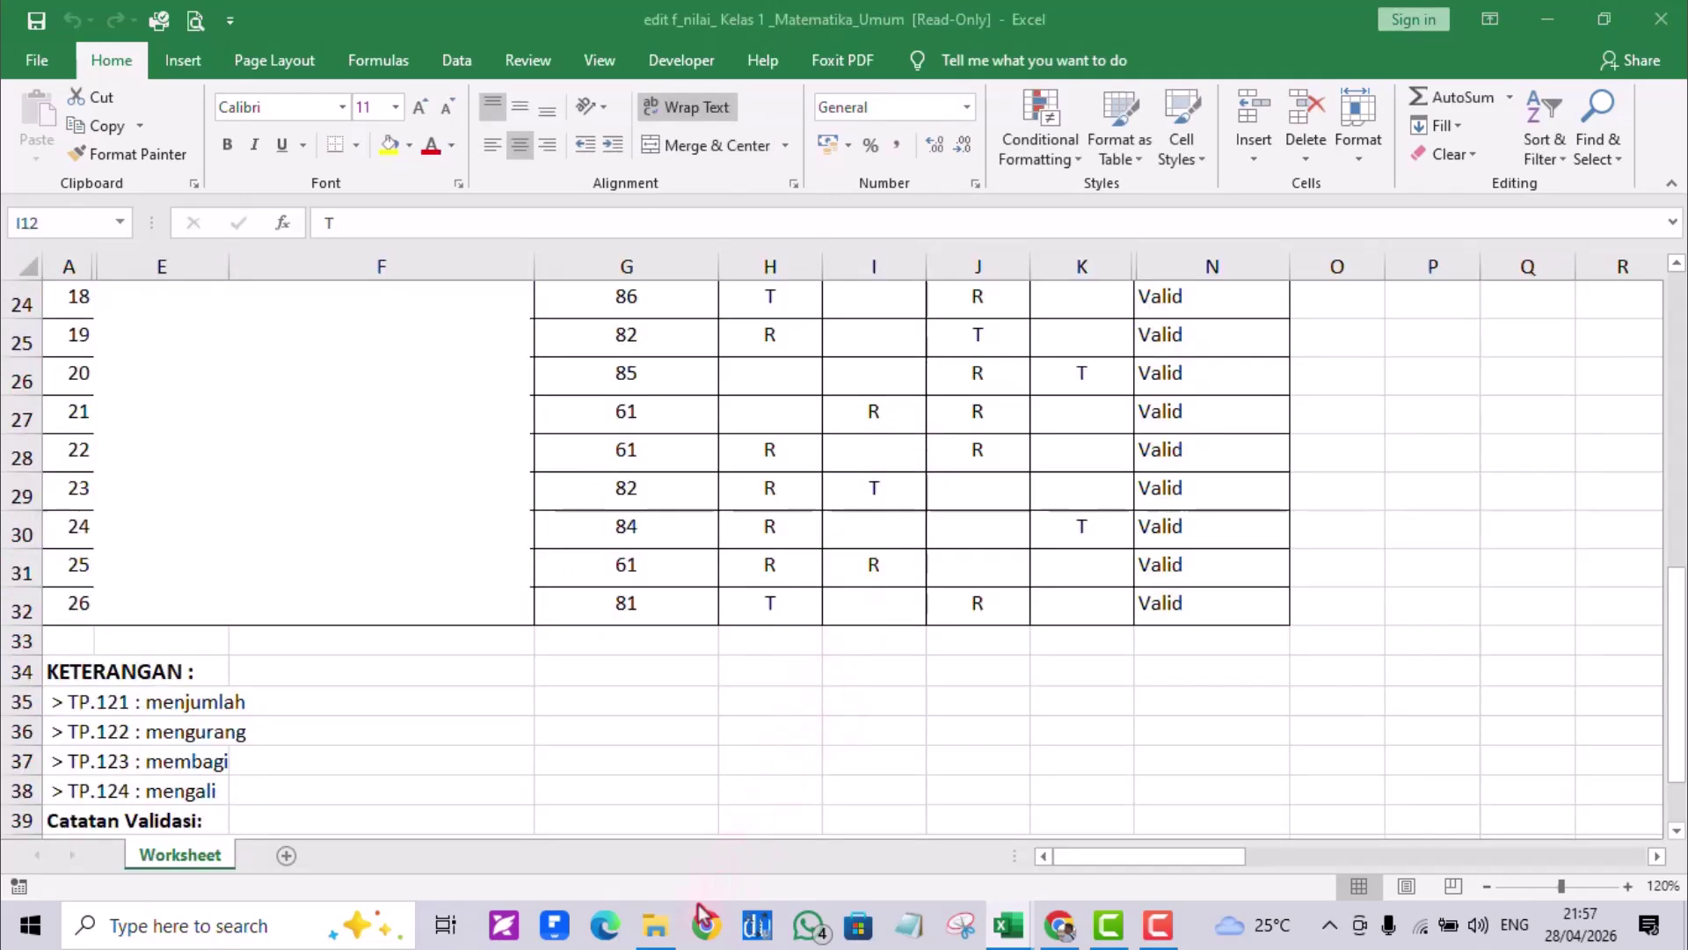
- Reopen the Aplikasi Daftar Nilai workbook from the New folder in File Explorer
{"action": "left_click", "coordinate": [657, 926]}
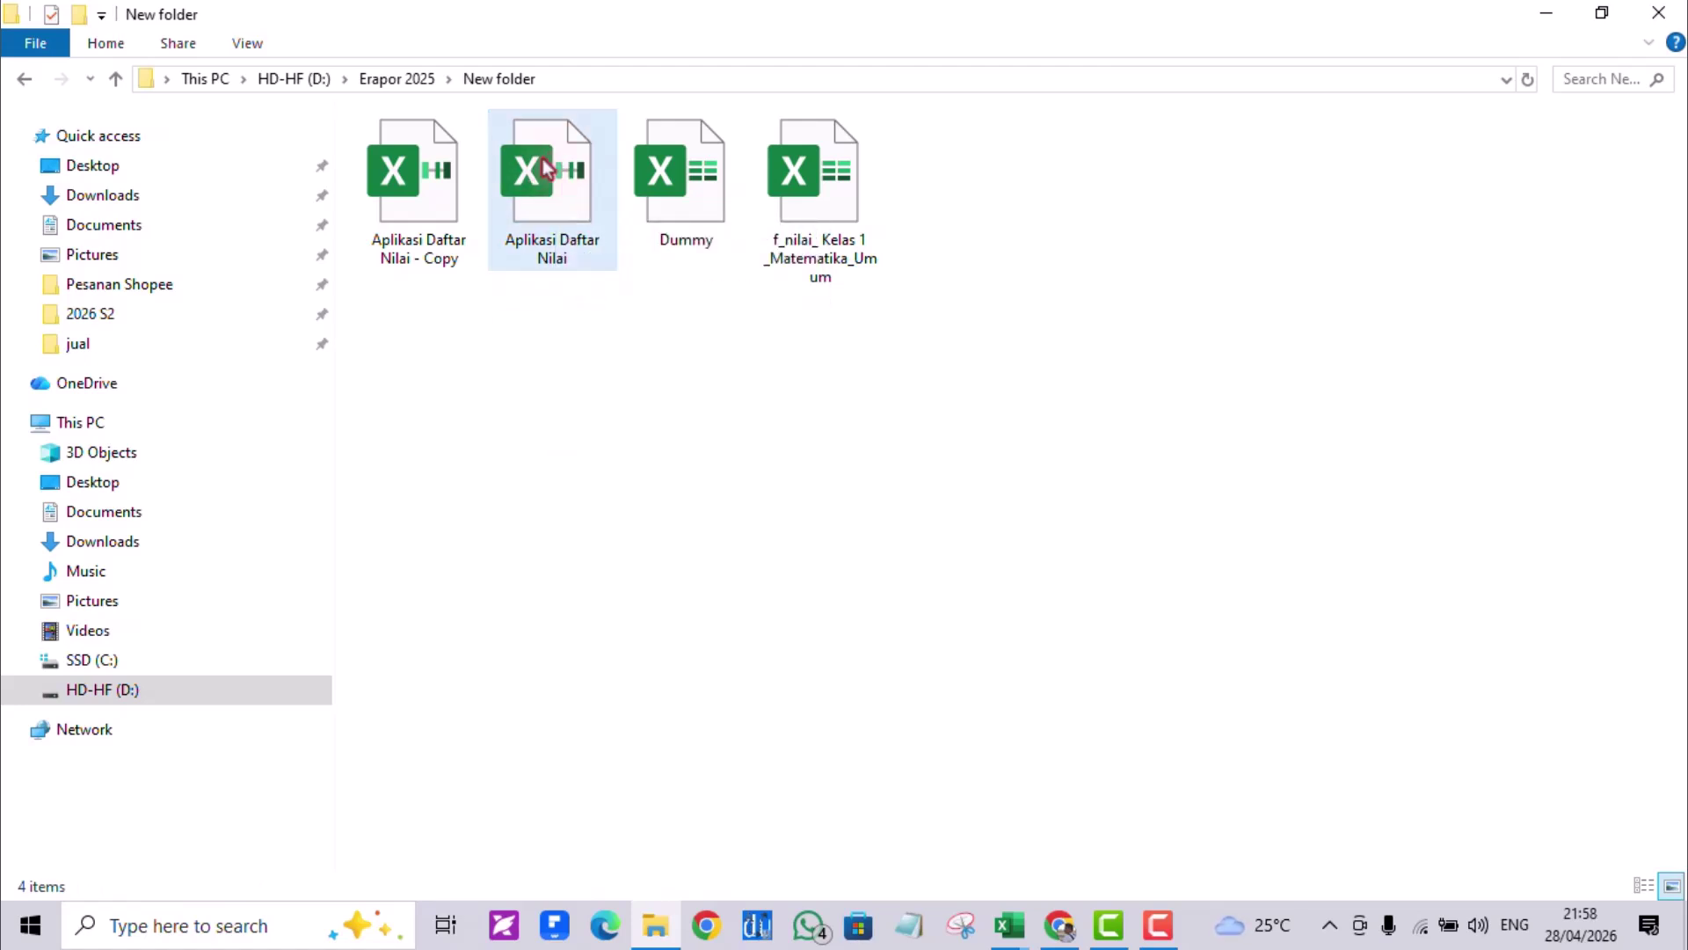
{"action": "double_click", "coordinate": [545, 162]}
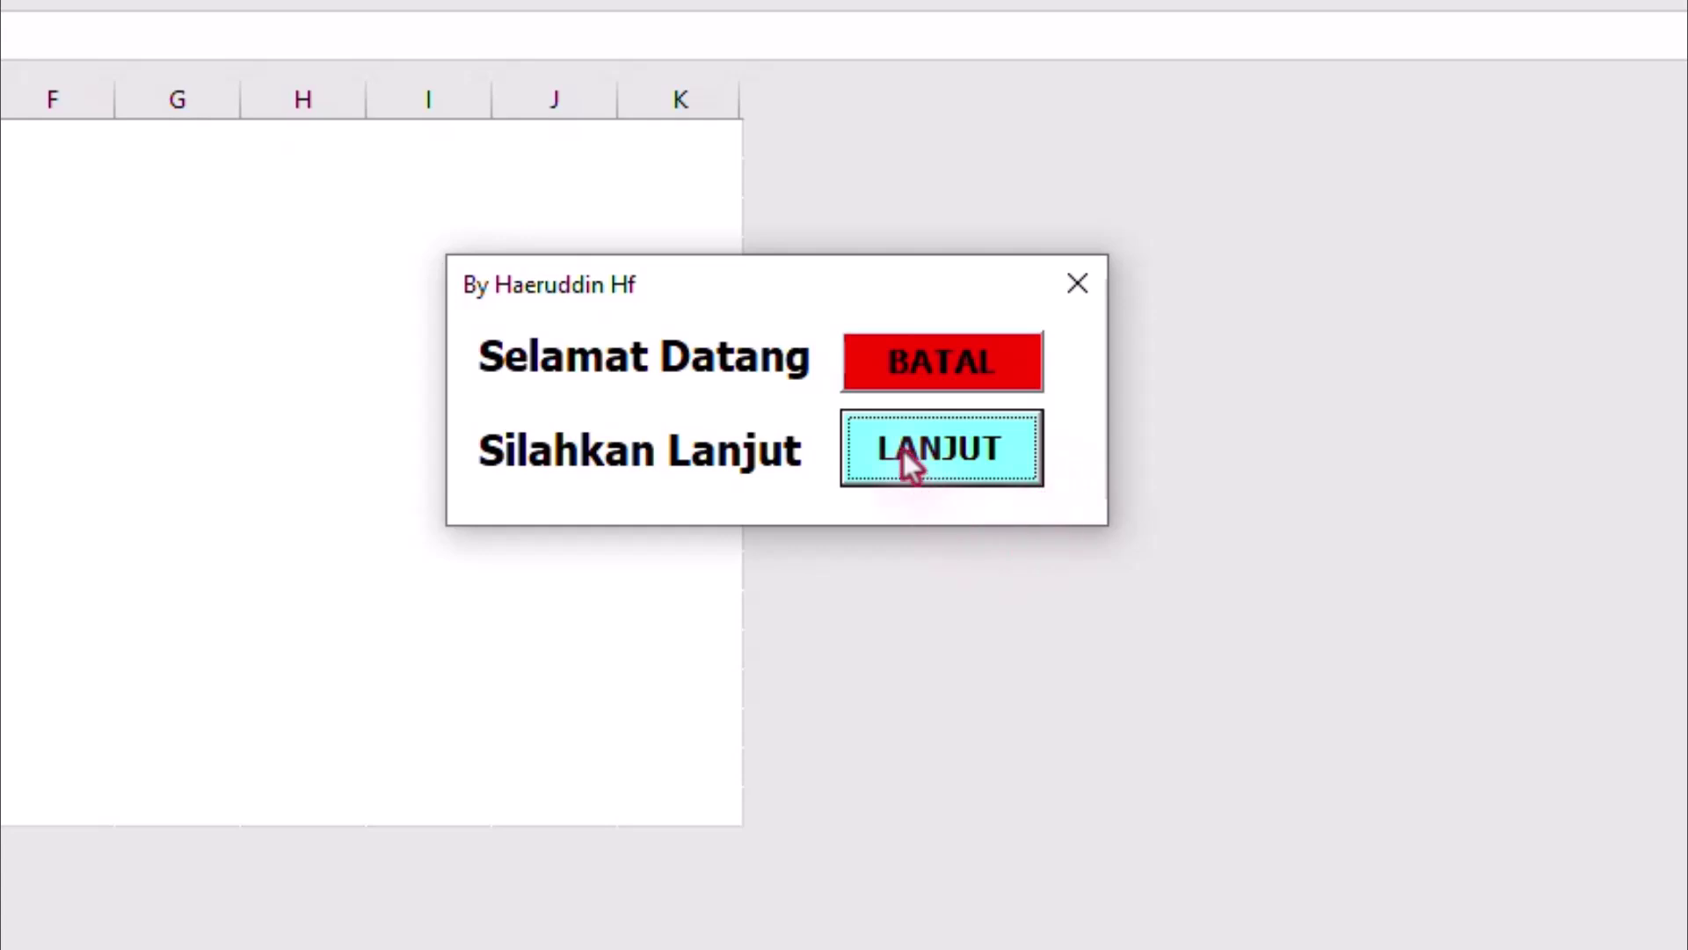
- Continue past the welcome dialog of the Aplikasi Daftar Nilai workbook with LANJUT
{"action": "left_click_drag", "start_coordinate": [779, 271], "coordinate": [883, 196]}
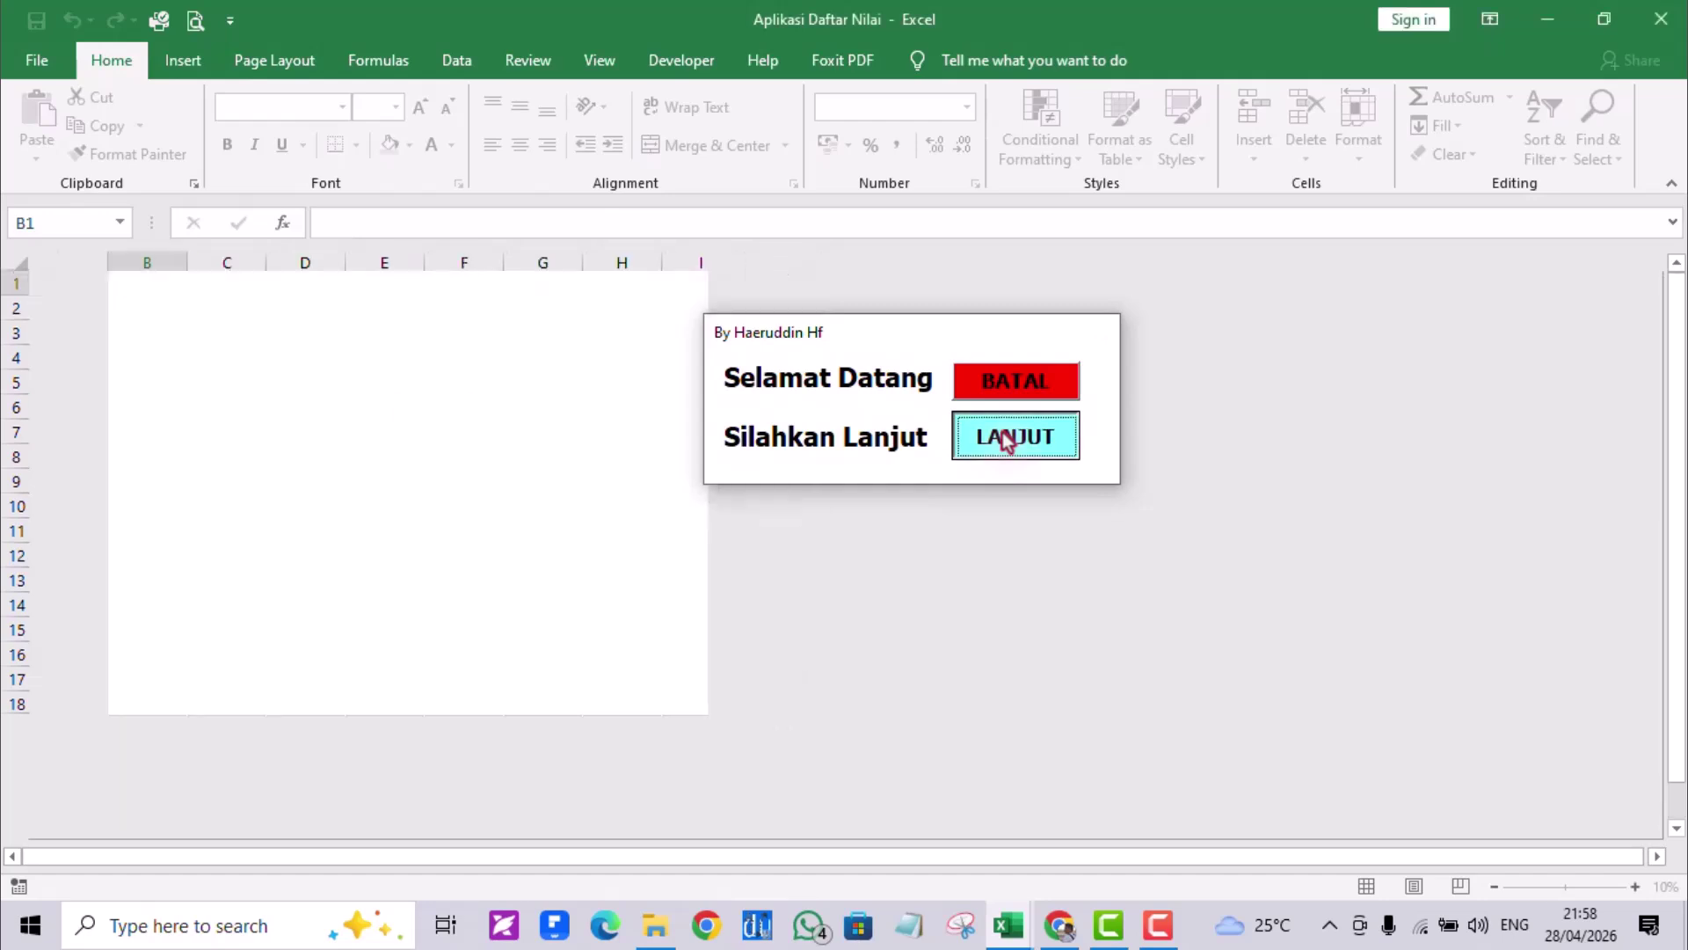
{"action": "left_click", "coordinate": [1008, 440]}
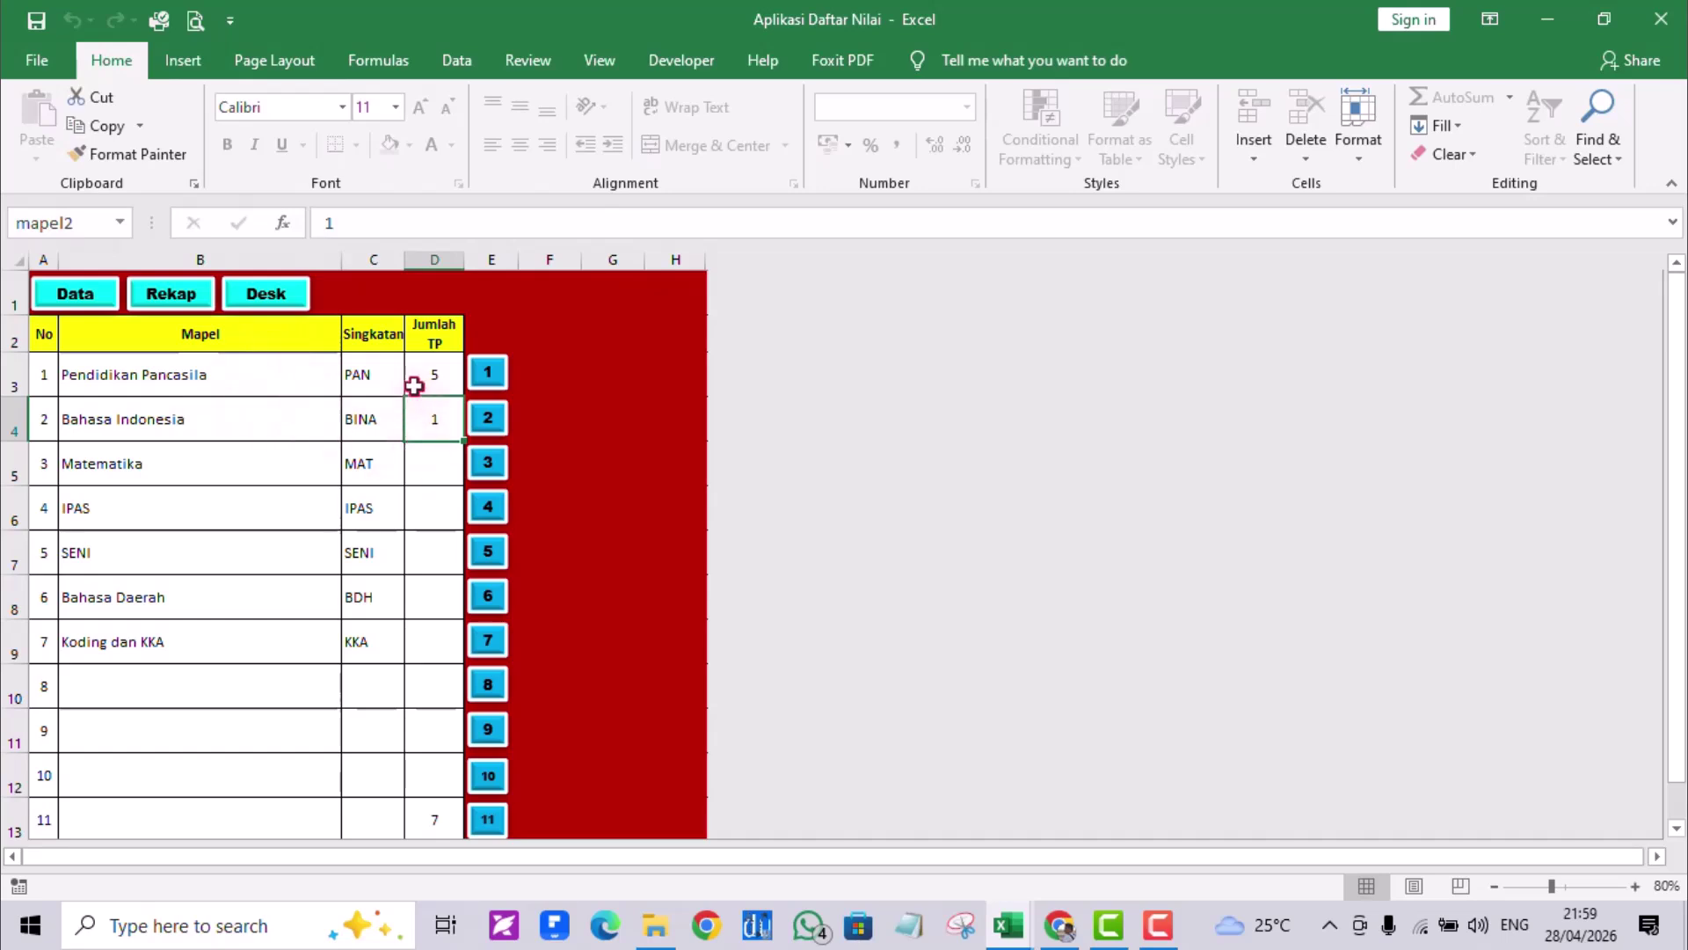
- Examine the subject names and abbreviations in the Mapel and Singkatan columns, including the empty rows for subjects 8 to 11
{"action": "left_click_drag", "start_coordinate": [211, 367], "coordinate": [207, 756]}
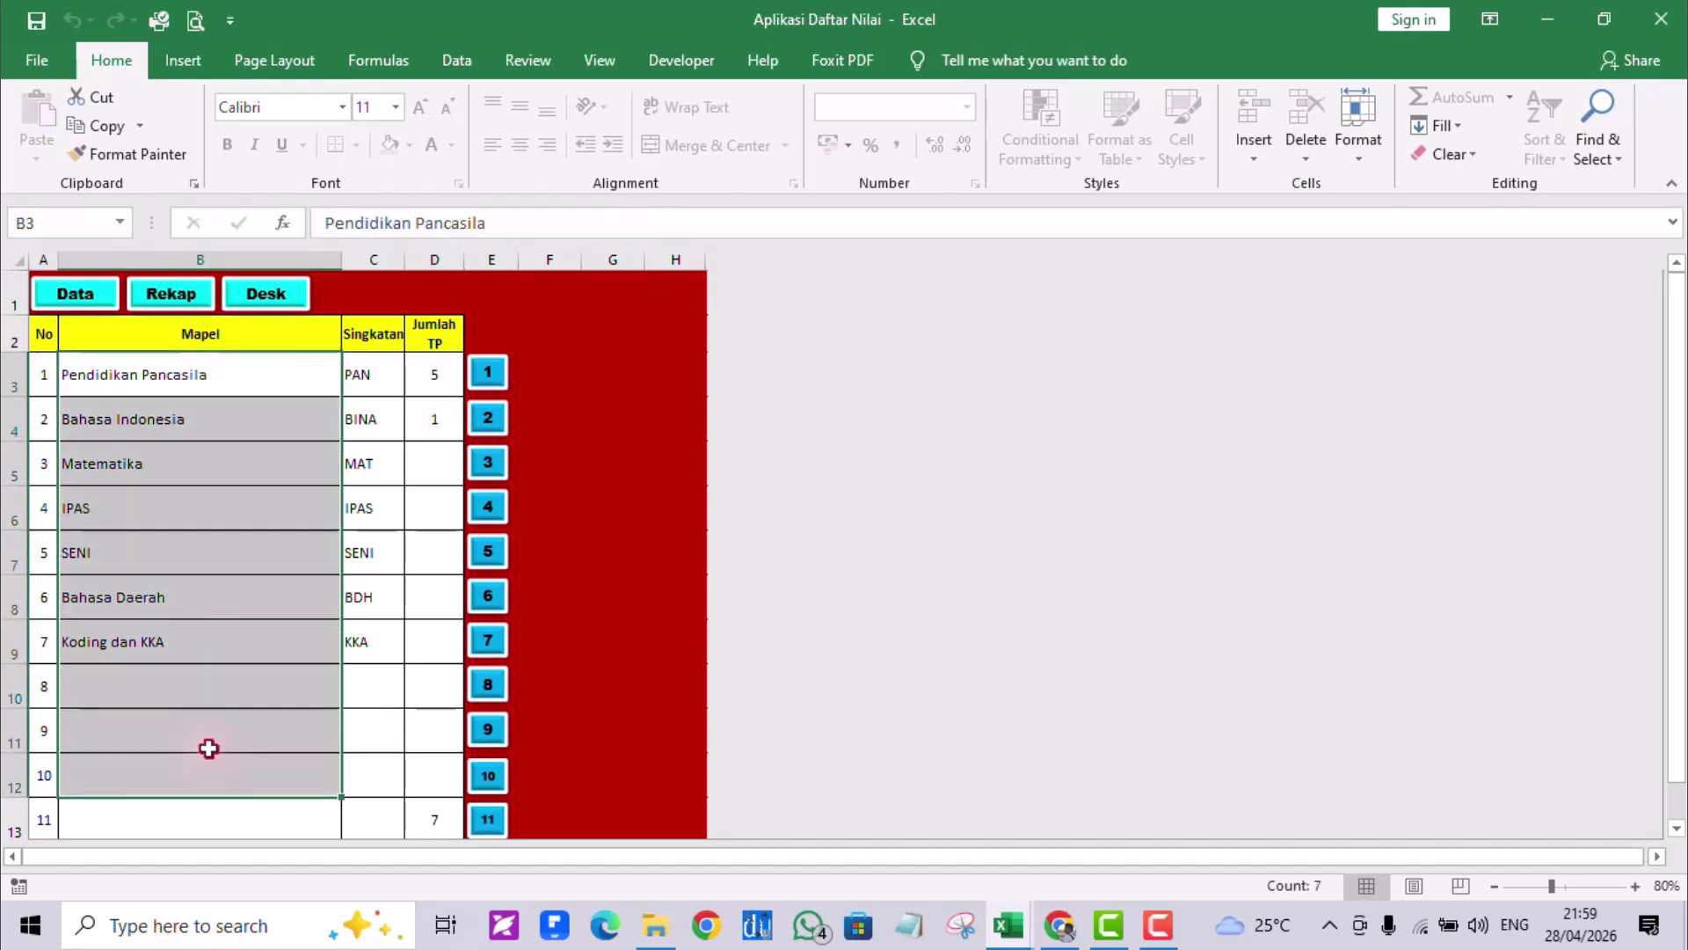
{"action": "left_click", "coordinate": [199, 639]}
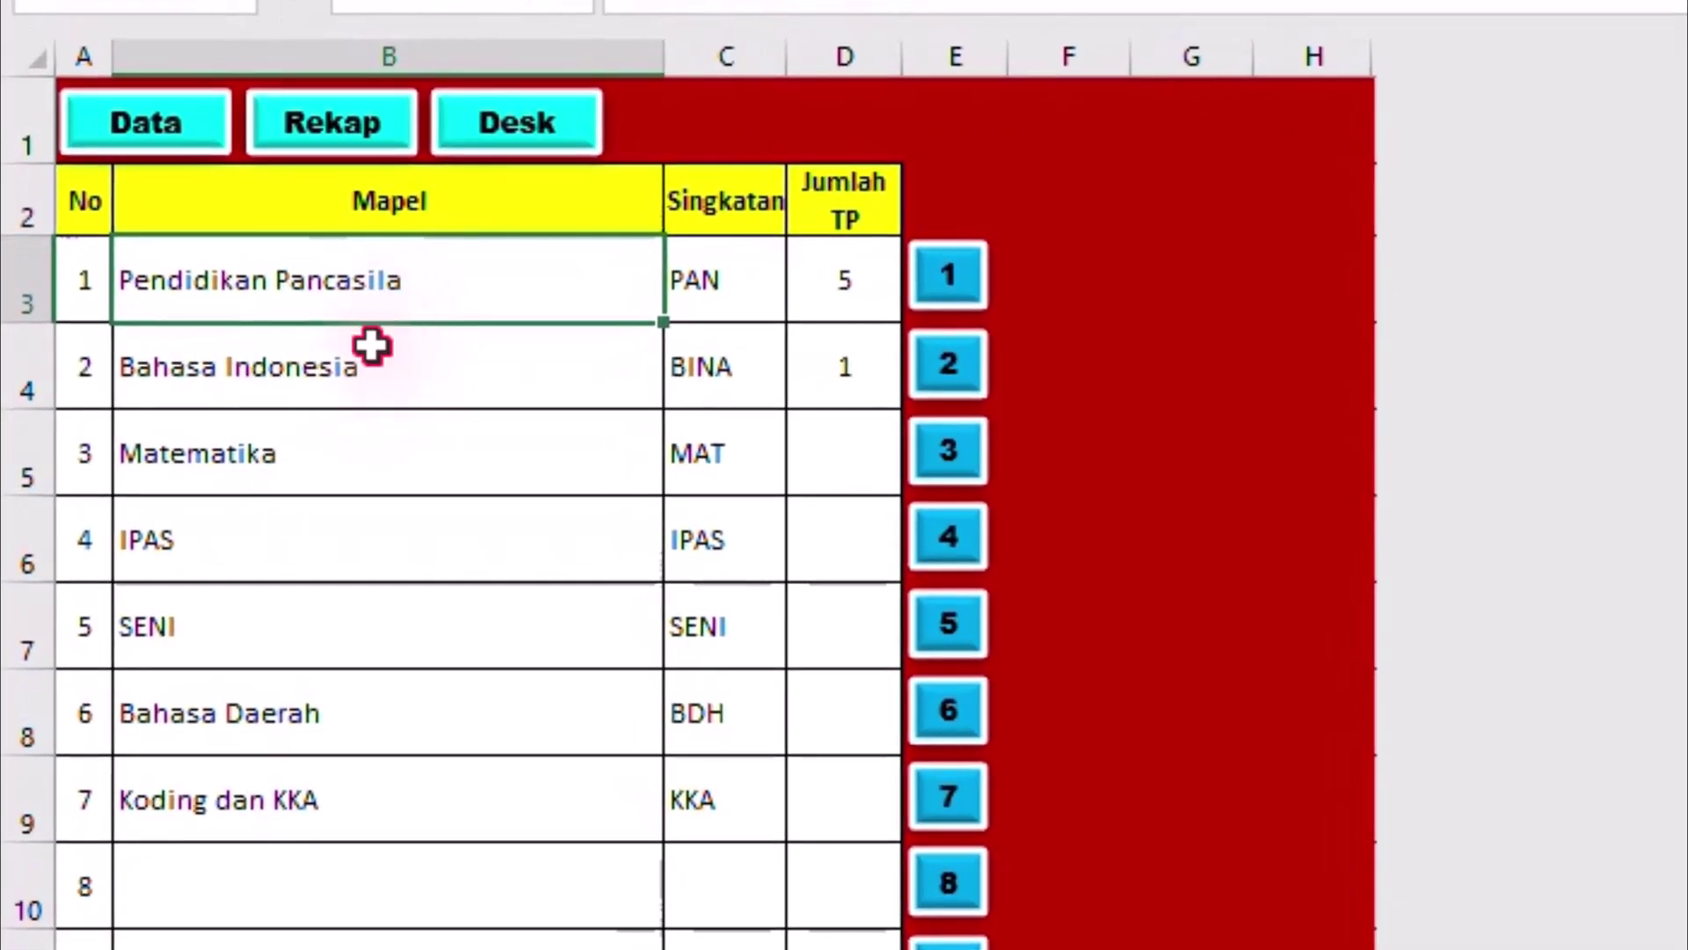
{"action": "left_click", "coordinate": [266, 821]}
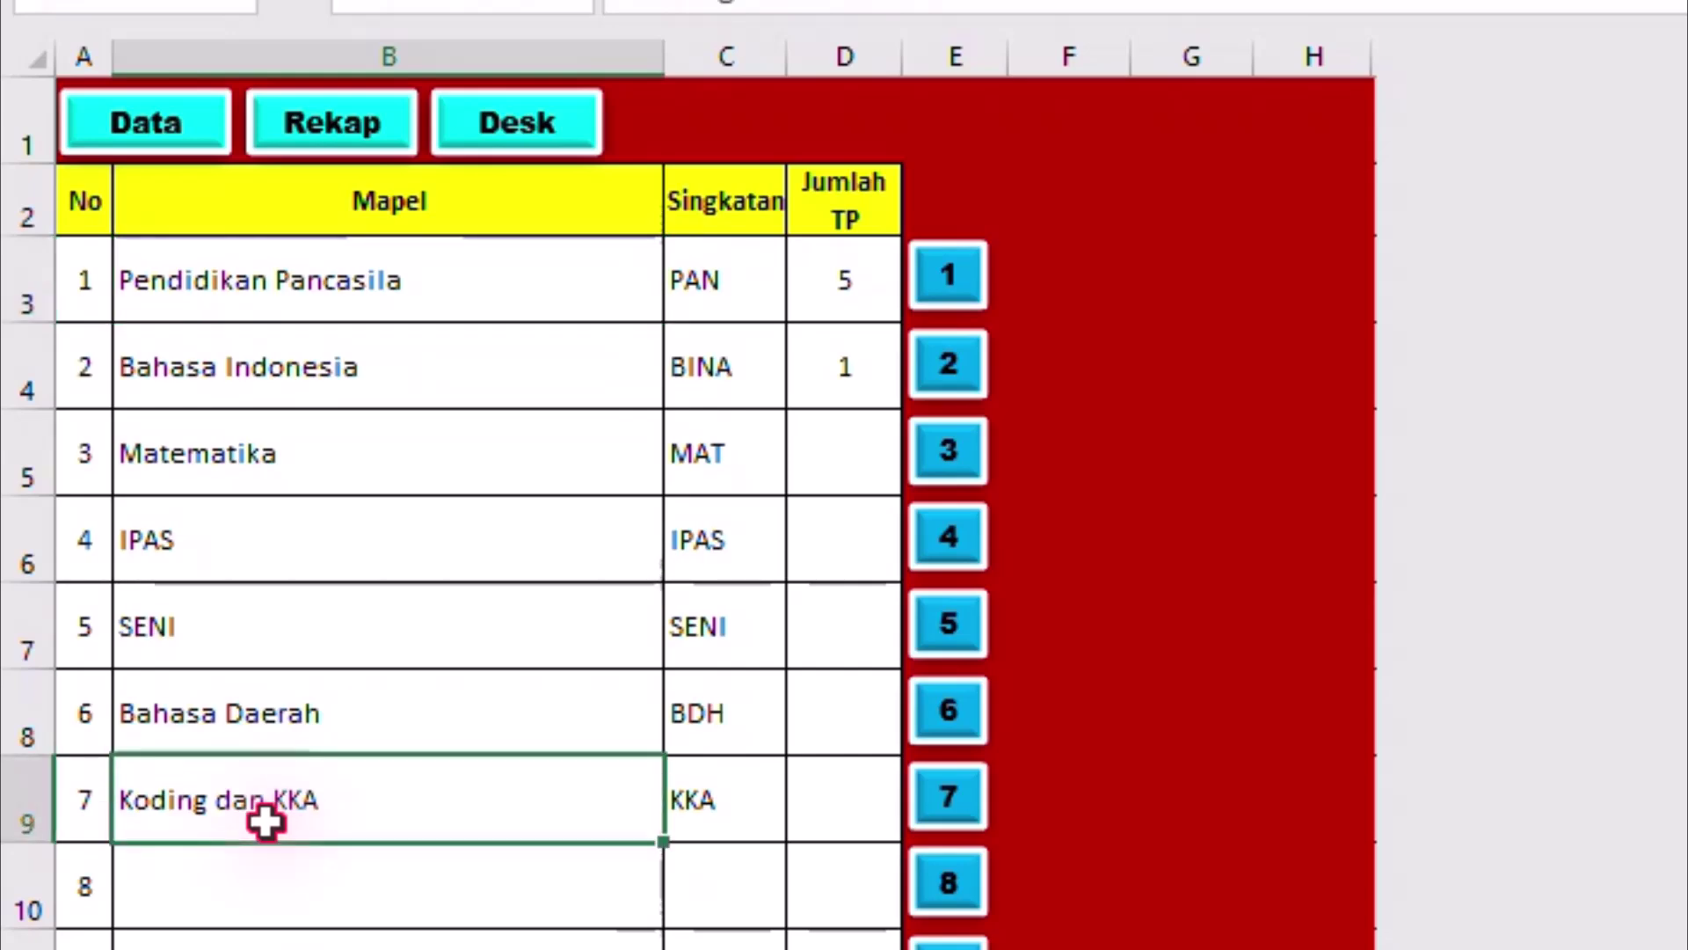
{"action": "left_click_drag", "start_coordinate": [294, 298], "coordinate": [251, 796]}
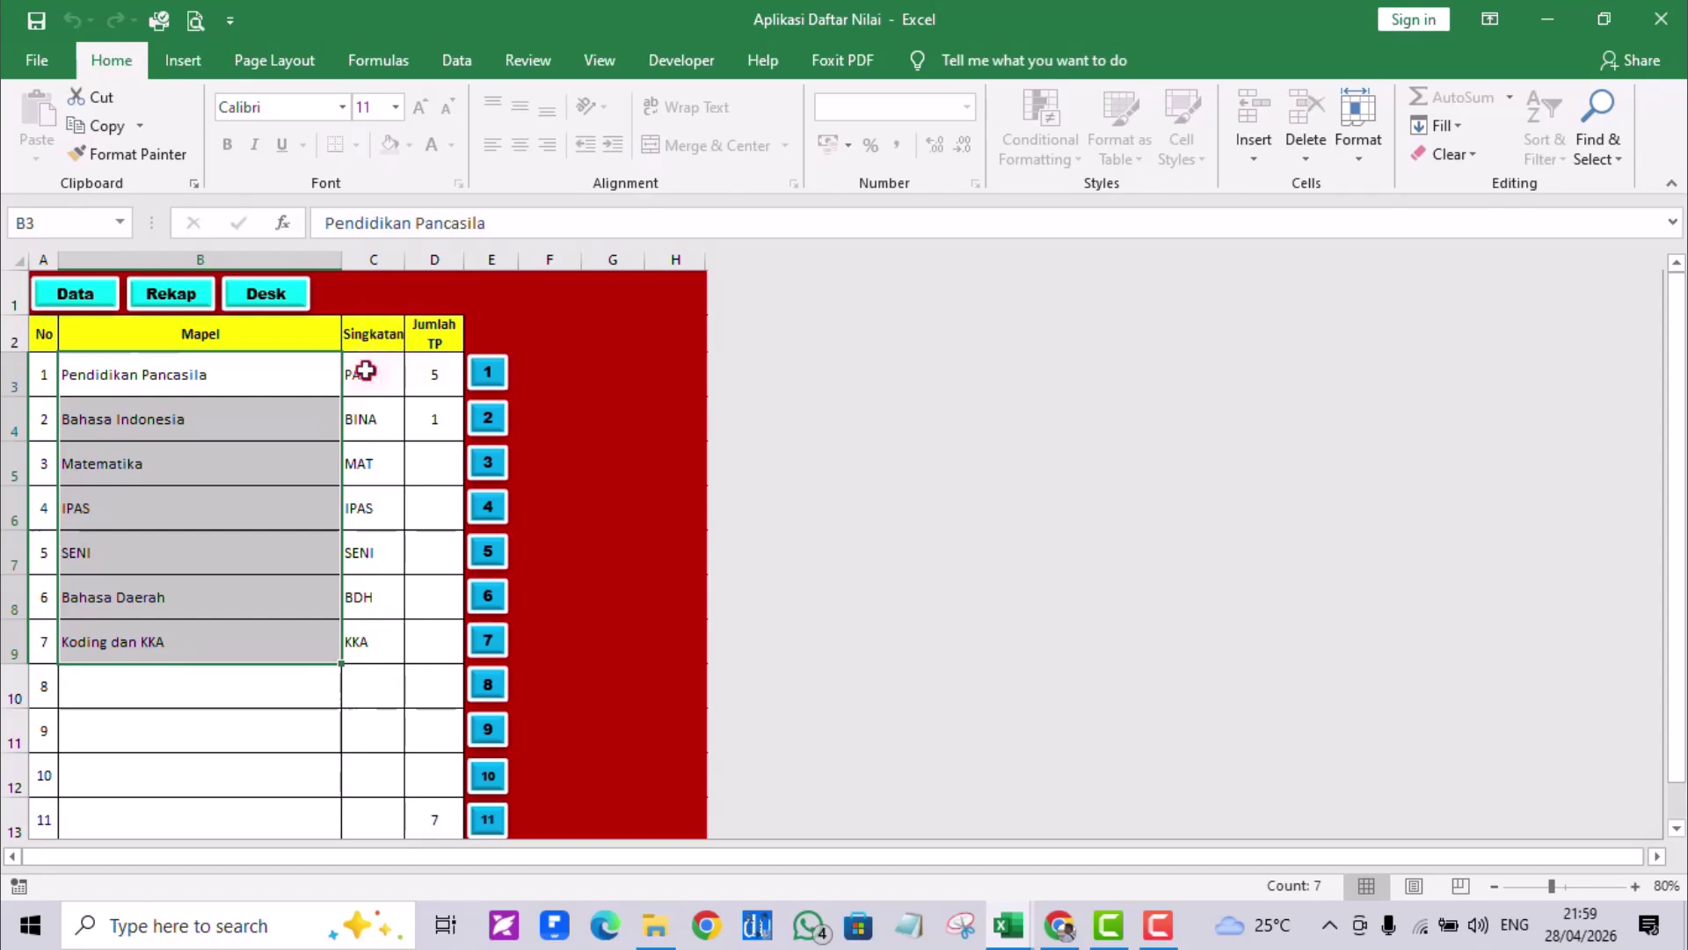
{"action": "left_click_drag", "start_coordinate": [365, 370], "coordinate": [358, 645]}
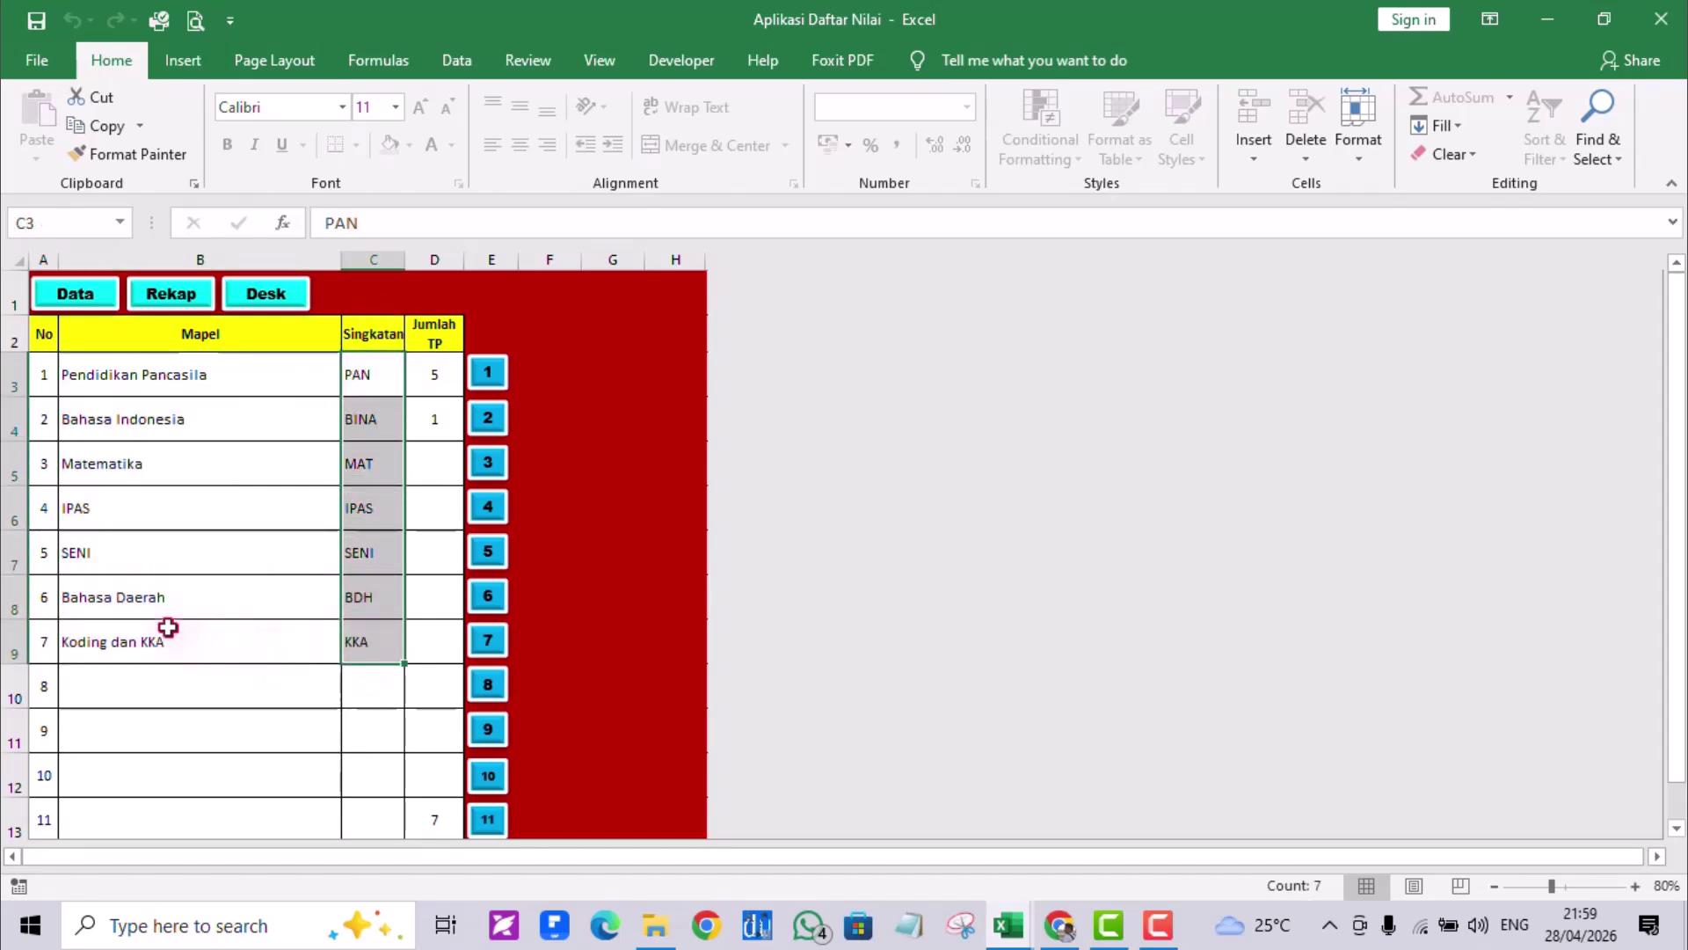
{"action": "scroll", "coordinate": [168, 626], "scroll_direction": "down", "scroll_amount": 2}
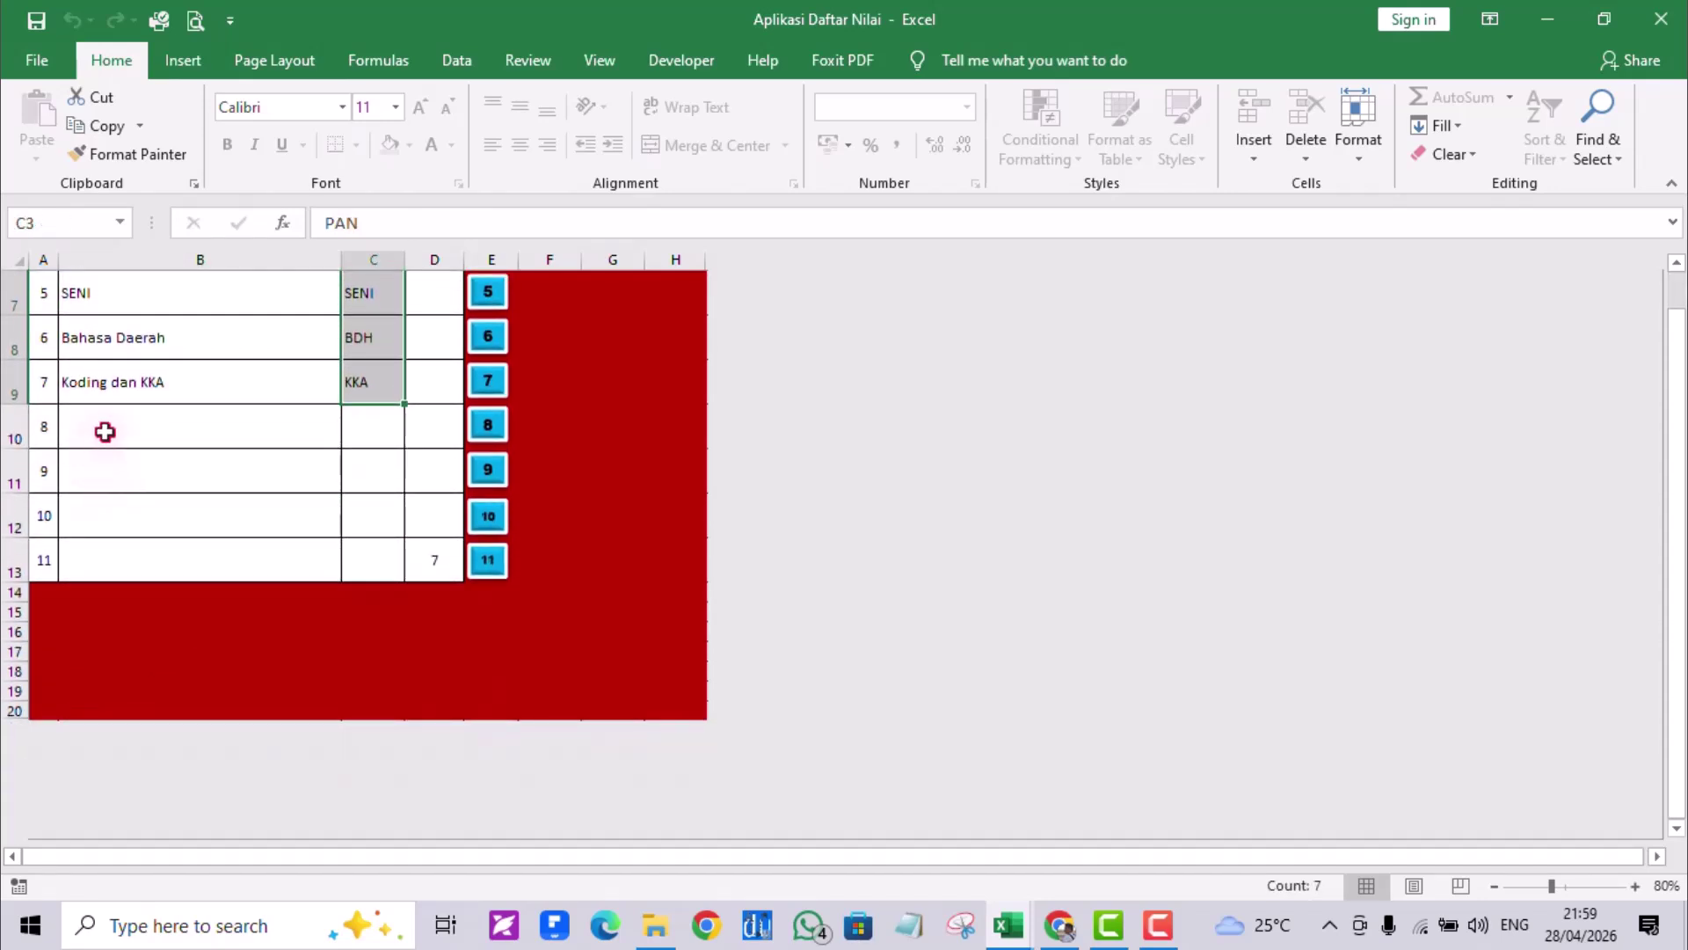
{"action": "left_click", "coordinate": [114, 432]}
{"action": "left_click_drag", "start_coordinate": [187, 444], "coordinate": [395, 548]}
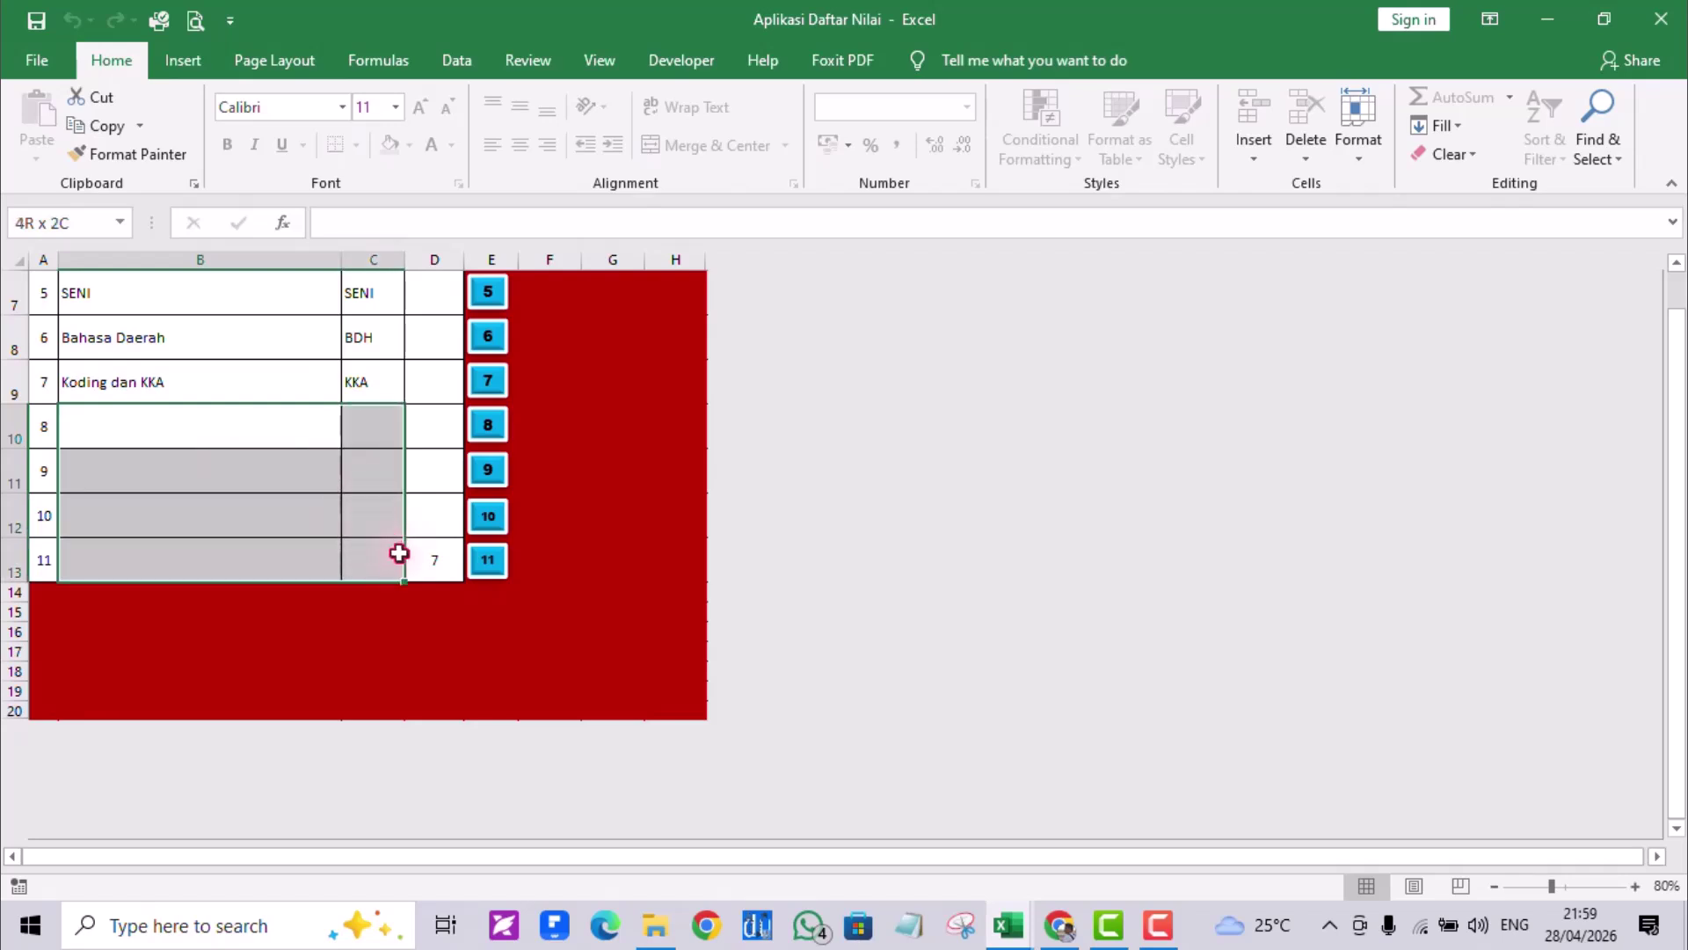
- Clear the Jumlah TP entry of subject 11 and check the rest of the subject table
{"action": "left_click", "coordinate": [431, 564]}
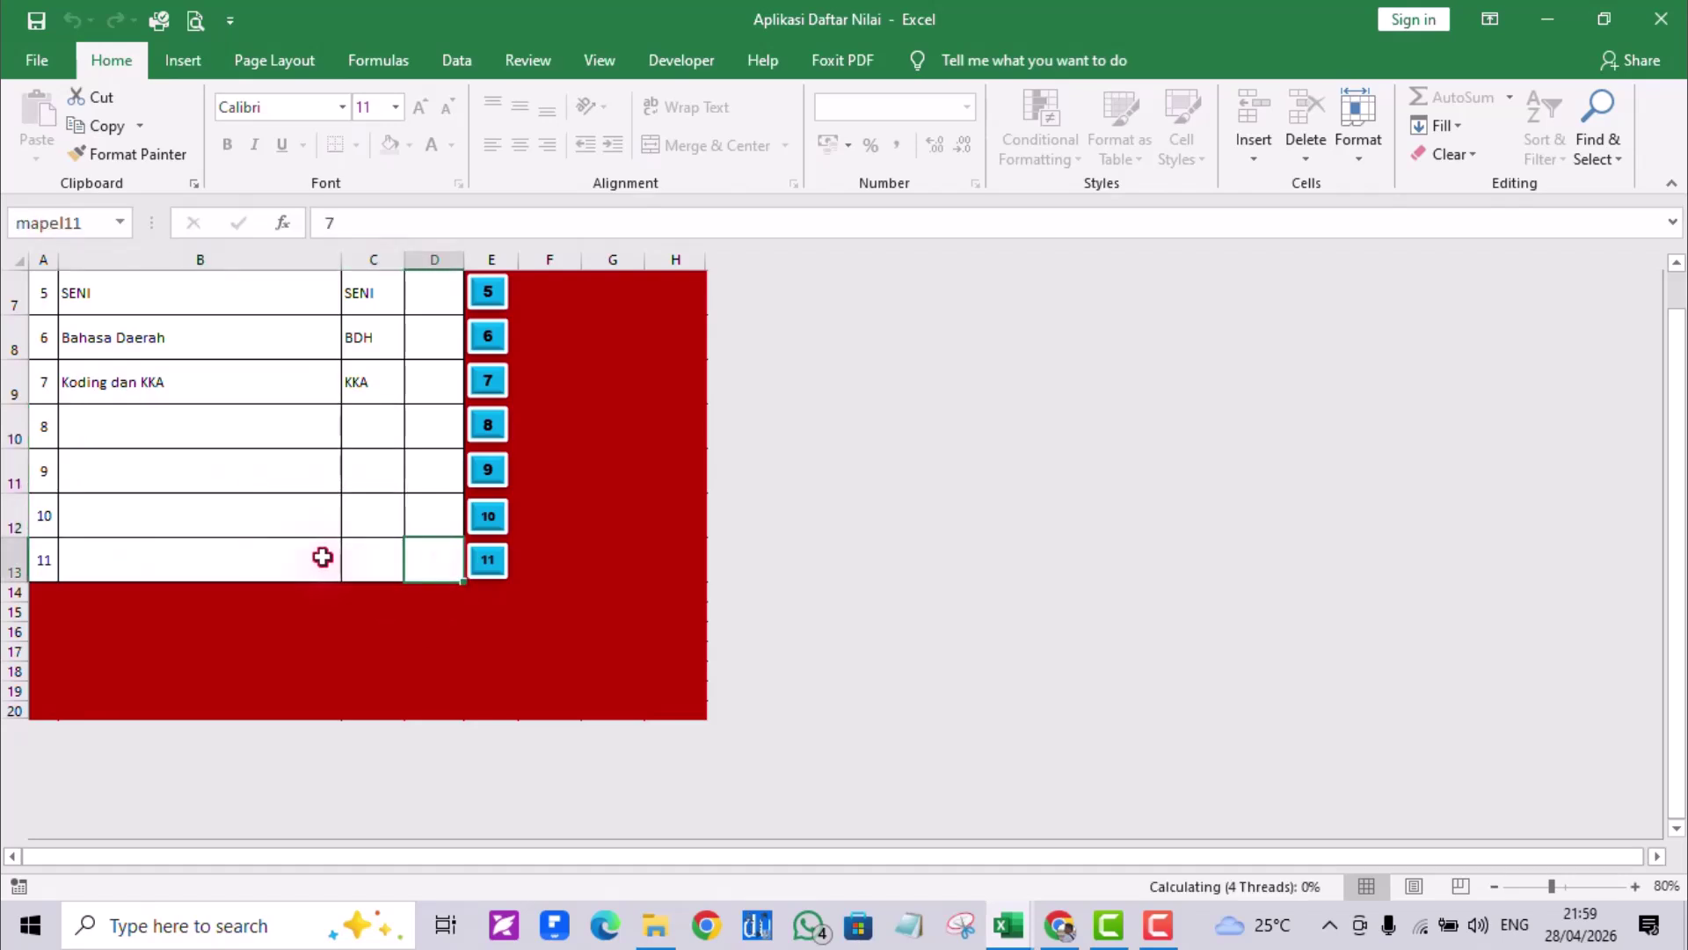
{"action": "left_click", "coordinate": [170, 482]}
{"action": "scroll", "coordinate": [169, 483], "scroll_direction": "up", "scroll_amount": 2}
{"action": "scroll", "coordinate": [170, 483], "scroll_direction": "down", "scroll_amount": 3}
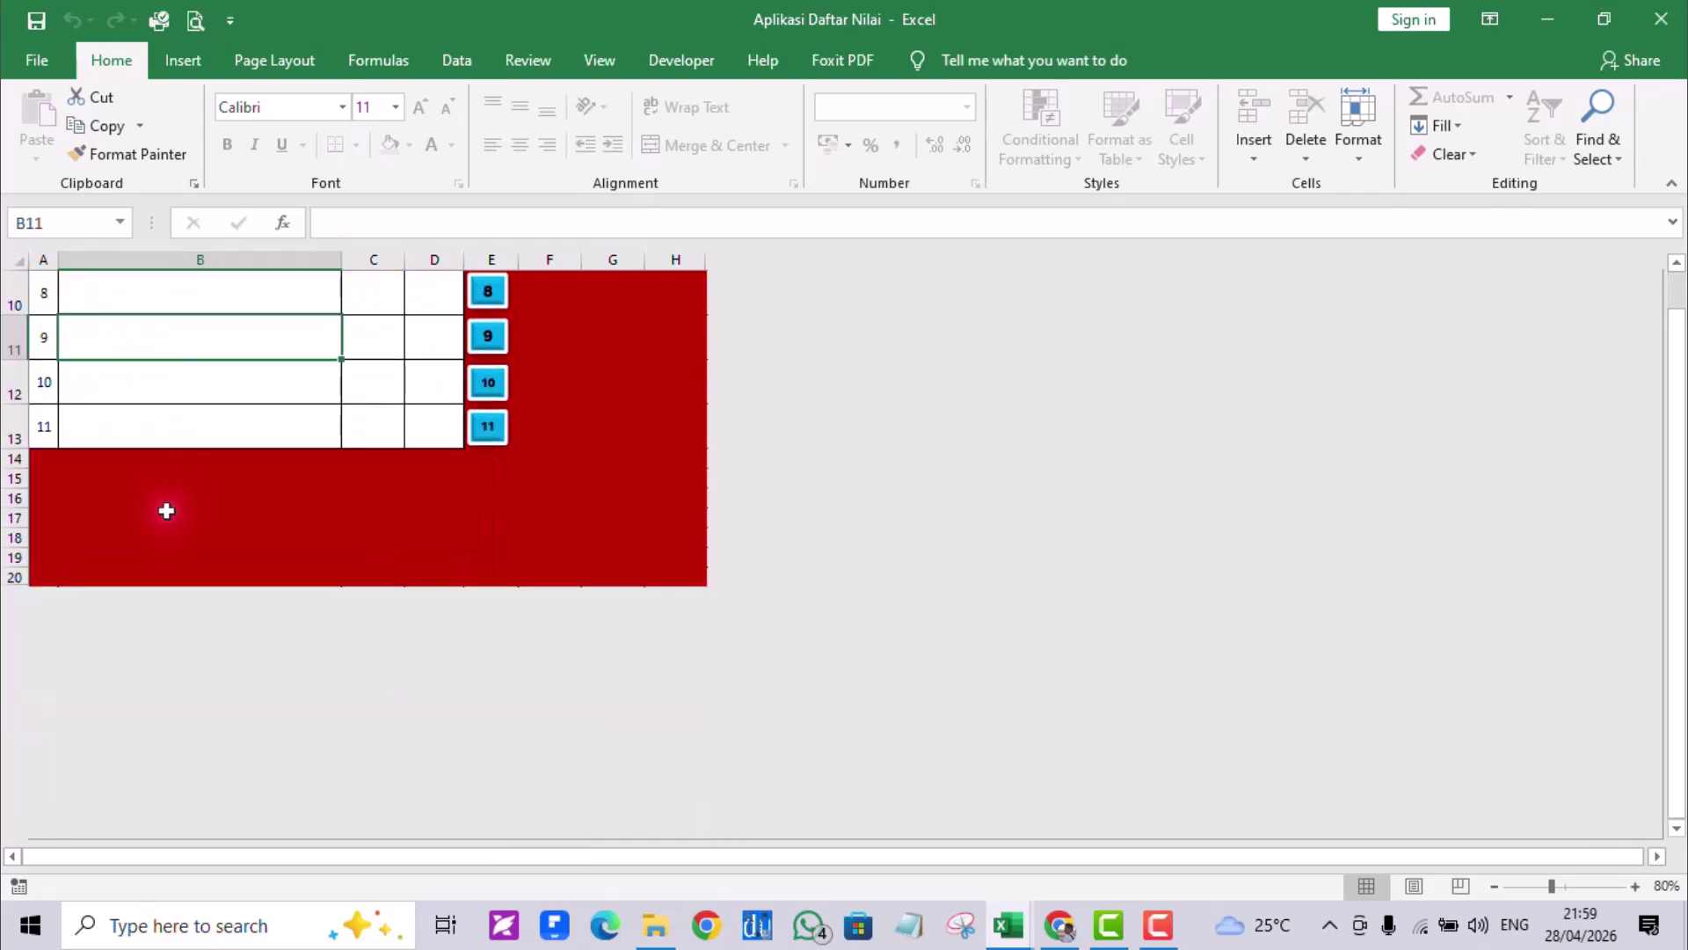
{"action": "scroll", "coordinate": [91, 503], "scroll_direction": "up", "scroll_amount": 1}
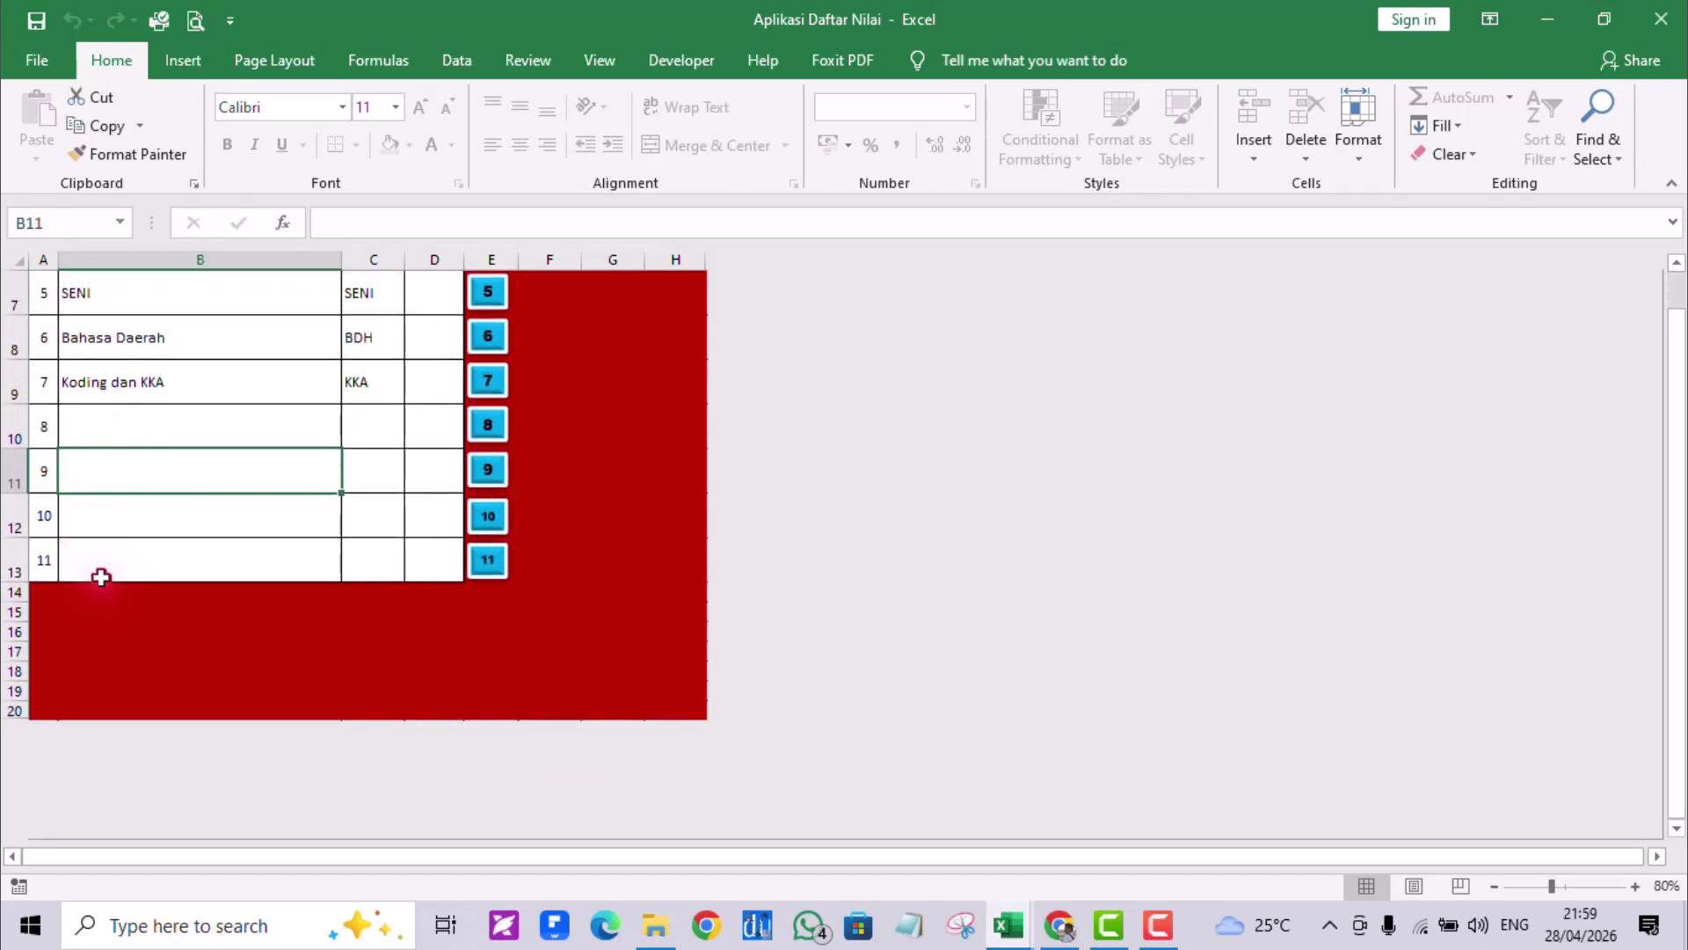
{"action": "scroll", "coordinate": [130, 567], "scroll_direction": "up", "scroll_amount": 2}
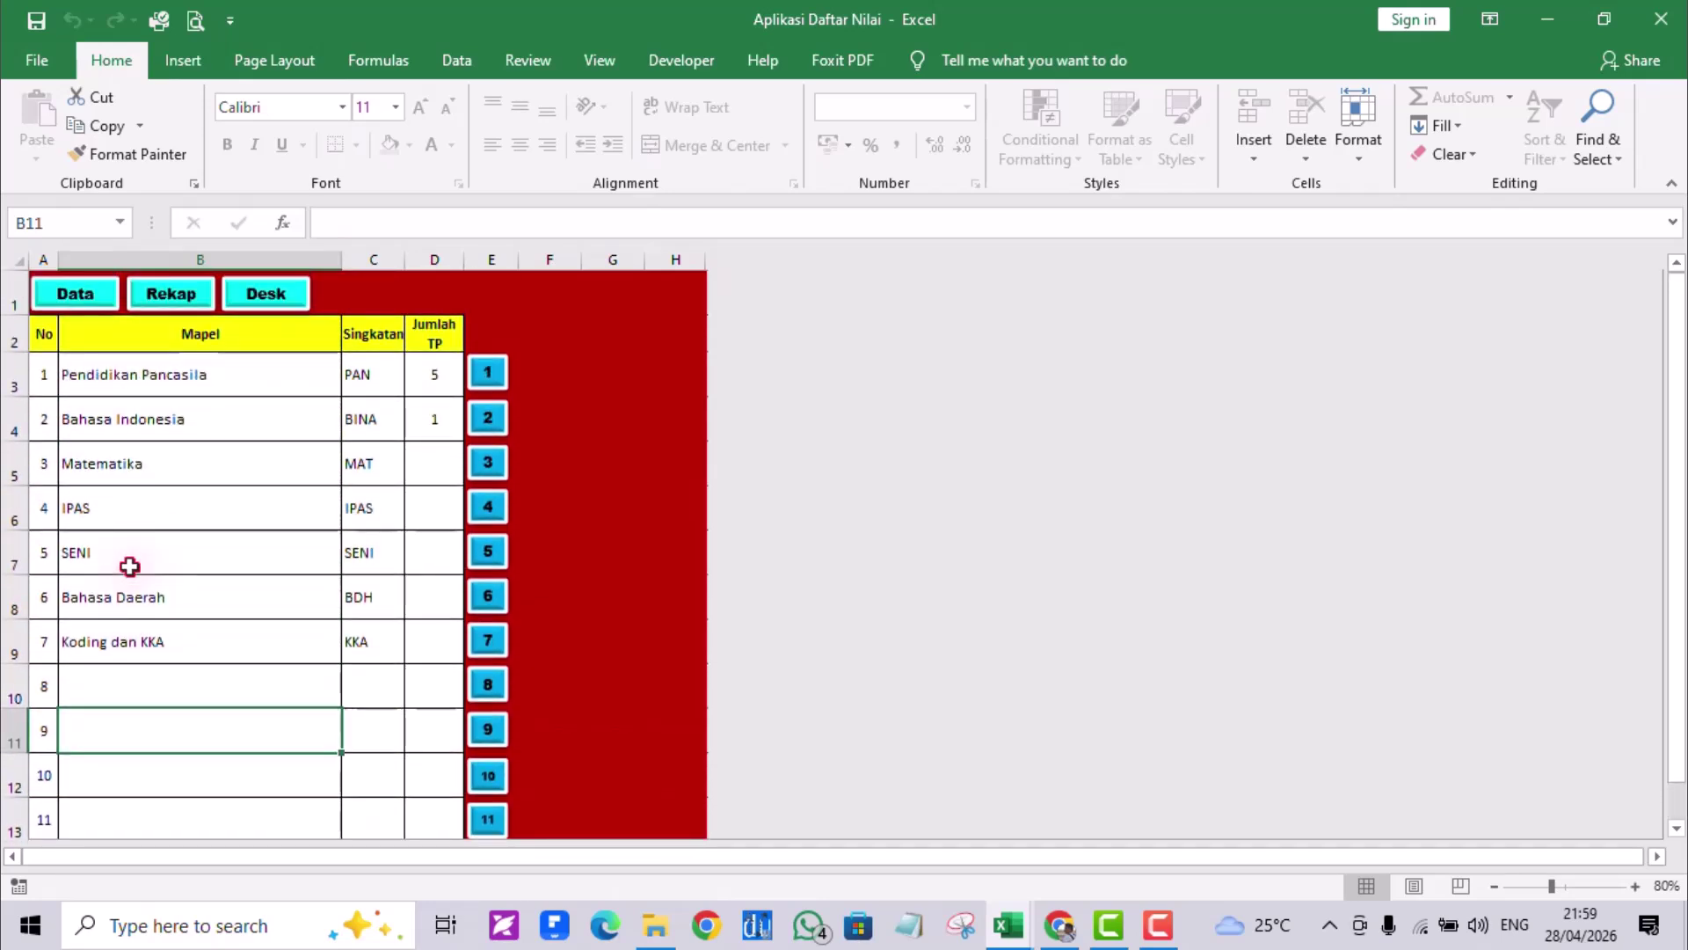
{"action": "scroll", "coordinate": [142, 598], "scroll_direction": "down", "scroll_amount": 1}
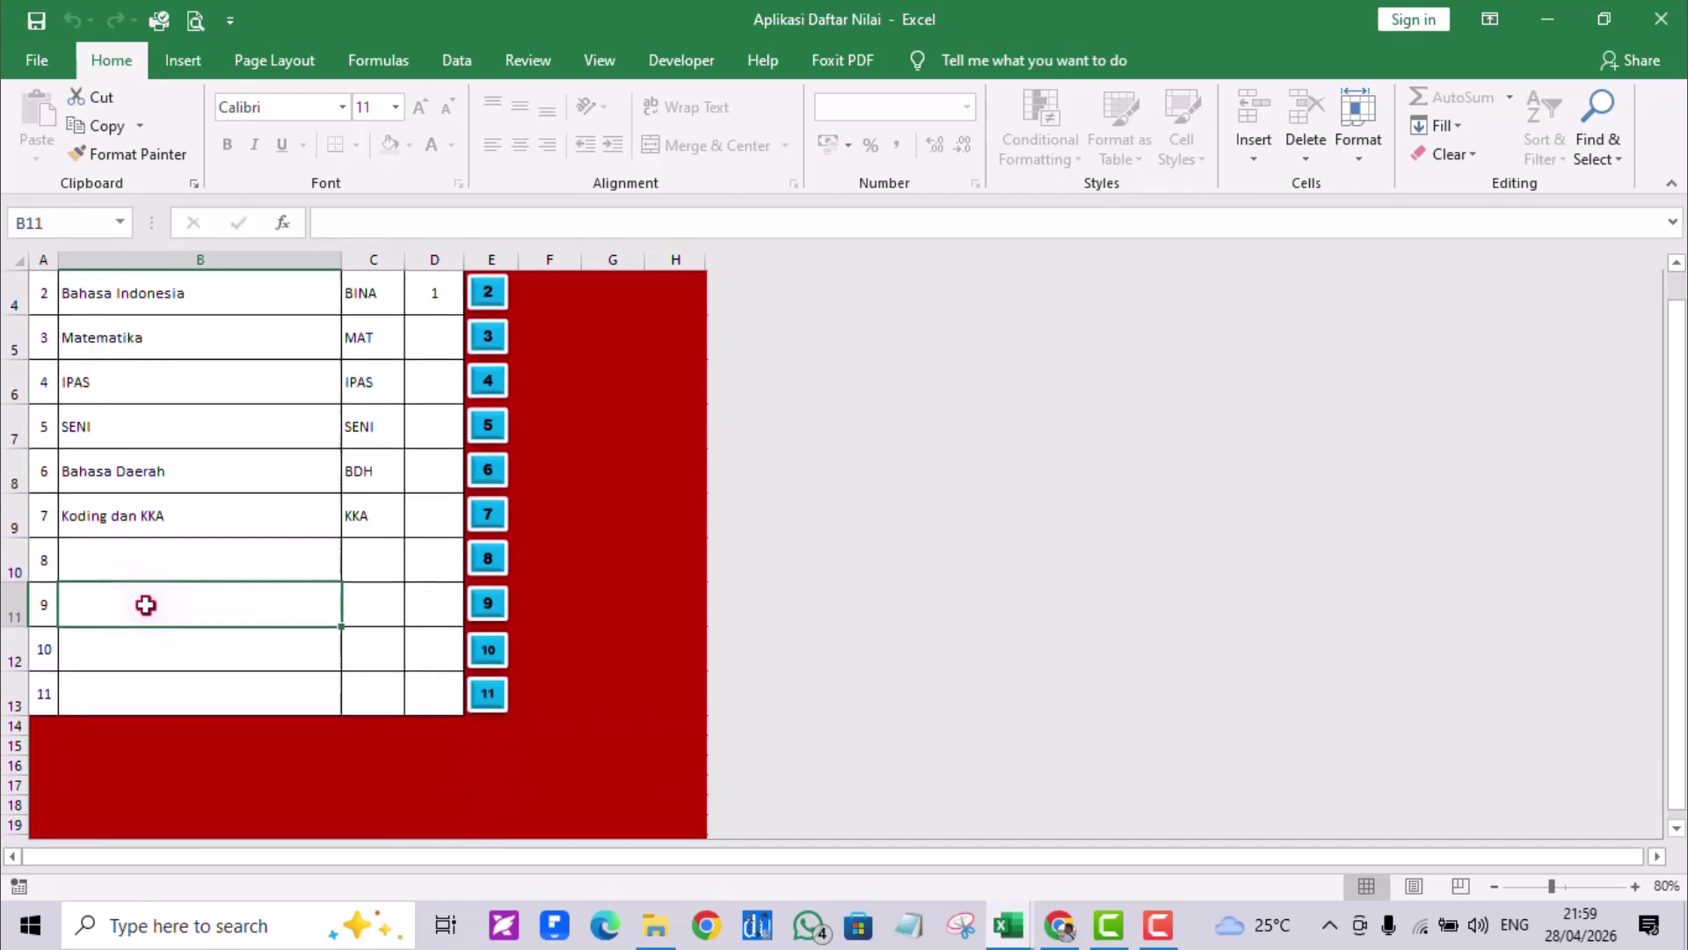
{"action": "scroll", "coordinate": [207, 596], "scroll_direction": "up", "scroll_amount": 1}
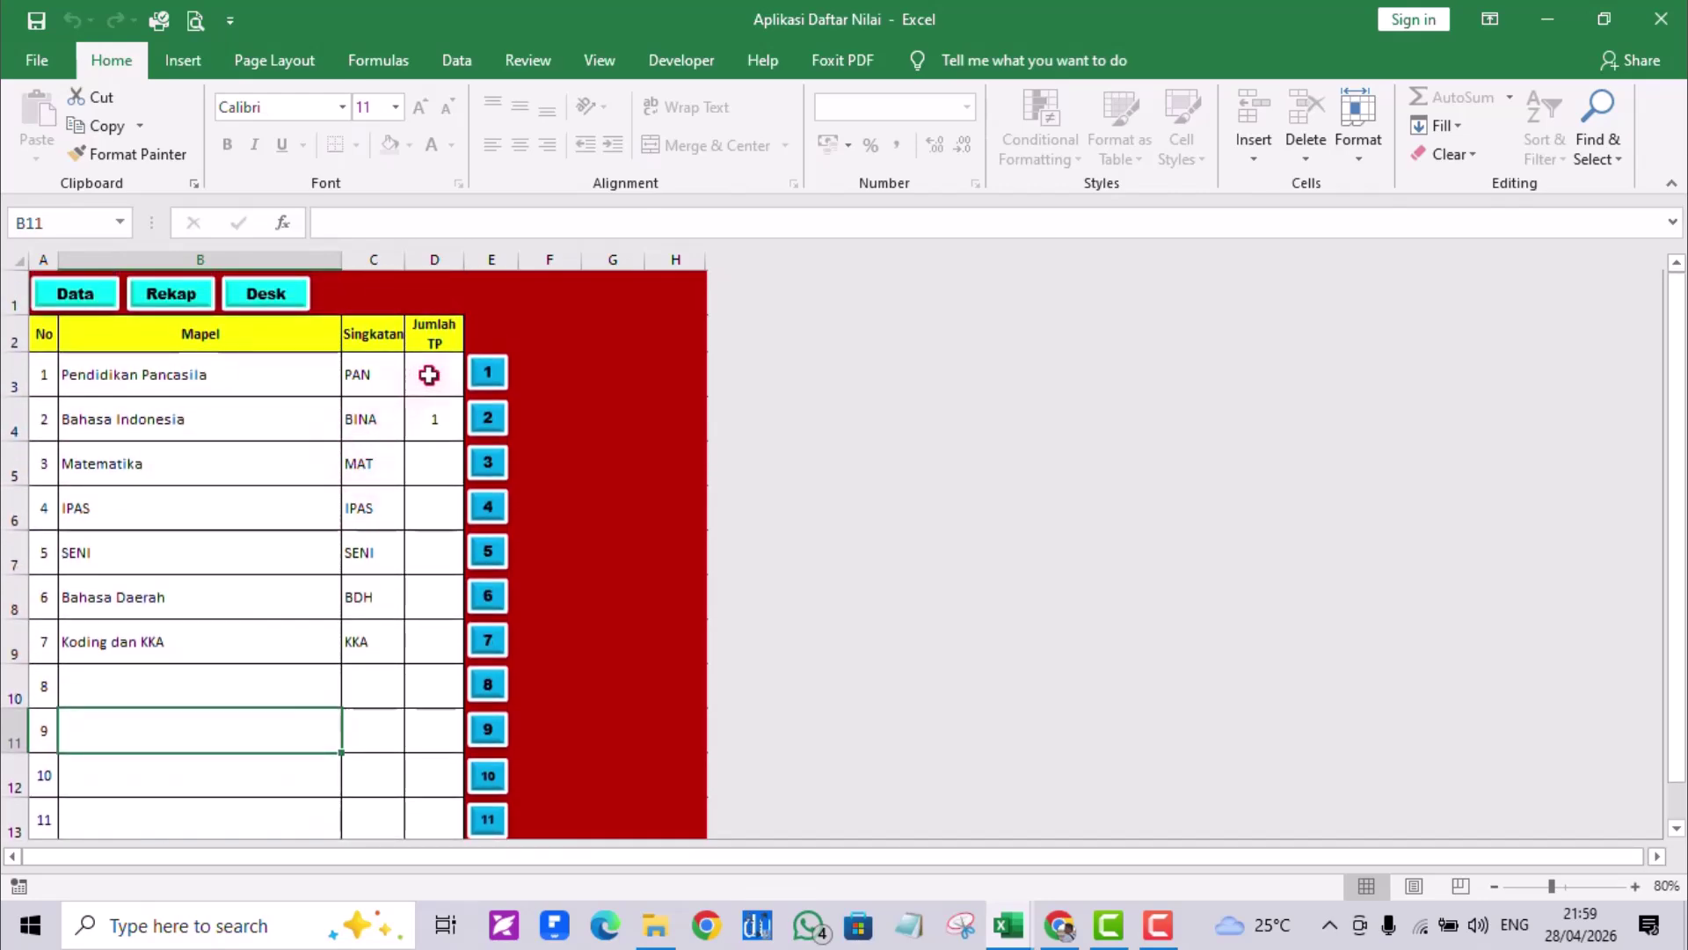
- Clear the Jumlah TP values of Bahasa Indonesia and Pendidikan Pancasila
{"action": "left_click", "coordinate": [437, 414]}
{"action": "left_click", "coordinate": [443, 479]}
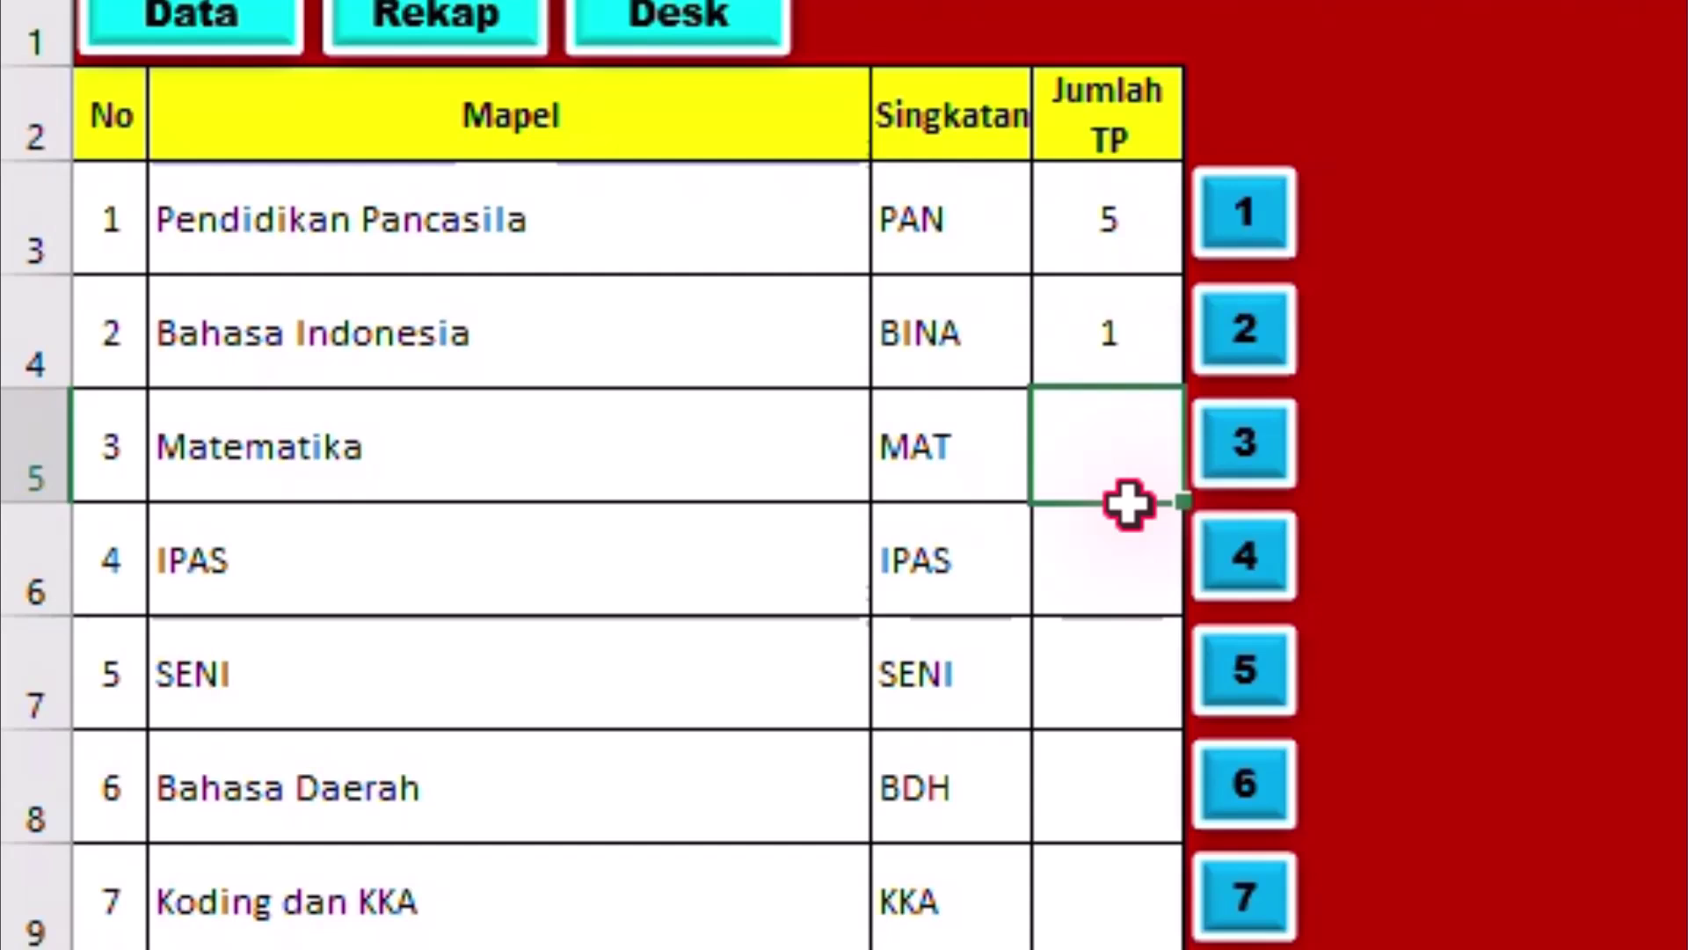
{"action": "left_click", "coordinate": [1129, 561]}
{"action": "left_click", "coordinate": [1110, 704]}
{"action": "left_click", "coordinate": [1110, 467]}
{"action": "left_click", "coordinate": [1106, 323]}
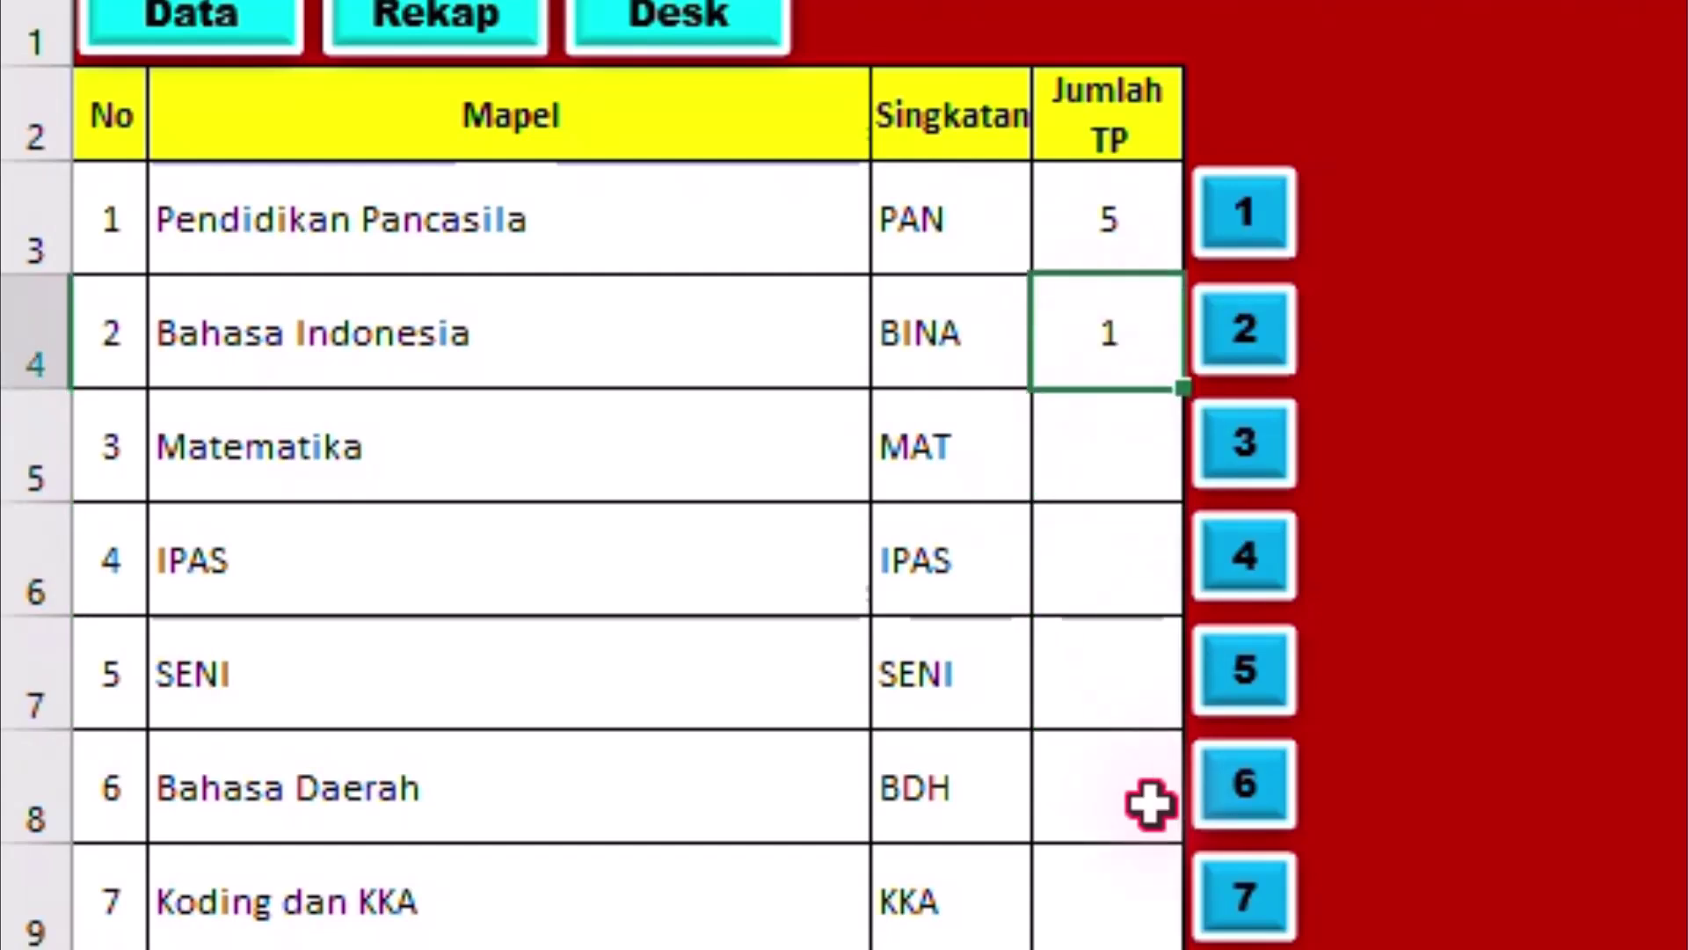
{"action": "key", "text": "Delete"}
{"action": "left_click", "coordinate": [1096, 226]}
{"action": "key", "text": "Delete"}
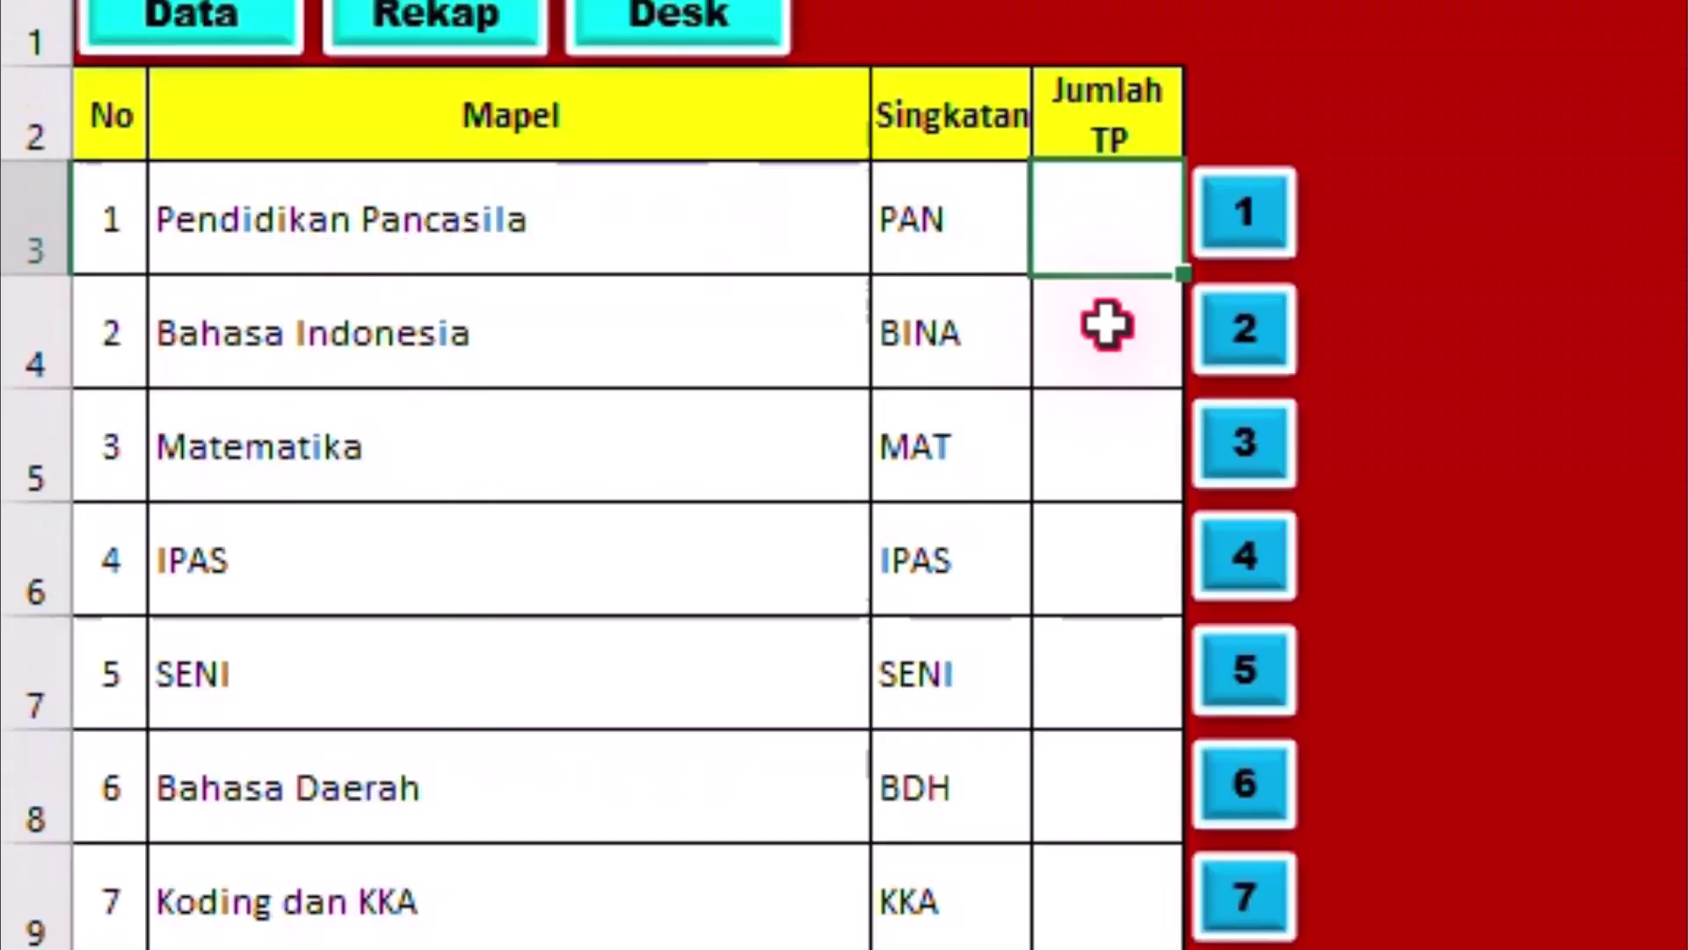
{"action": "left_click", "coordinate": [1106, 325]}
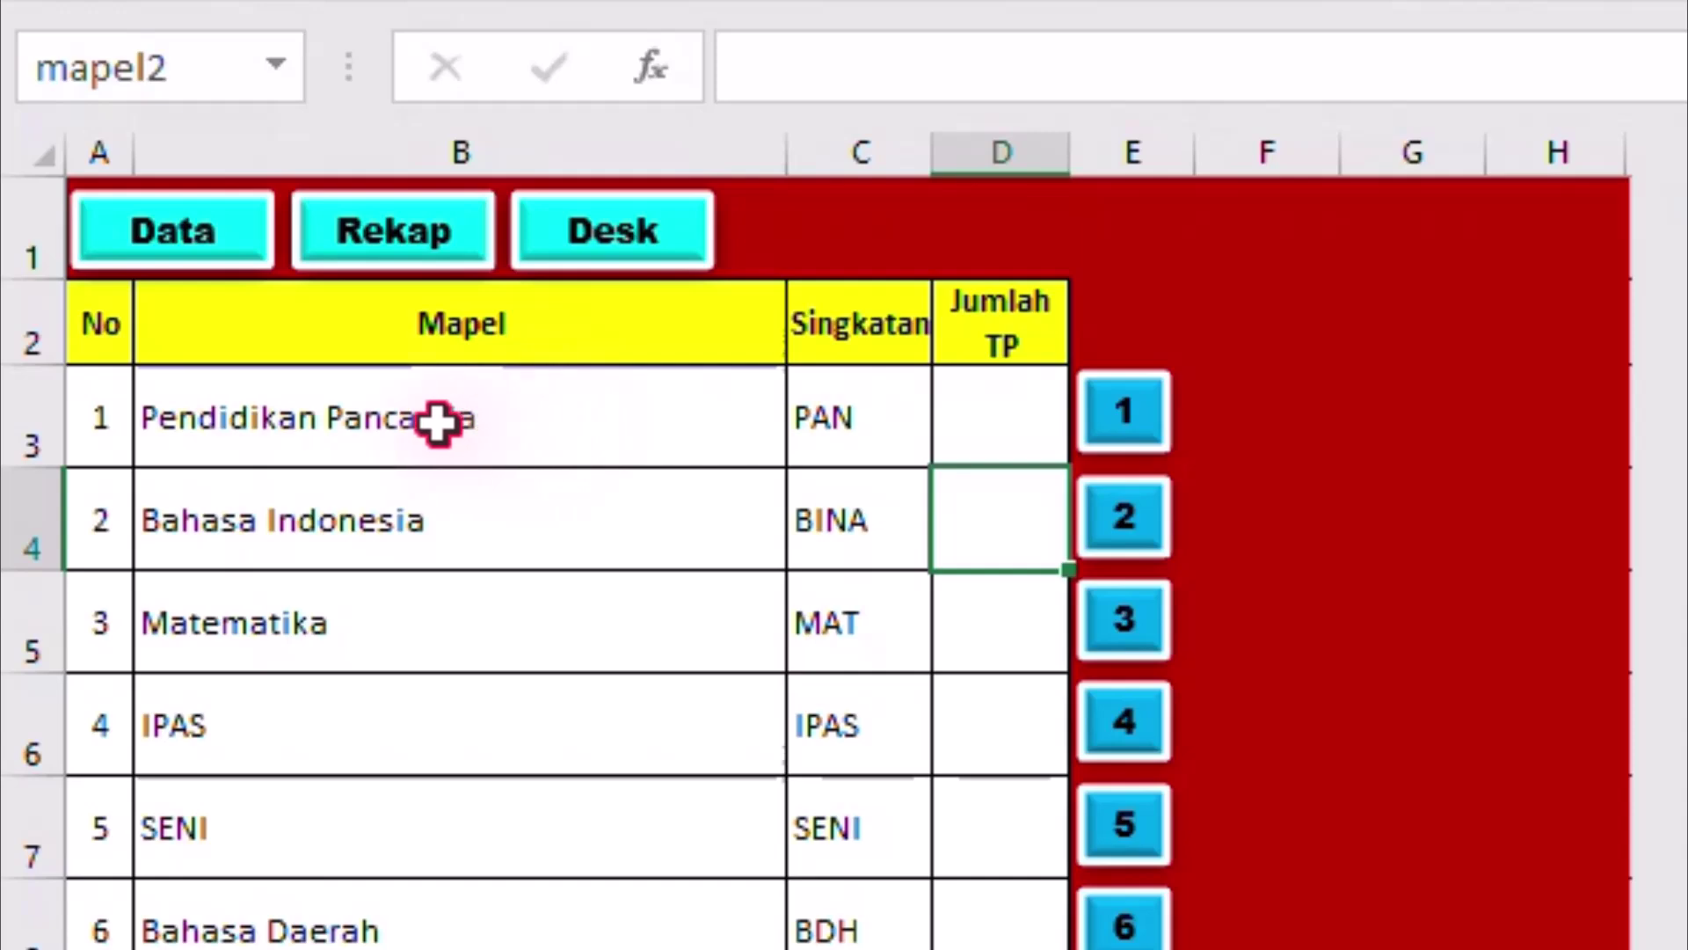
- Open the grade sheet of subject 1, Pendidikan Pancasila, and examine its TP columns across the full width, up to TP 10
{"action": "left_click", "coordinate": [1119, 420]}
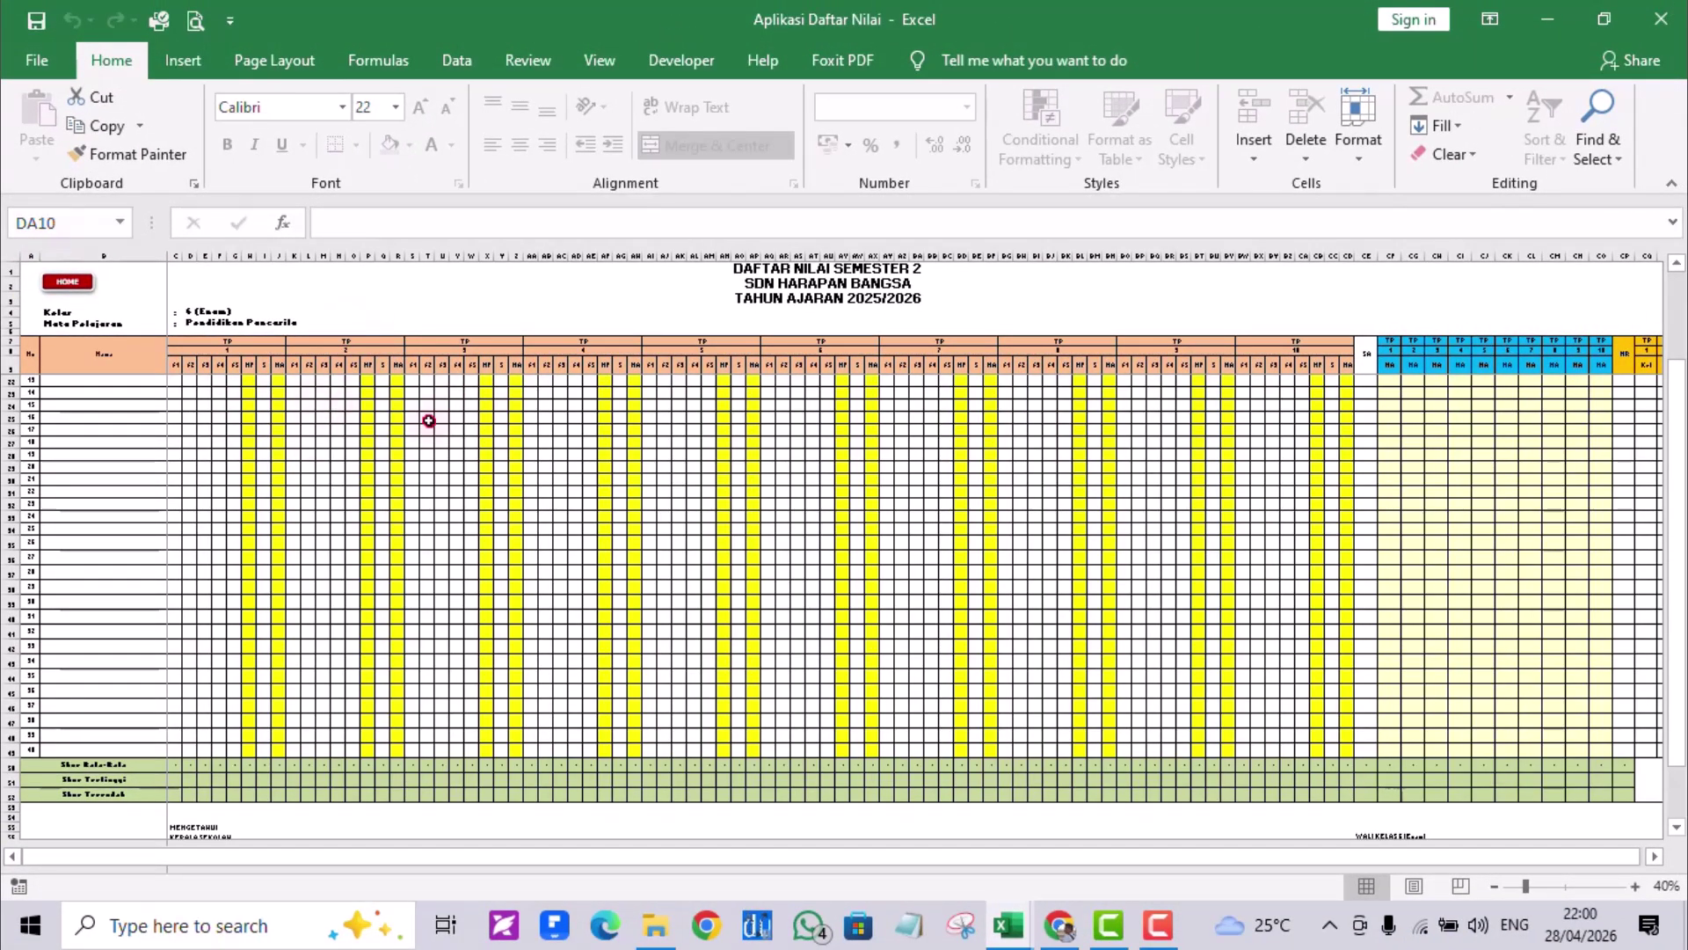
{"action": "left_click_drag", "start_coordinate": [1099, 848], "coordinate": [717, 864]}
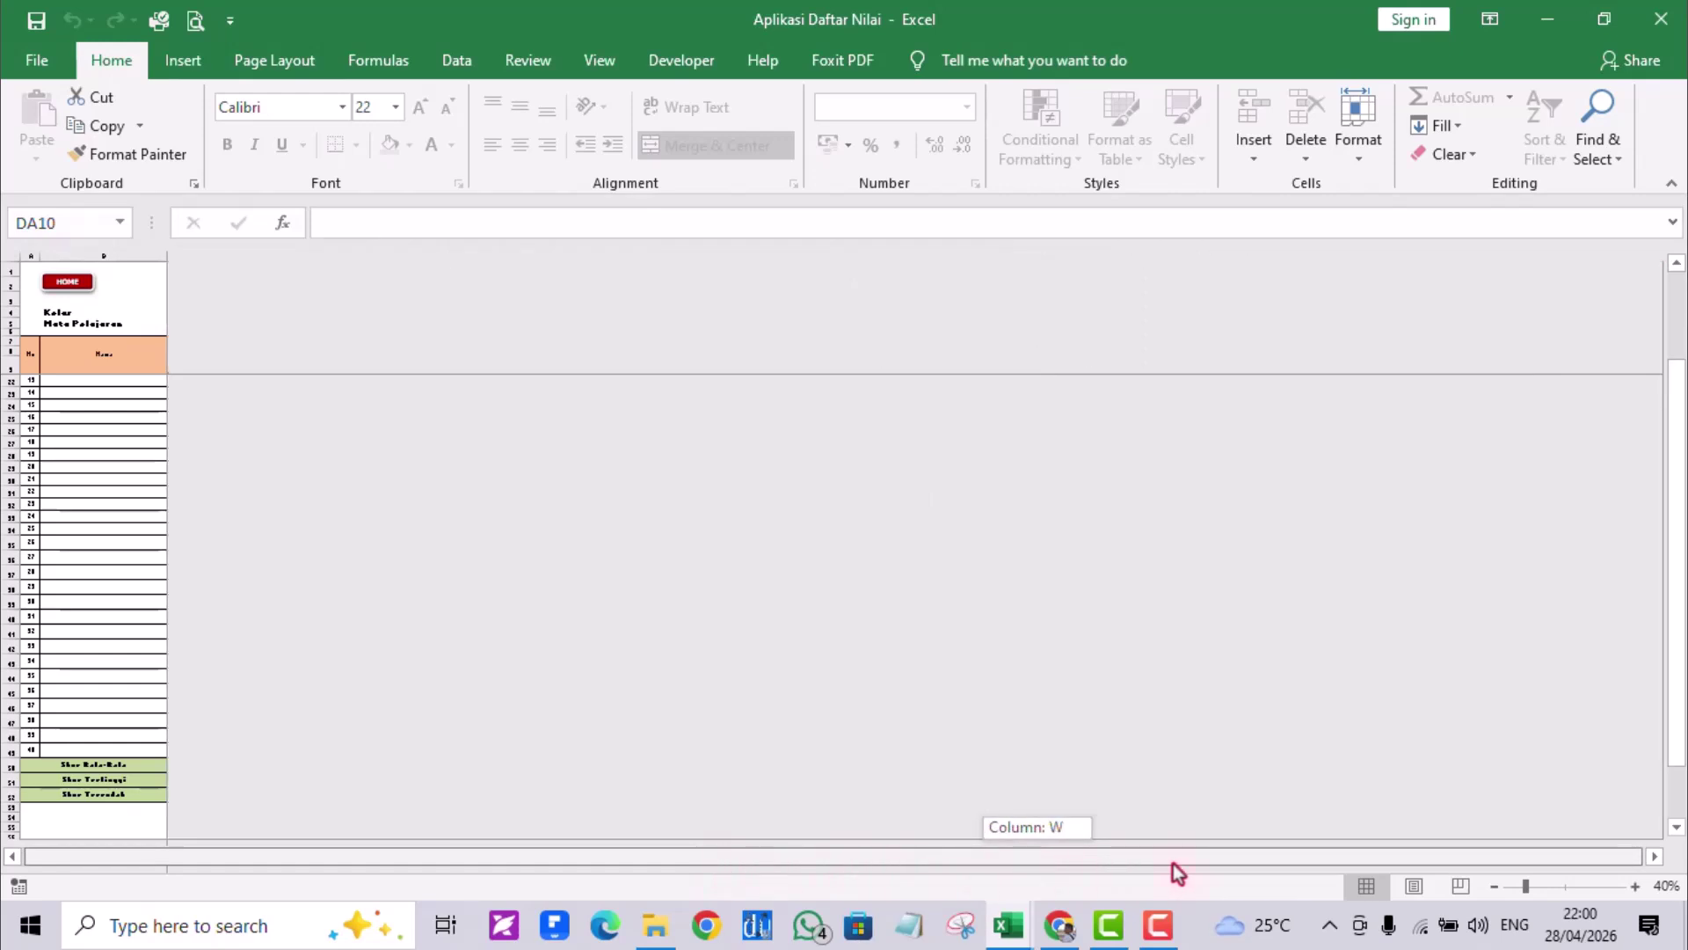
{"action": "left_click_drag", "start_coordinate": [1459, 853], "coordinate": [1464, 855]}
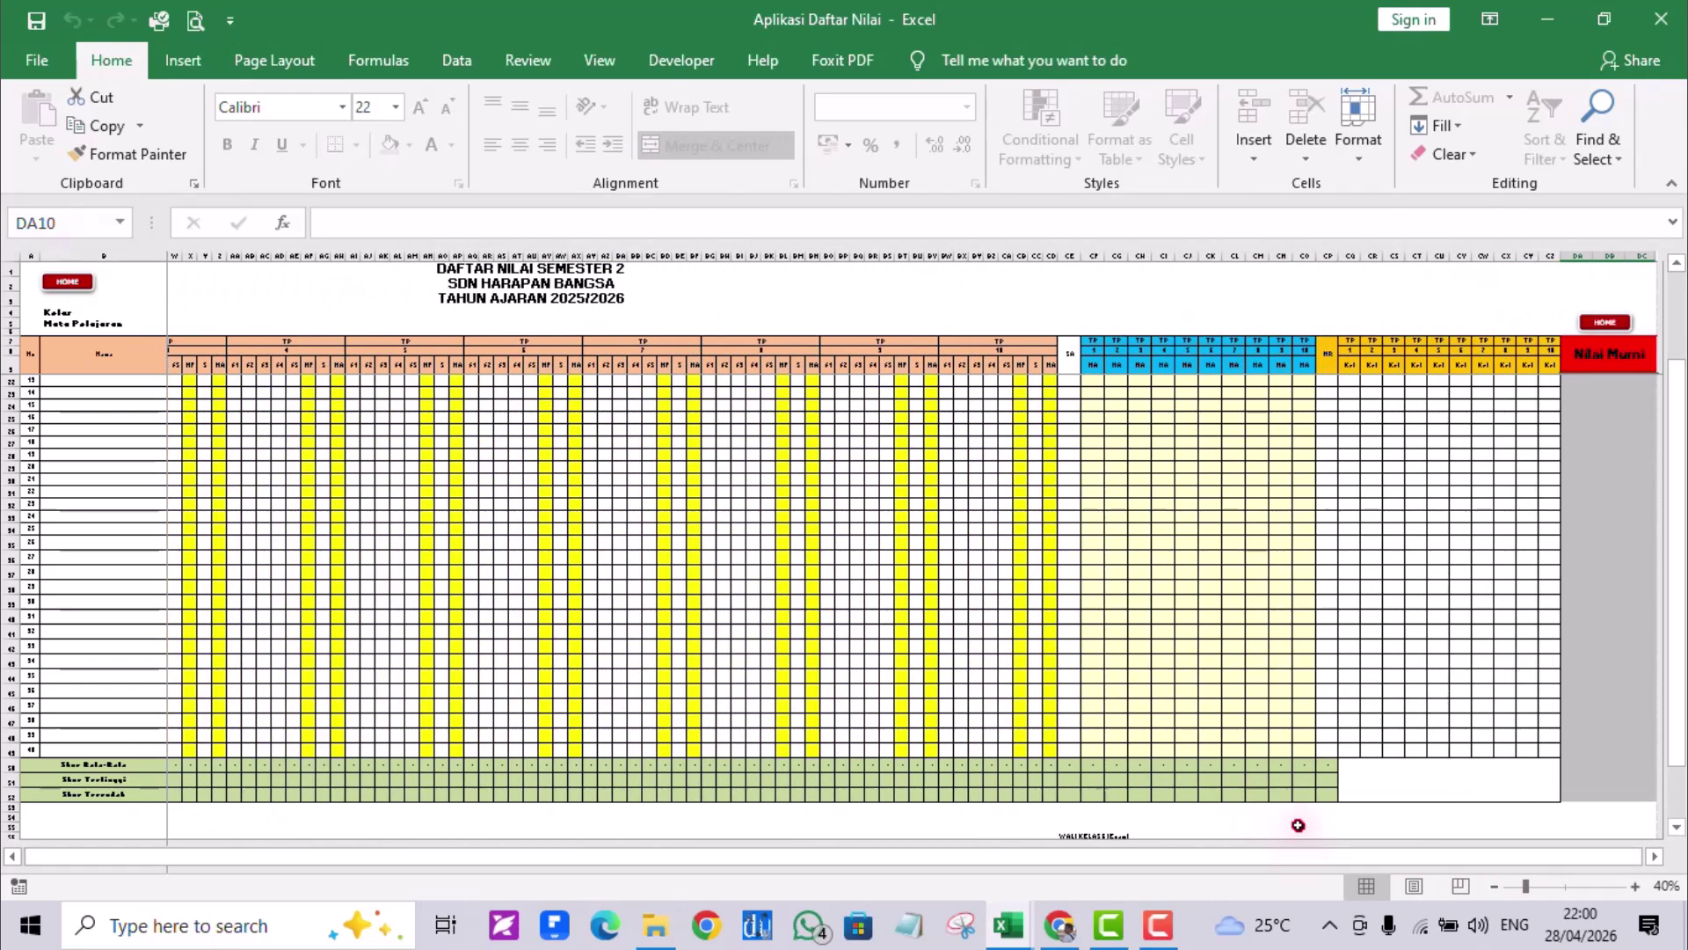
{"action": "left_click", "coordinate": [988, 349]}
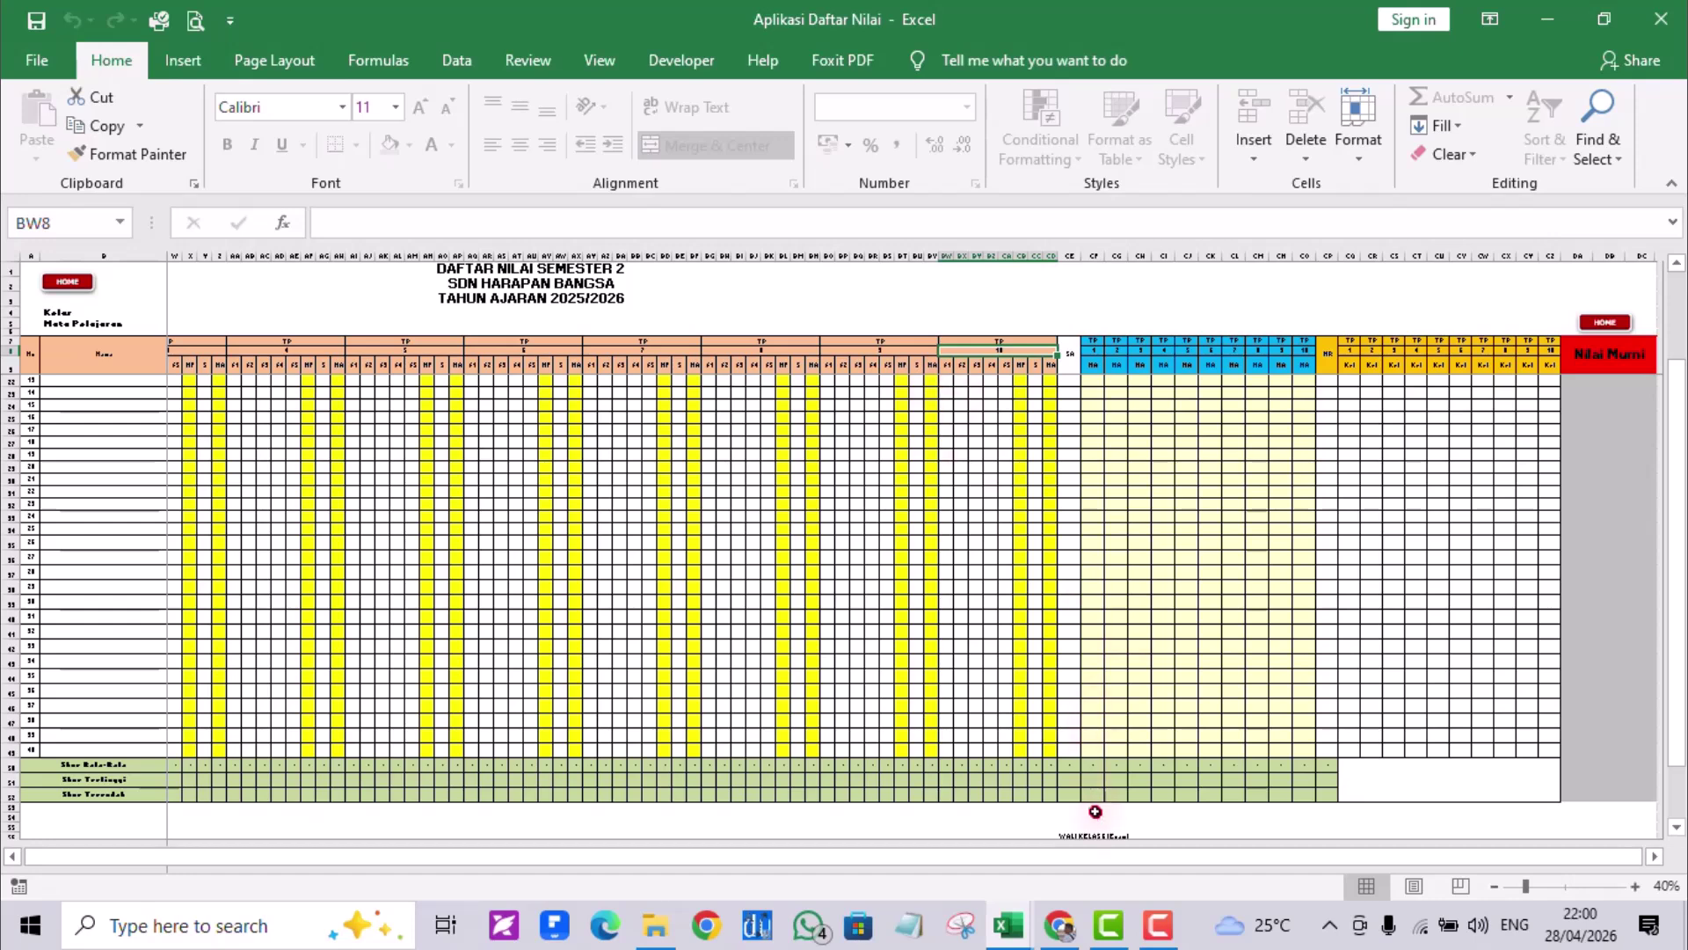
{"action": "left_click_drag", "start_coordinate": [1105, 860], "coordinate": [739, 862]}
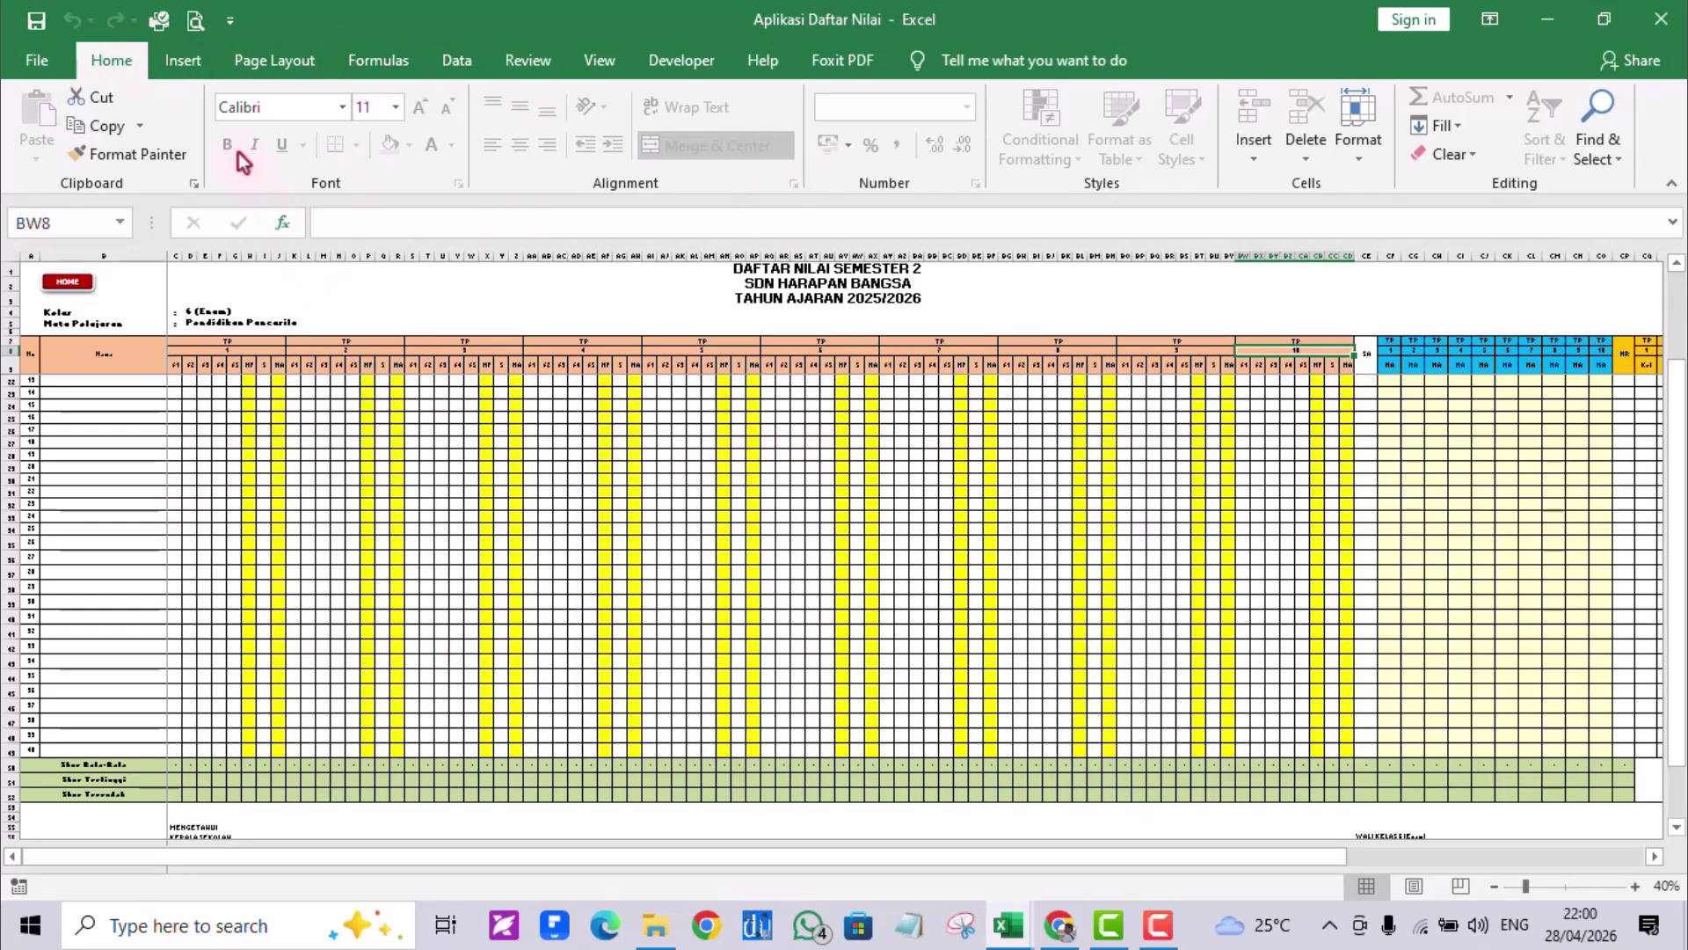
- Check the print preview of the Pendidikan Pancasila grade sheet and return to the home subject list
{"action": "left_click", "coordinate": [195, 24]}
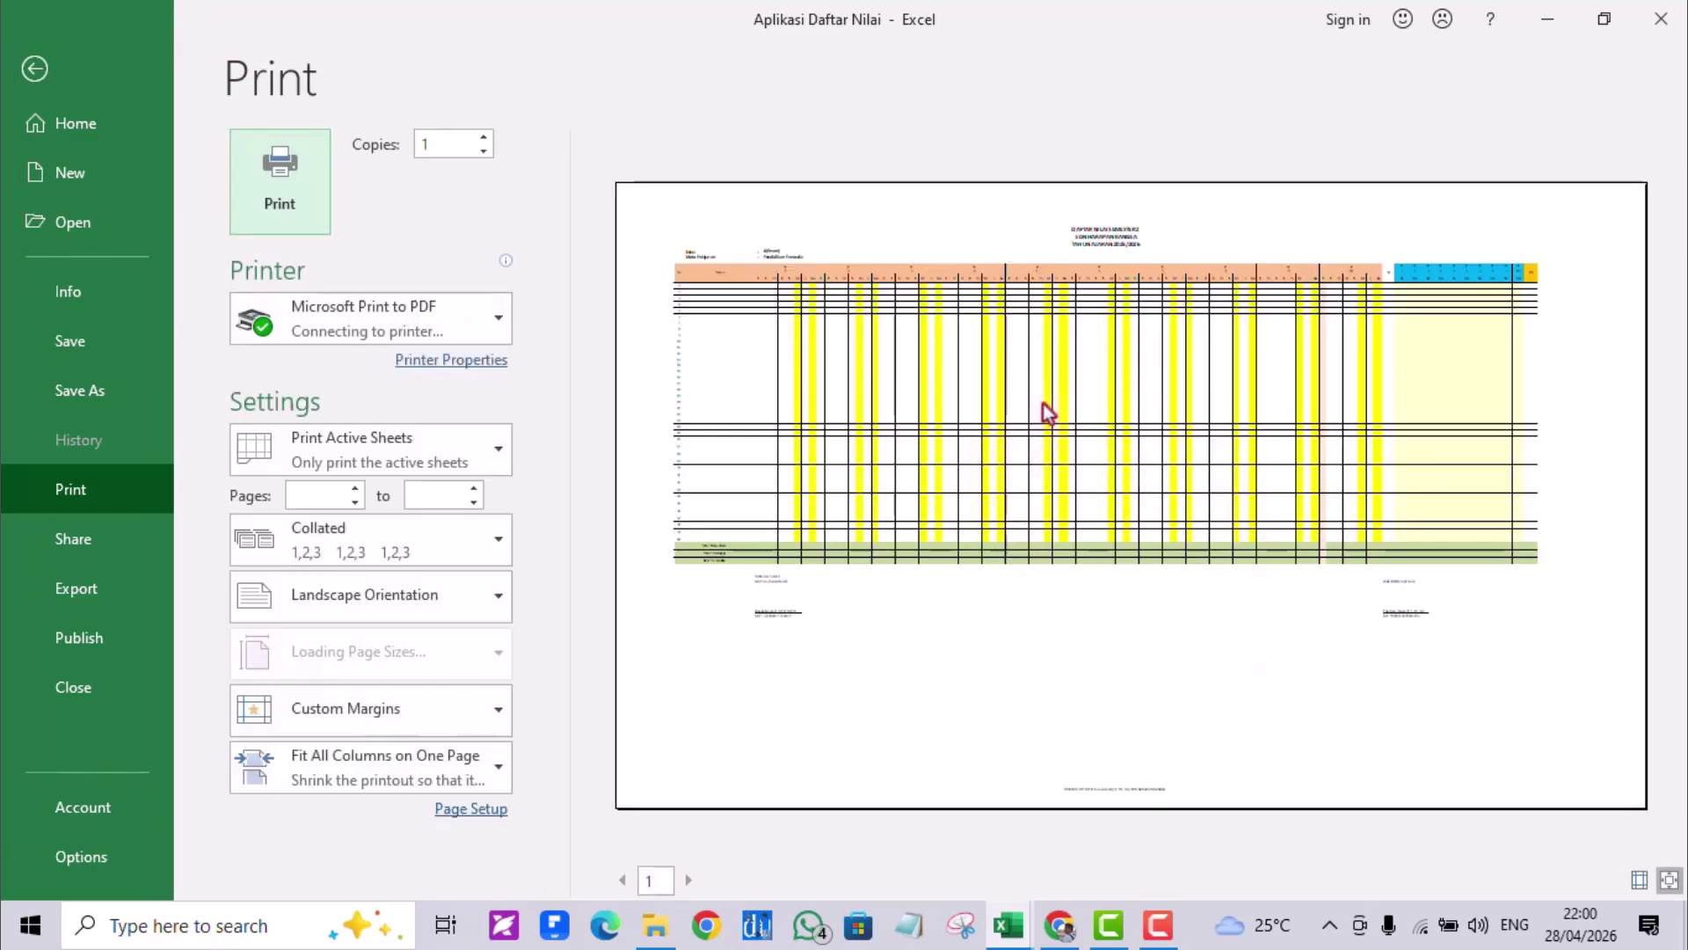
{"action": "left_click", "coordinate": [38, 72]}
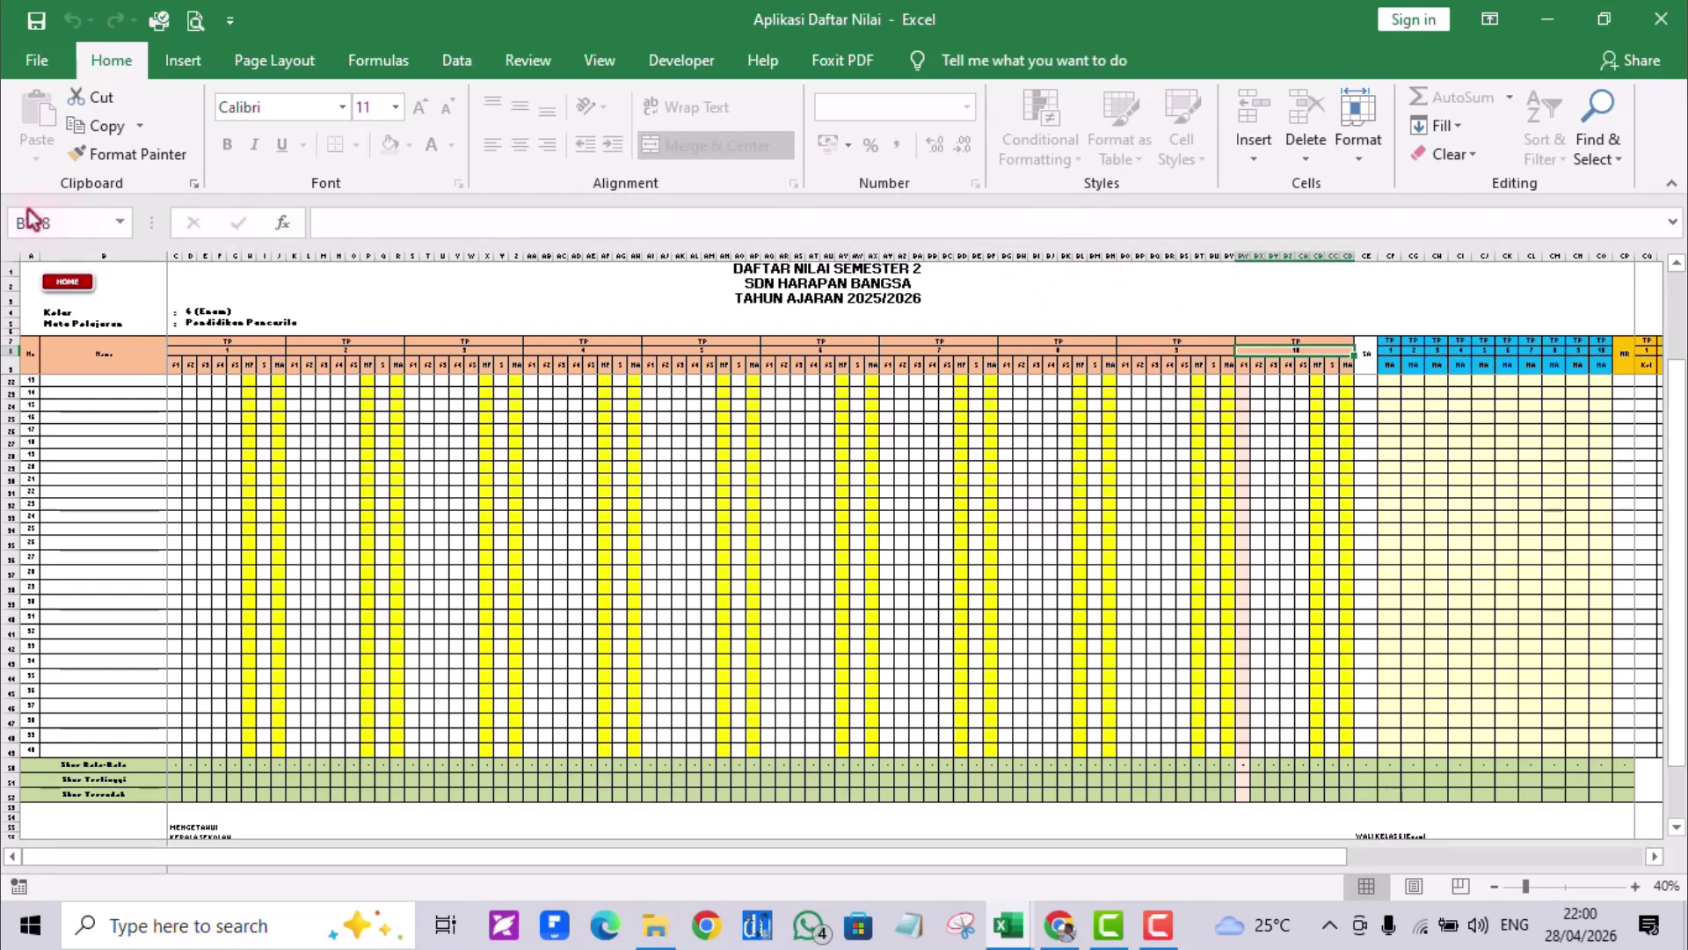
{"action": "left_click", "coordinate": [65, 290]}
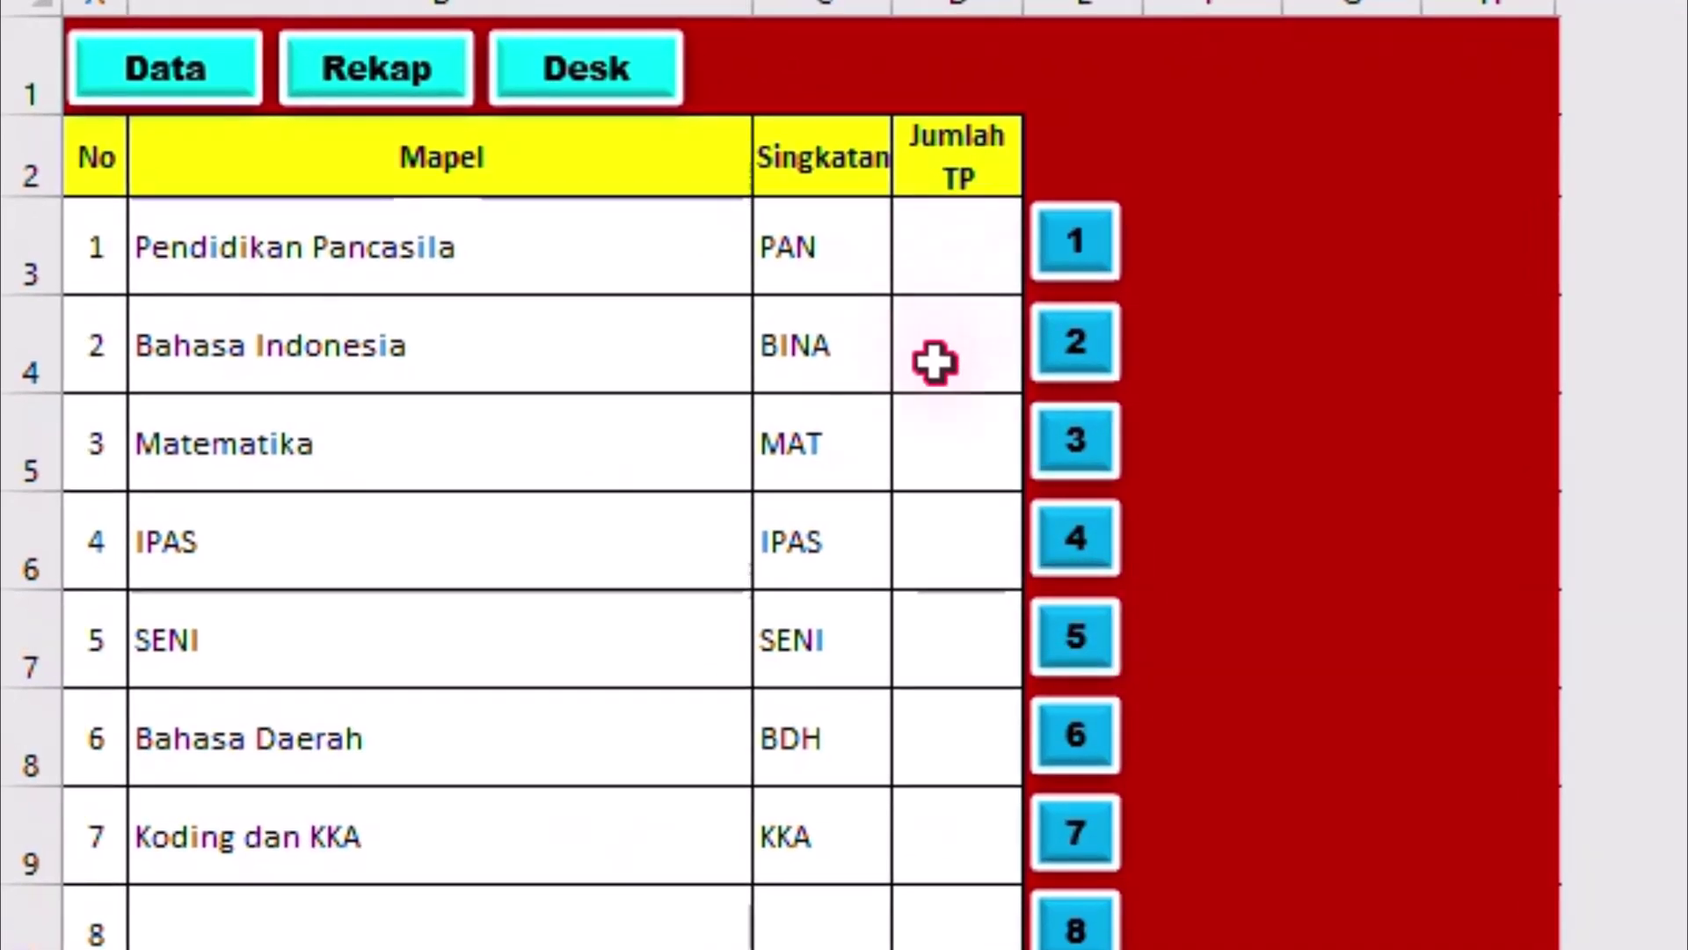
- Set the Jumlah TP of Pendidikan Pancasila to 5
{"action": "left_click", "coordinate": [953, 282]}
{"action": "left_click", "coordinate": [974, 369]}
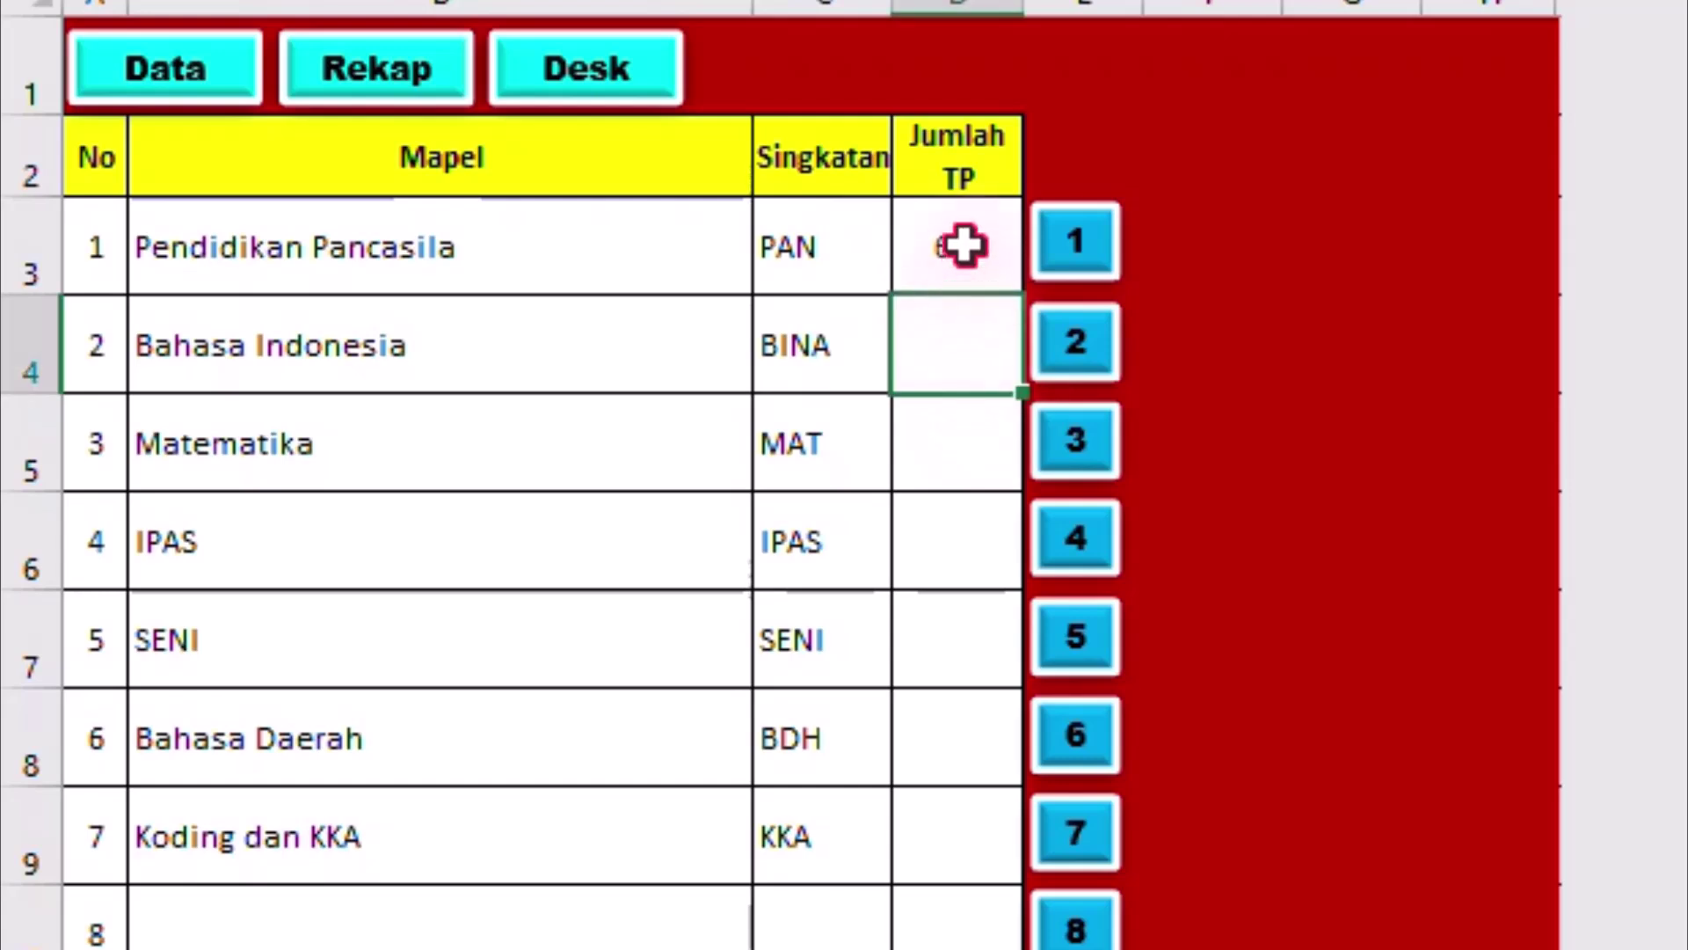
{"action": "left_click", "coordinate": [961, 246]}
{"action": "key", "text": "Delete"}
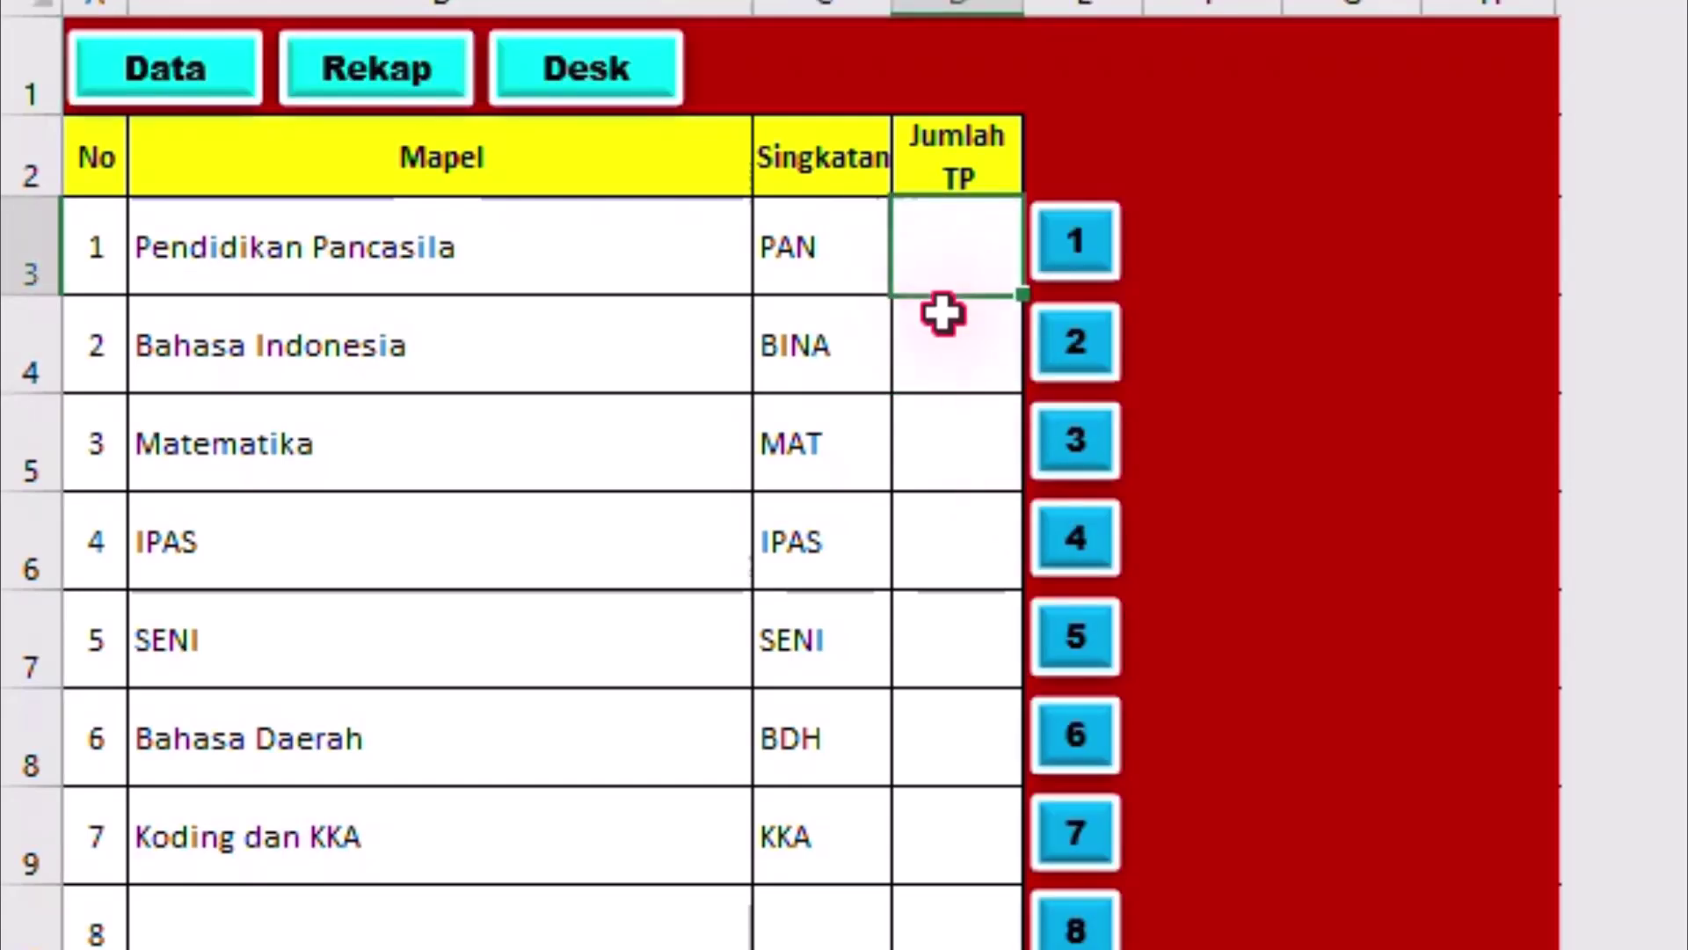
{"action": "type", "text": "5"}
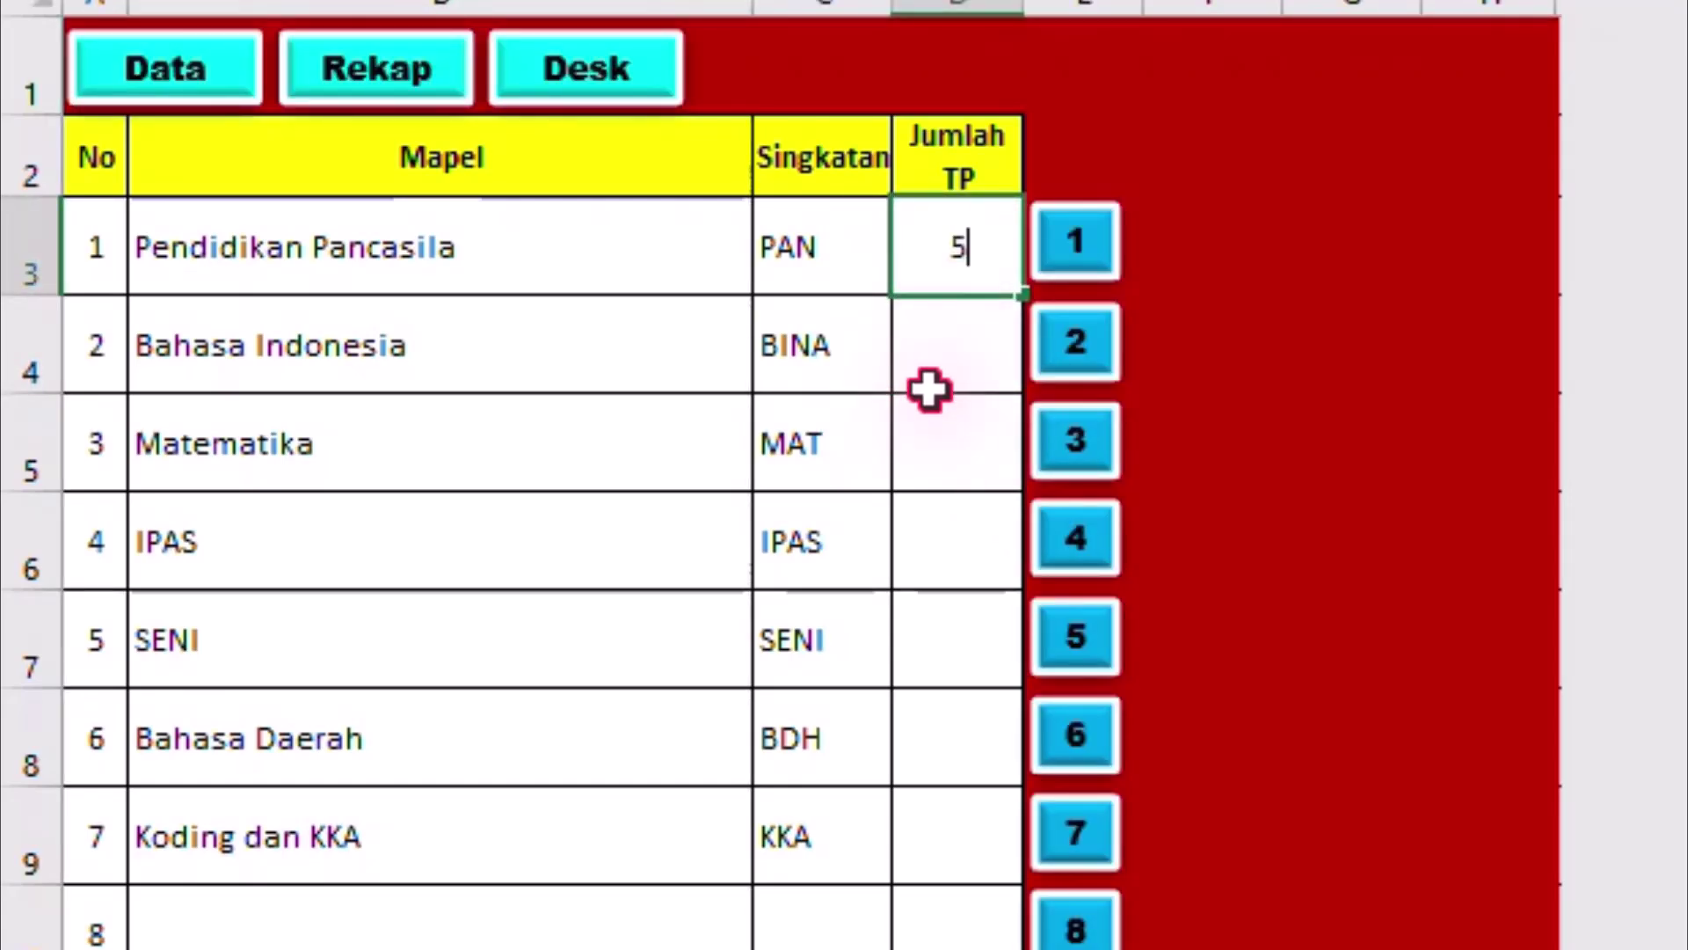
{"action": "key", "text": "Return"}
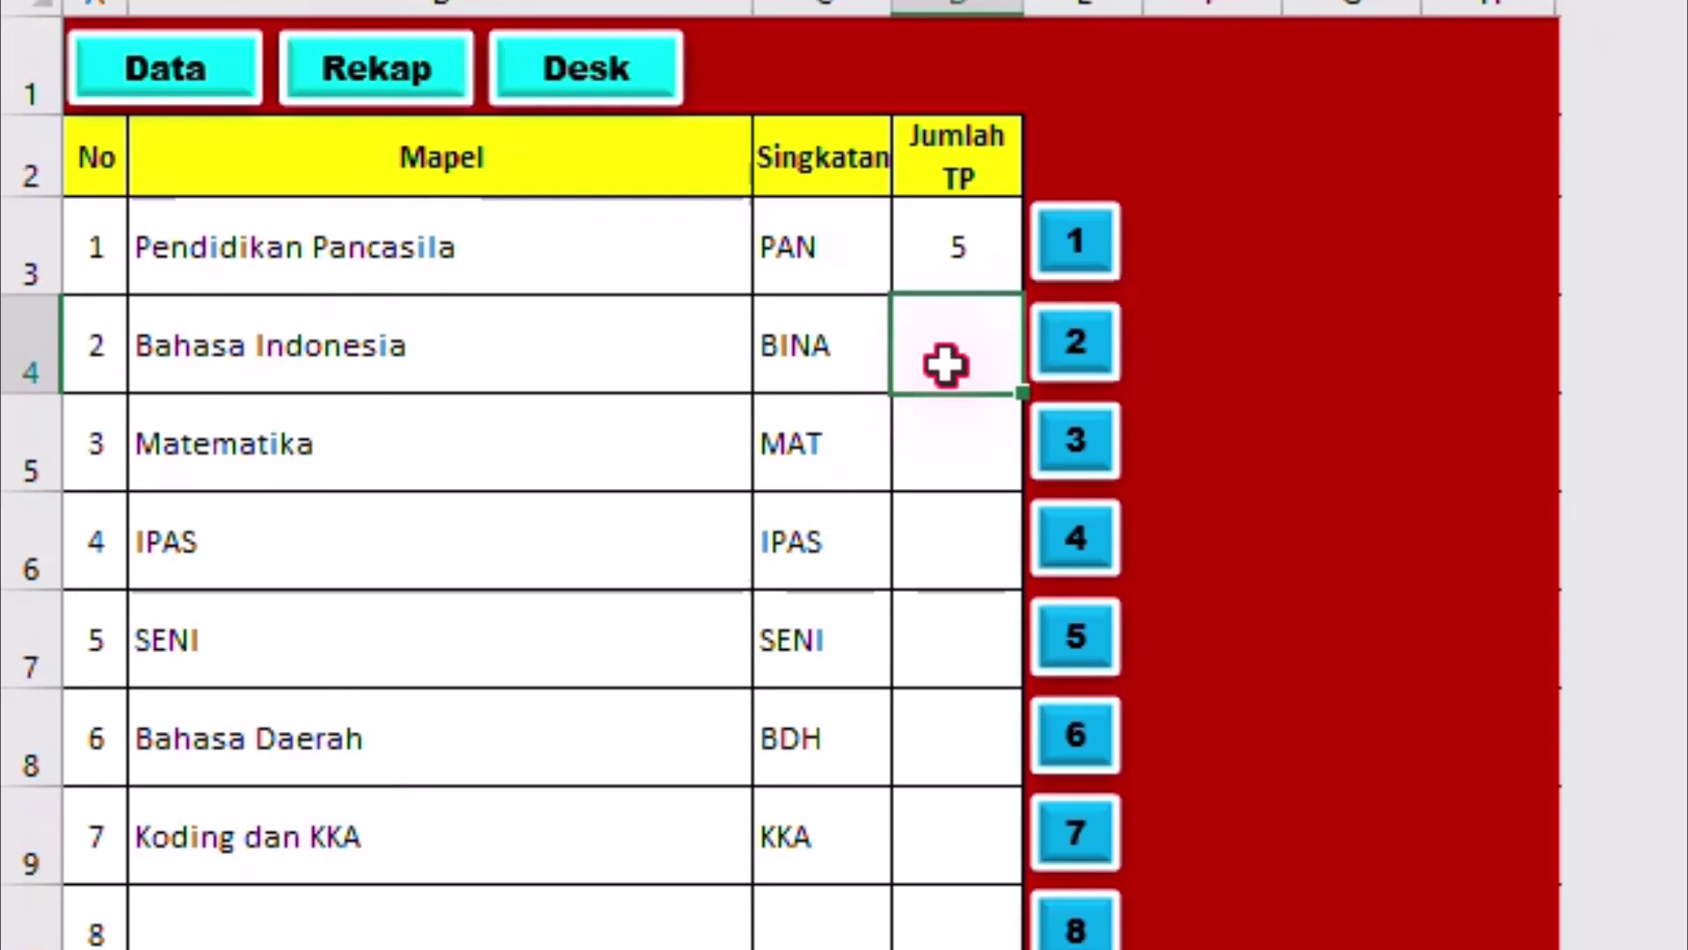
- Set the Jumlah TP of Bahasa Indonesia to 6
{"action": "type", "text": "4"}
{"action": "key", "text": "Return"}
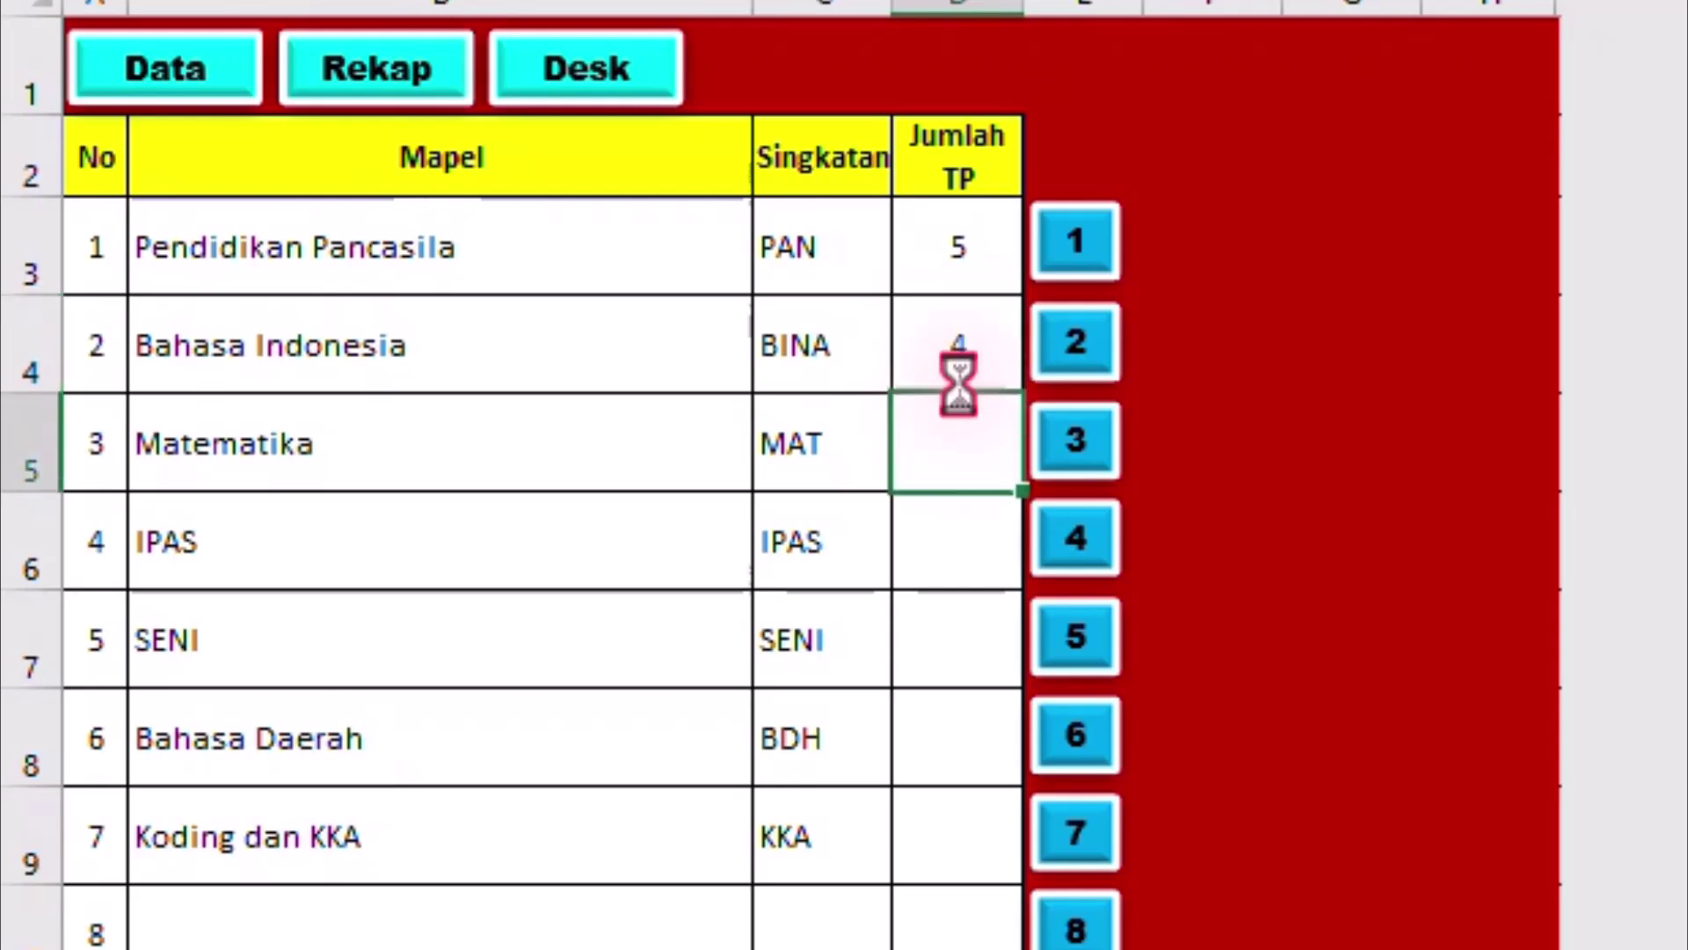
{"action": "left_click", "coordinate": [958, 384]}
{"action": "type", "text": "6"}
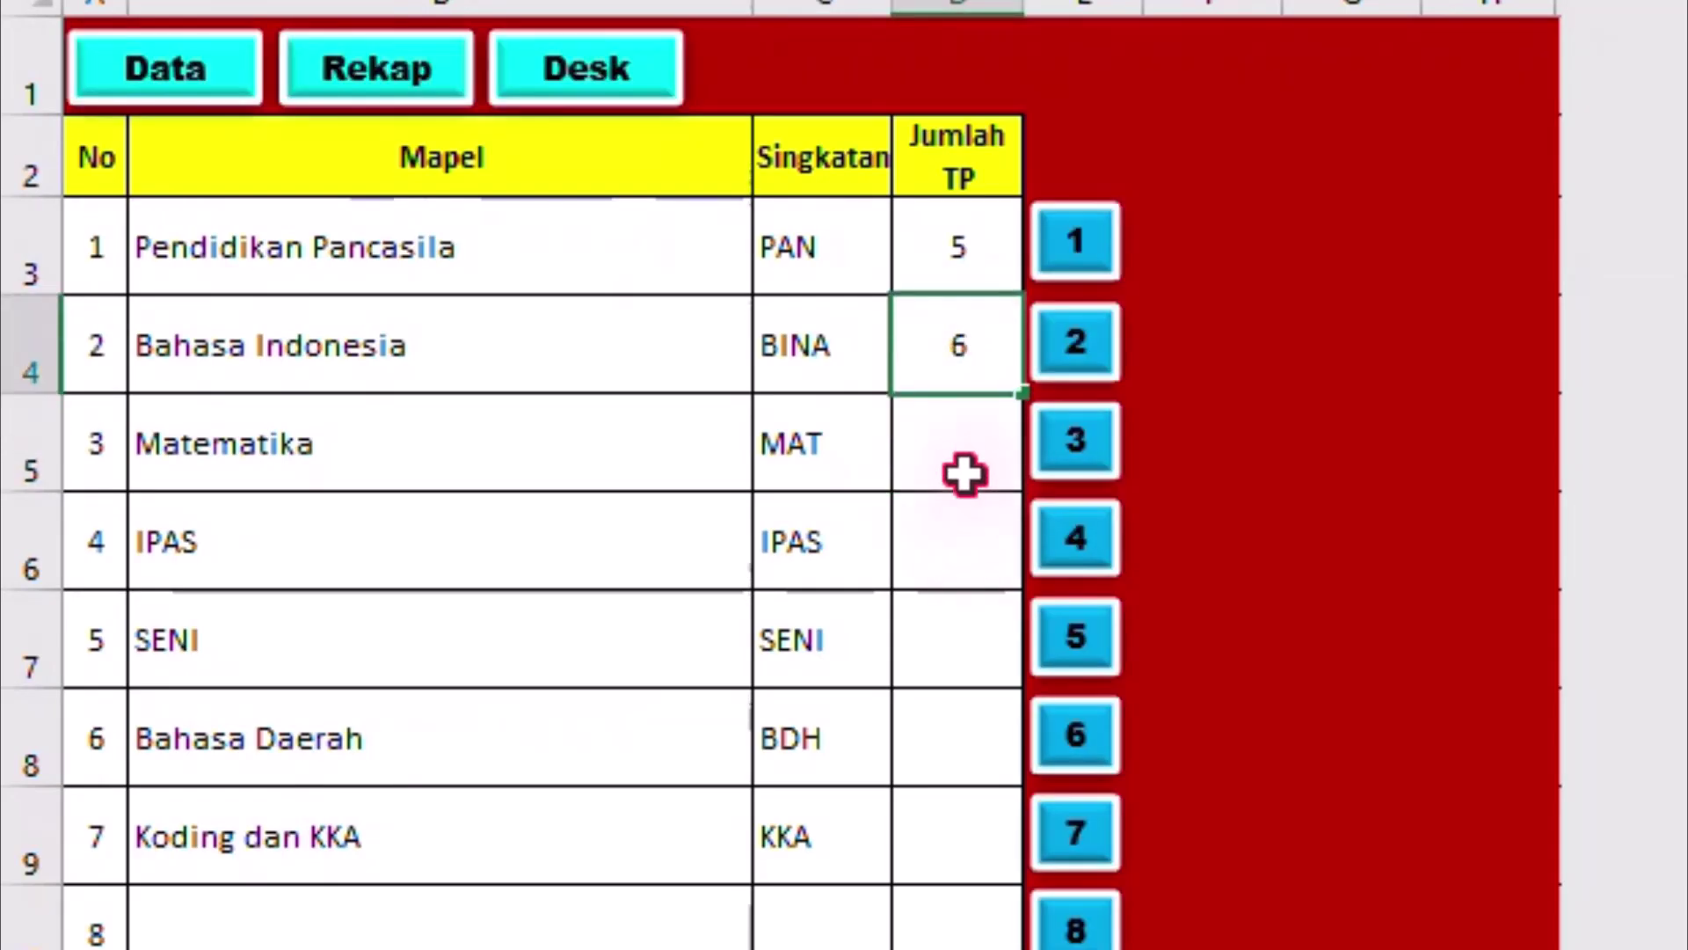
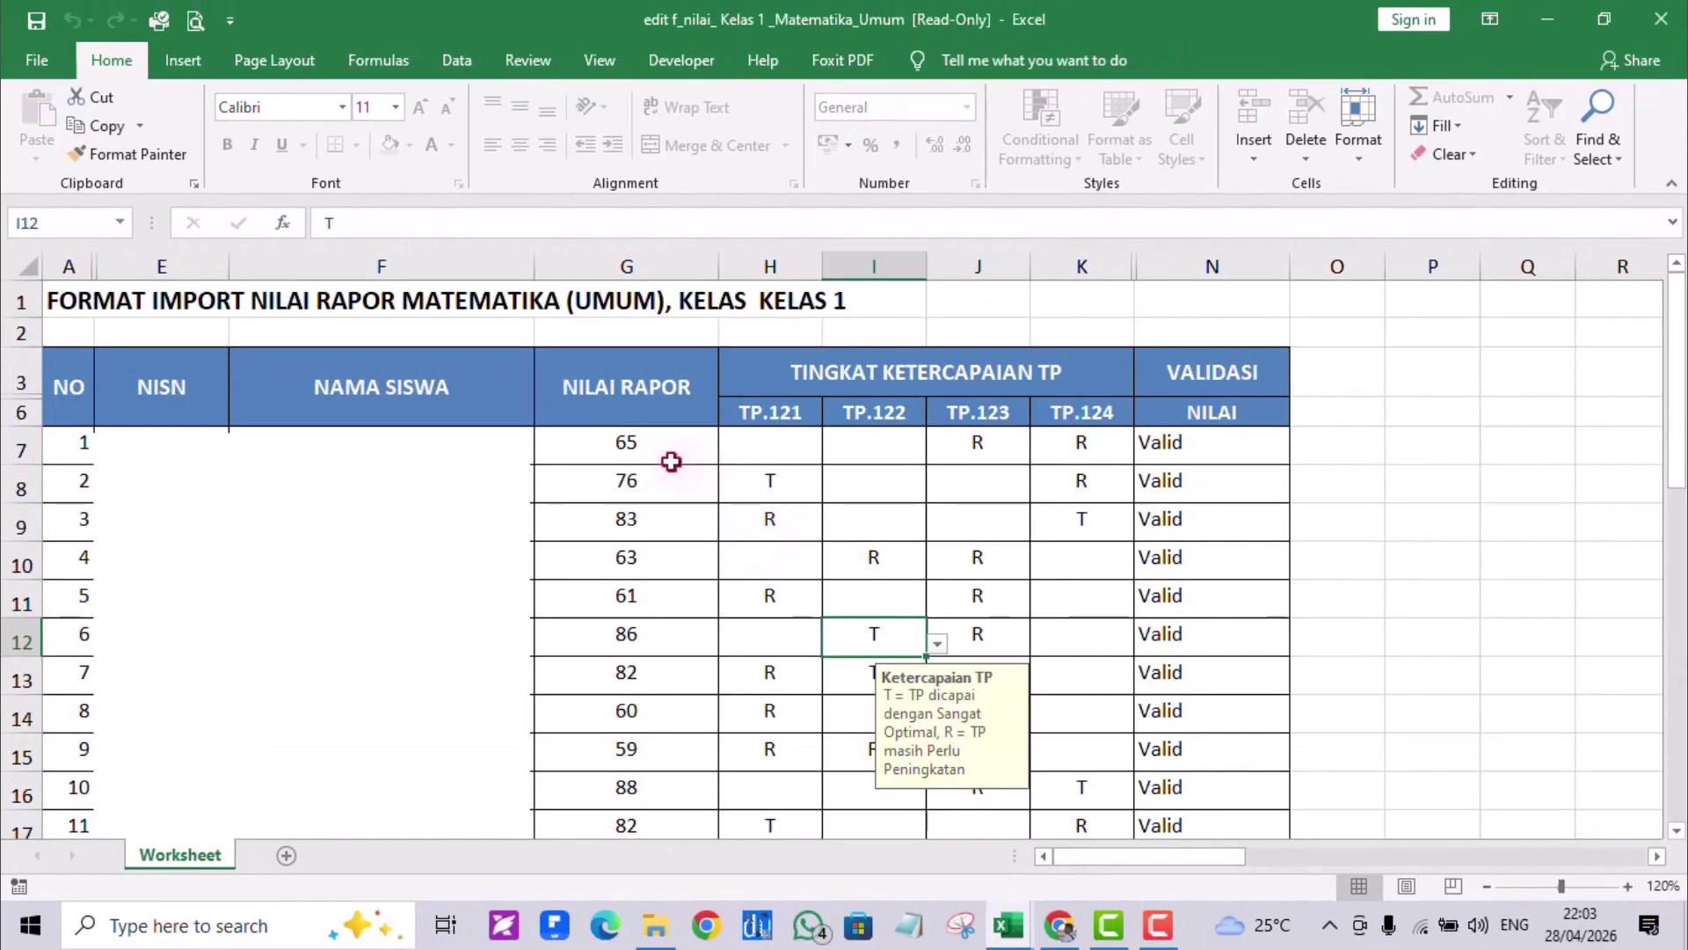
- Clear the report grades and all TP achievement marks of the 26 students in the Matematika import format
{"action": "left_click_drag", "start_coordinate": [671, 462], "coordinate": [1077, 678]}
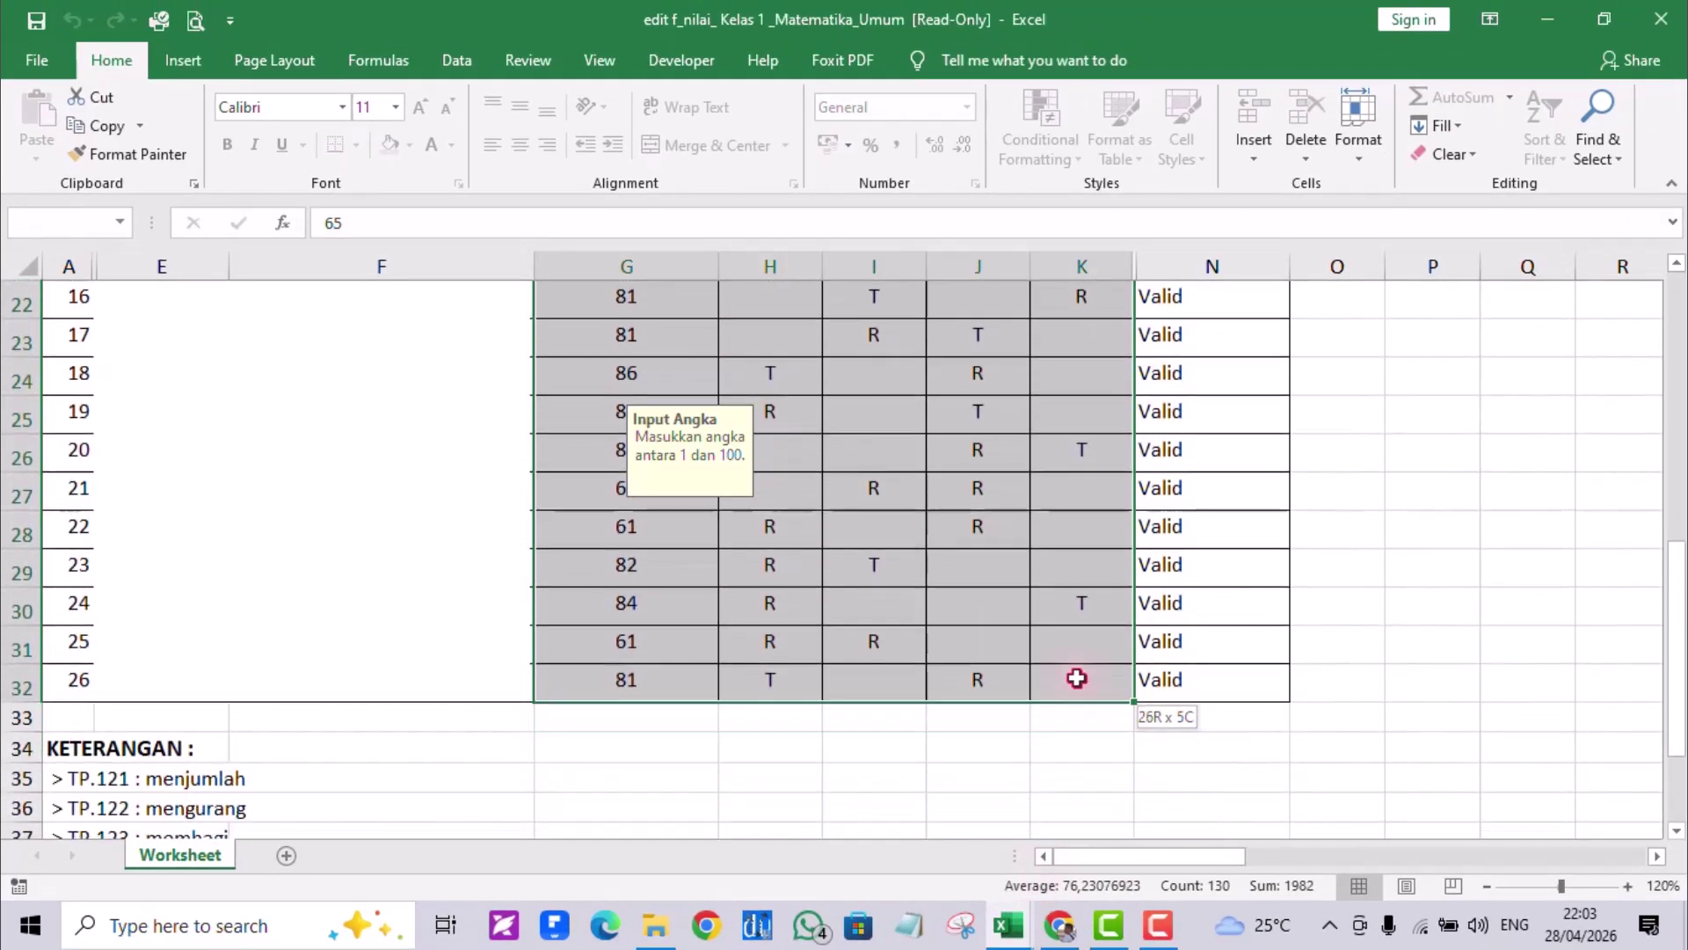
{"action": "key", "text": "Delete"}
{"action": "left_click", "coordinate": [996, 592]}
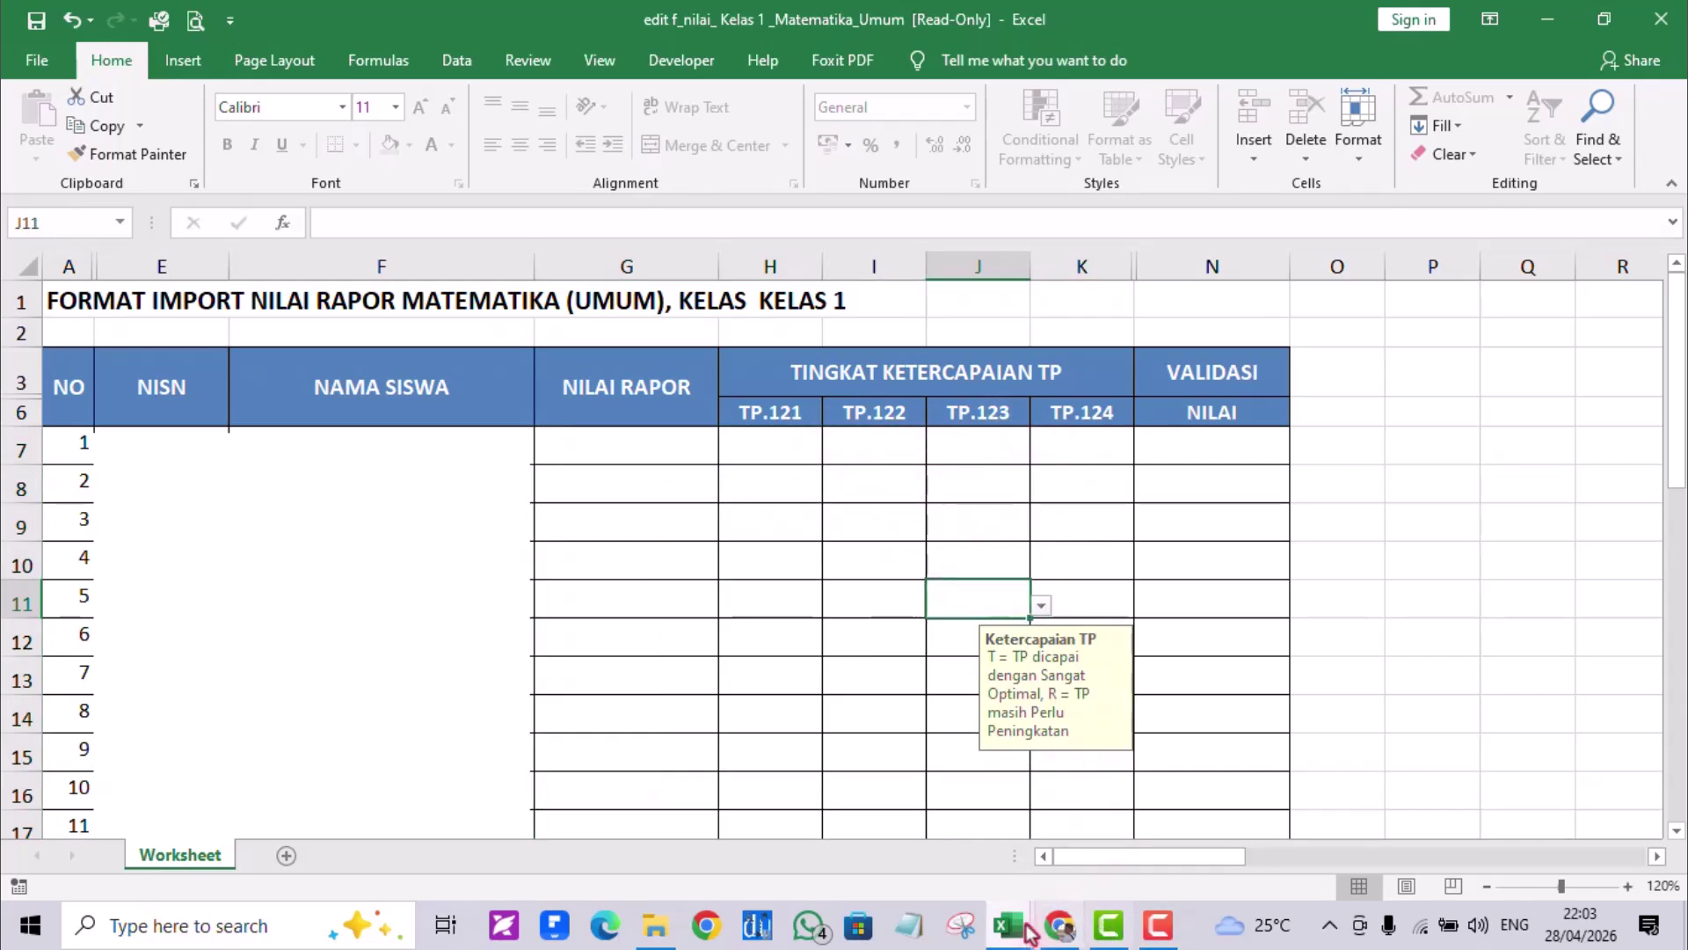
- Switch to the Aplikasi Daftar Nilai workbook and open the grade sheet of subject 3, Matematika
{"action": "mouse_move", "coordinate": [1029, 932]}
{"action": "left_click", "coordinate": [1176, 842]}
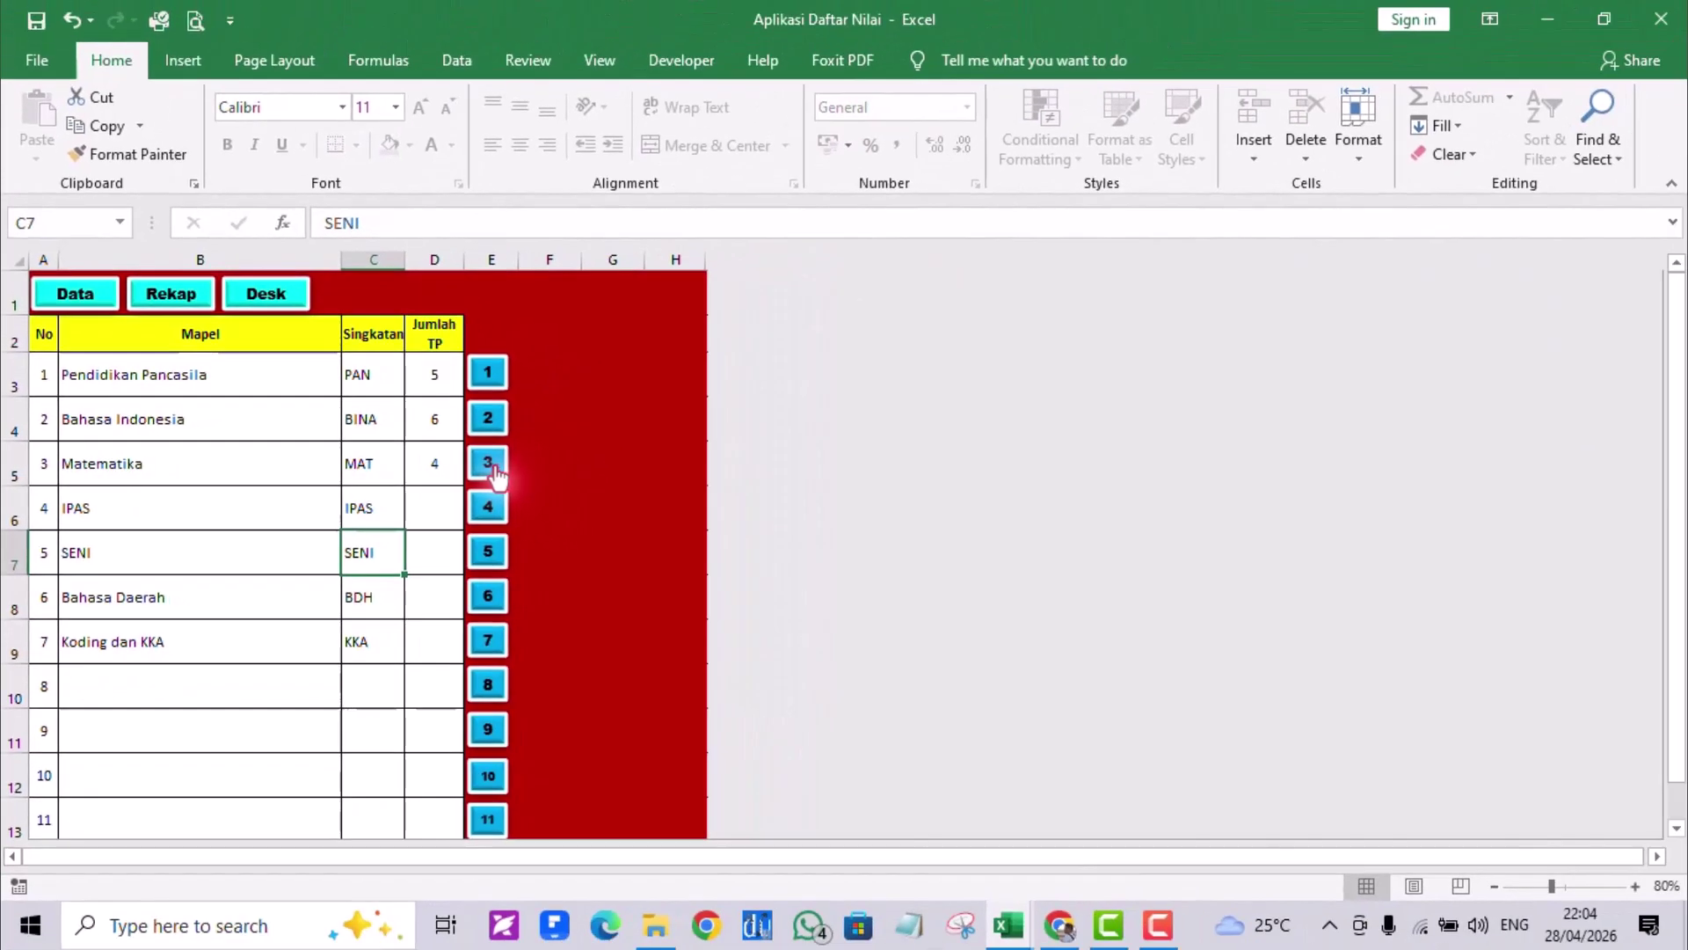
{"action": "left_click", "coordinate": [489, 466]}
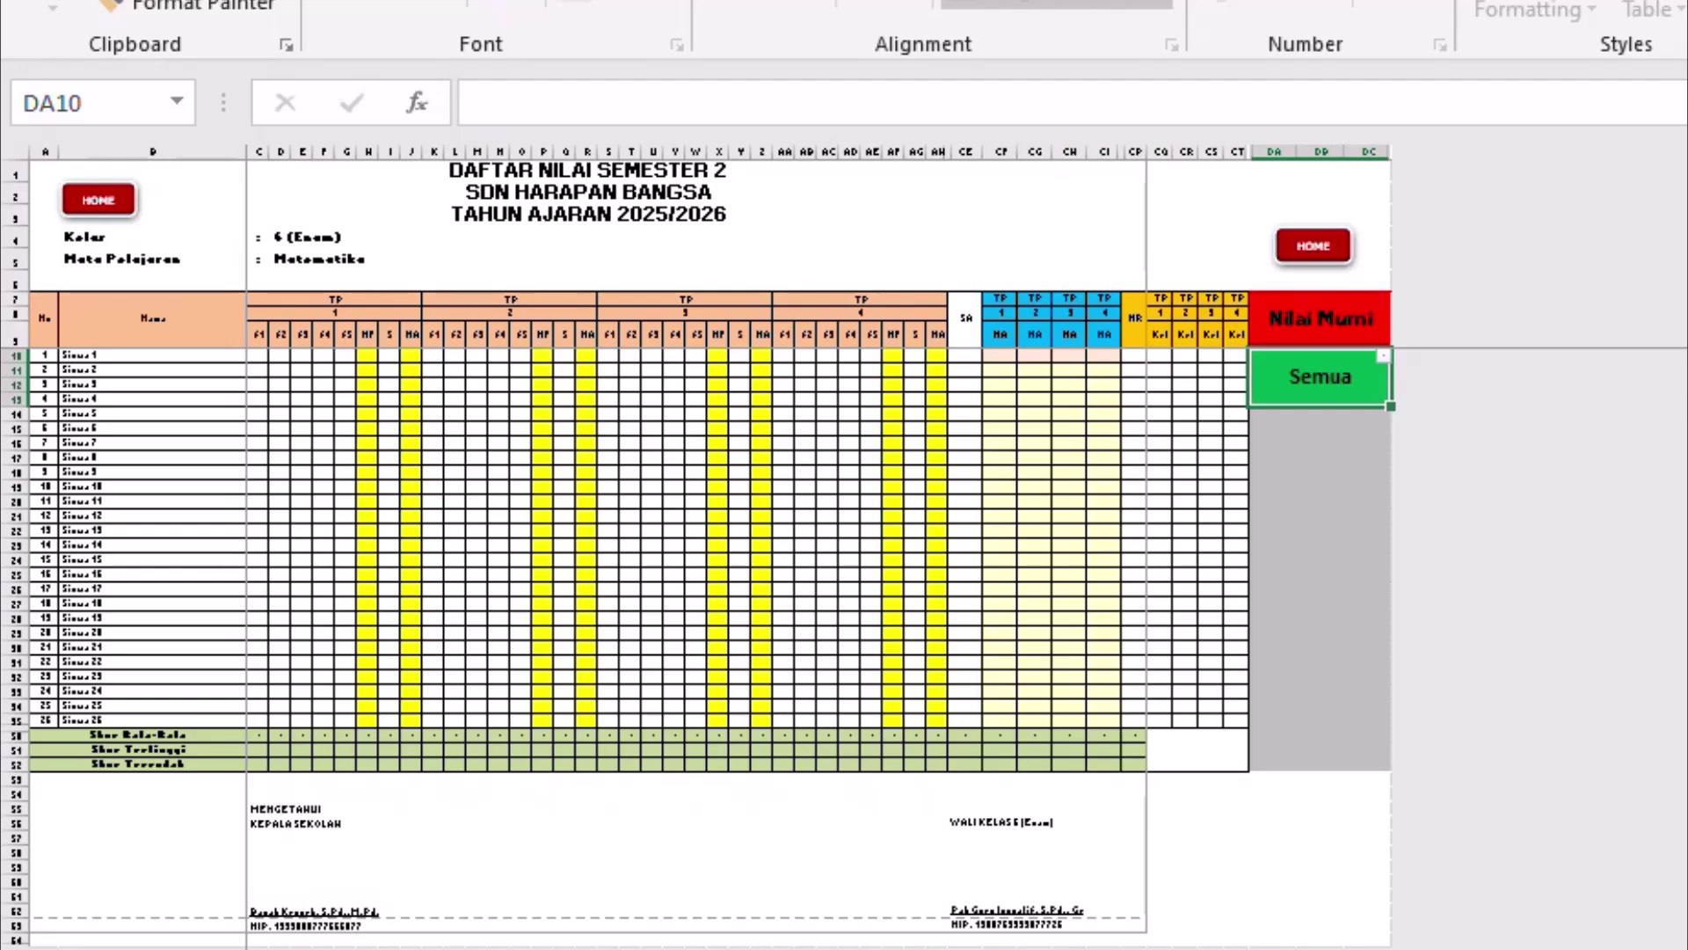
{"action": "scroll", "coordinate": [844, 545], "scroll_direction": "up", "scroll_amount": 4}
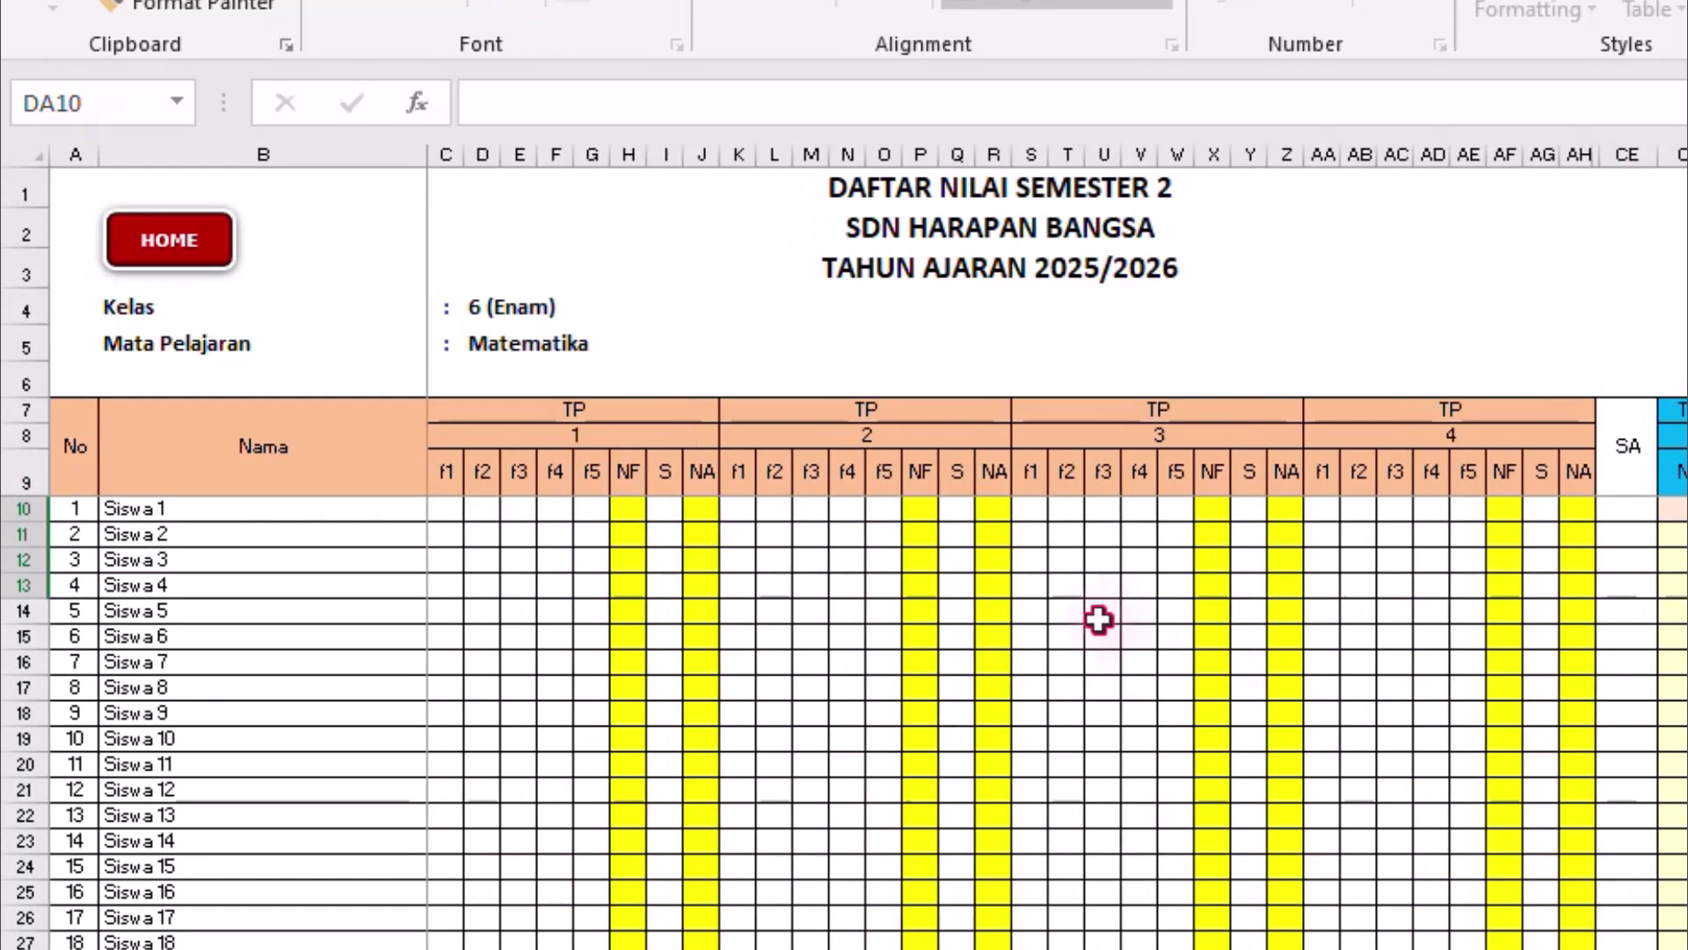
{"action": "mouse_move", "coordinate": [27, 856]}
{"action": "left_mouse_down"}
{"action": "mouse_move", "coordinate": [96, 856]}
{"action": "mouse_move", "coordinate": [5, 879]}
{"action": "left_mouse_up"}
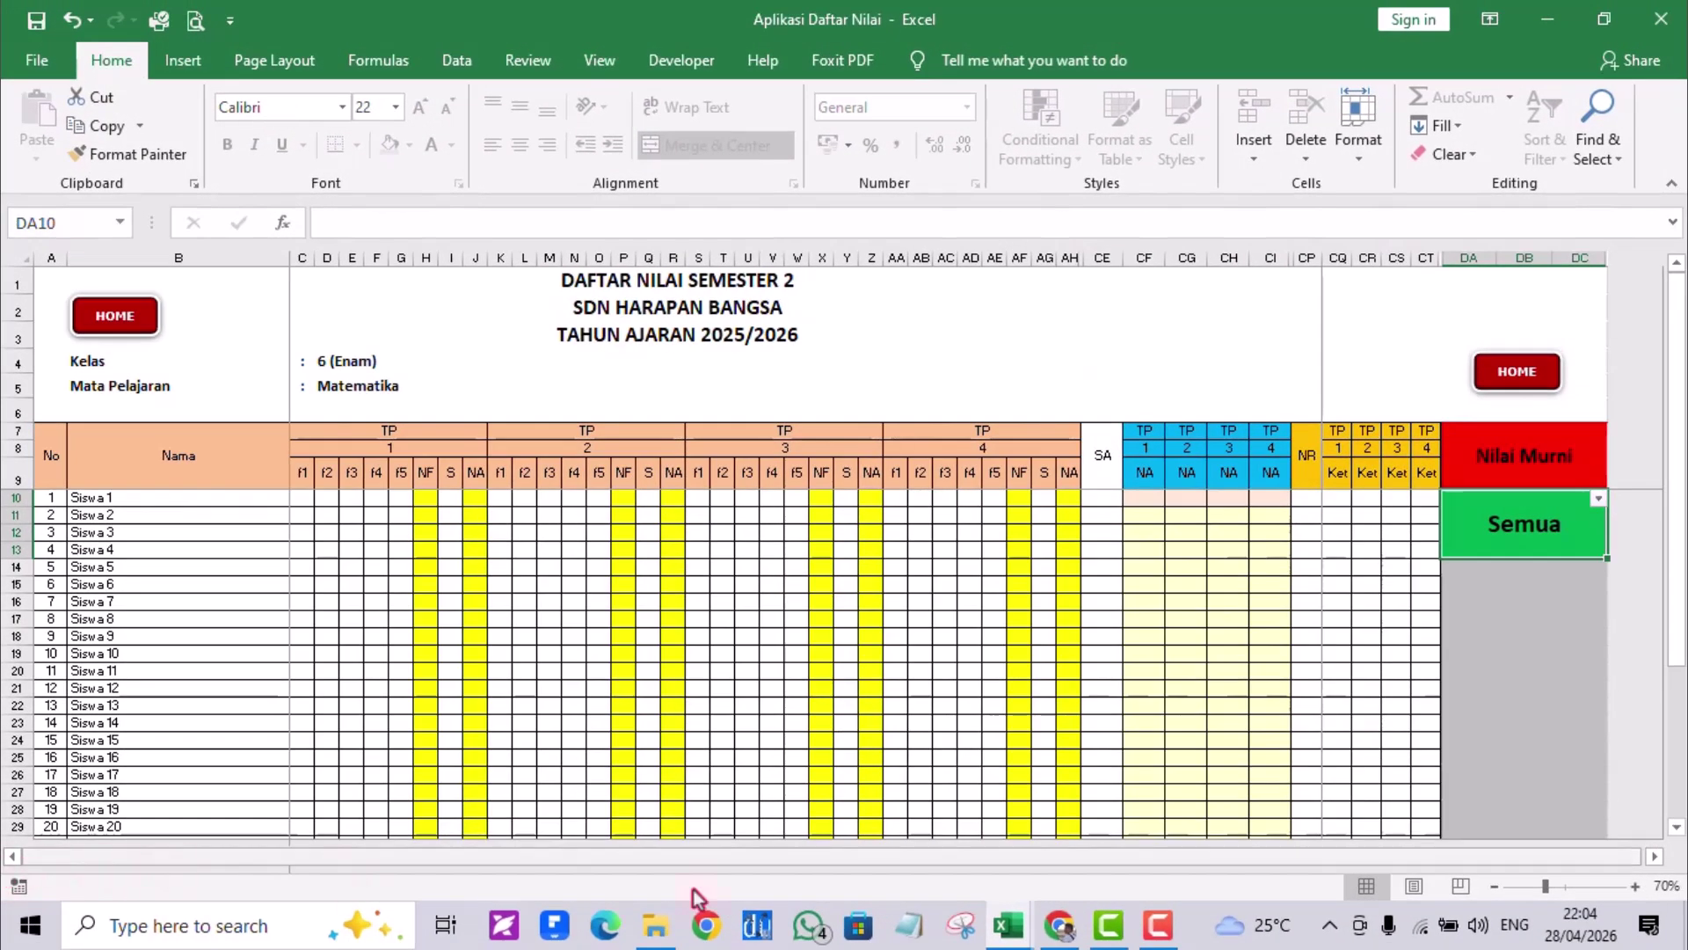
- Copy the N1 scores of all 26 students from the Dummy workbook and return to the Matematika grade sheet
{"action": "left_click", "coordinate": [1011, 927]}
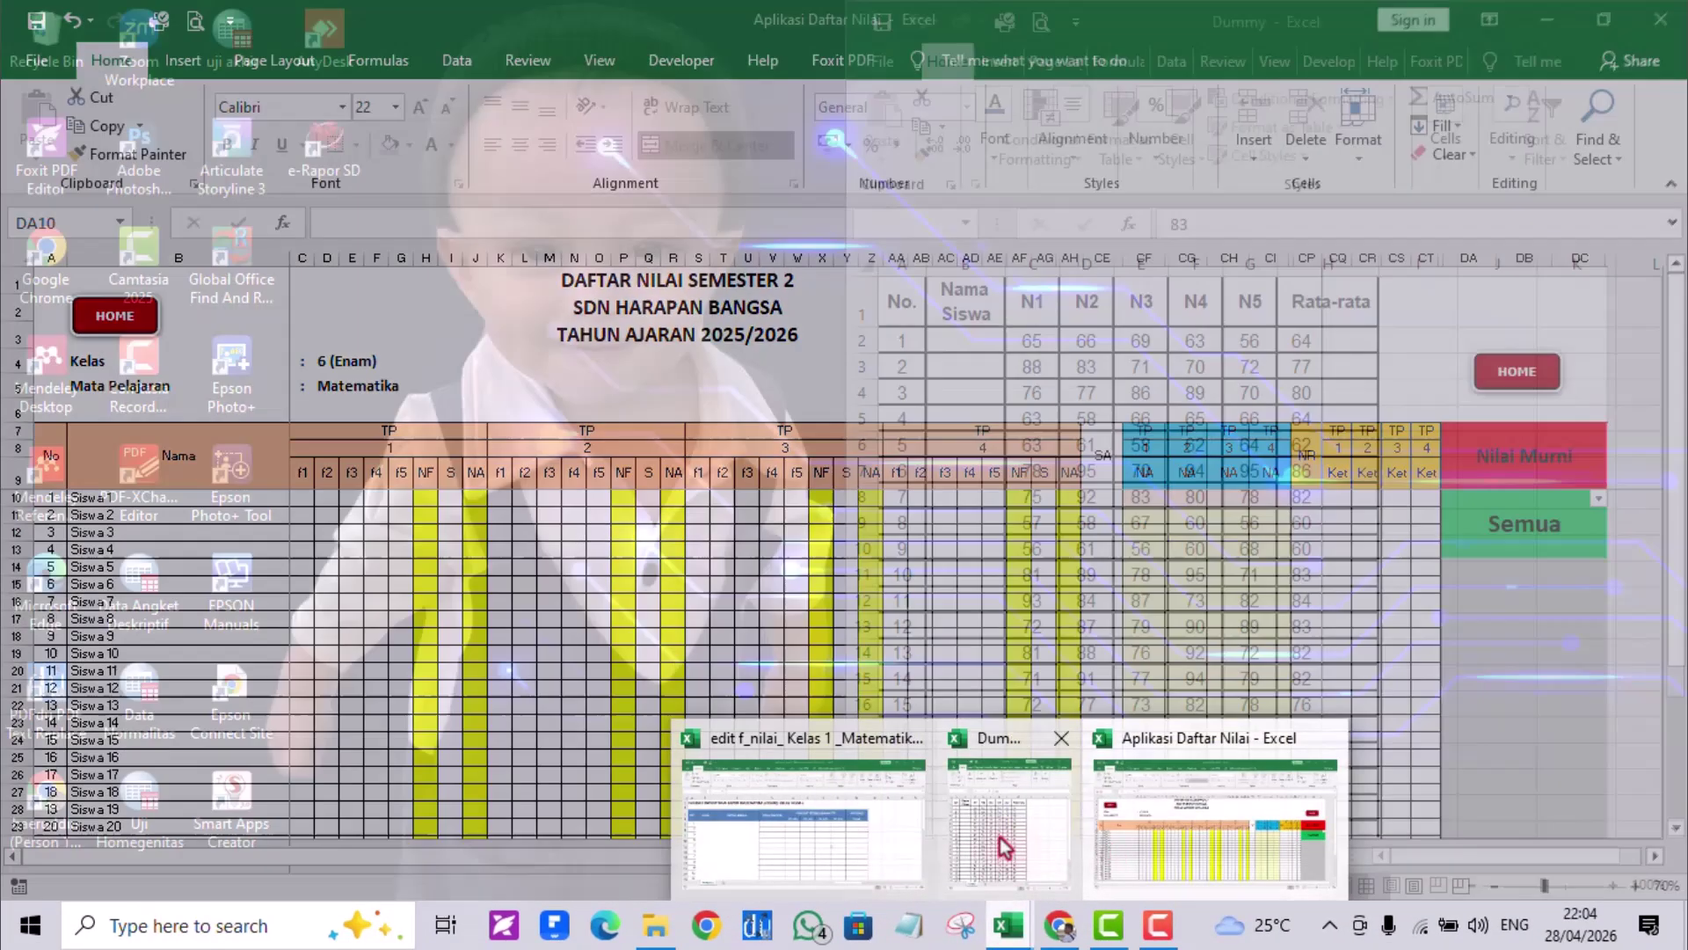
{"action": "left_click", "coordinate": [1003, 844]}
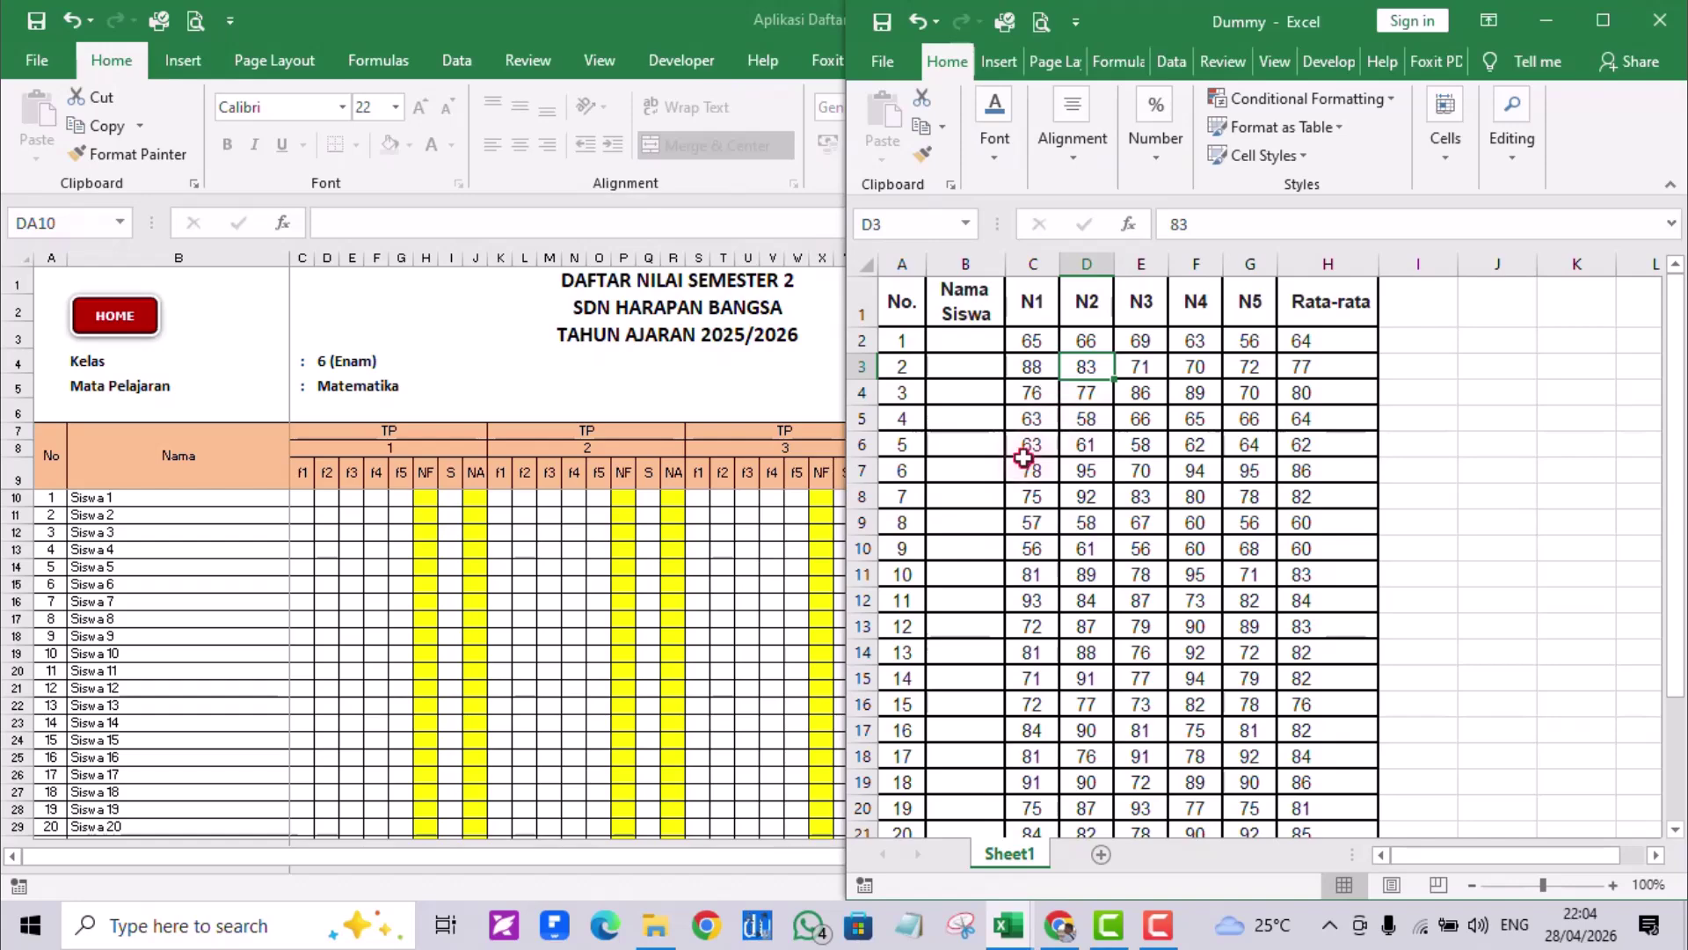
{"action": "left_click_drag", "start_coordinate": [1029, 330], "coordinate": [1030, 783]}
{"action": "right_click", "coordinate": [1039, 540]}
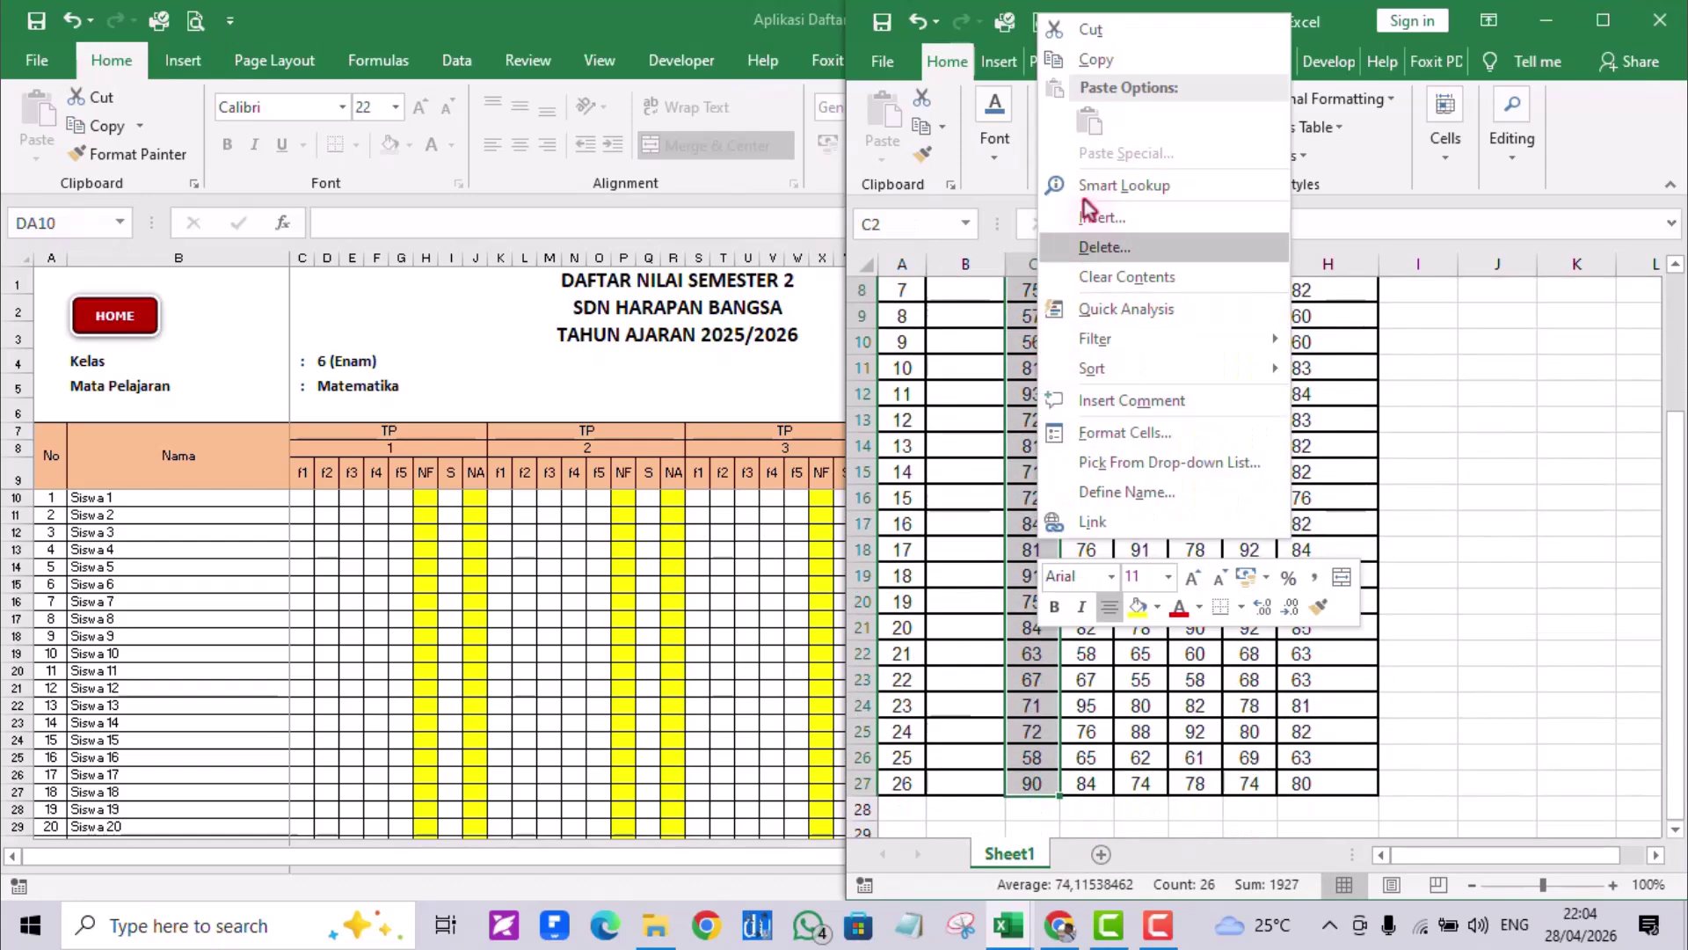
{"action": "left_click", "coordinate": [1090, 61]}
{"action": "left_click", "coordinate": [290, 525]}
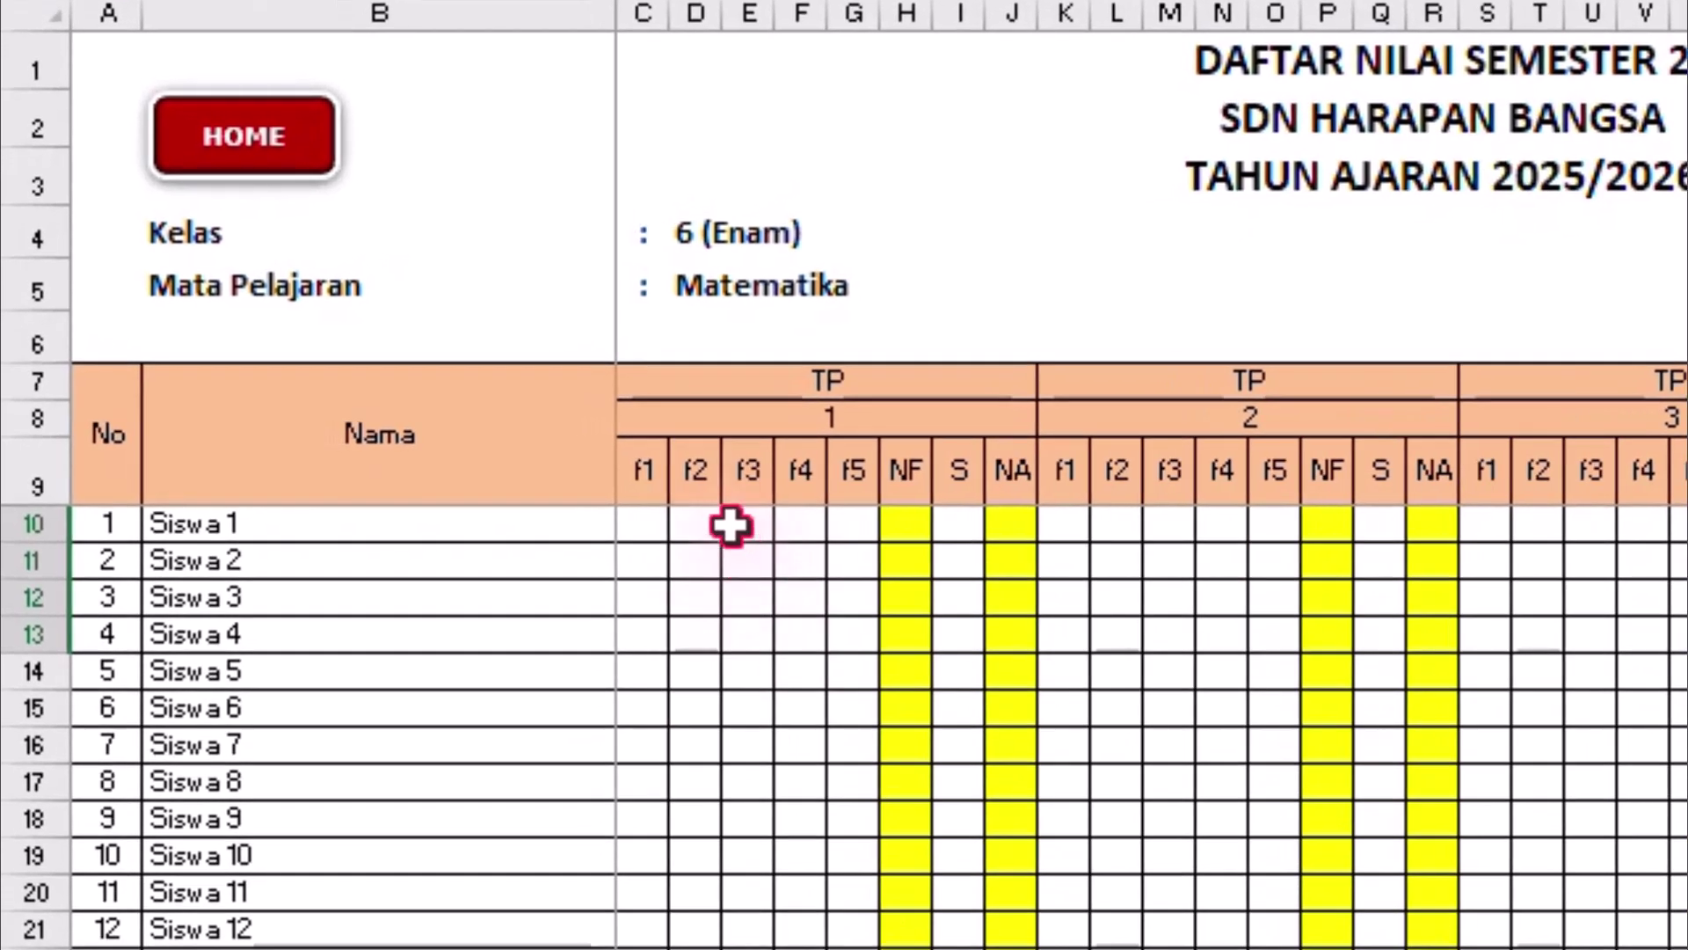
- Try to paste the copied N1 scores with their source formatting into column f1 of TP 1, starting at Siswa 1
{"action": "left_click_drag", "start_coordinate": [633, 475], "coordinate": [856, 456]}
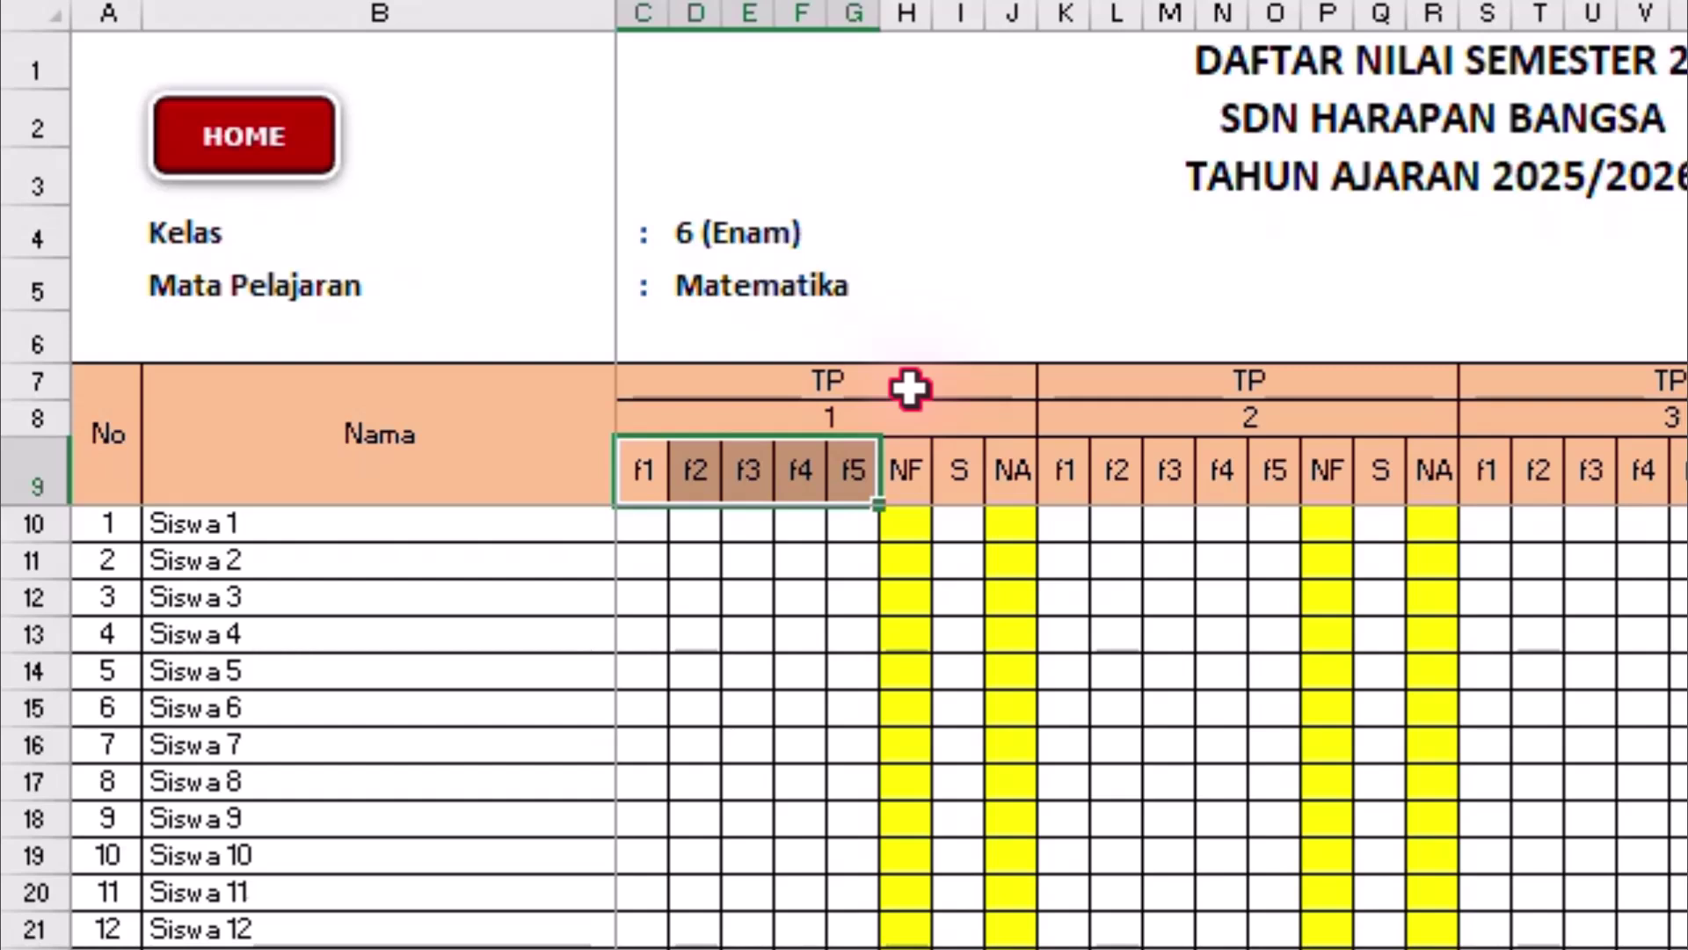
{"action": "left_click", "coordinate": [901, 485]}
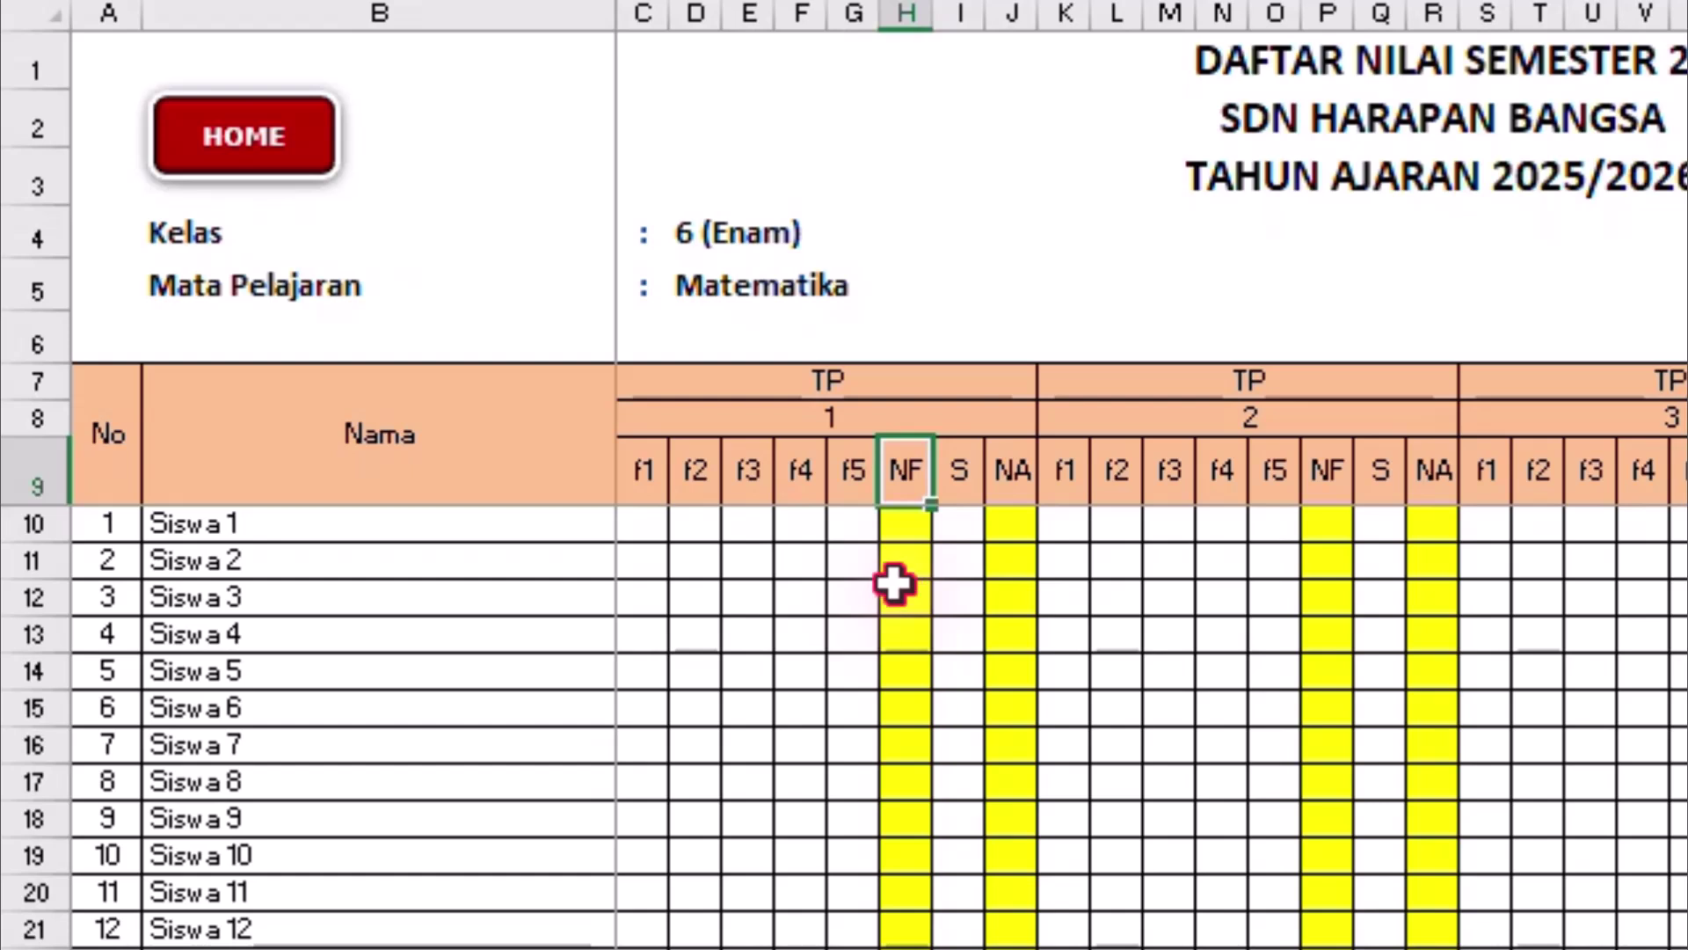
{"action": "left_click", "coordinate": [638, 524]}
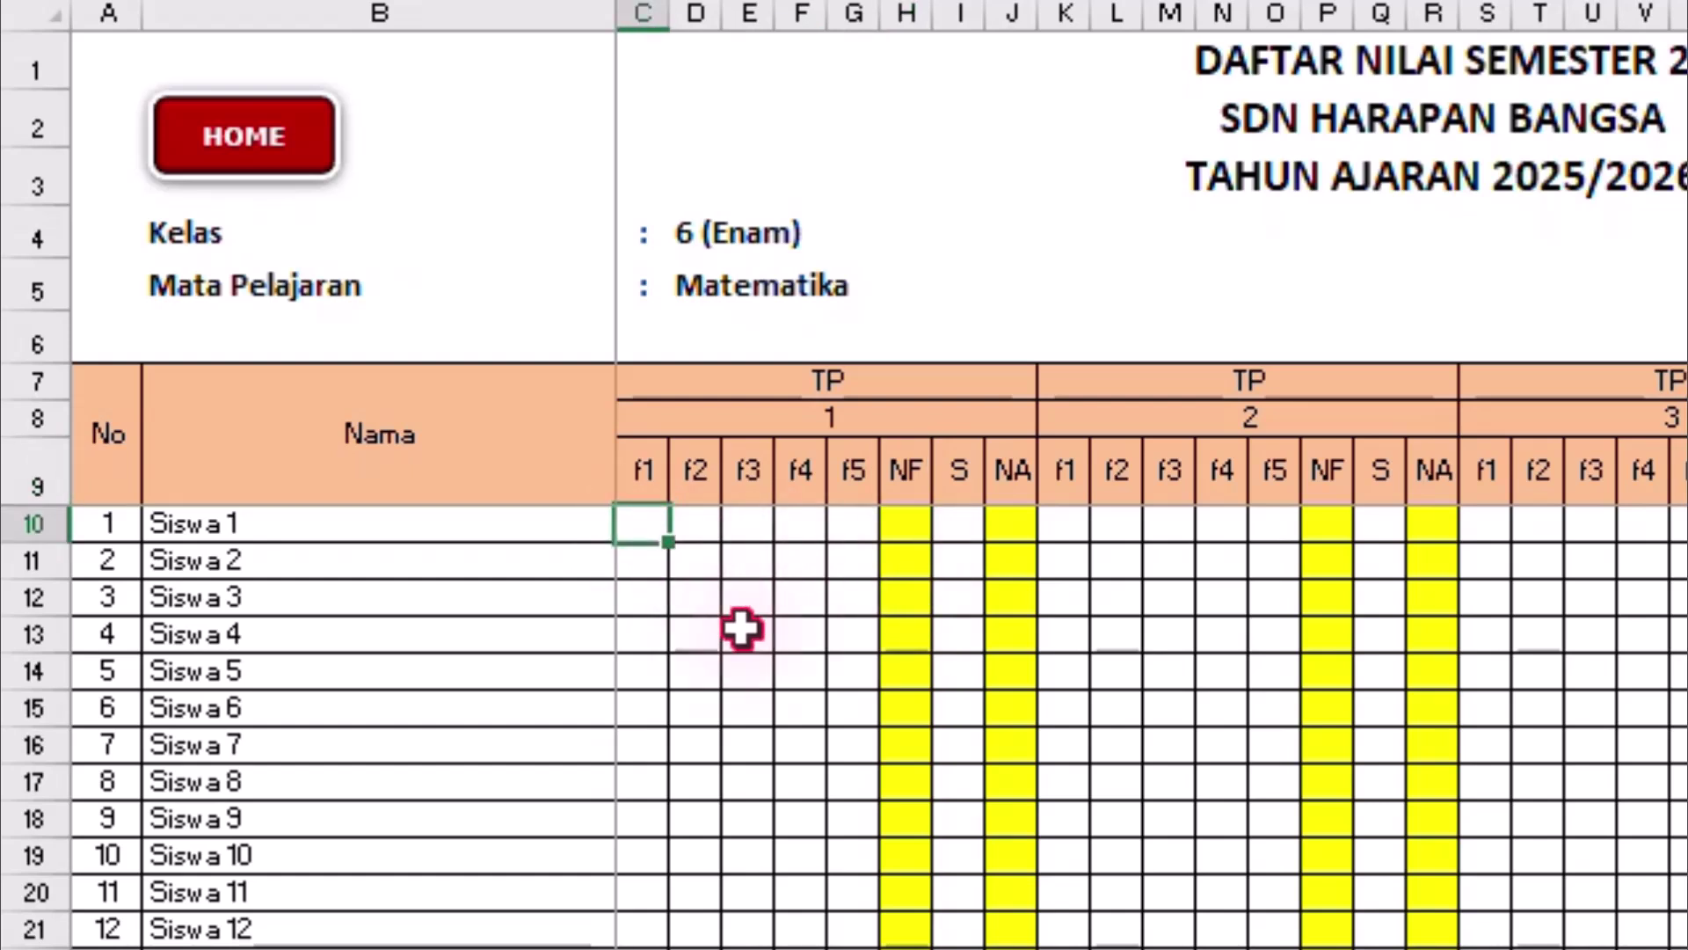
{"action": "key", "text": "ctrl+v"}
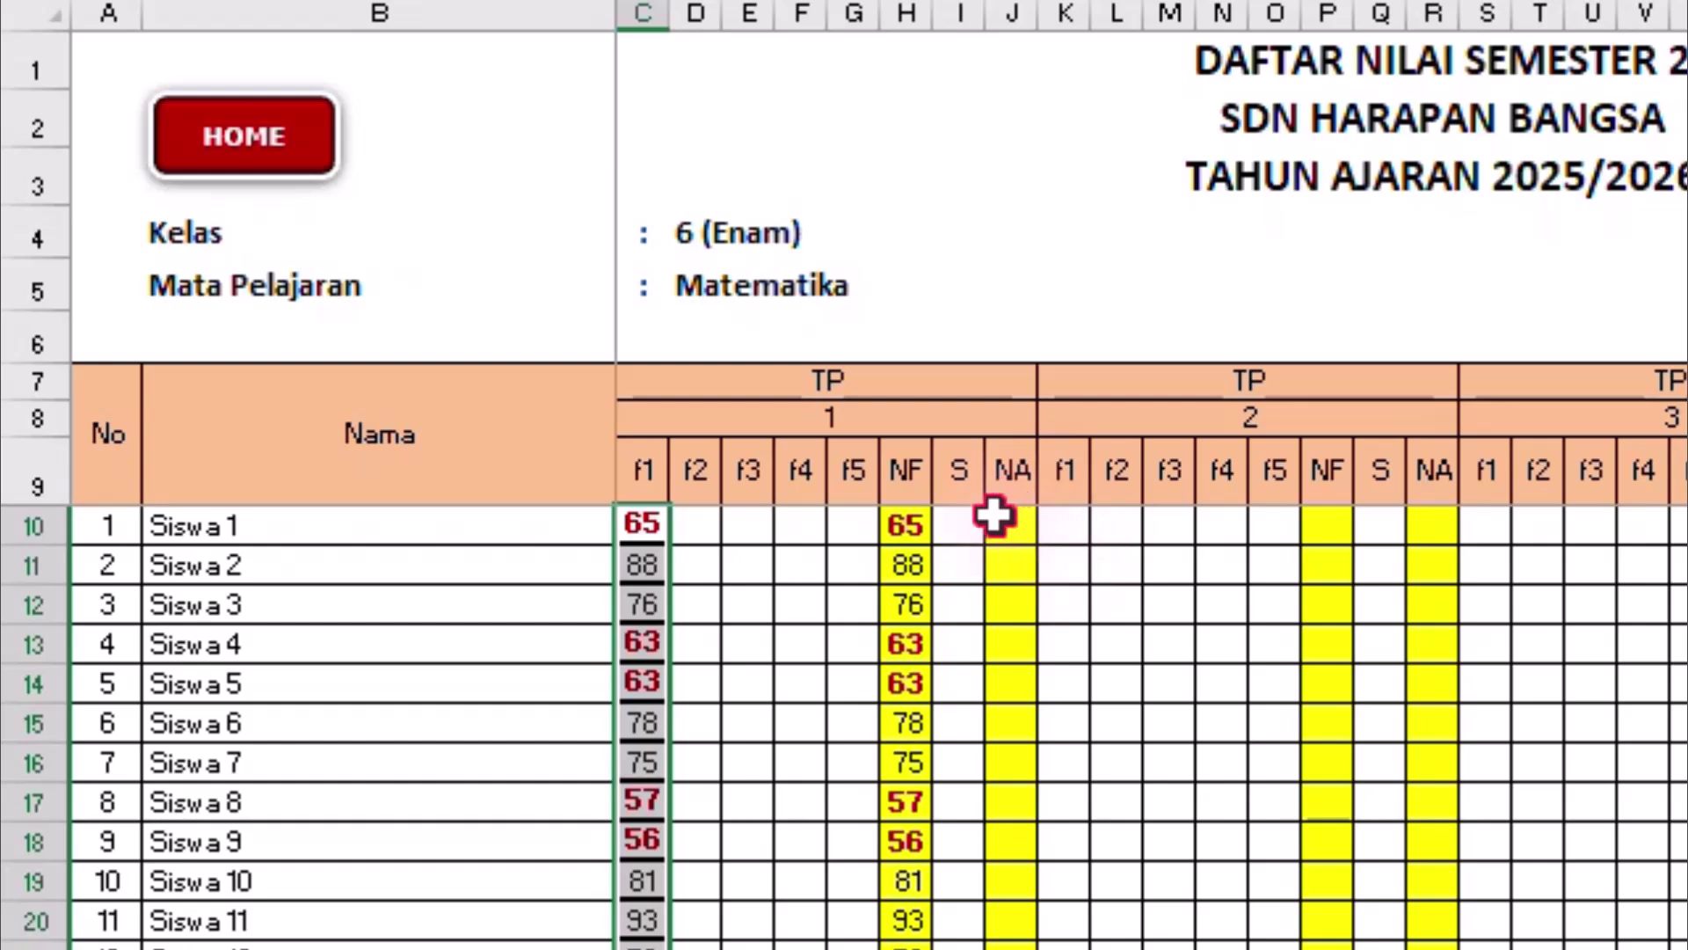
{"action": "left_click", "coordinate": [702, 603]}
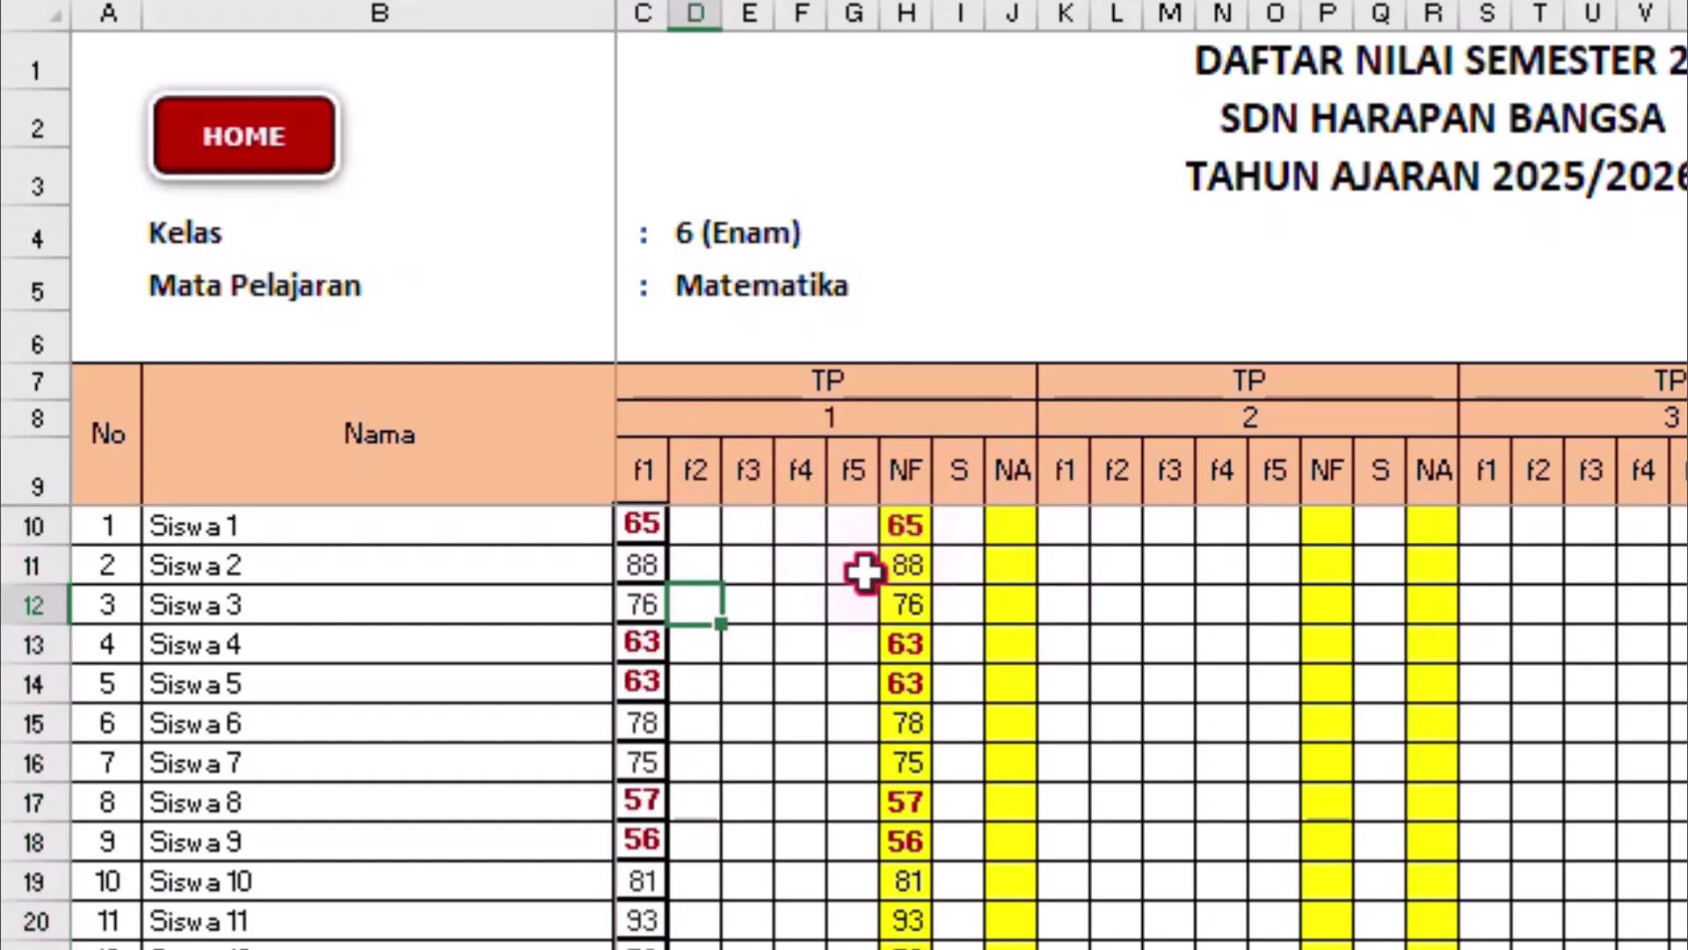
- Paste the N1 scores as values only into column f1 of TP 1, starting at Siswa 1
{"action": "right_click", "coordinate": [641, 525]}
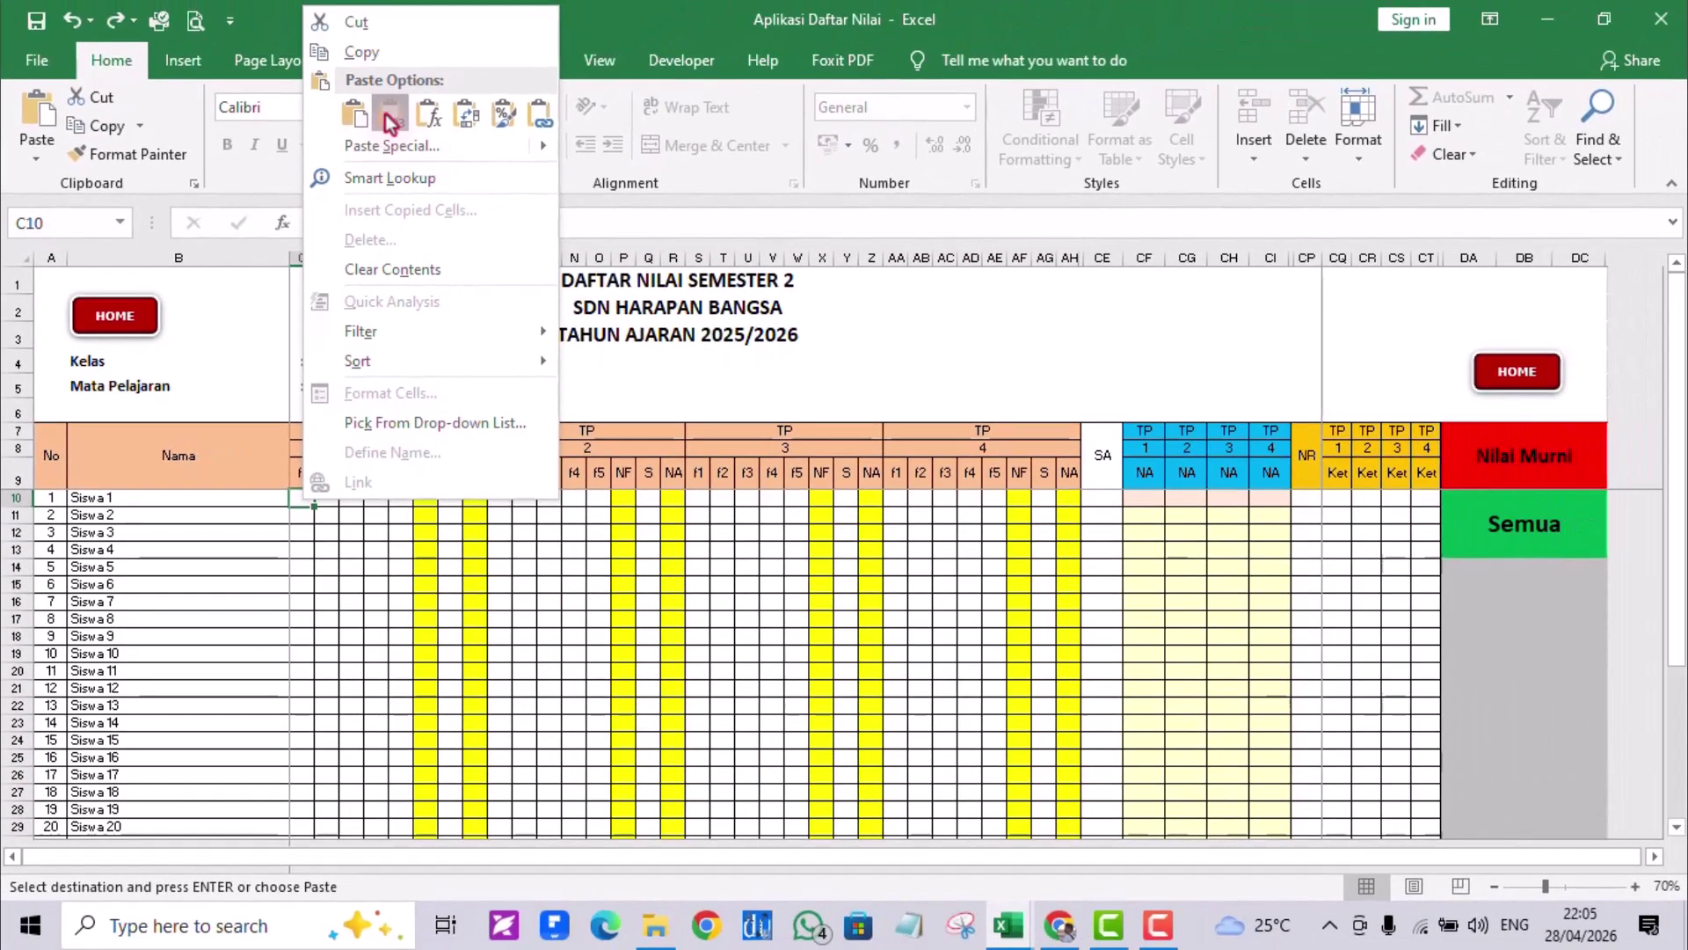
{"action": "left_click", "coordinate": [387, 121]}
{"action": "left_click", "coordinate": [370, 546]}
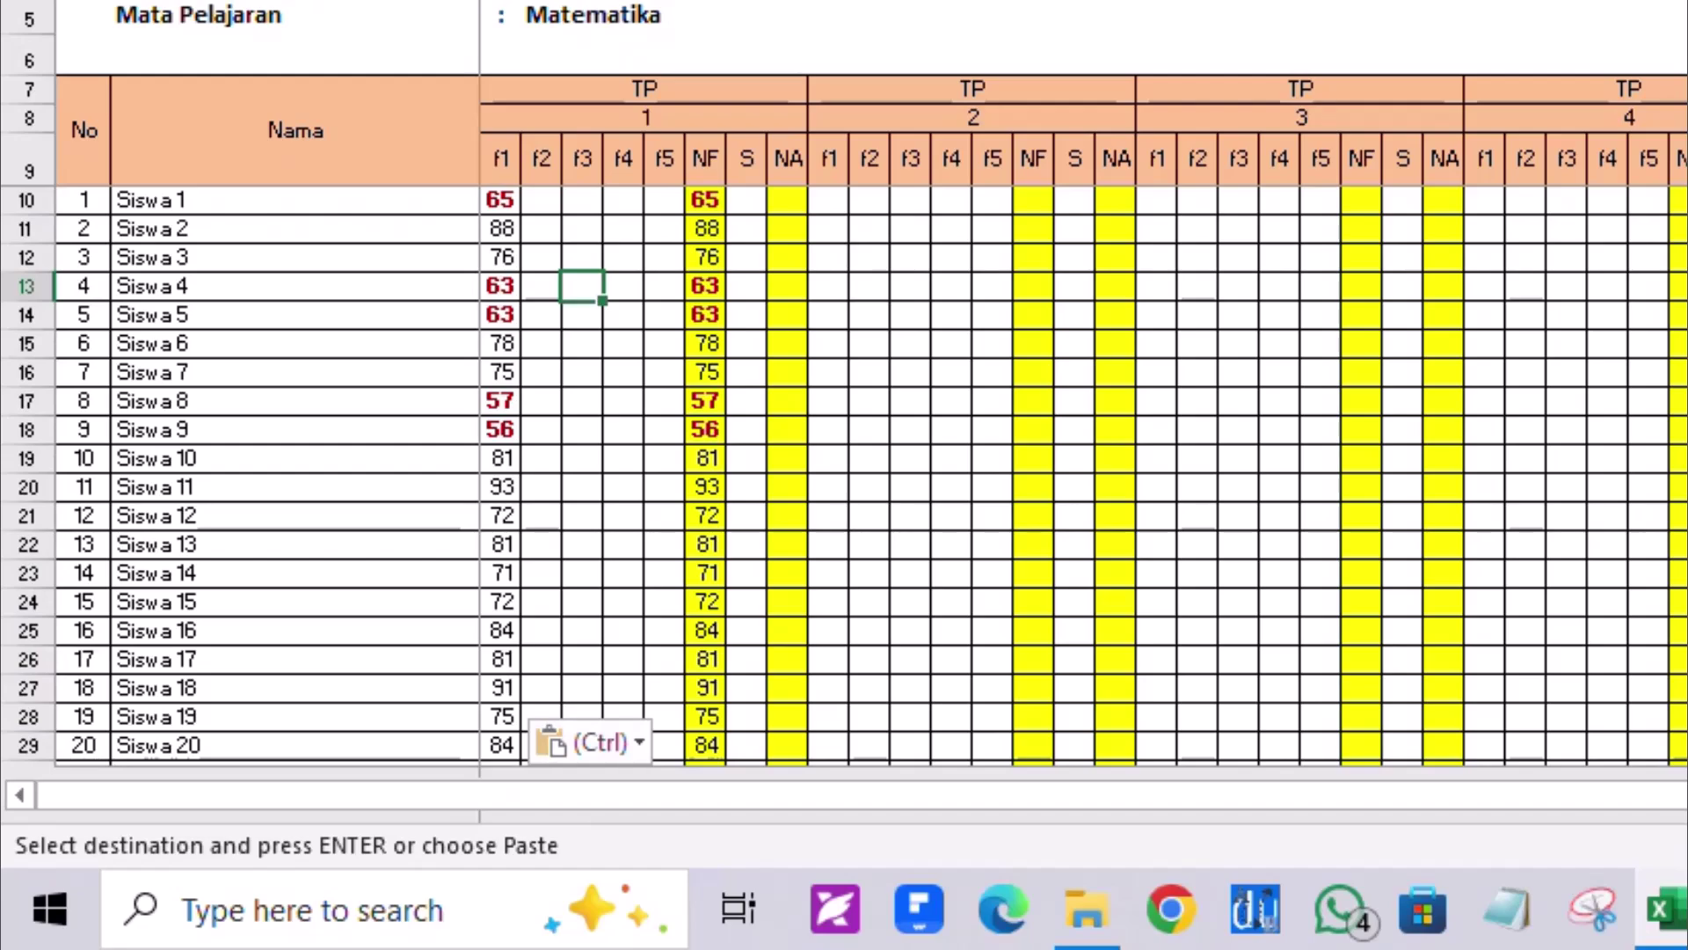
- Copy the 26 N2 scores from the Dummy workbook, paste them as values into column f2 of TP 1, and check Siswa 1's NF and NA
{"action": "left_click", "coordinate": [1667, 909]}
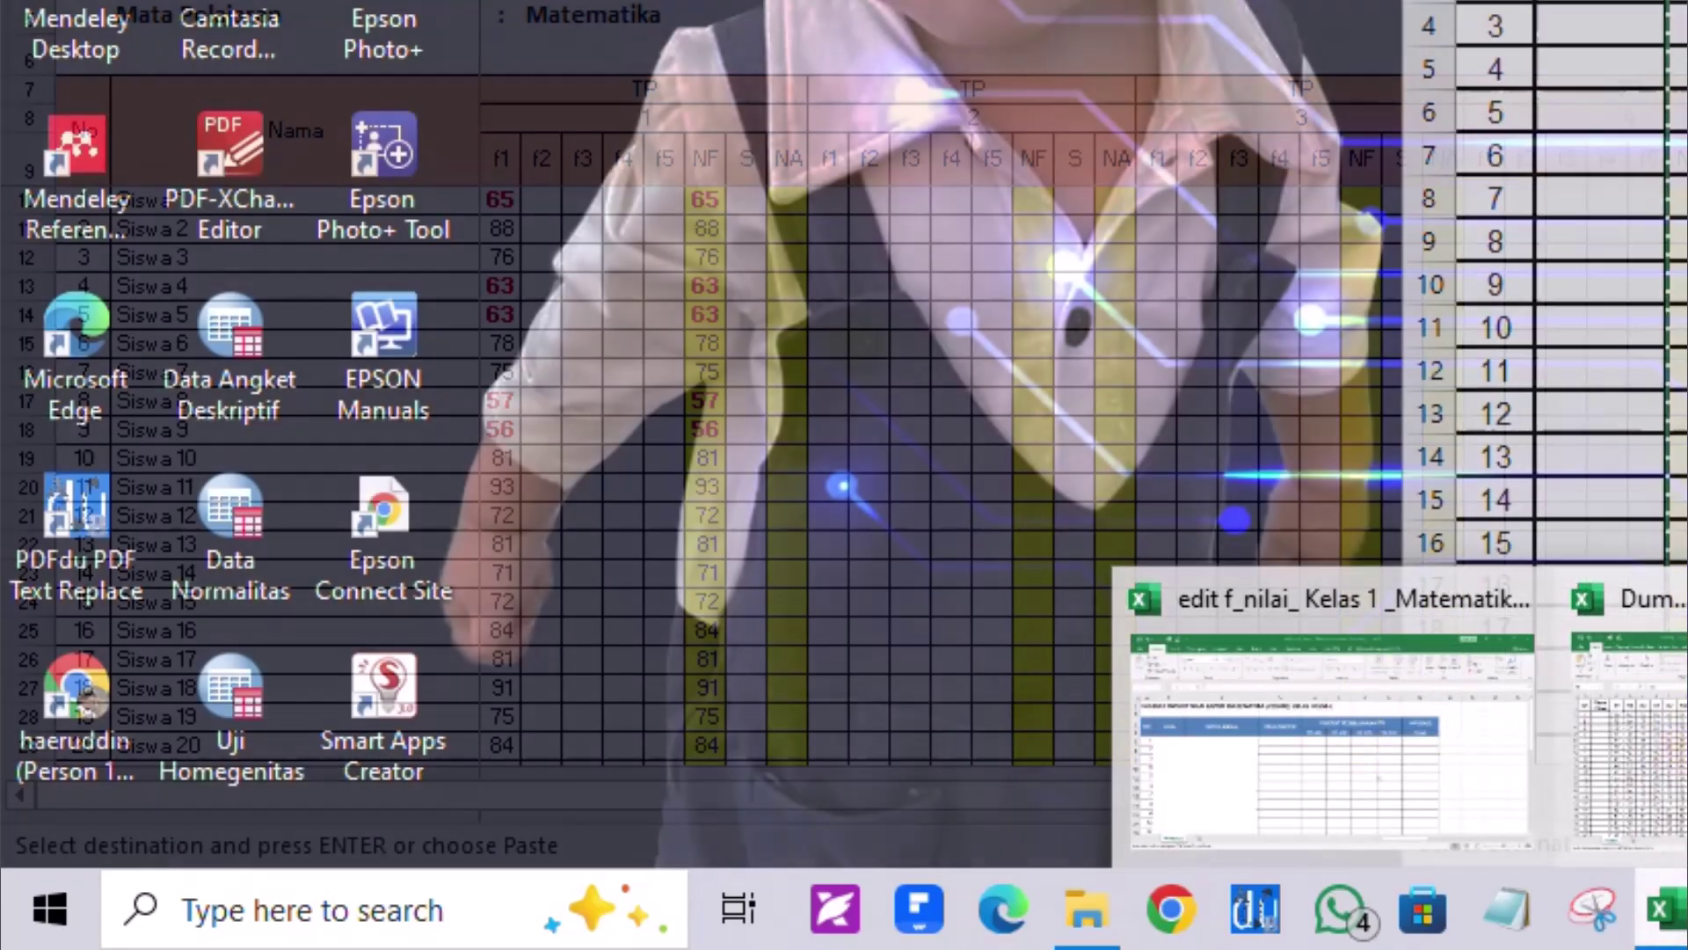
{"action": "left_click", "coordinate": [1640, 703]}
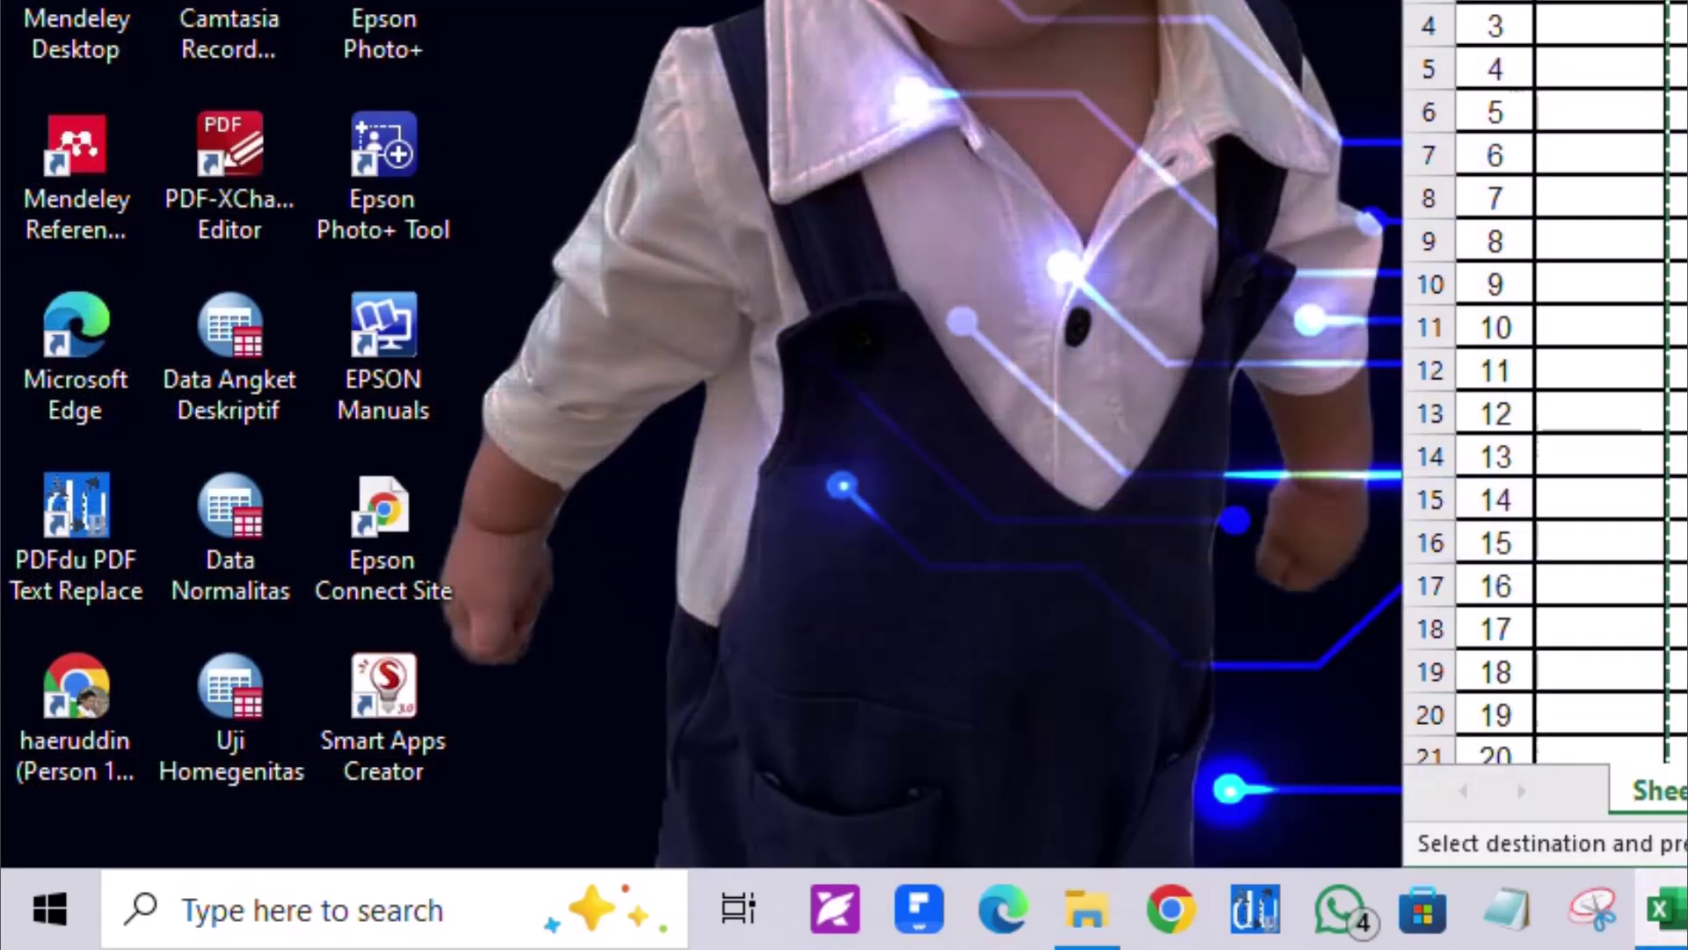
{"action": "scroll", "coordinate": [1539, 396], "scroll_direction": "down", "scroll_amount": 2}
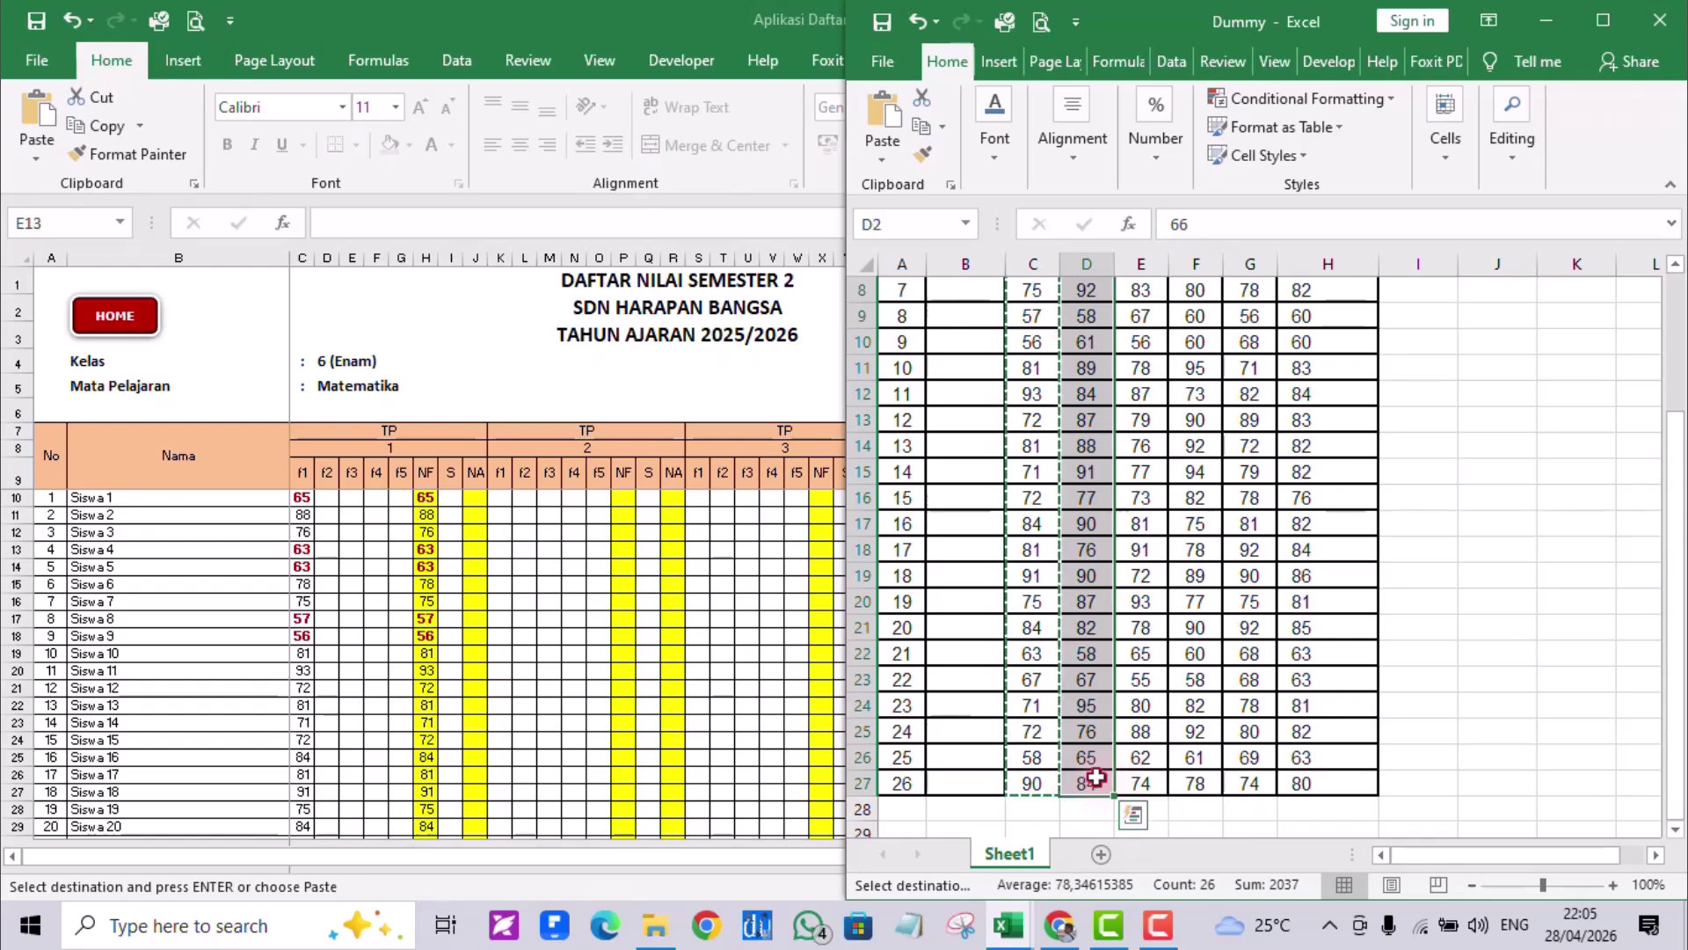
{"action": "key", "text": "ctrl+c"}
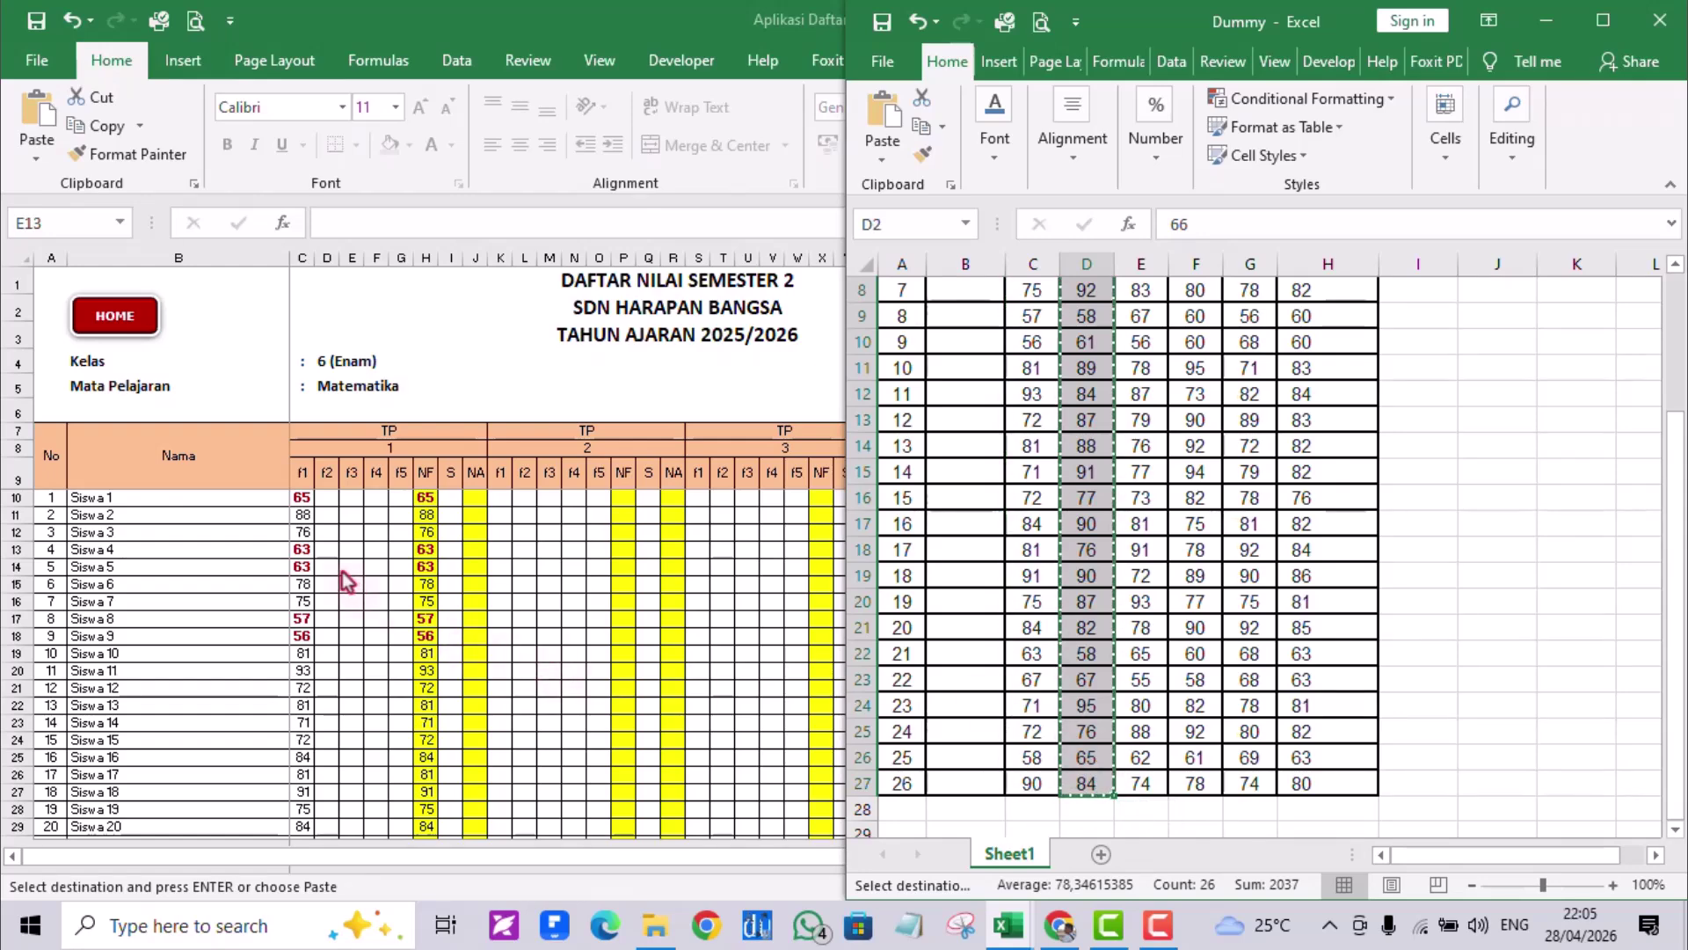
{"action": "key", "text": "alt+Tab"}
{"action": "left_click", "coordinate": [326, 502]}
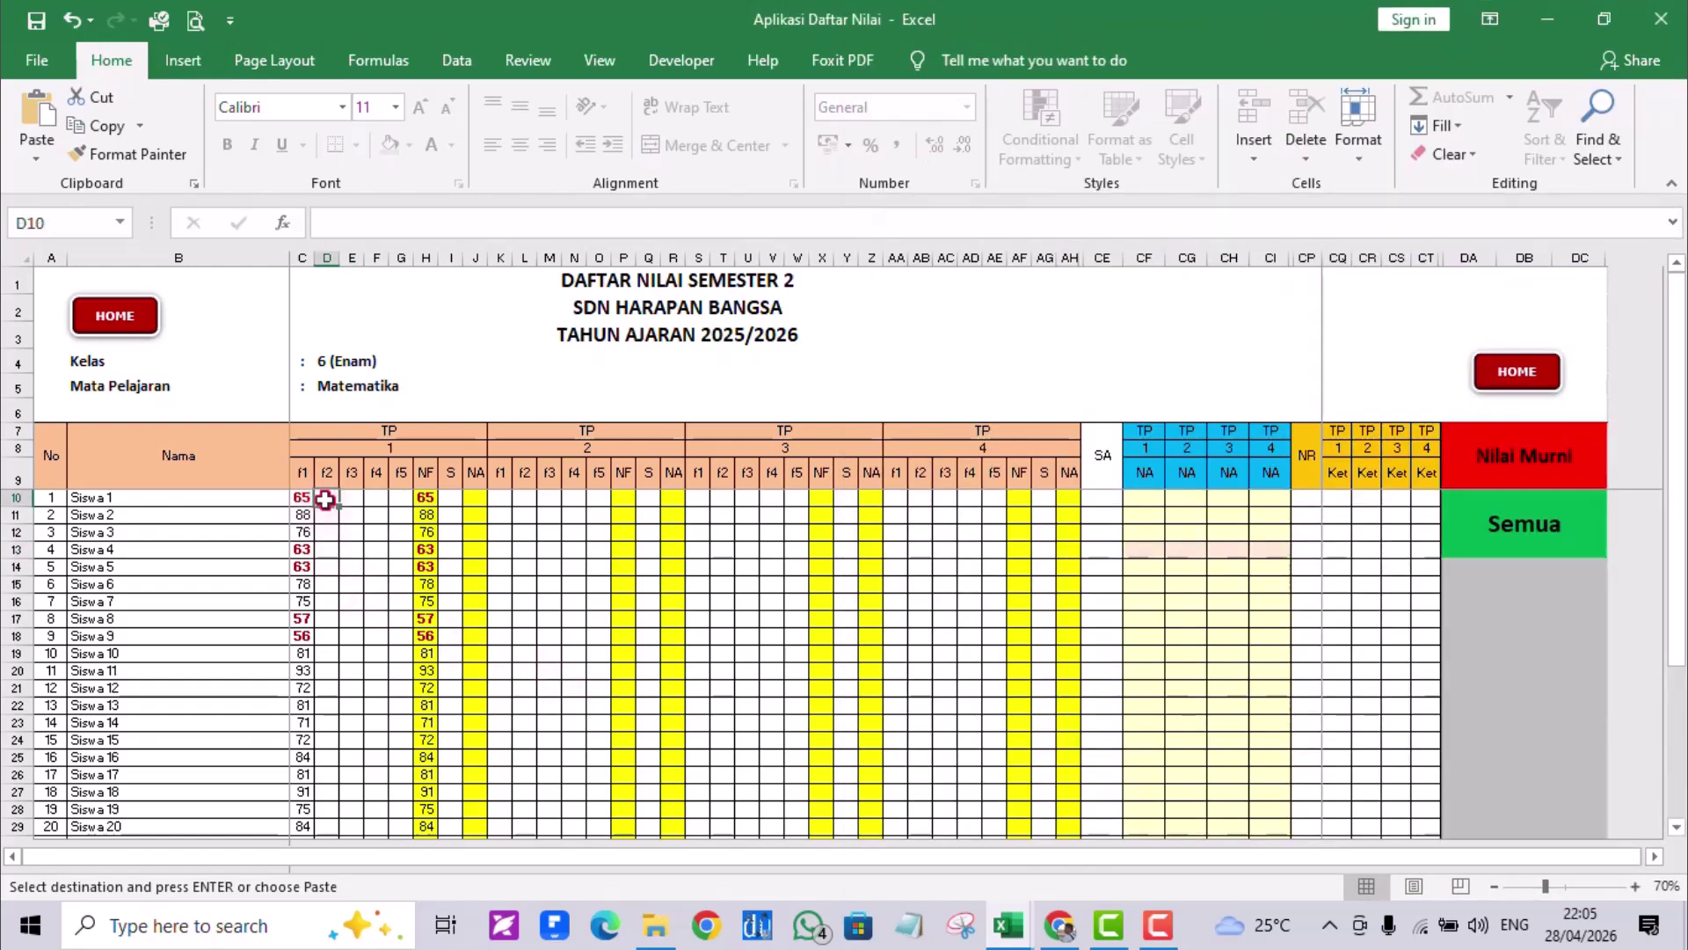
{"action": "right_click", "coordinate": [325, 502]}
{"action": "left_click", "coordinate": [421, 114]}
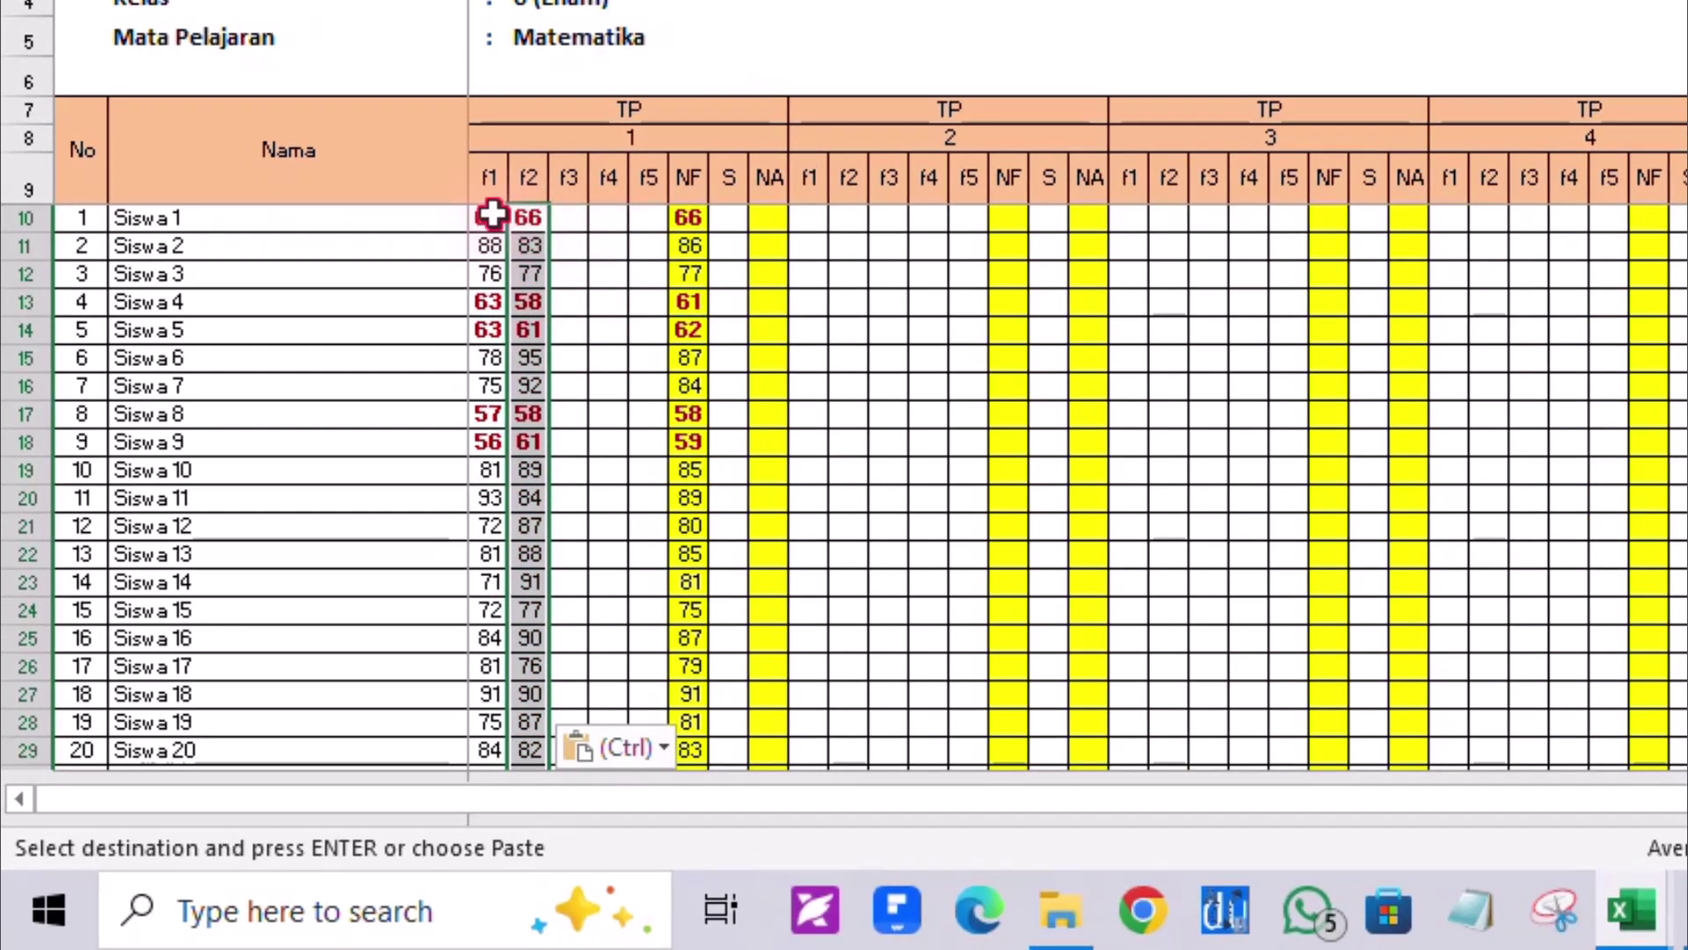
{"action": "left_click", "coordinate": [684, 217]}
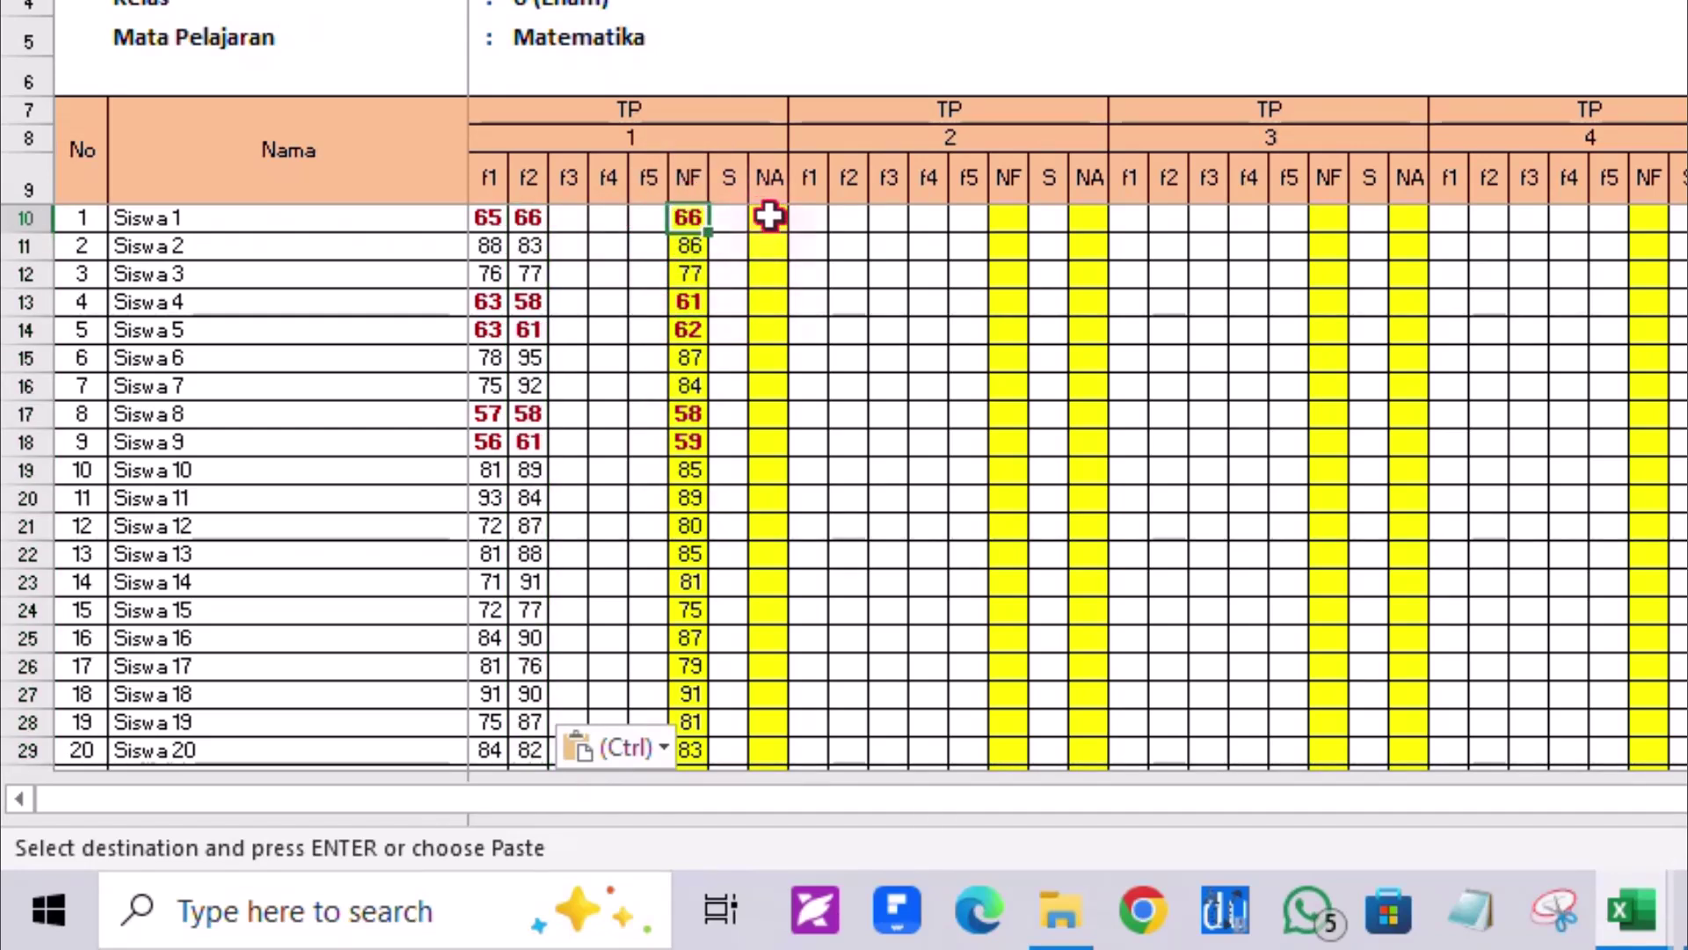
{"action": "left_click", "coordinate": [760, 214]}
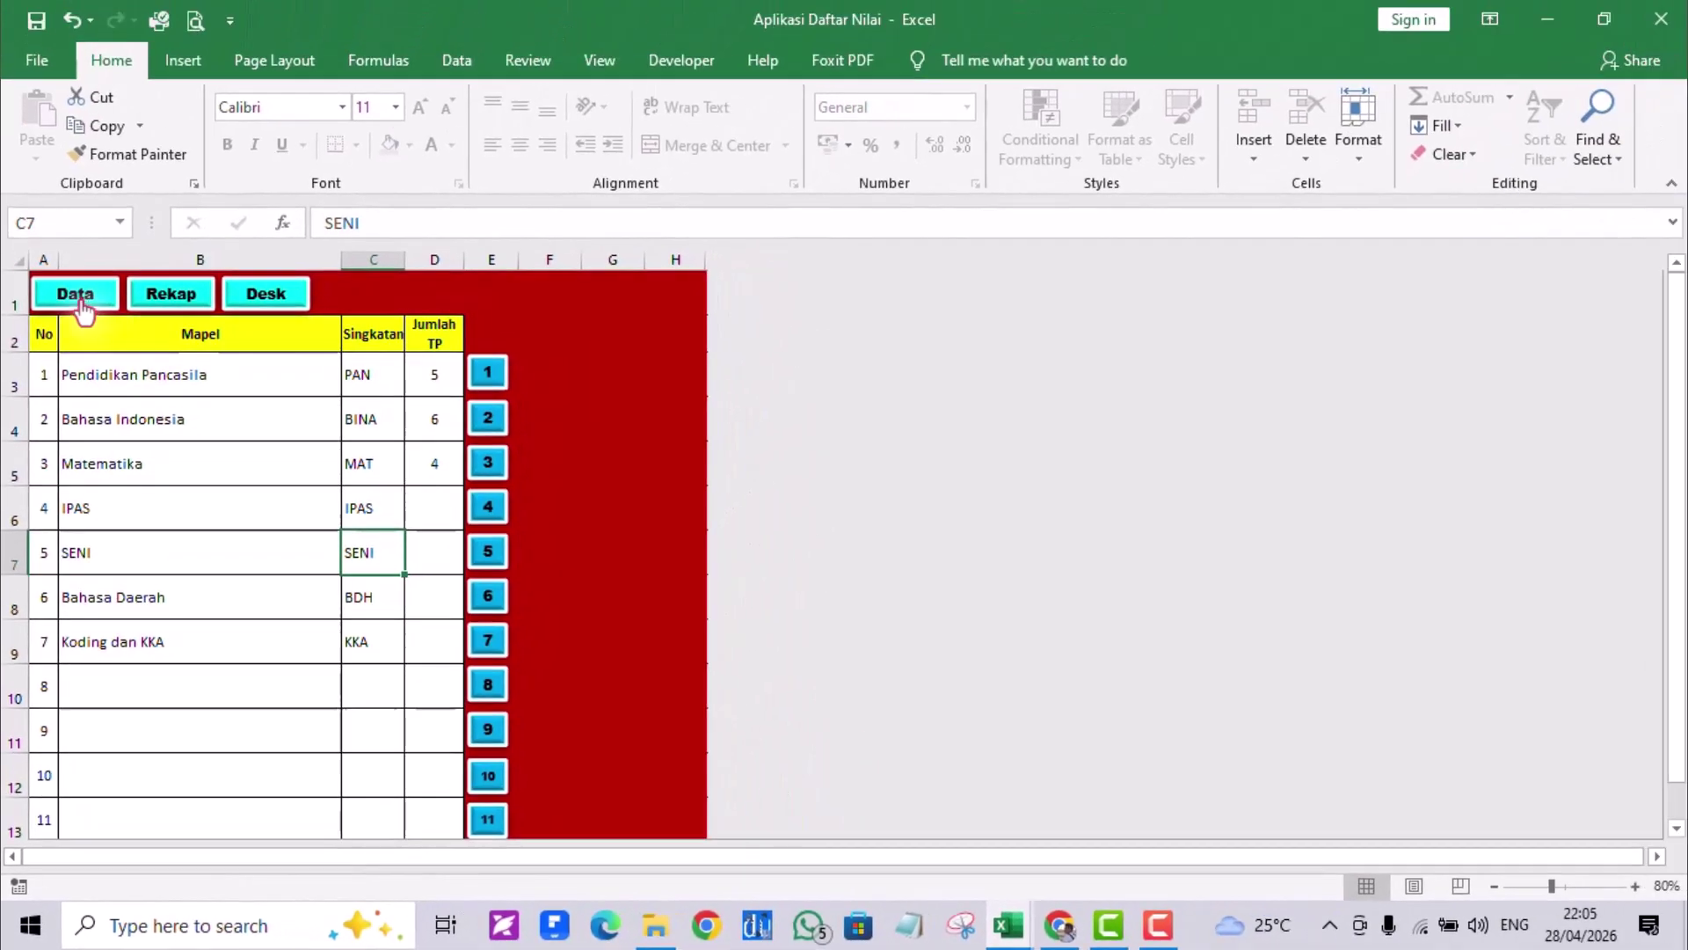
- Set the Formatif weight under Pembobotan to 1 on the data sheet and return to the home subject list
{"action": "left_click", "coordinate": [68, 289]}
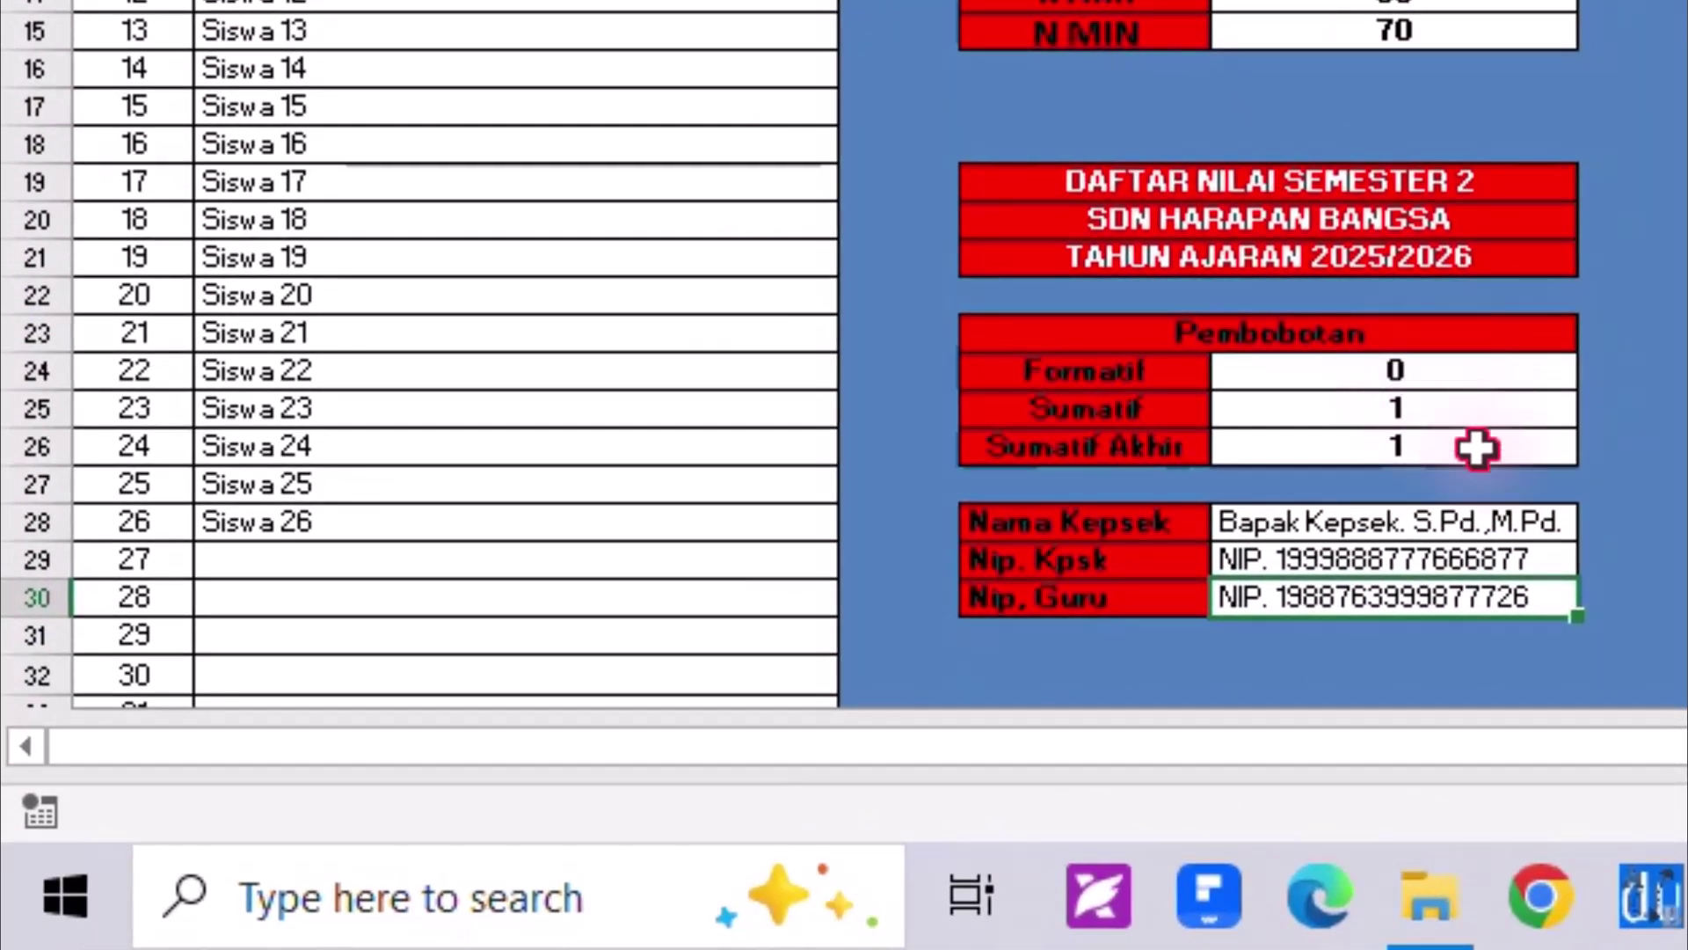
{"action": "left_click", "coordinate": [1449, 376]}
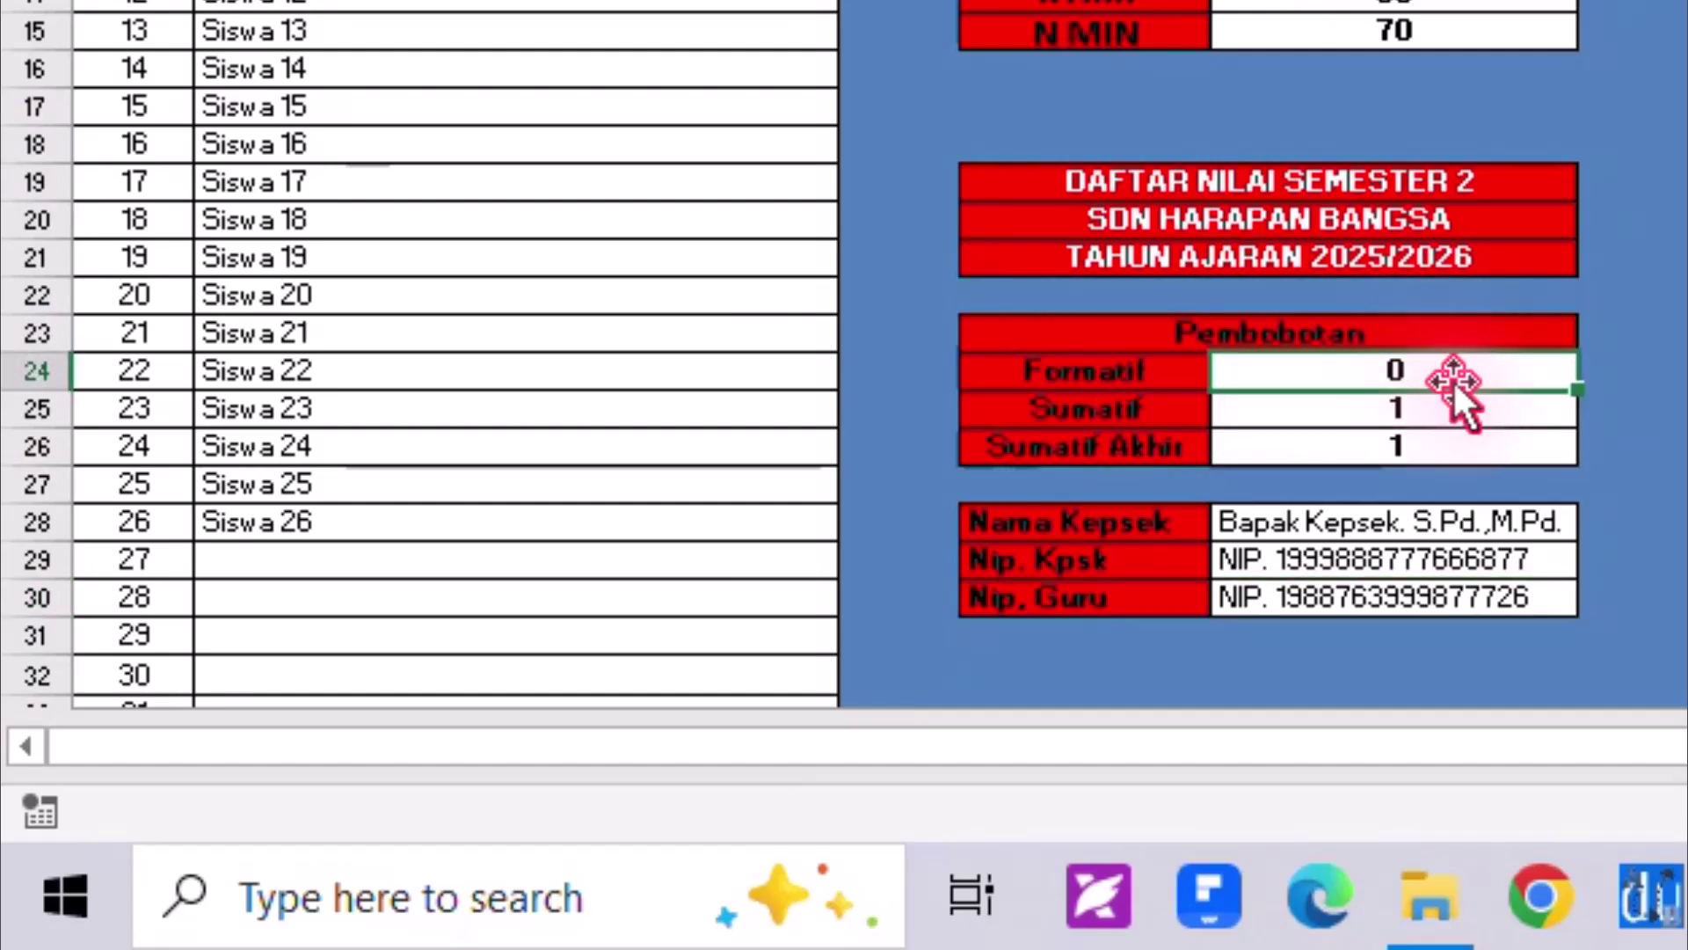
{"action": "type", "text": "1"}
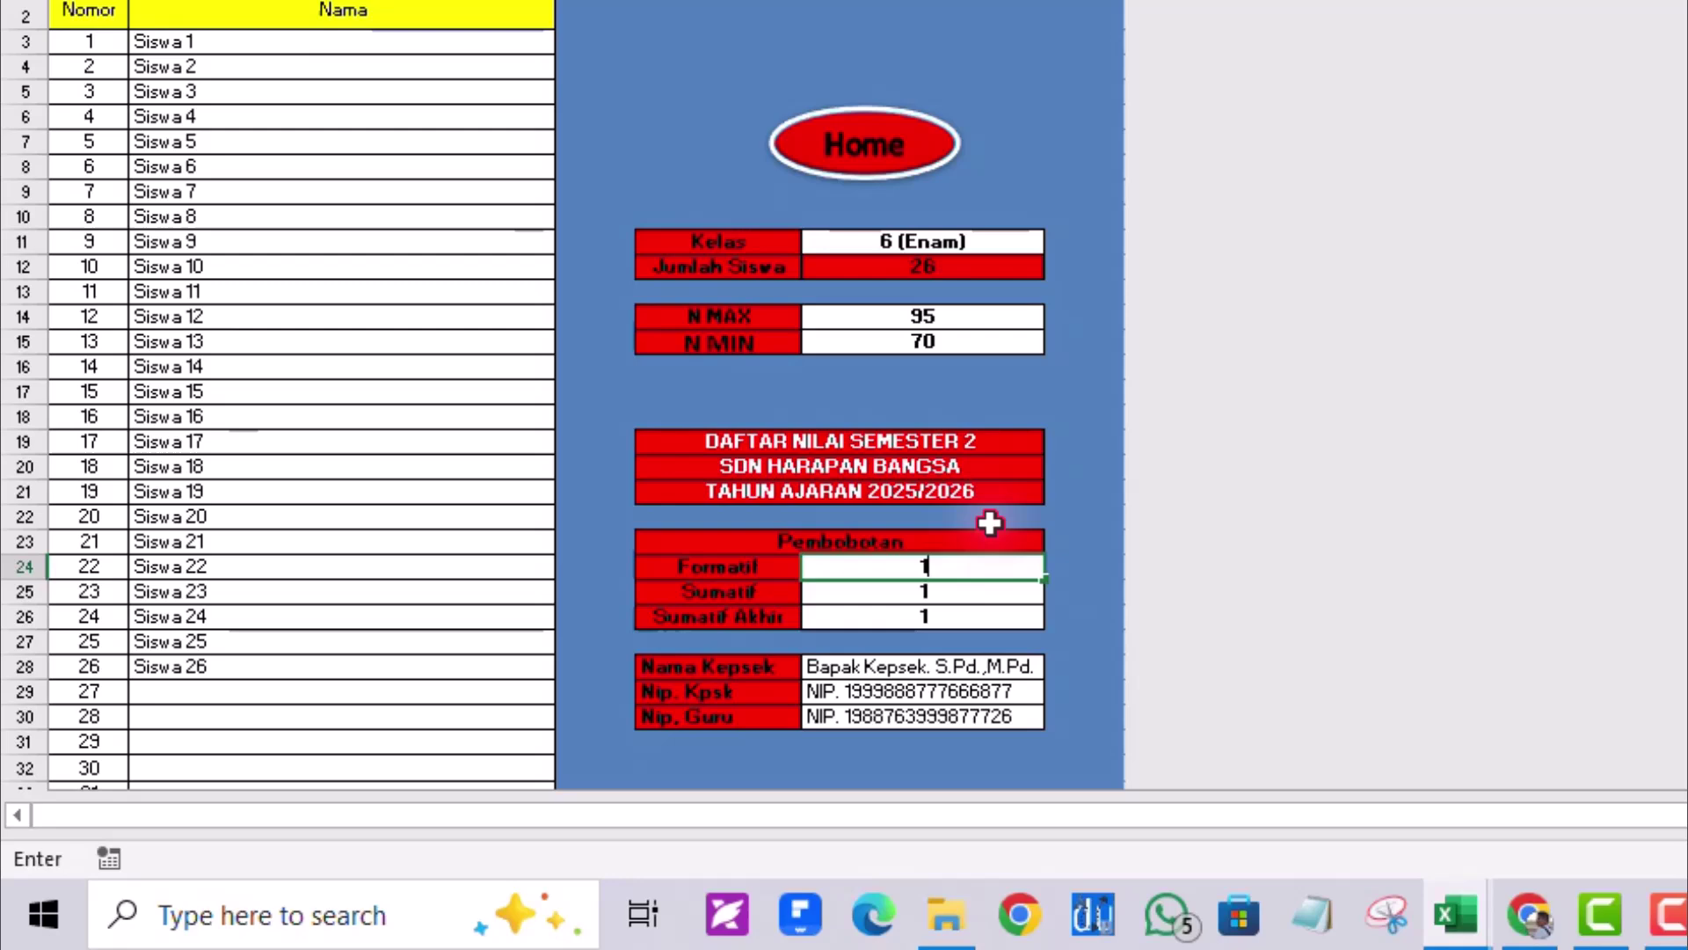
{"action": "left_click", "coordinate": [1494, 303]}
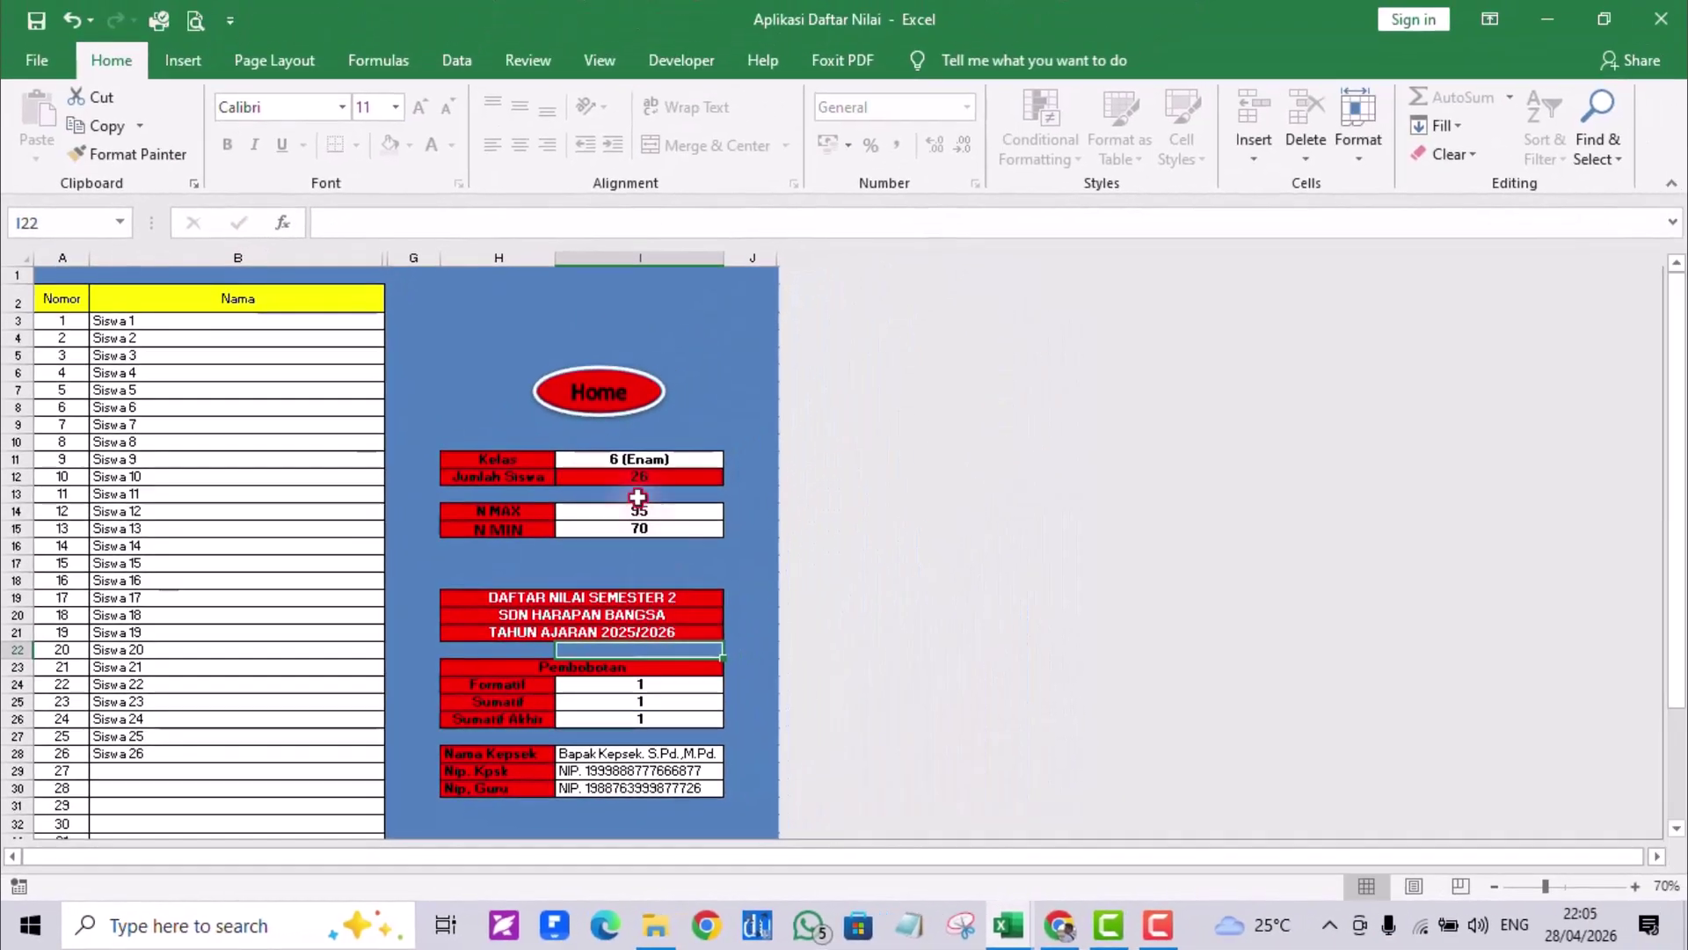
{"action": "left_click", "coordinate": [599, 388]}
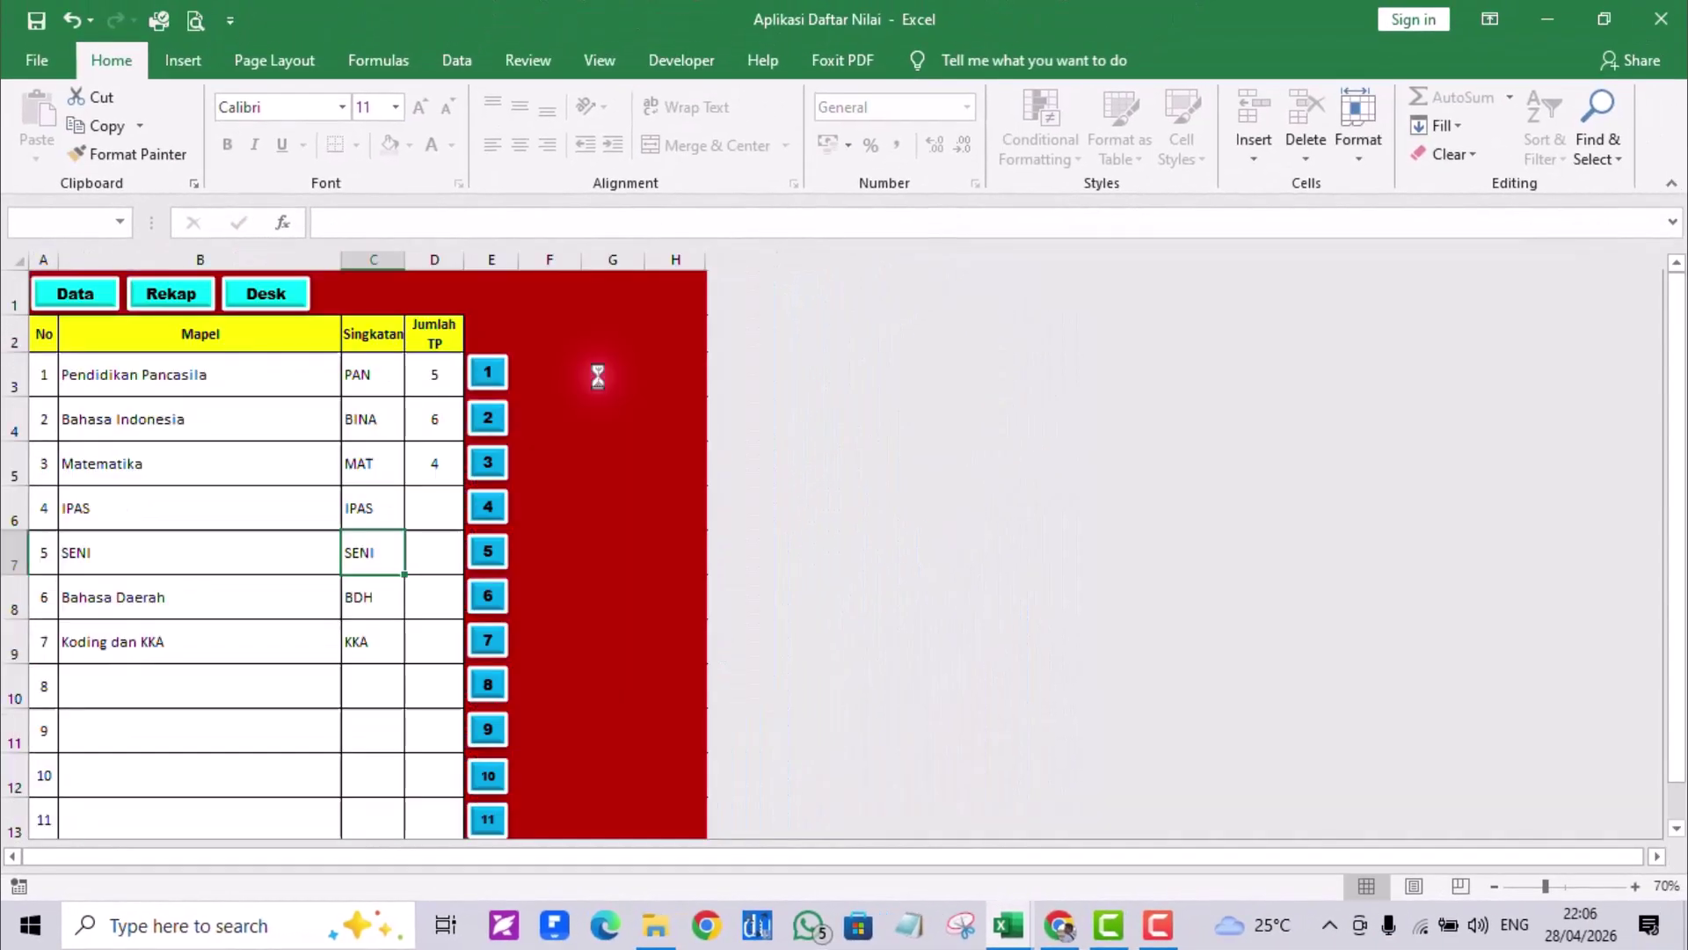
{"action": "left_click", "coordinate": [490, 368]}
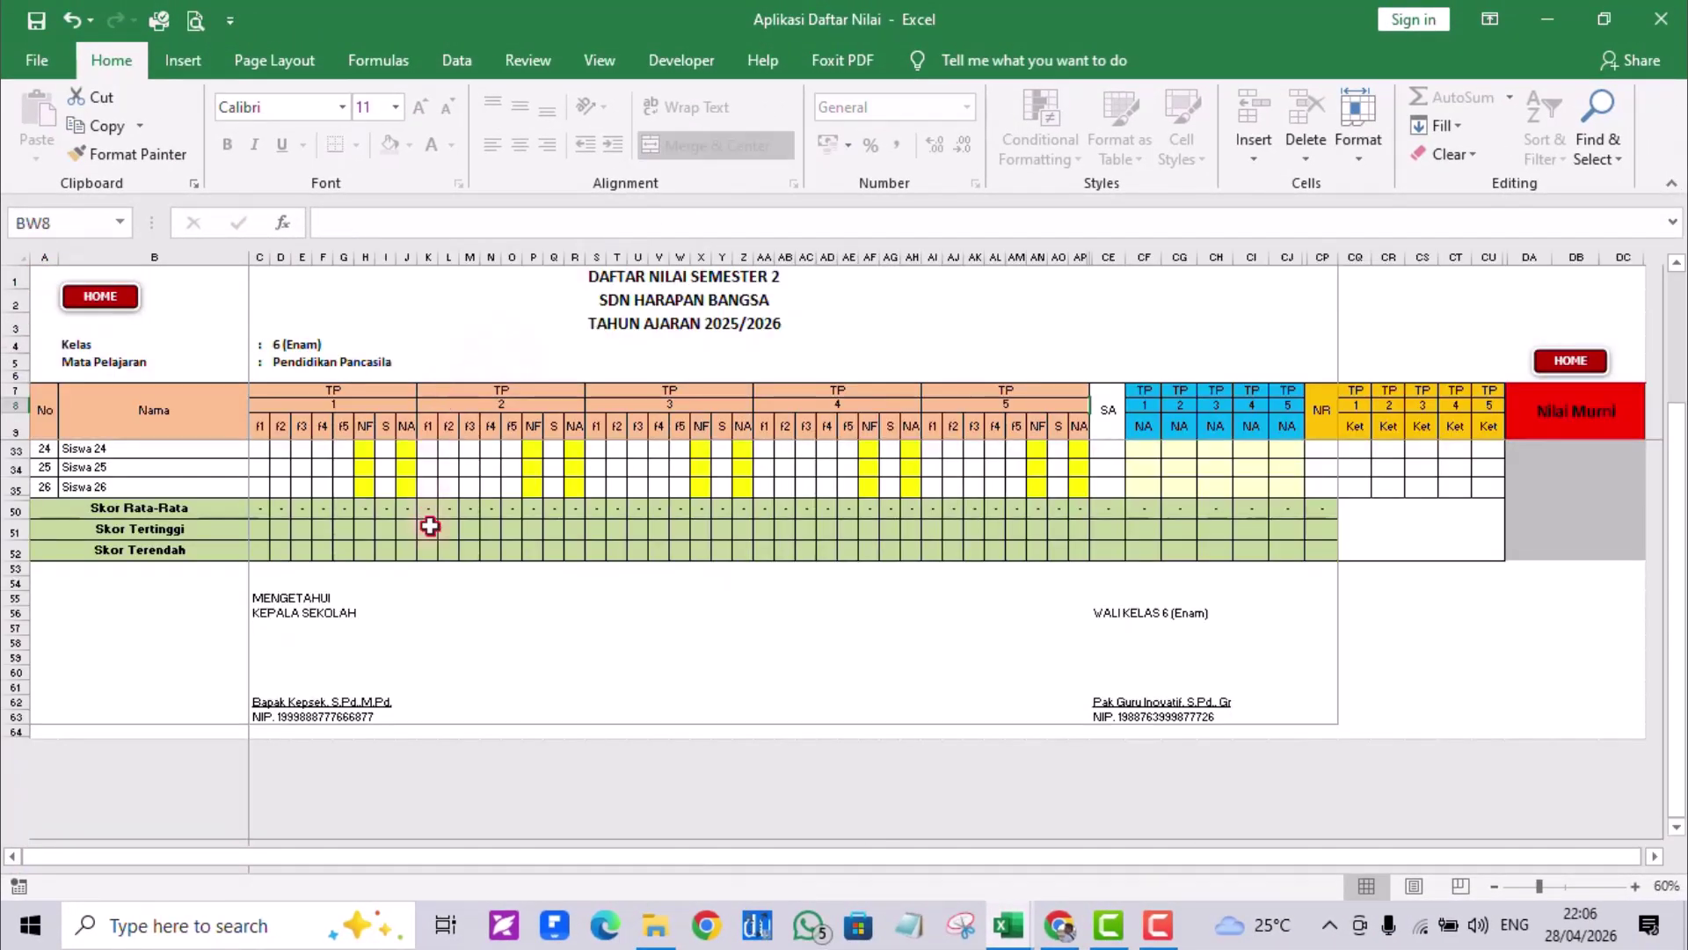
{"action": "scroll", "coordinate": [425, 532], "scroll_direction": "up", "scroll_amount": 4}
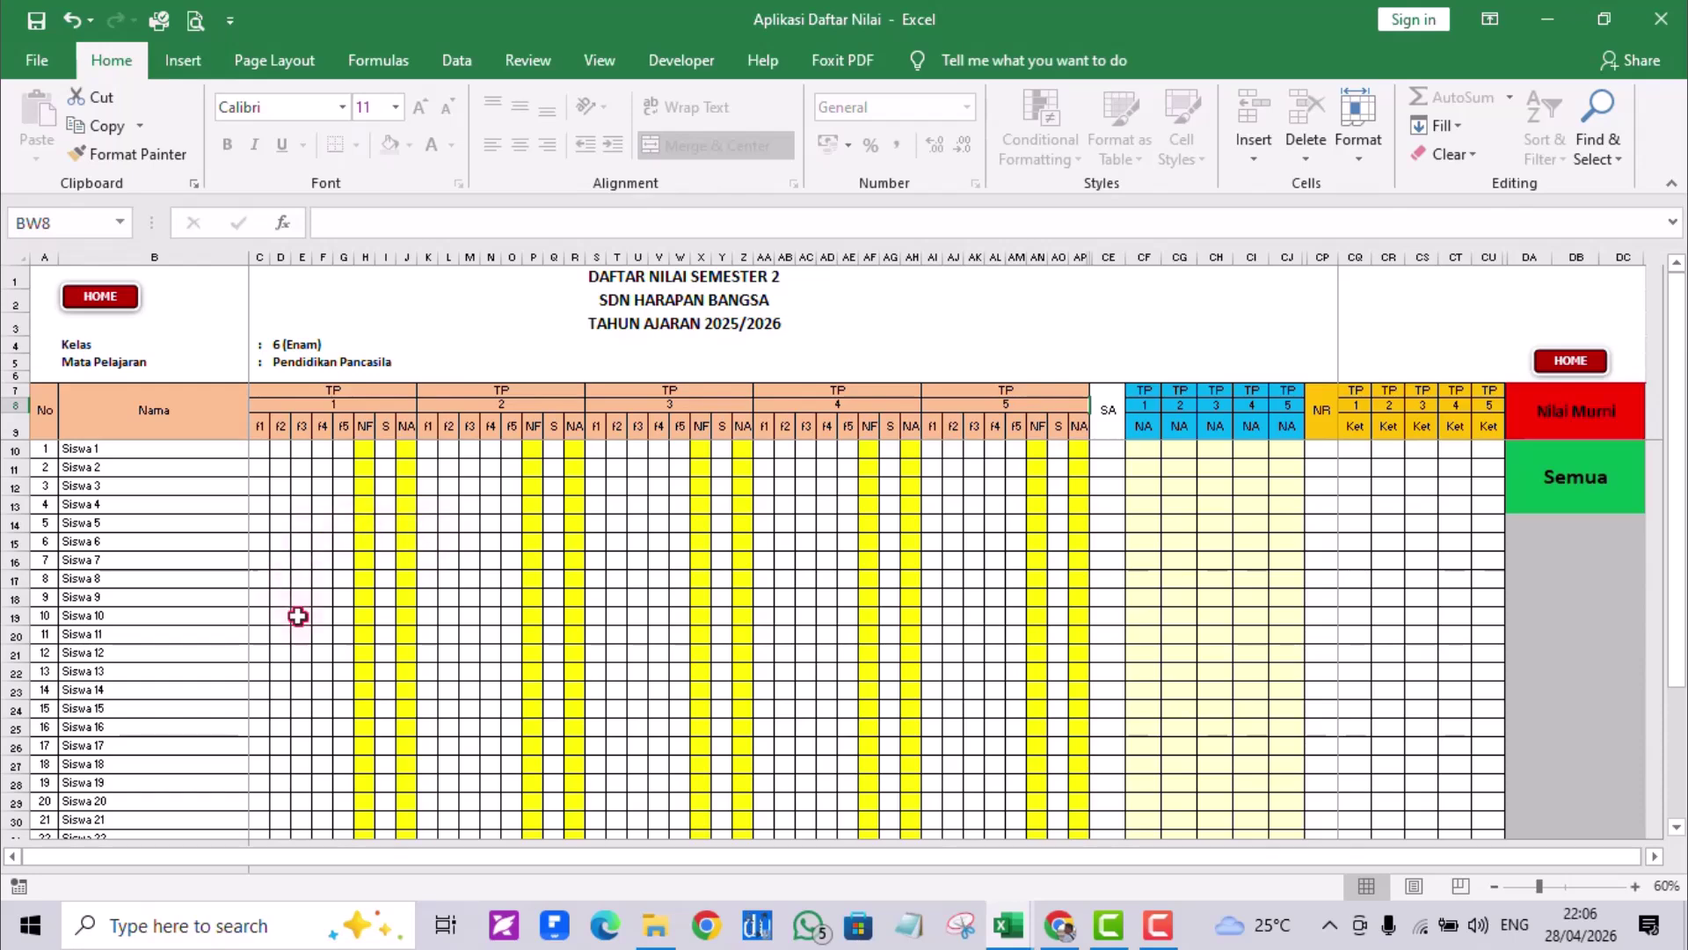
{"action": "left_click", "coordinate": [115, 319]}
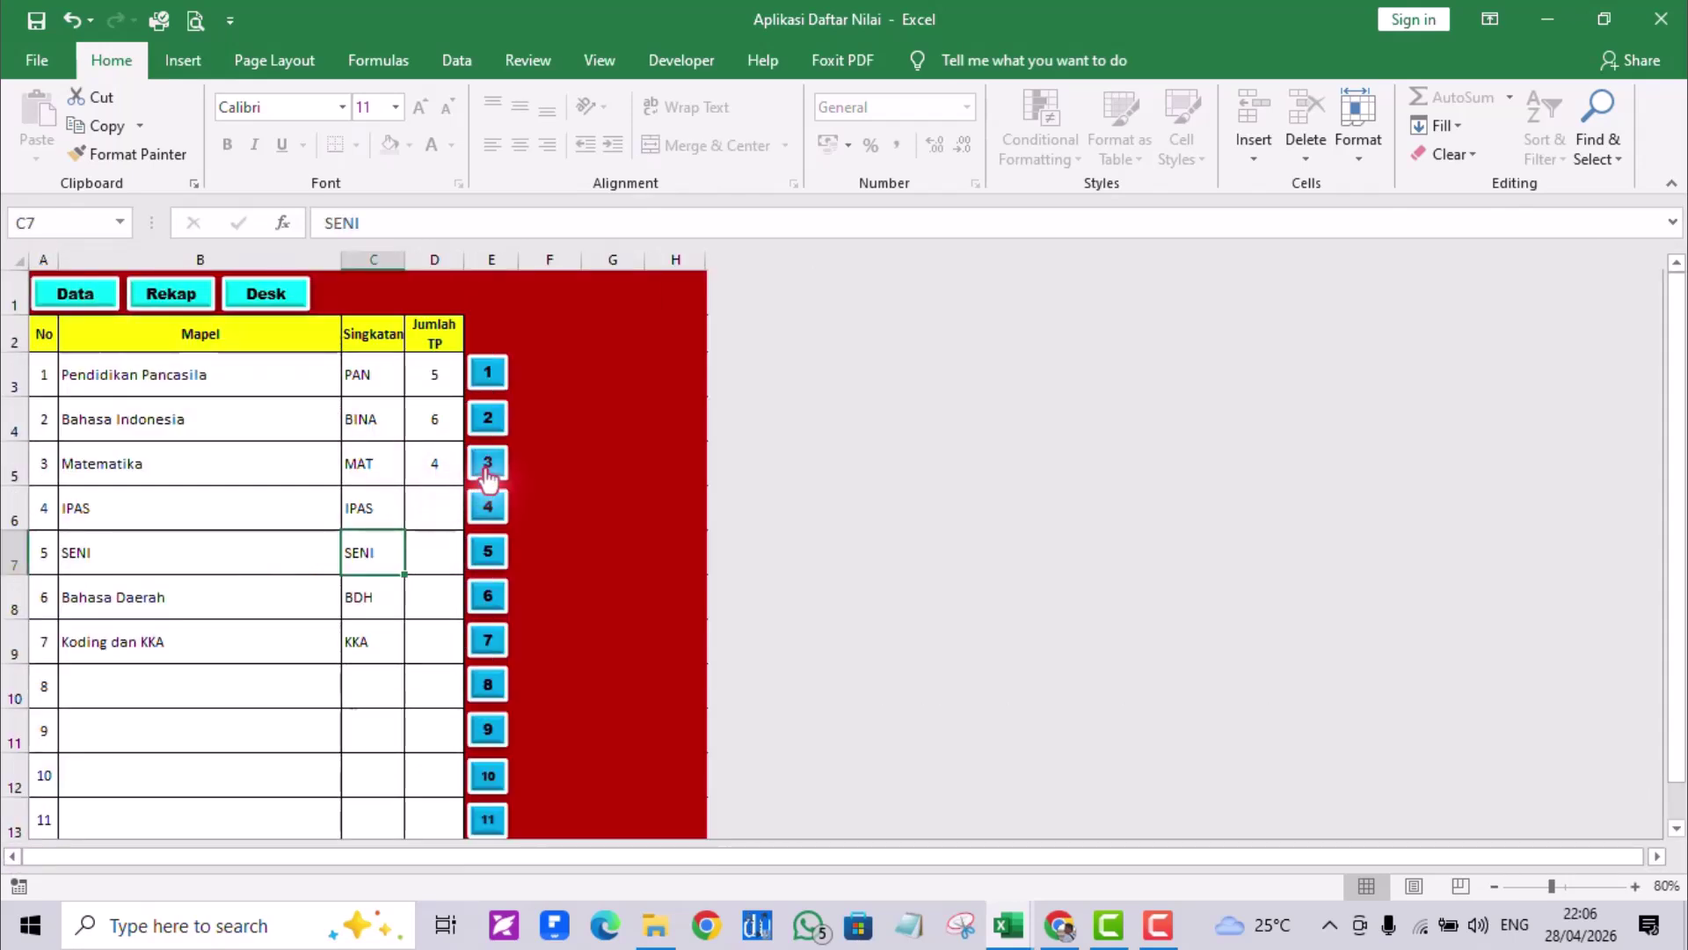
- On the Matematika grade sheet, enter 90 as Siswa 1's S score in TP 1 and check the NF and NA grades
{"action": "left_click", "coordinate": [480, 457]}
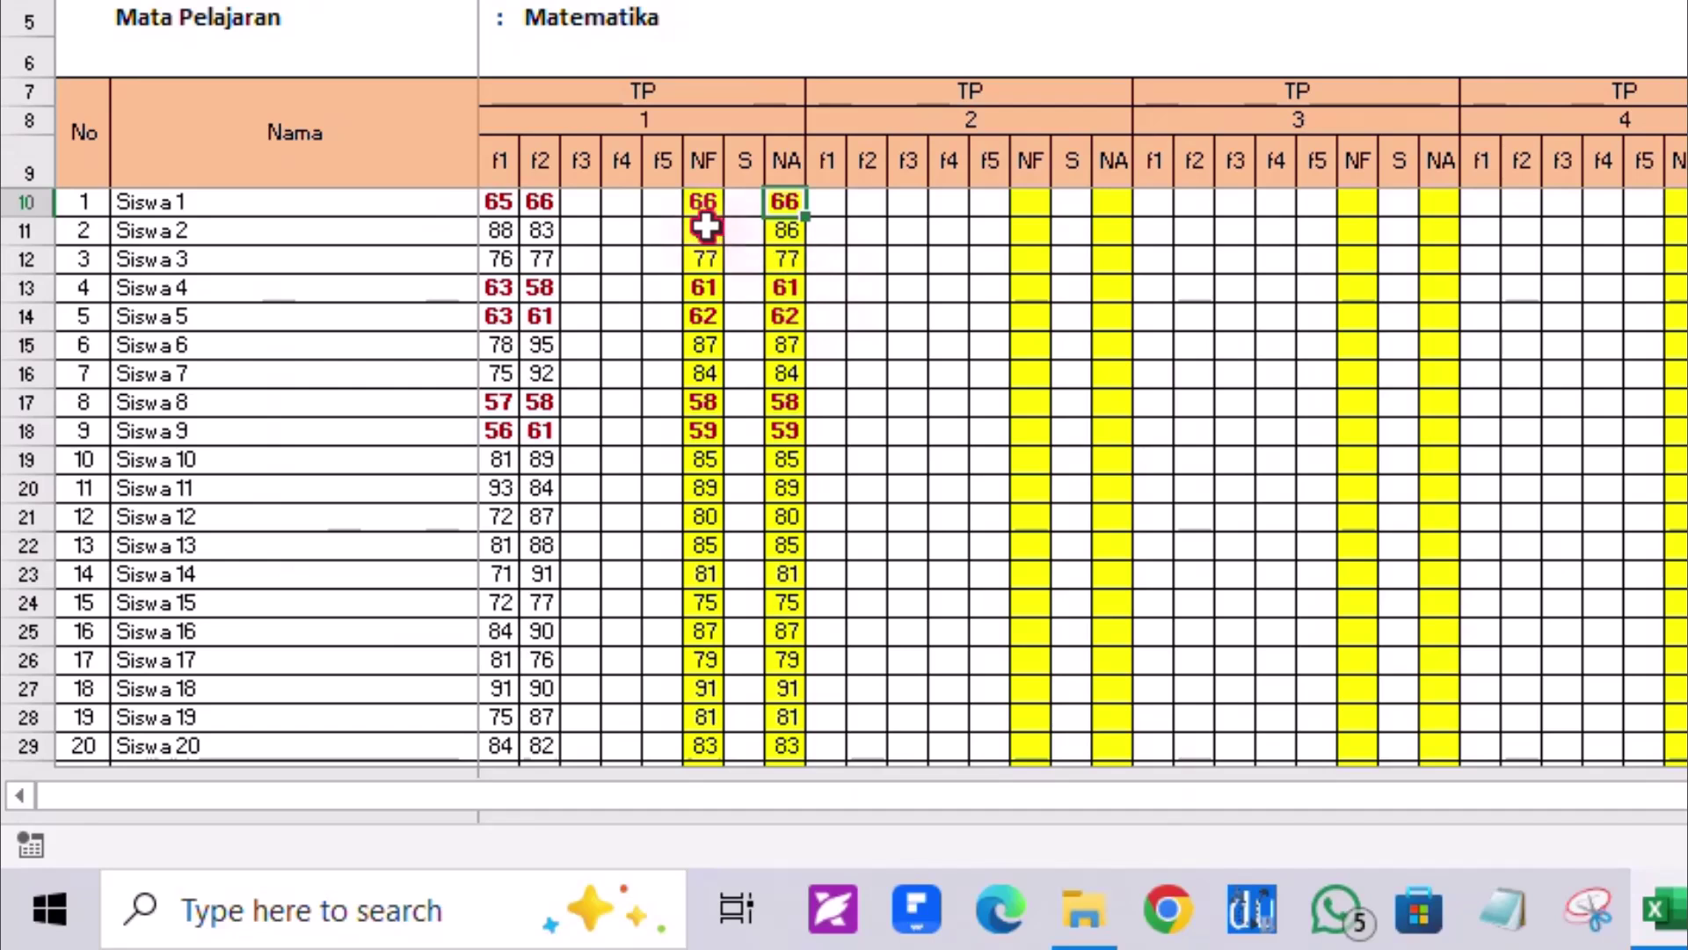
{"action": "left_click", "coordinate": [747, 207]}
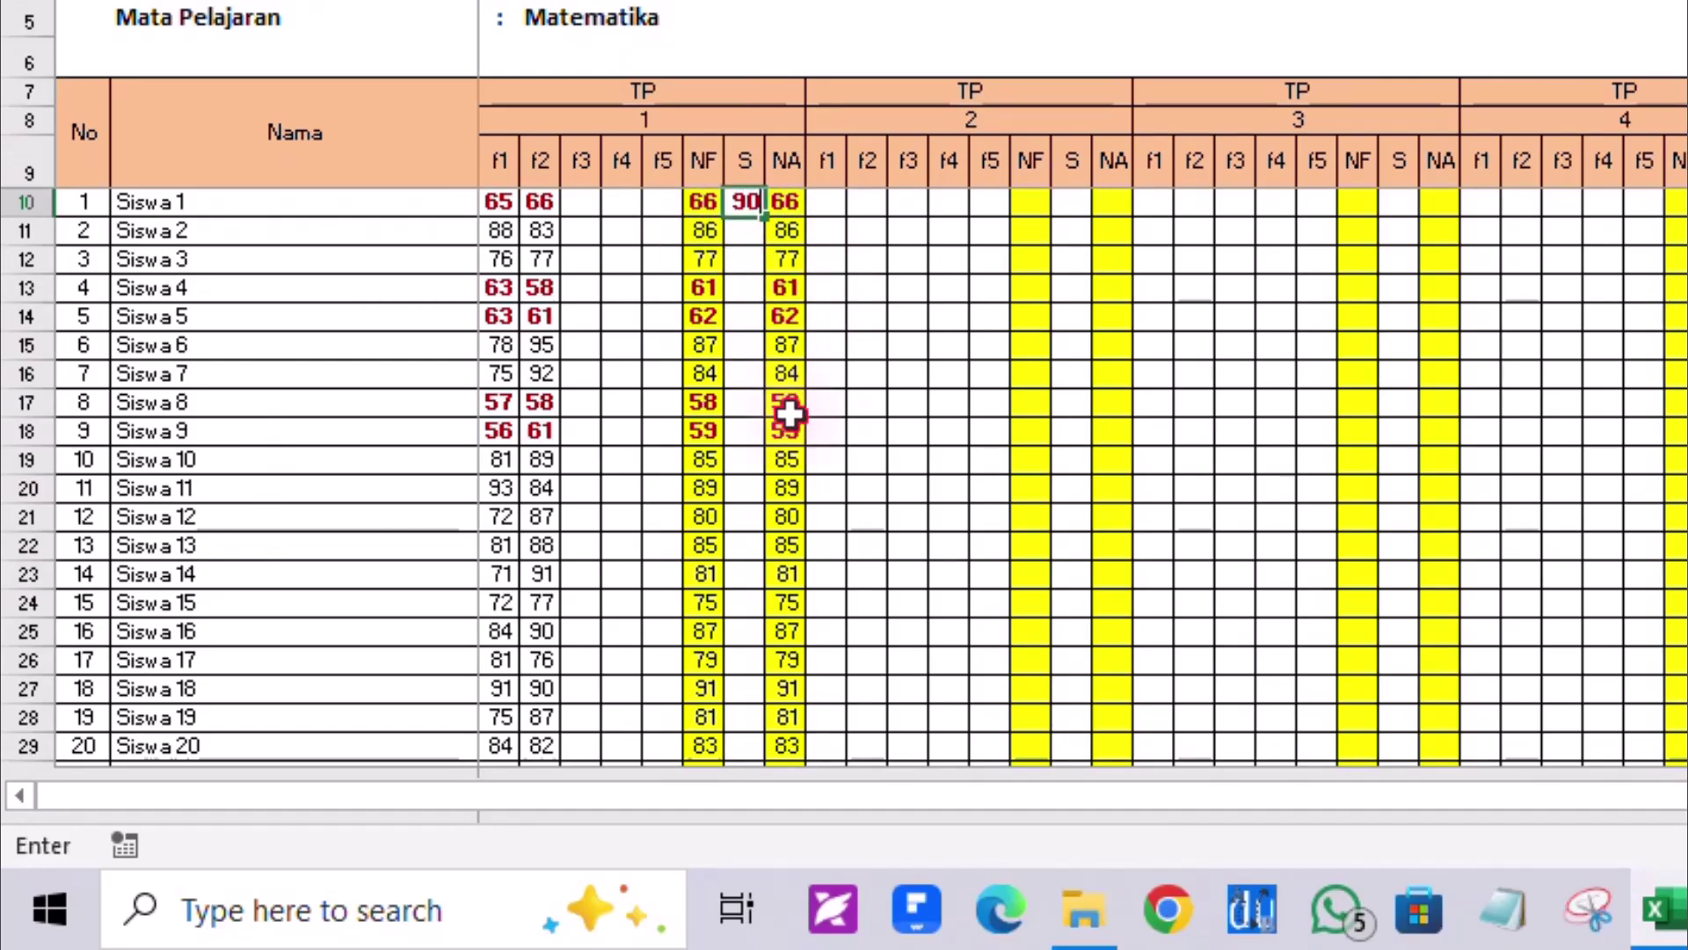
{"action": "type", "text": "90"}
{"action": "key", "text": "Return"}
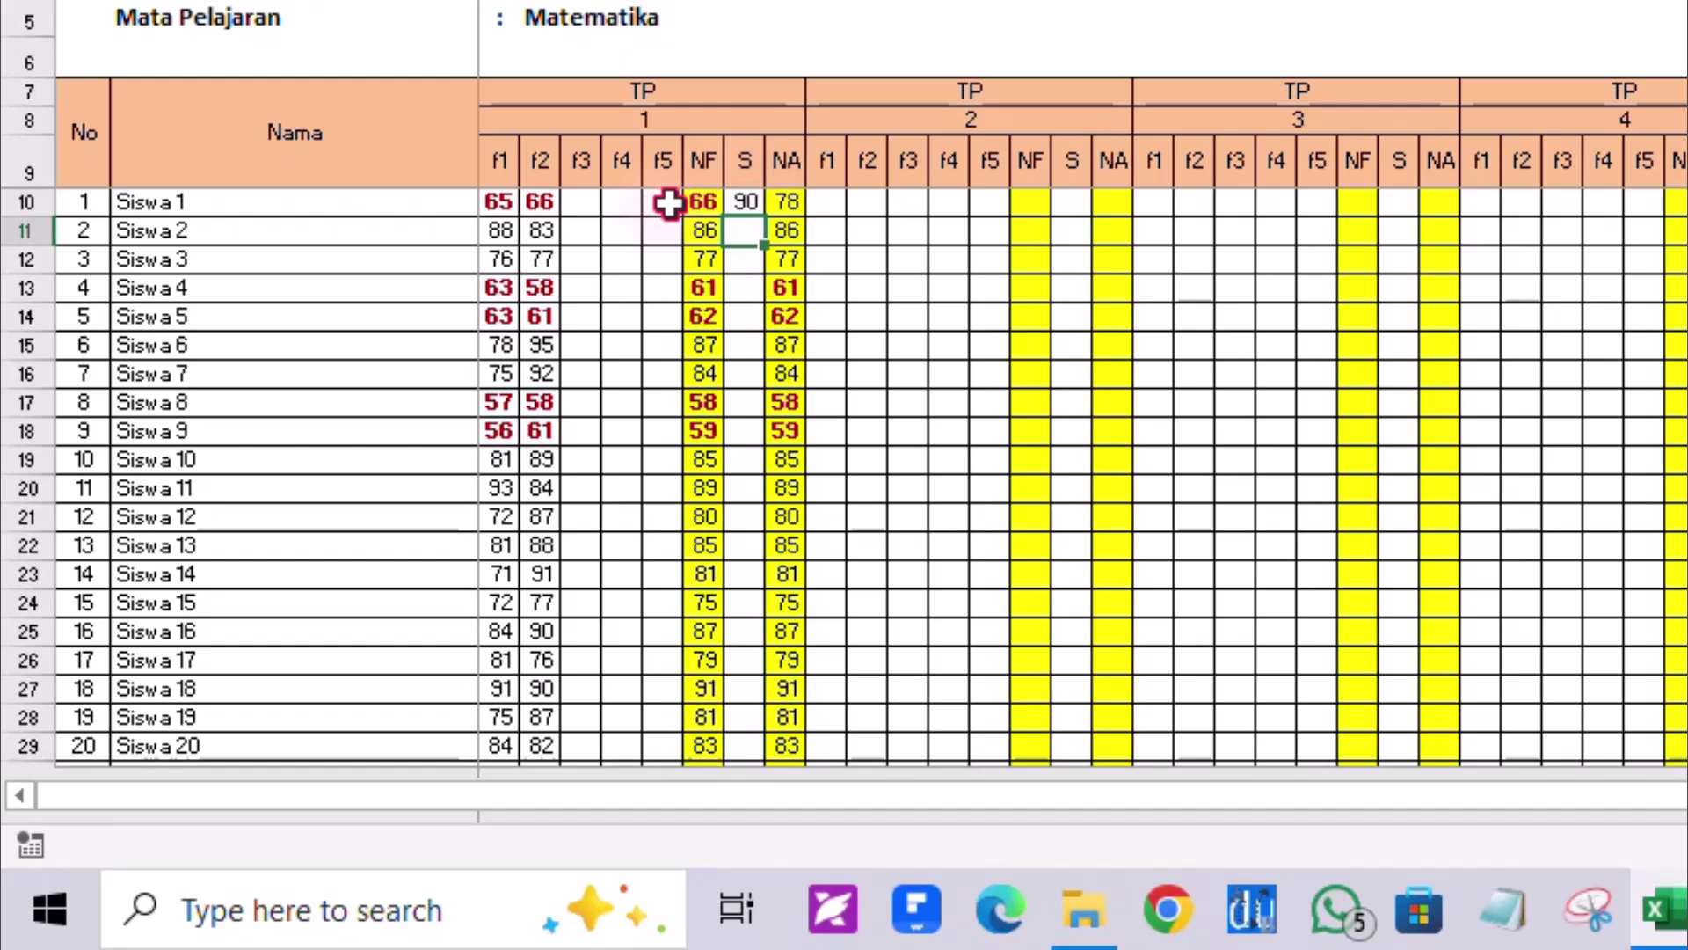
{"action": "left_click", "coordinate": [697, 203]}
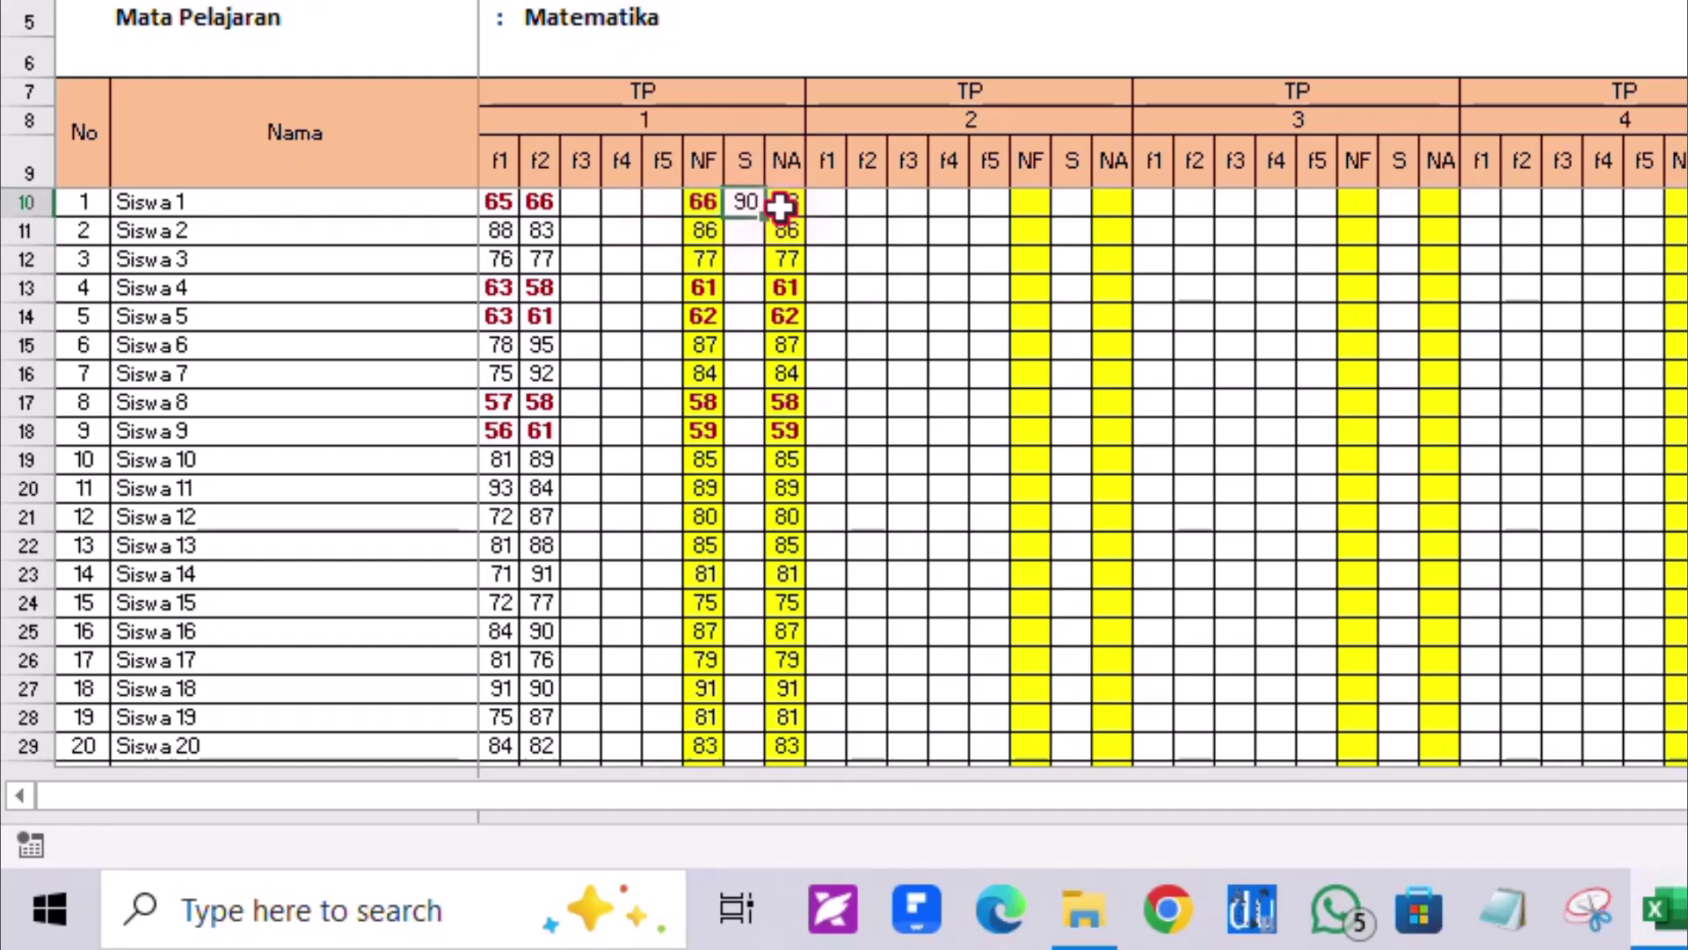
{"action": "left_click", "coordinate": [781, 203]}
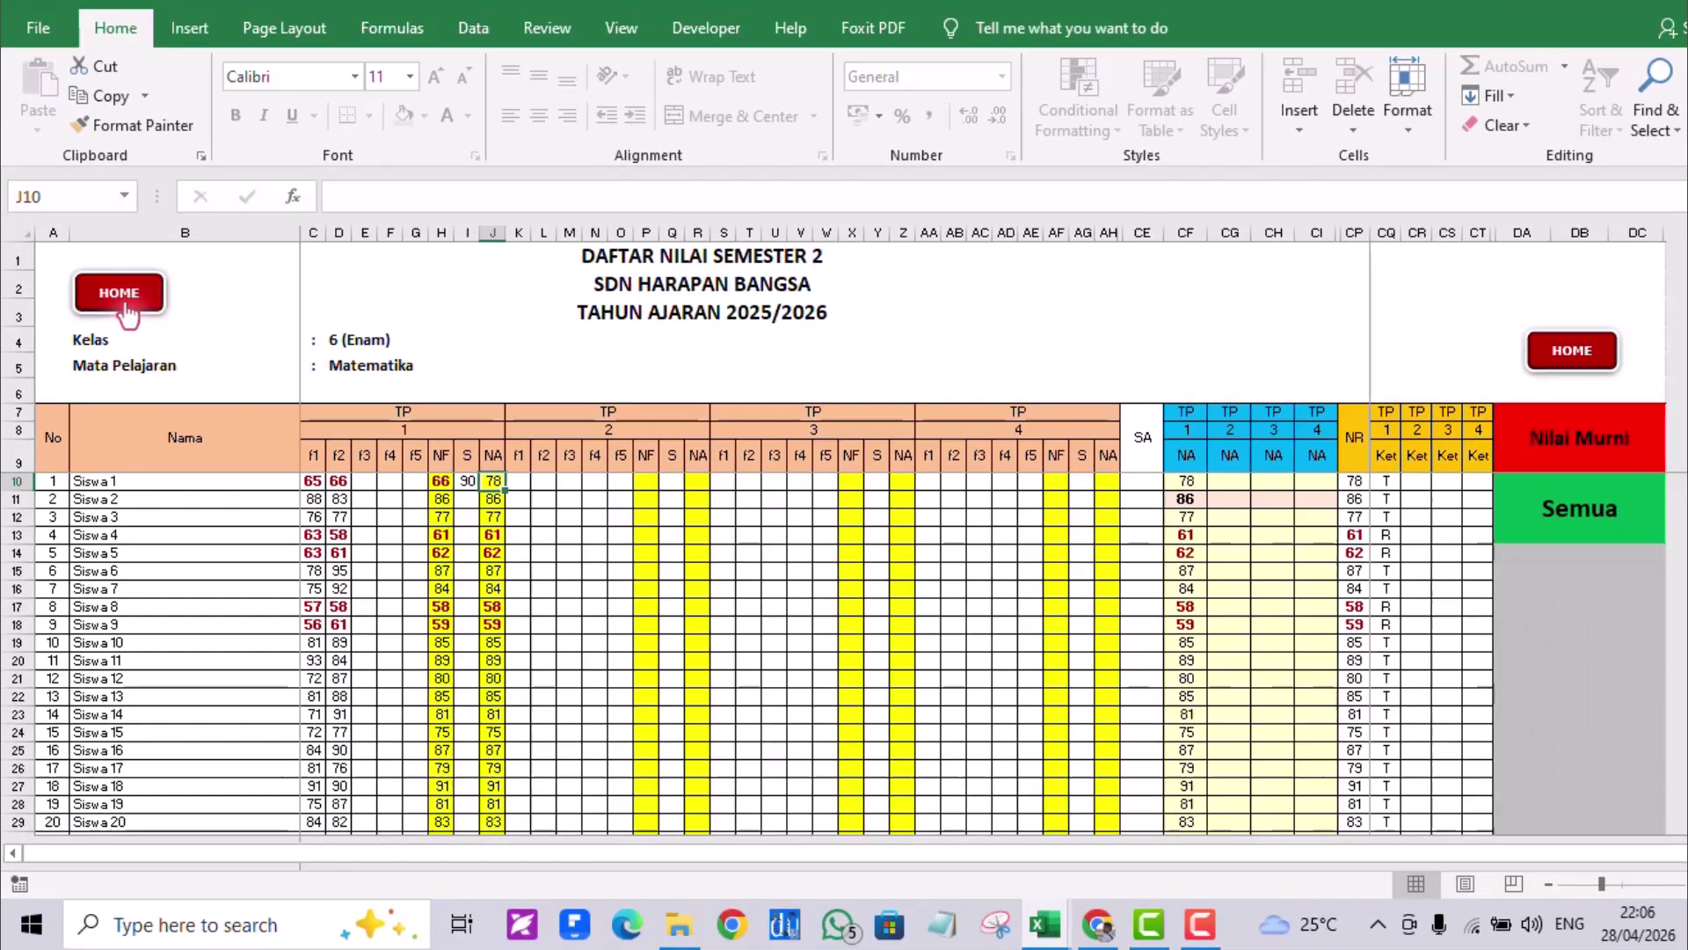
- Clear the Formatif weight under Pembobotan on the data sheet and reopen the Matematika grade sheet
{"action": "left_click", "coordinate": [124, 305]}
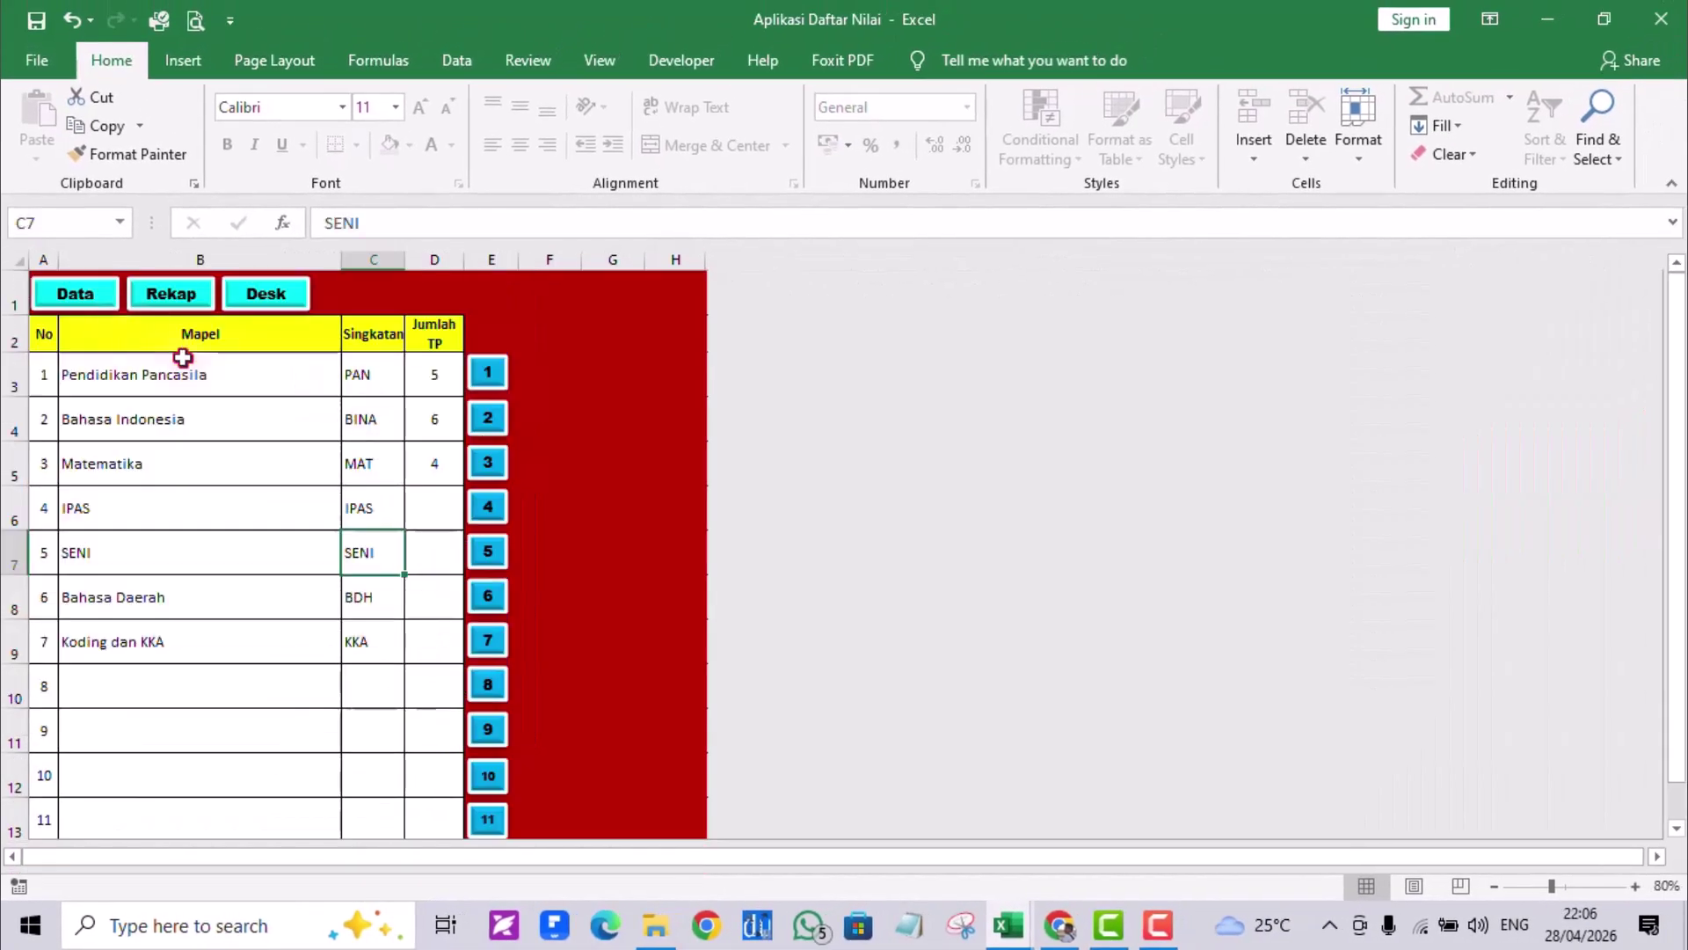
{"action": "left_click", "coordinate": [54, 298]}
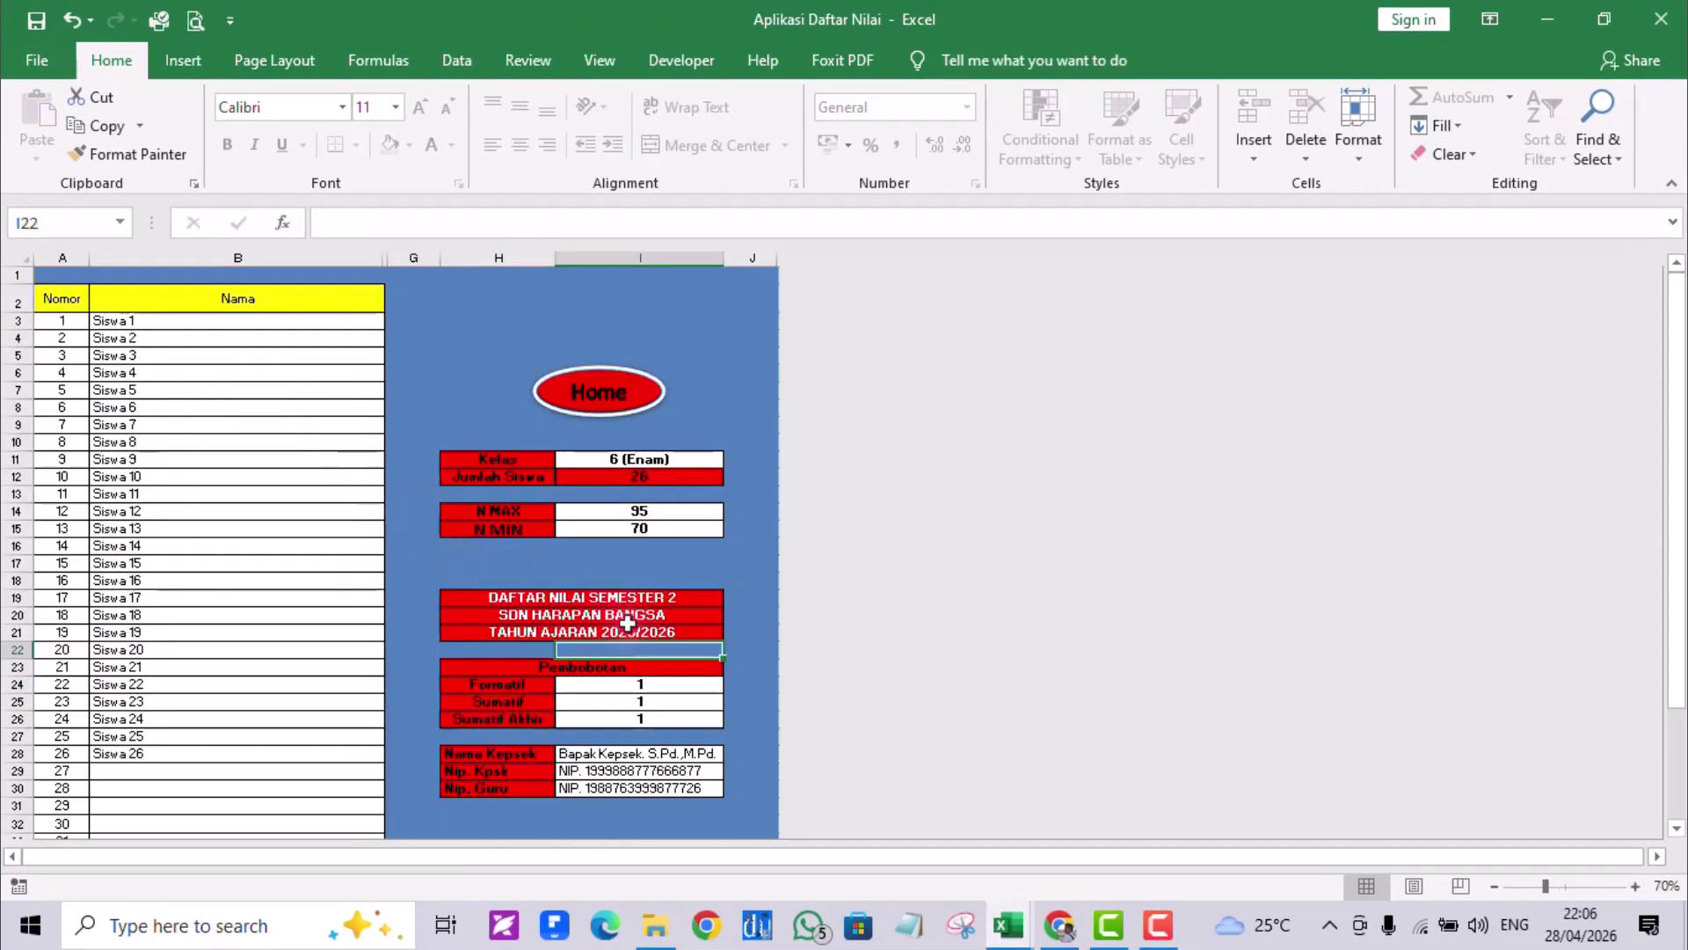
{"action": "left_click", "coordinate": [656, 691]}
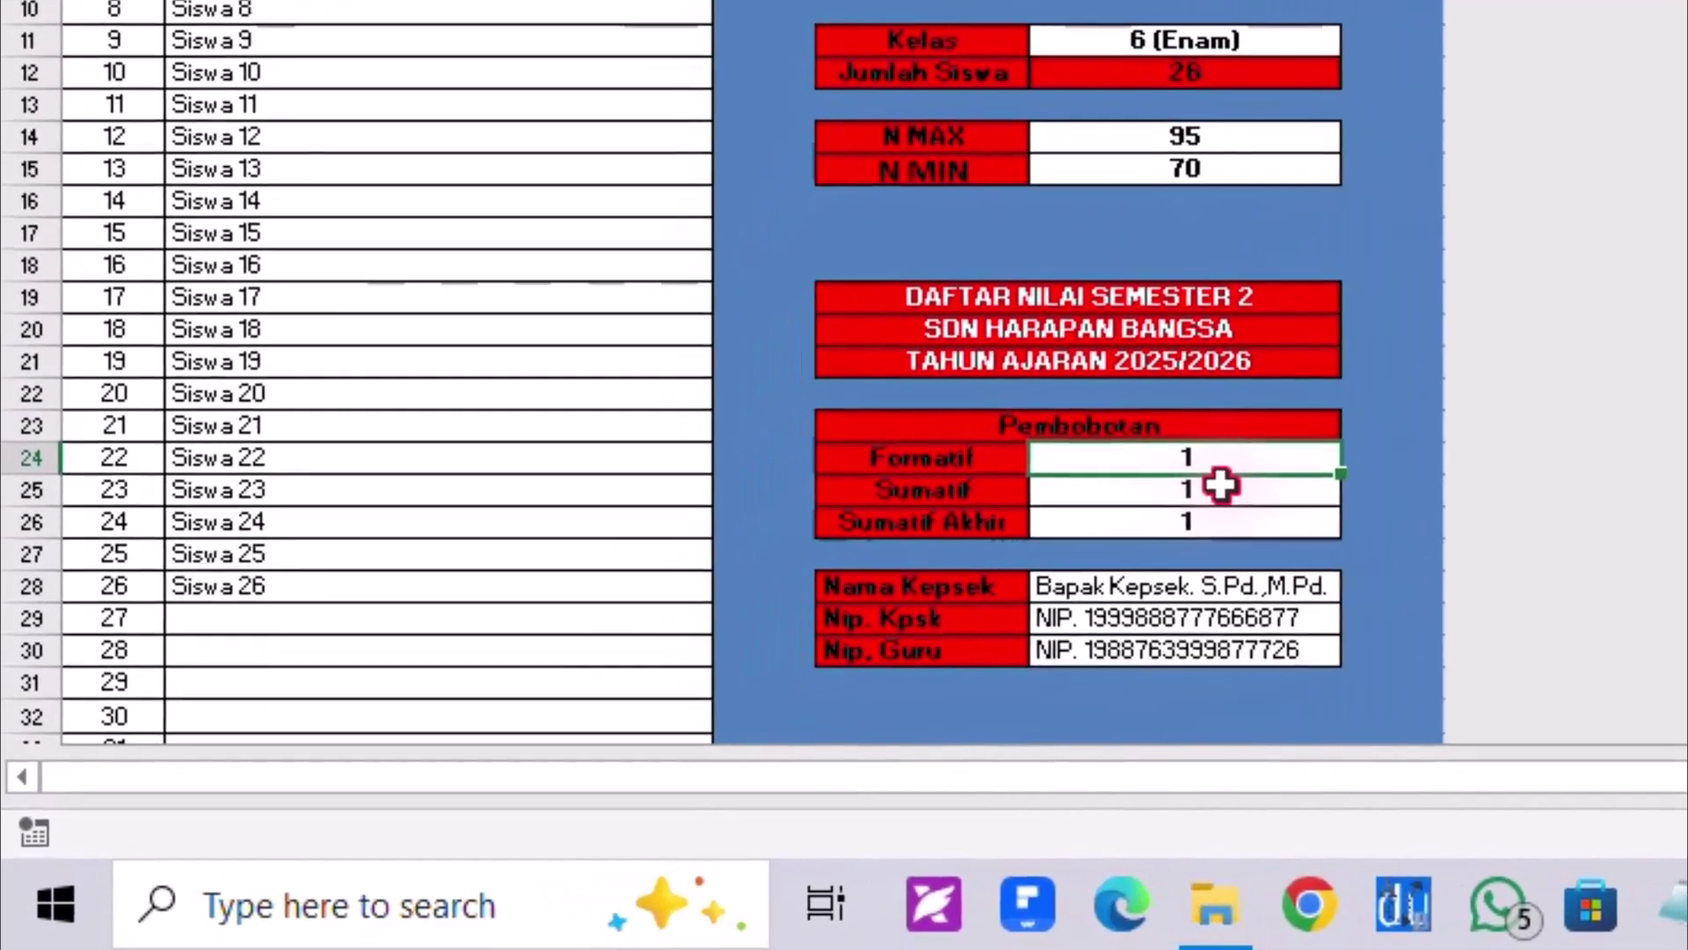
{"action": "key", "text": "Delete"}
{"action": "left_click", "coordinate": [1183, 394]}
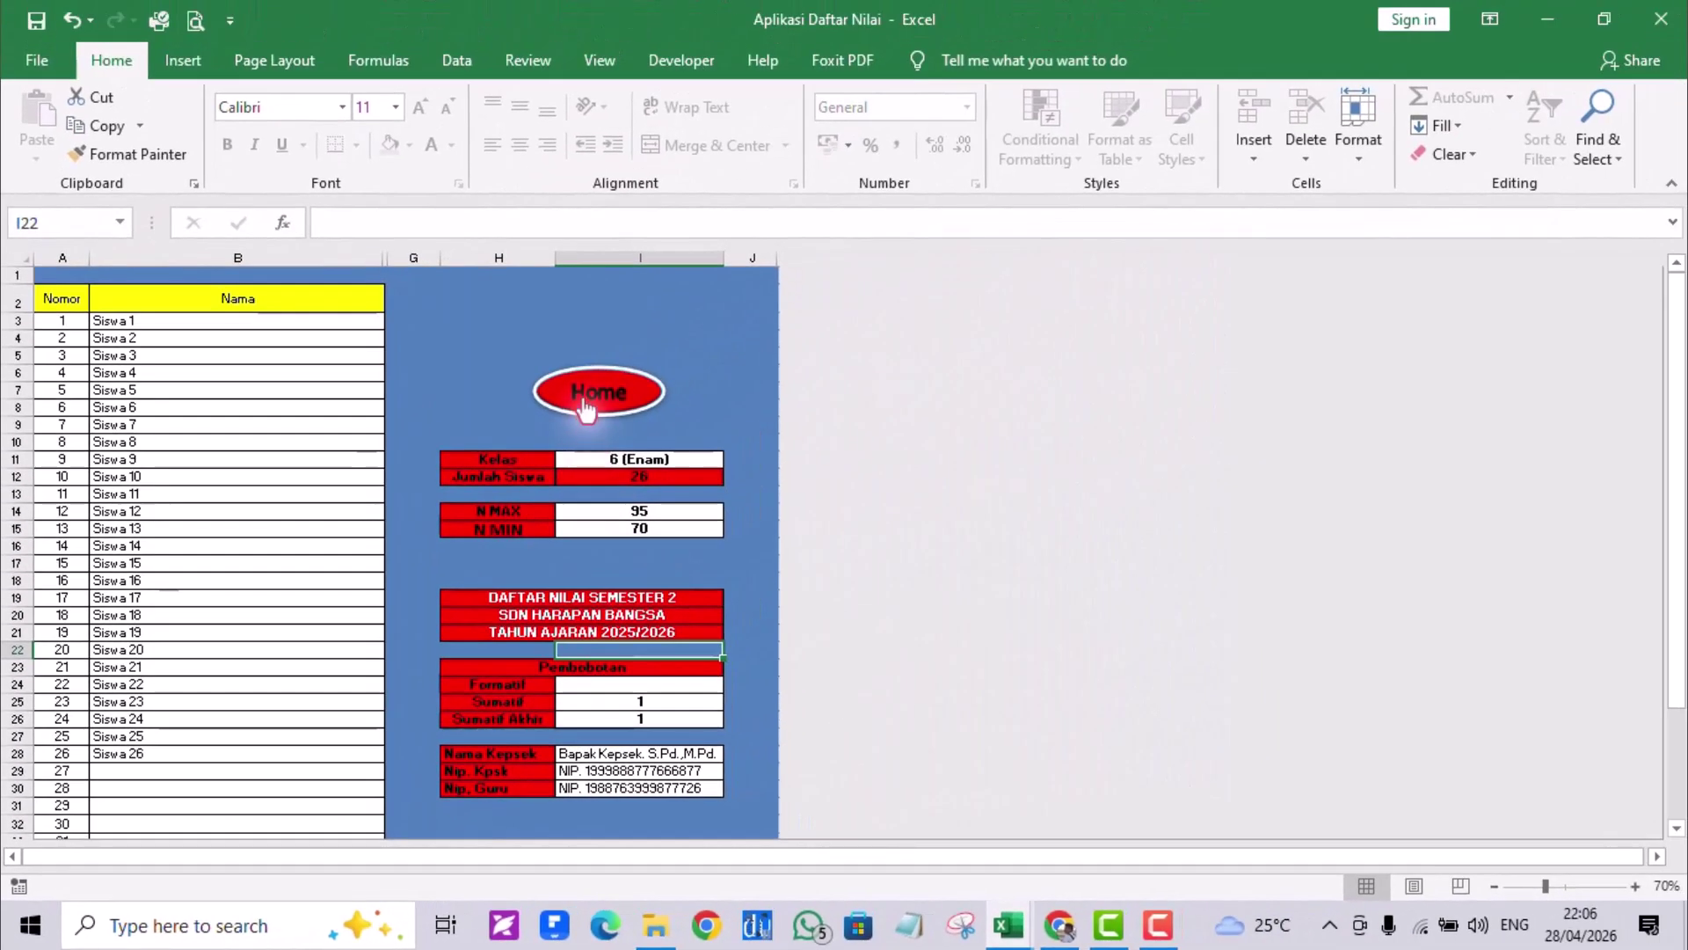
{"action": "left_click", "coordinate": [585, 404]}
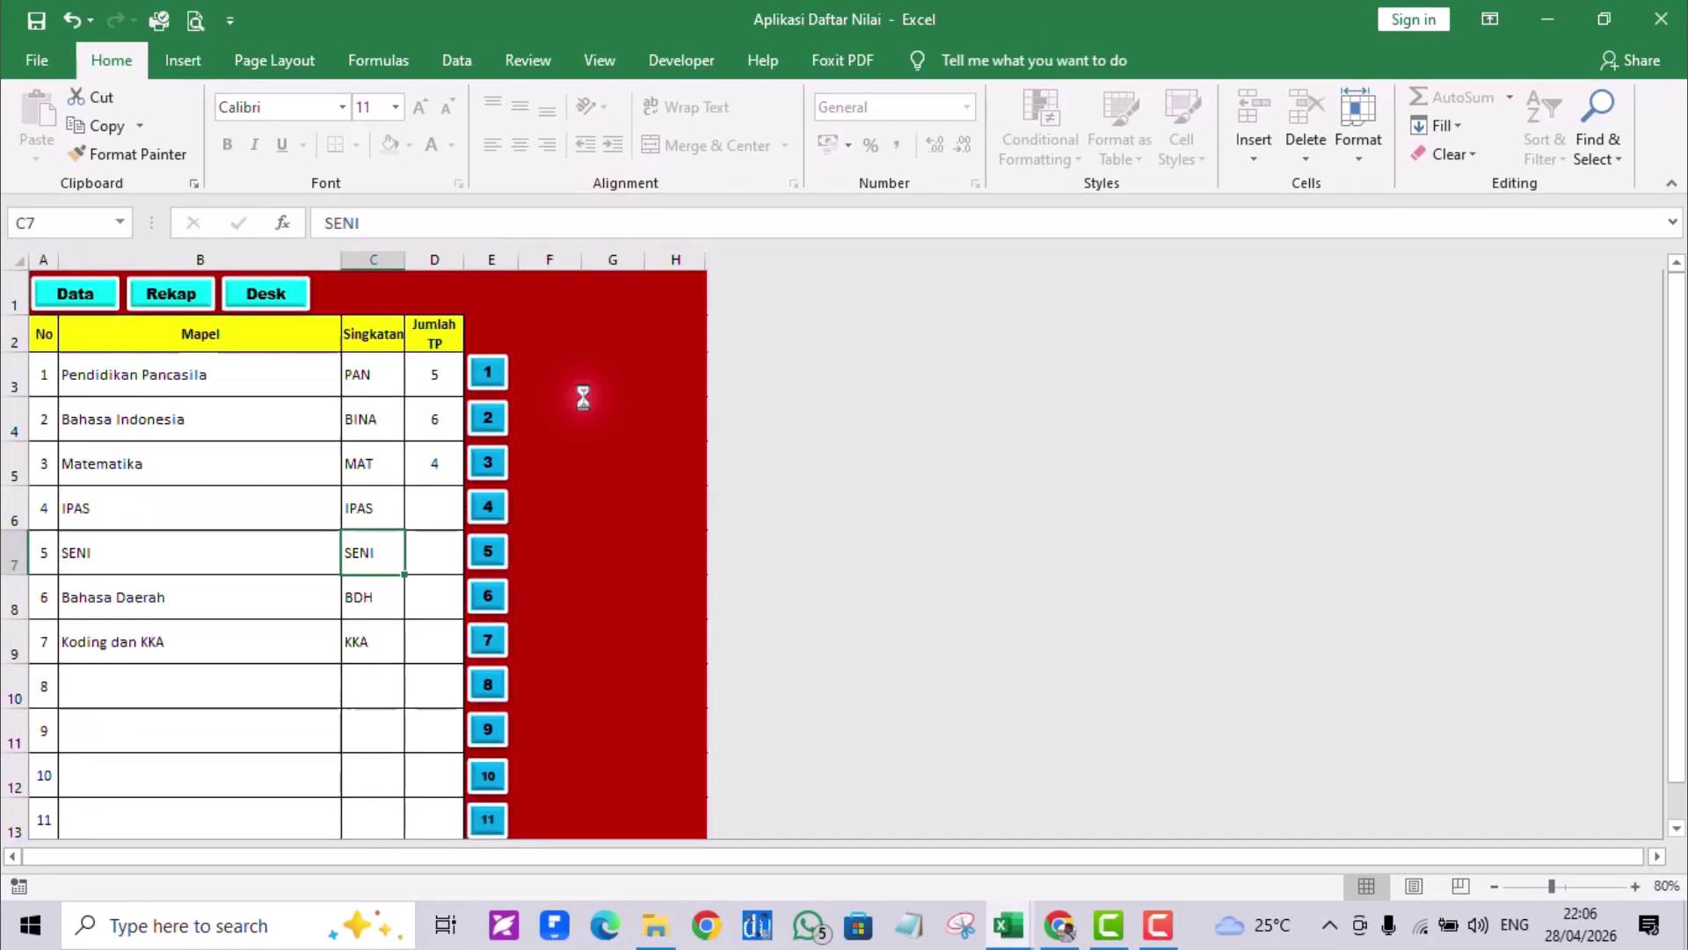
{"action": "left_click", "coordinate": [479, 466]}
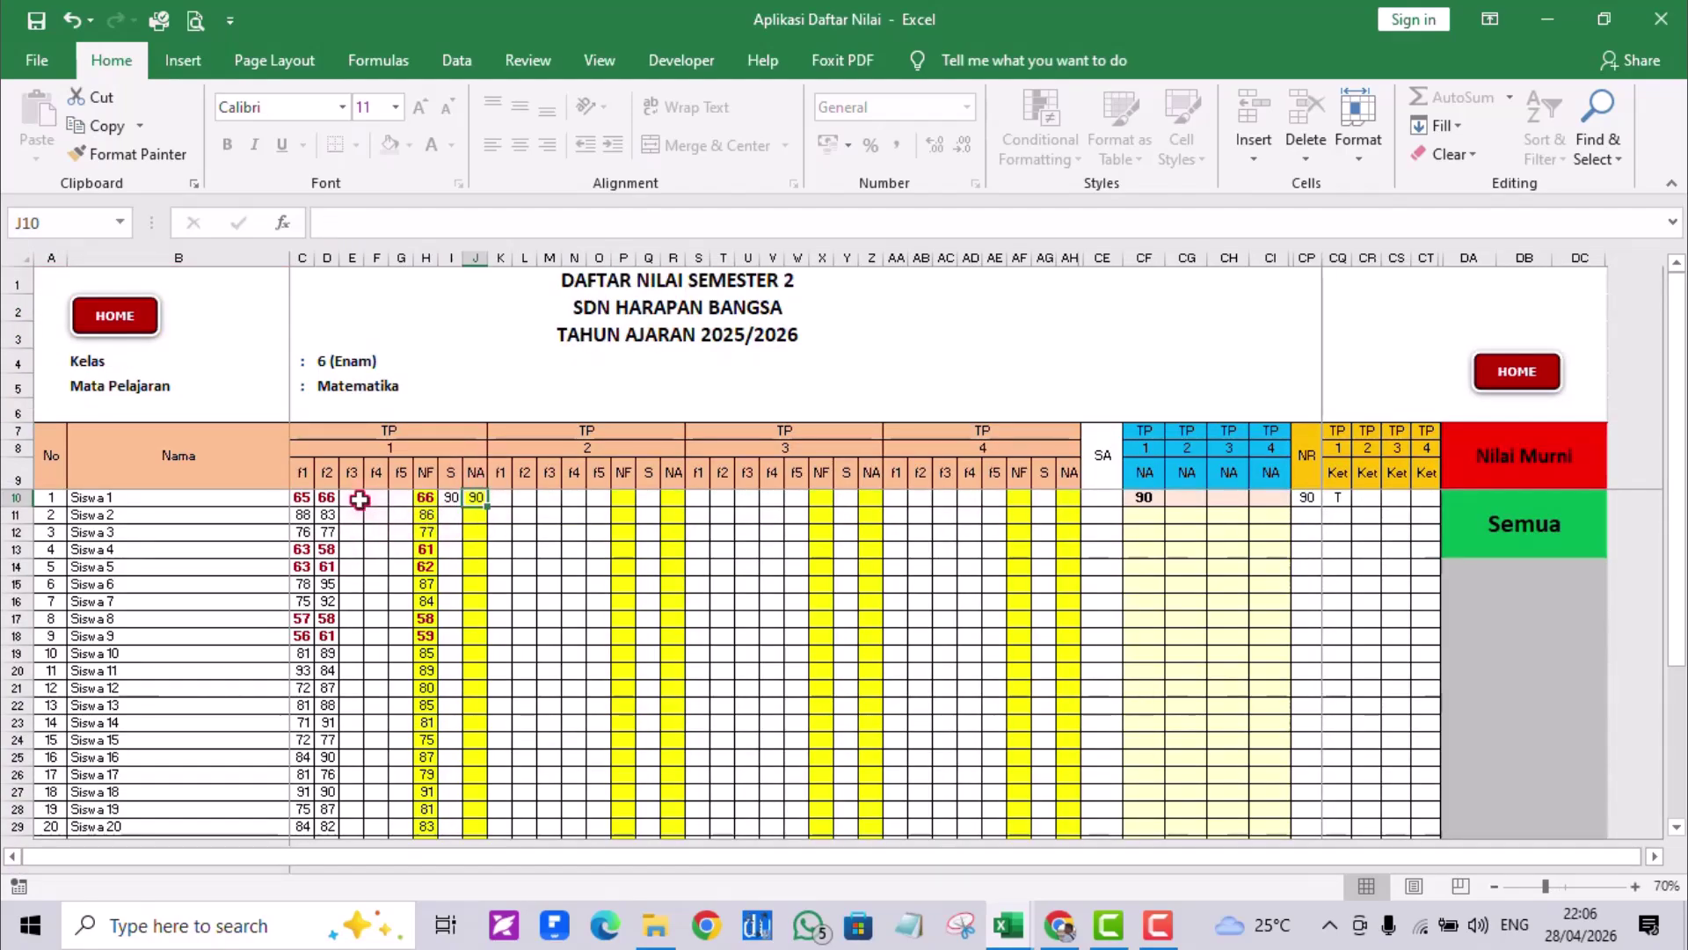
- Copy the f2 scores of all 26 students in TP 1 and paste them into column S of TP 1, starting at Siswa 1
{"action": "left_click_drag", "start_coordinate": [330, 498], "coordinate": [317, 812]}
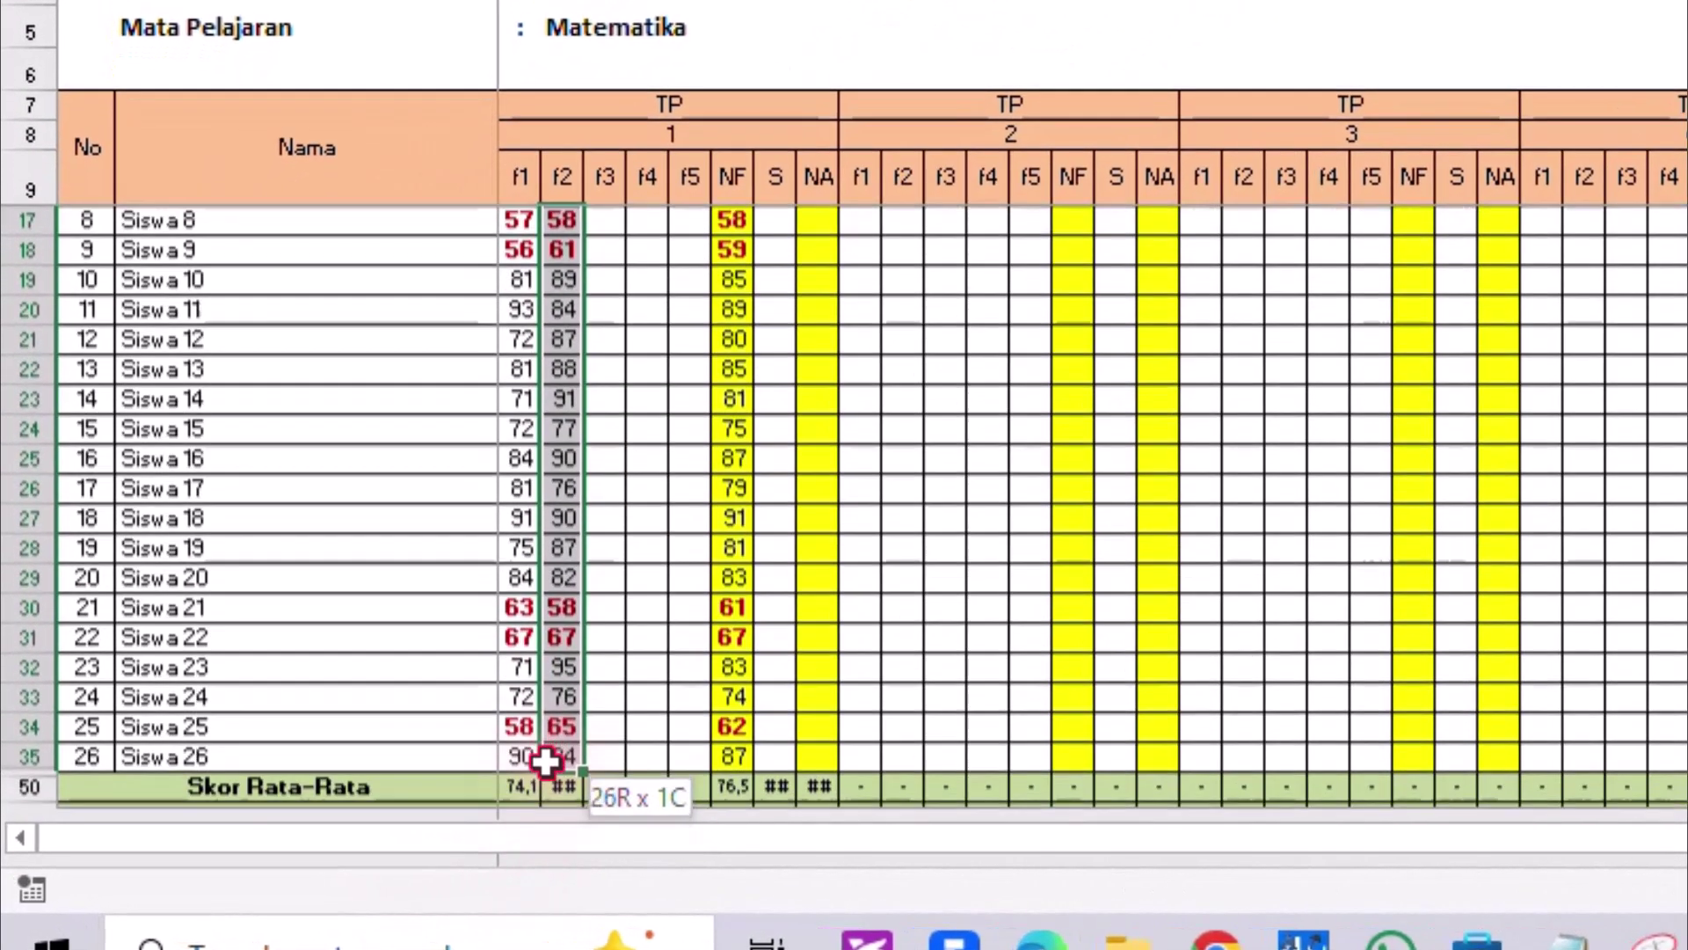
{"action": "left_click_drag", "start_coordinate": [545, 759], "coordinate": [554, 739]}
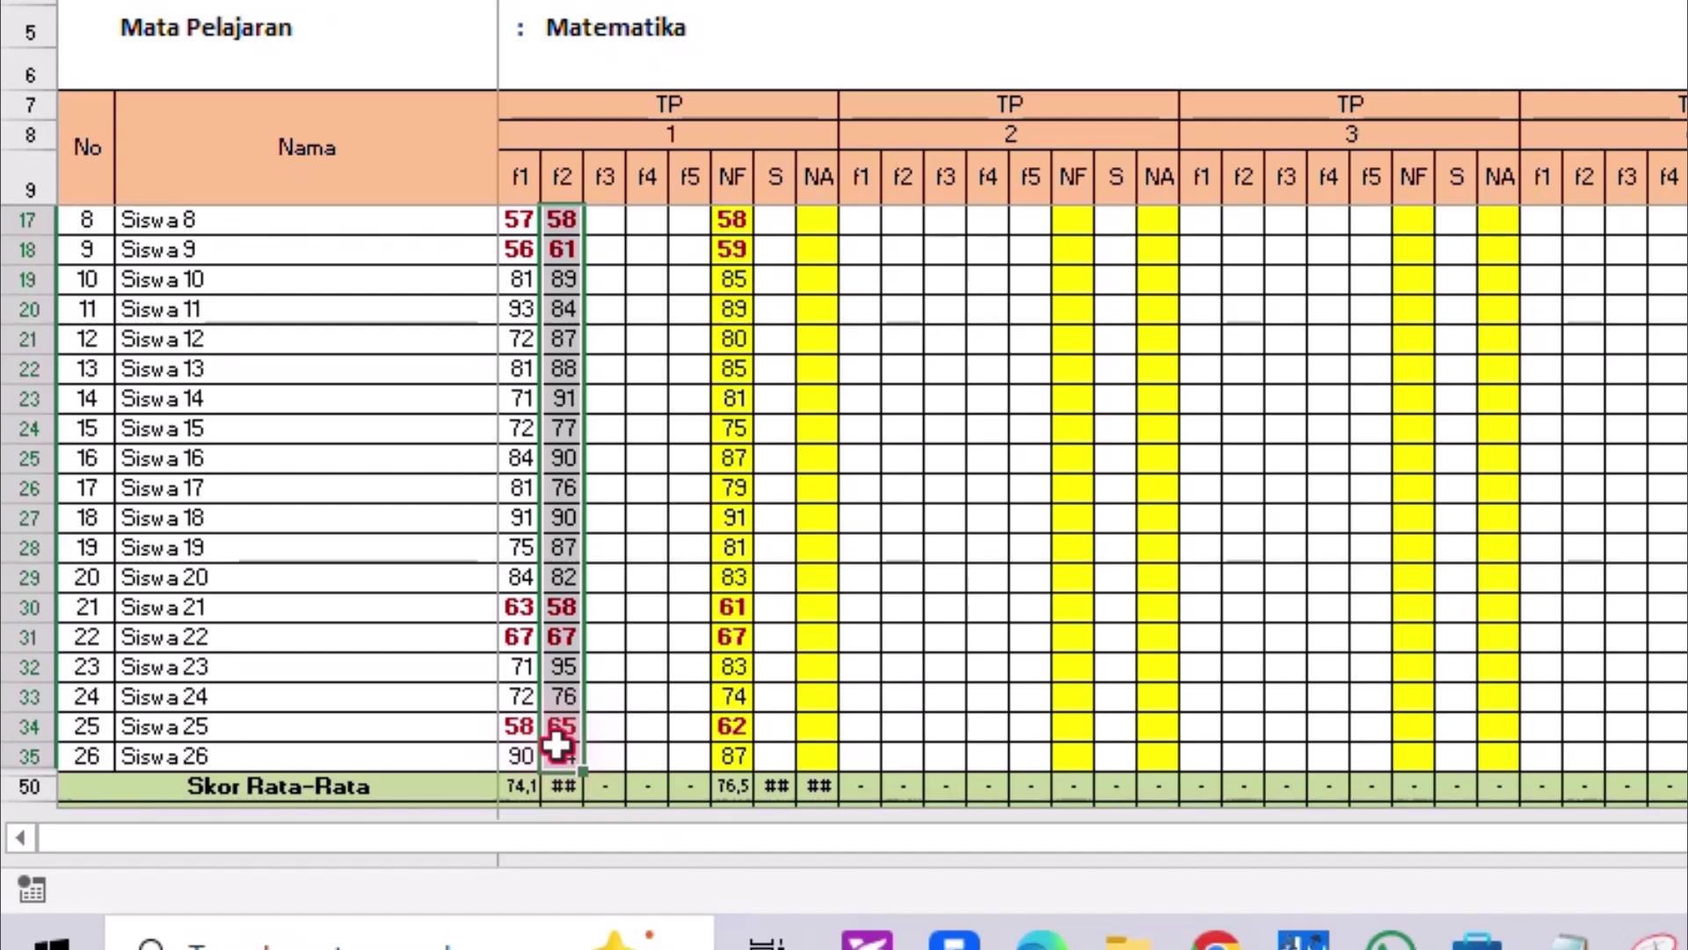
{"action": "key", "text": "ctrl+c"}
{"action": "scroll", "coordinate": [603, 590], "scroll_direction": "up", "scroll_amount": 3}
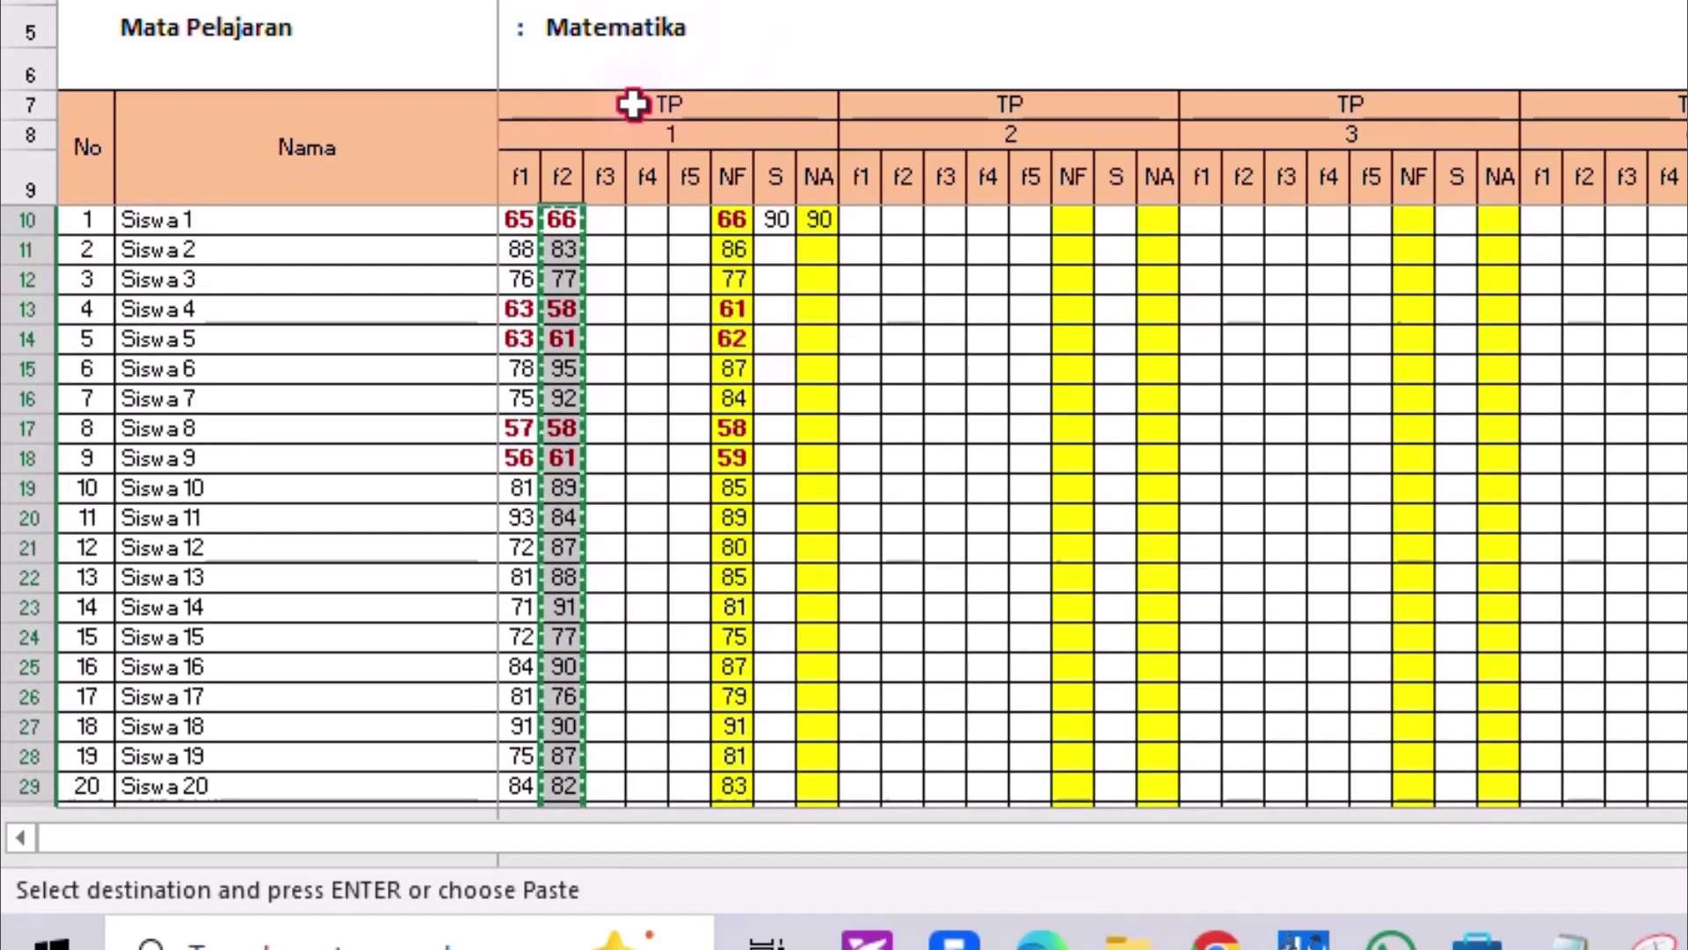
{"action": "left_click", "coordinate": [774, 219]}
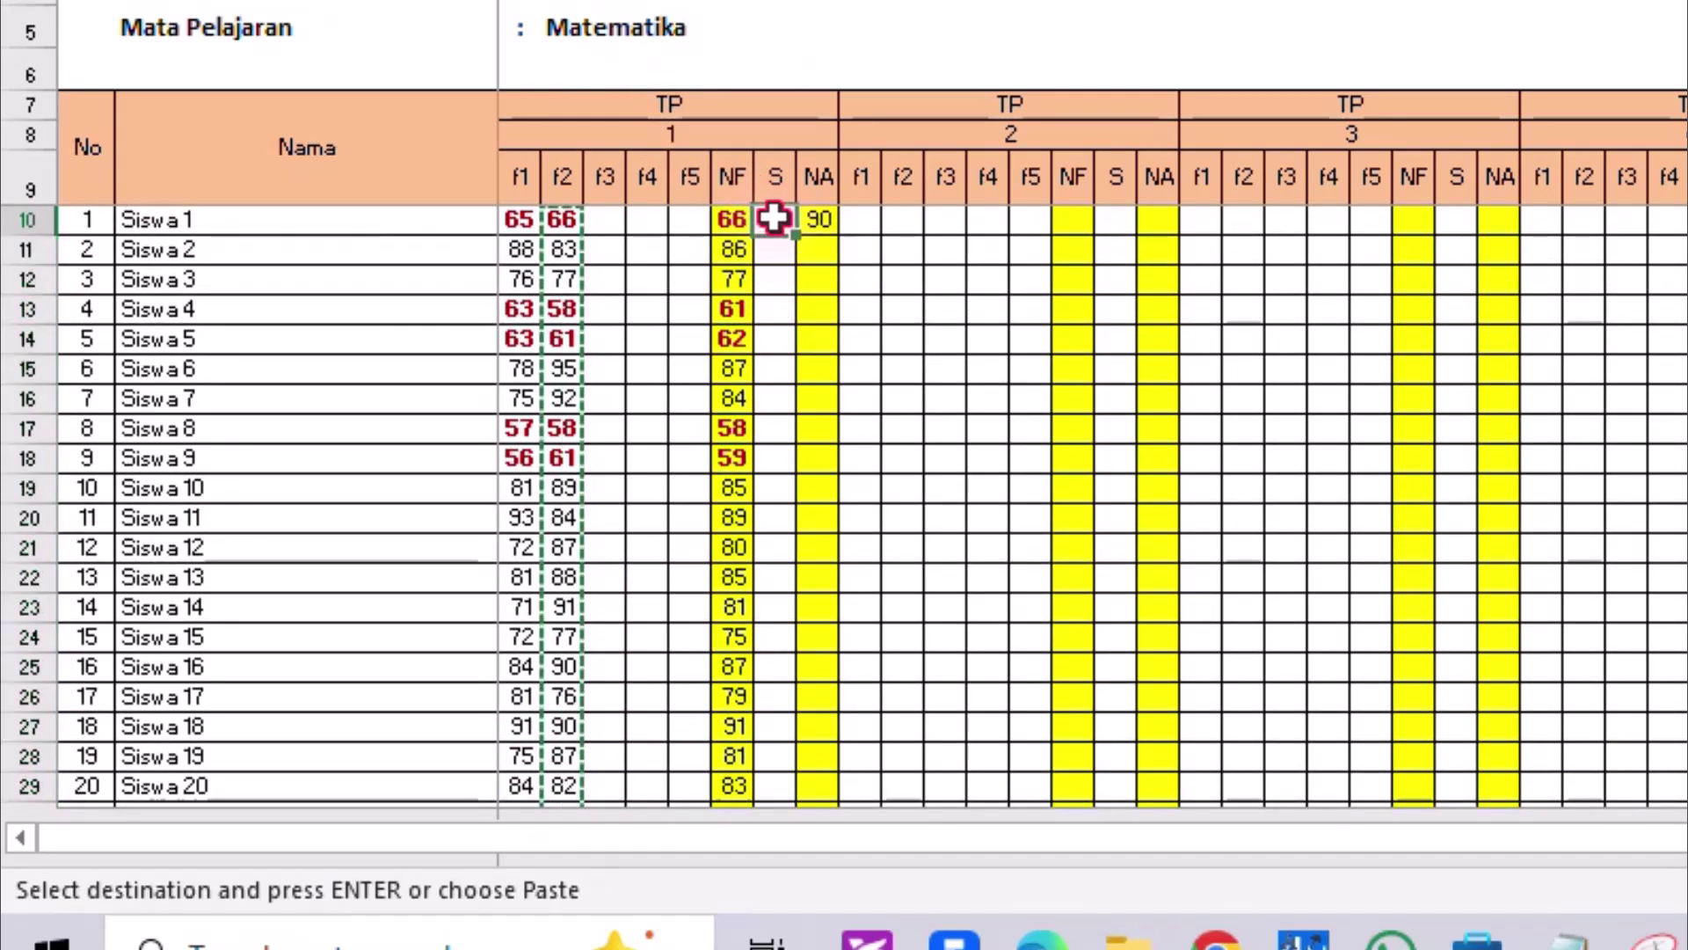
{"action": "right_click", "coordinate": [775, 219]}
{"action": "key", "text": "ctrl+v"}
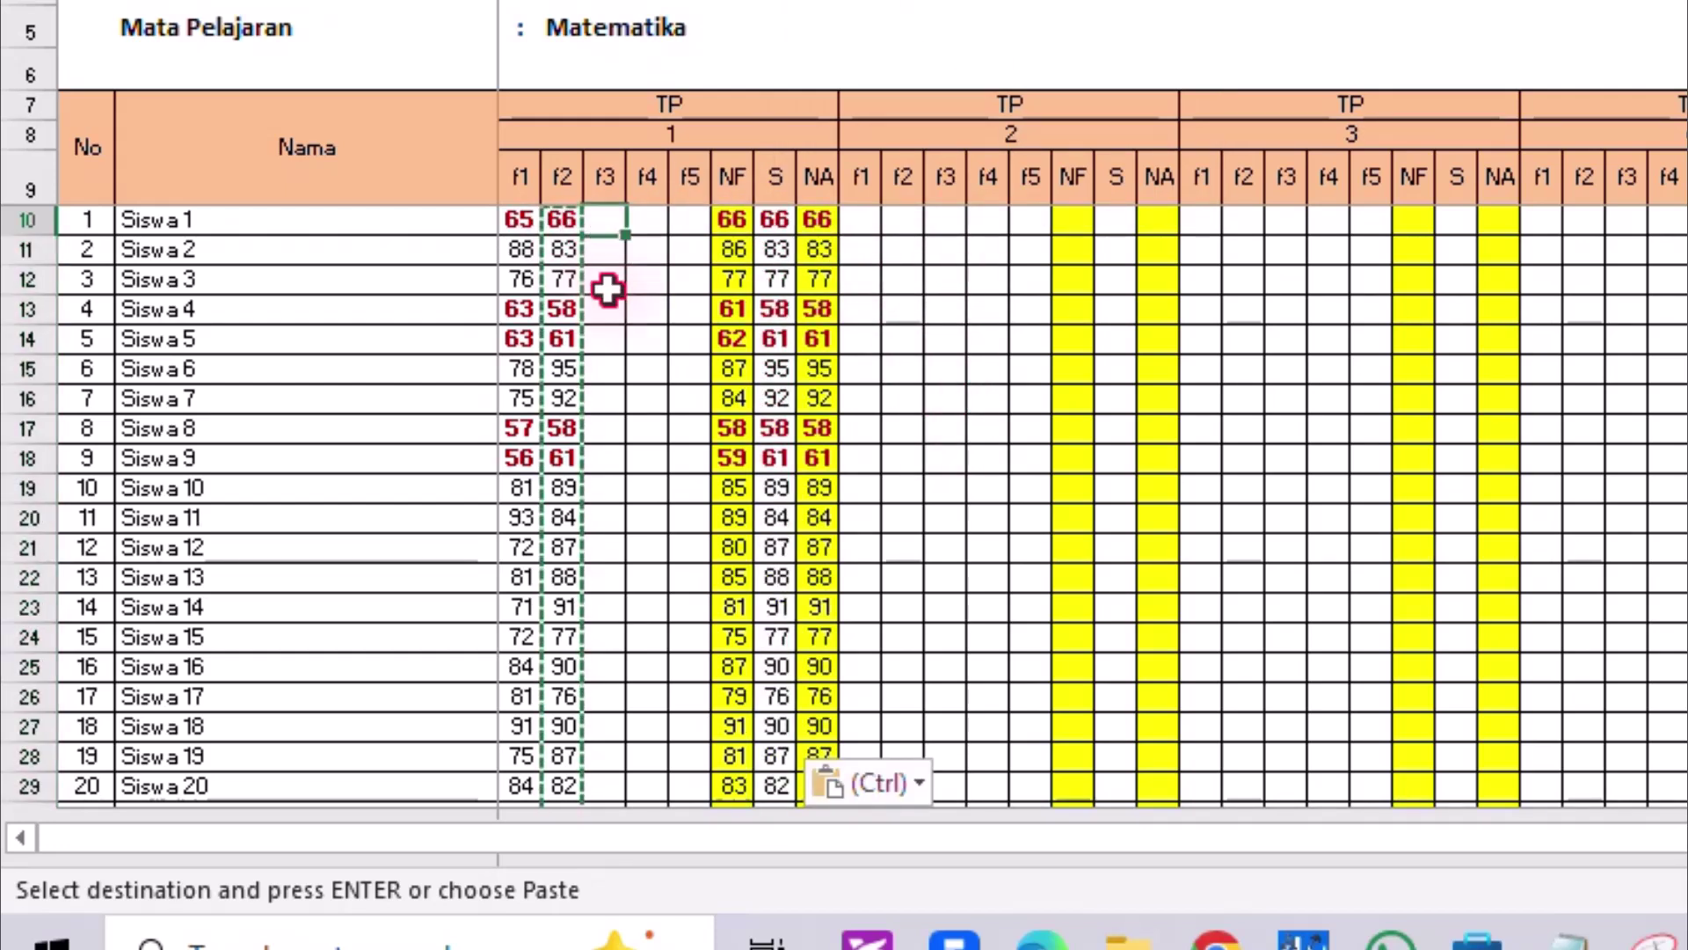
{"action": "left_click", "coordinate": [635, 576]}
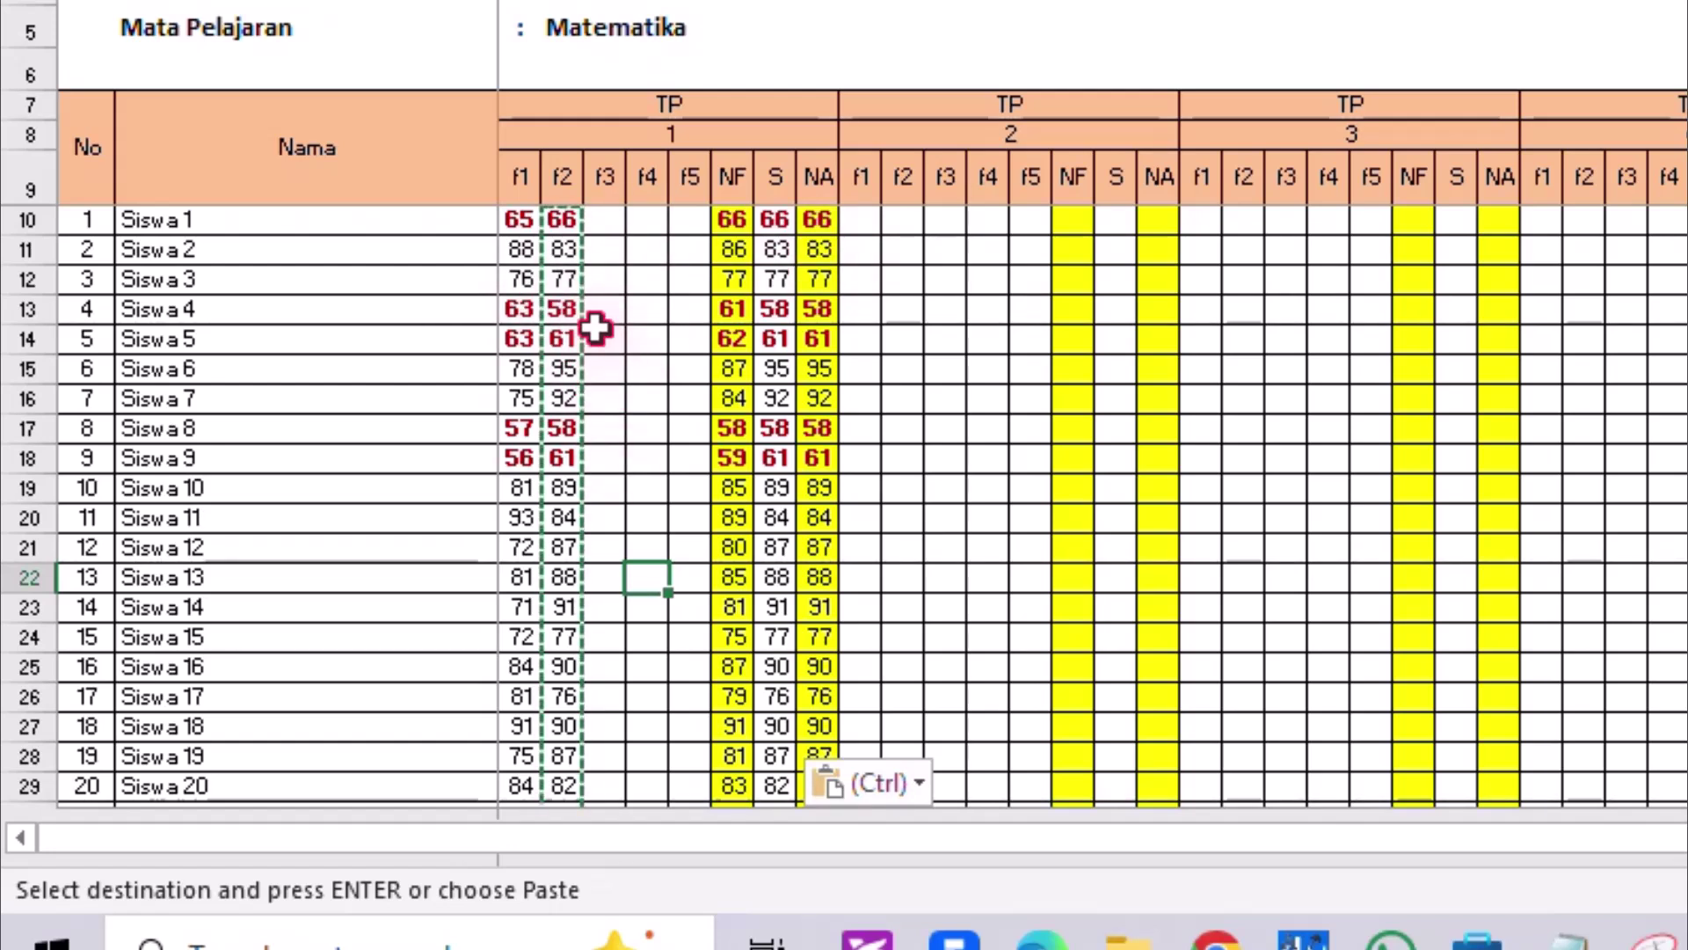
{"action": "left_click", "coordinate": [671, 390]}
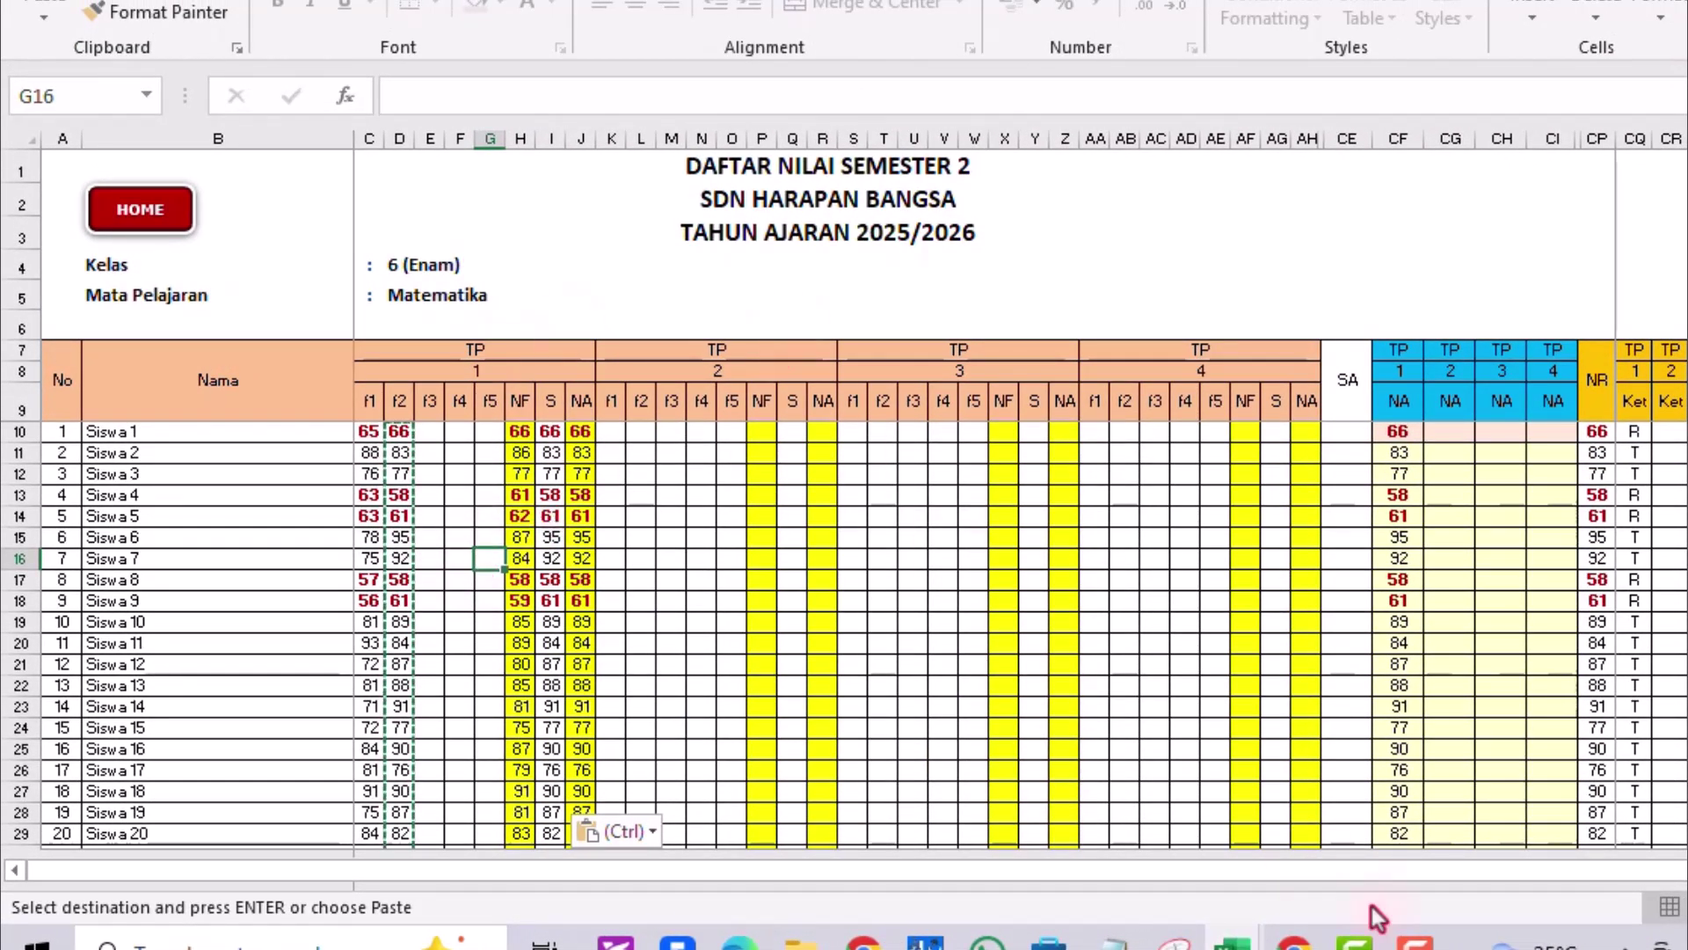
- Copy the 26 N3 scores from the Dummy workbook and paste them as values into column S of TP 2, starting at Siswa 1
{"action": "left_click", "coordinate": [1355, 943]}
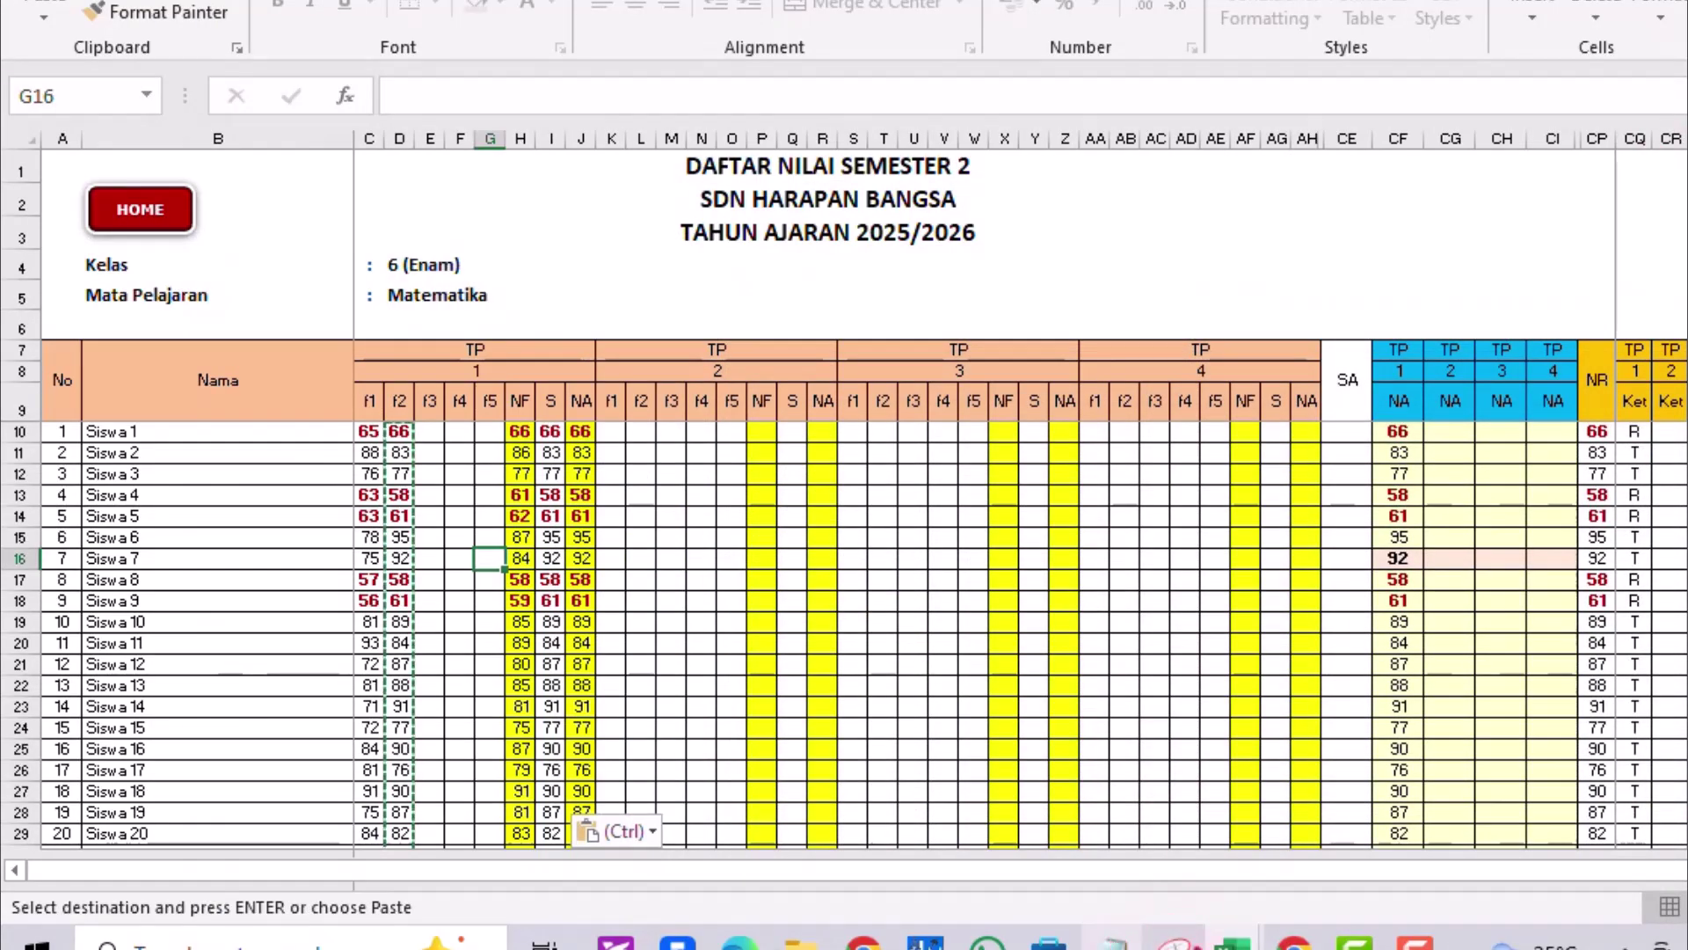
{"action": "left_click", "coordinate": [1232, 939]}
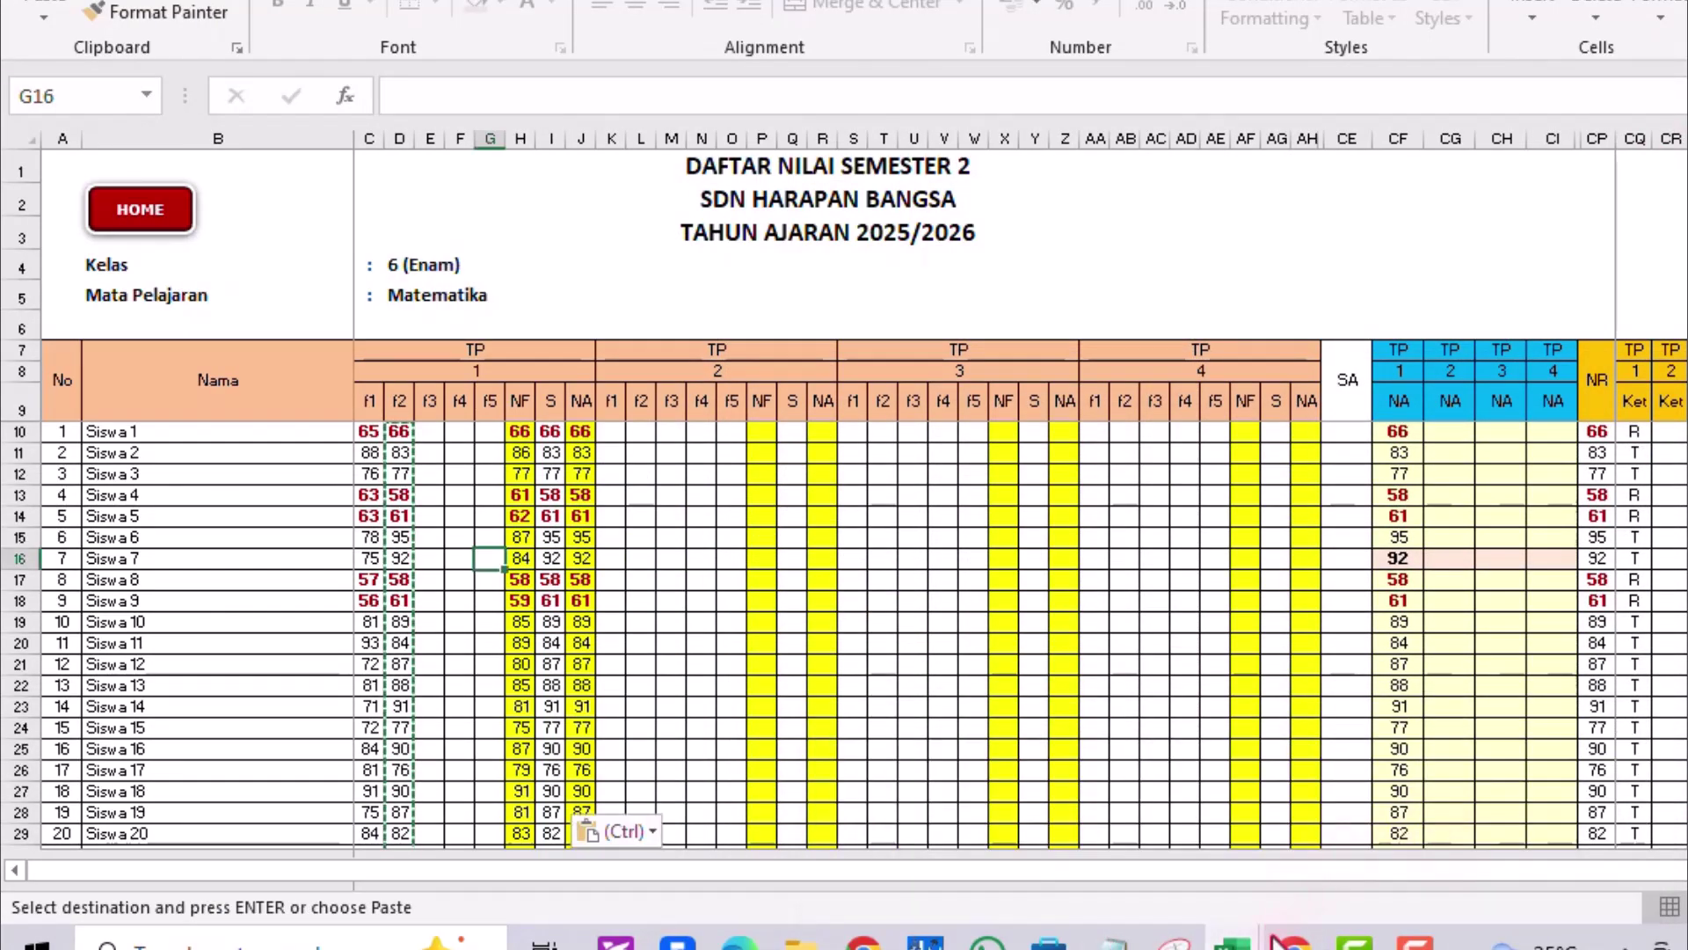
{"action": "left_click", "coordinate": [1233, 826]}
{"action": "scroll", "coordinate": [1213, 392], "scroll_direction": "up", "scroll_amount": 3}
{"action": "left_click_drag", "start_coordinate": [1327, 238], "coordinate": [1395, 786]}
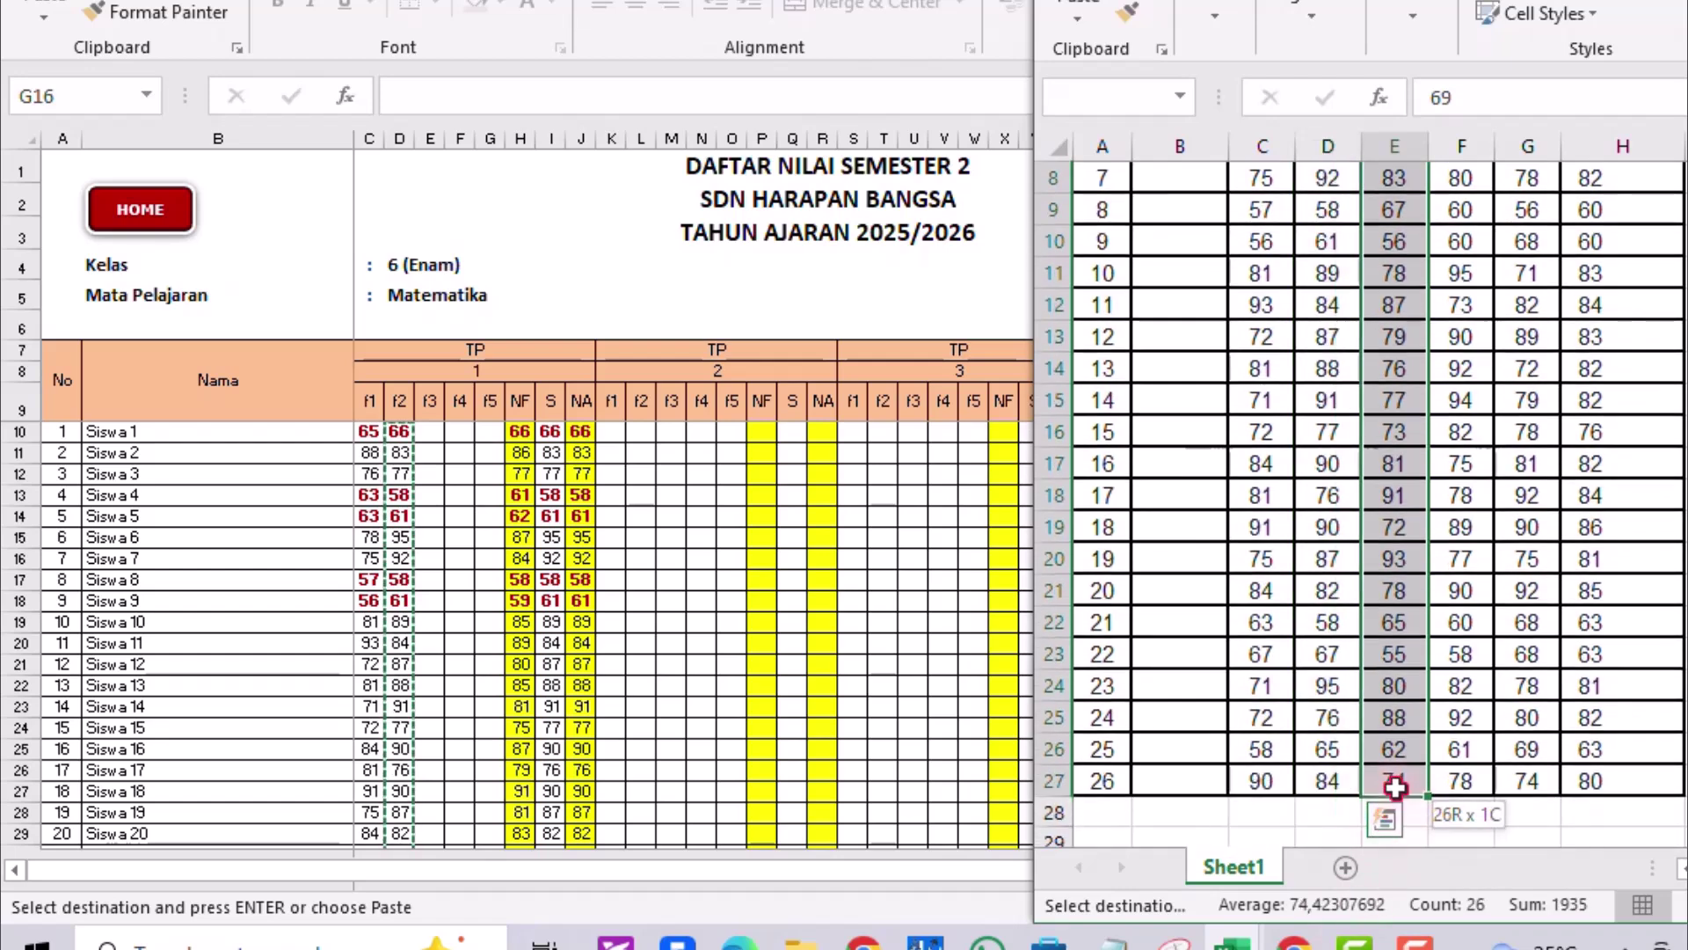
{"action": "key", "text": "ctrl+c"}
{"action": "left_click", "coordinate": [790, 421]}
{"action": "right_click", "coordinate": [794, 432]}
{"action": "left_click", "coordinate": [883, 2]}
- Copy the 26 N4 scores from the Dummy workbook and paste them as values into column S of TP 3, starting at Siswa 1
{"action": "mouse_move", "coordinate": [1233, 939]}
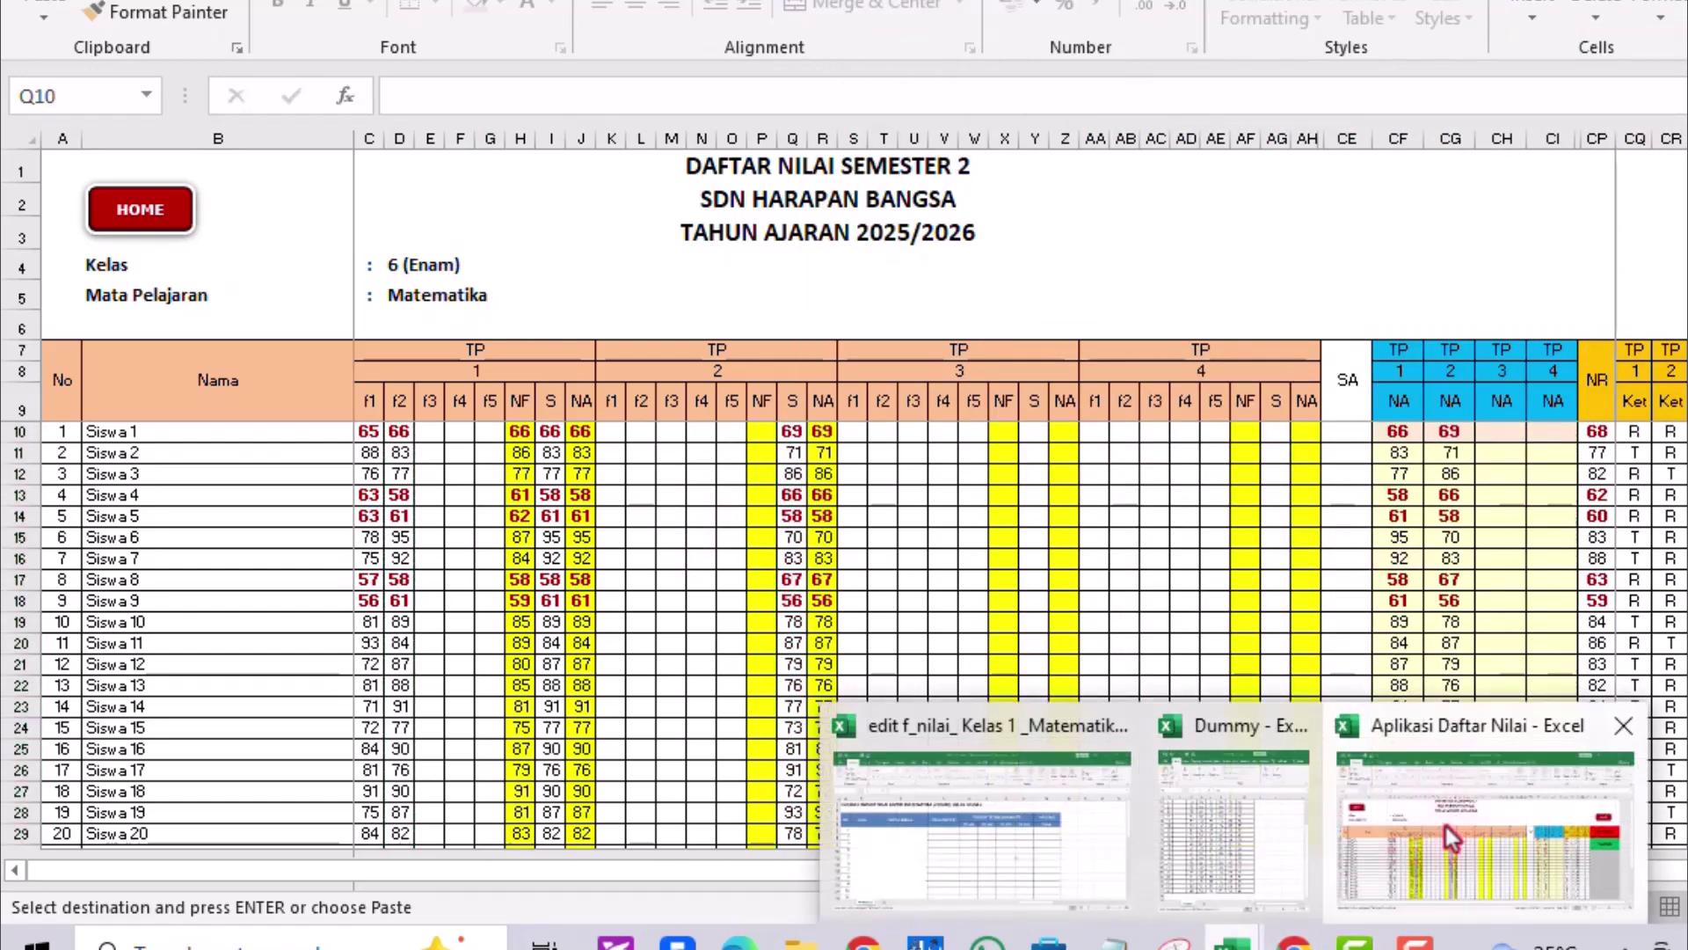
{"action": "left_click", "coordinate": [1310, 880]}
{"action": "scroll", "coordinate": [1363, 440], "scroll_direction": "up", "scroll_amount": 3}
{"action": "left_click_drag", "start_coordinate": [1440, 234], "coordinate": [1479, 770]}
{"action": "key", "text": "ctrl+c"}
{"action": "left_click", "coordinate": [1028, 426]}
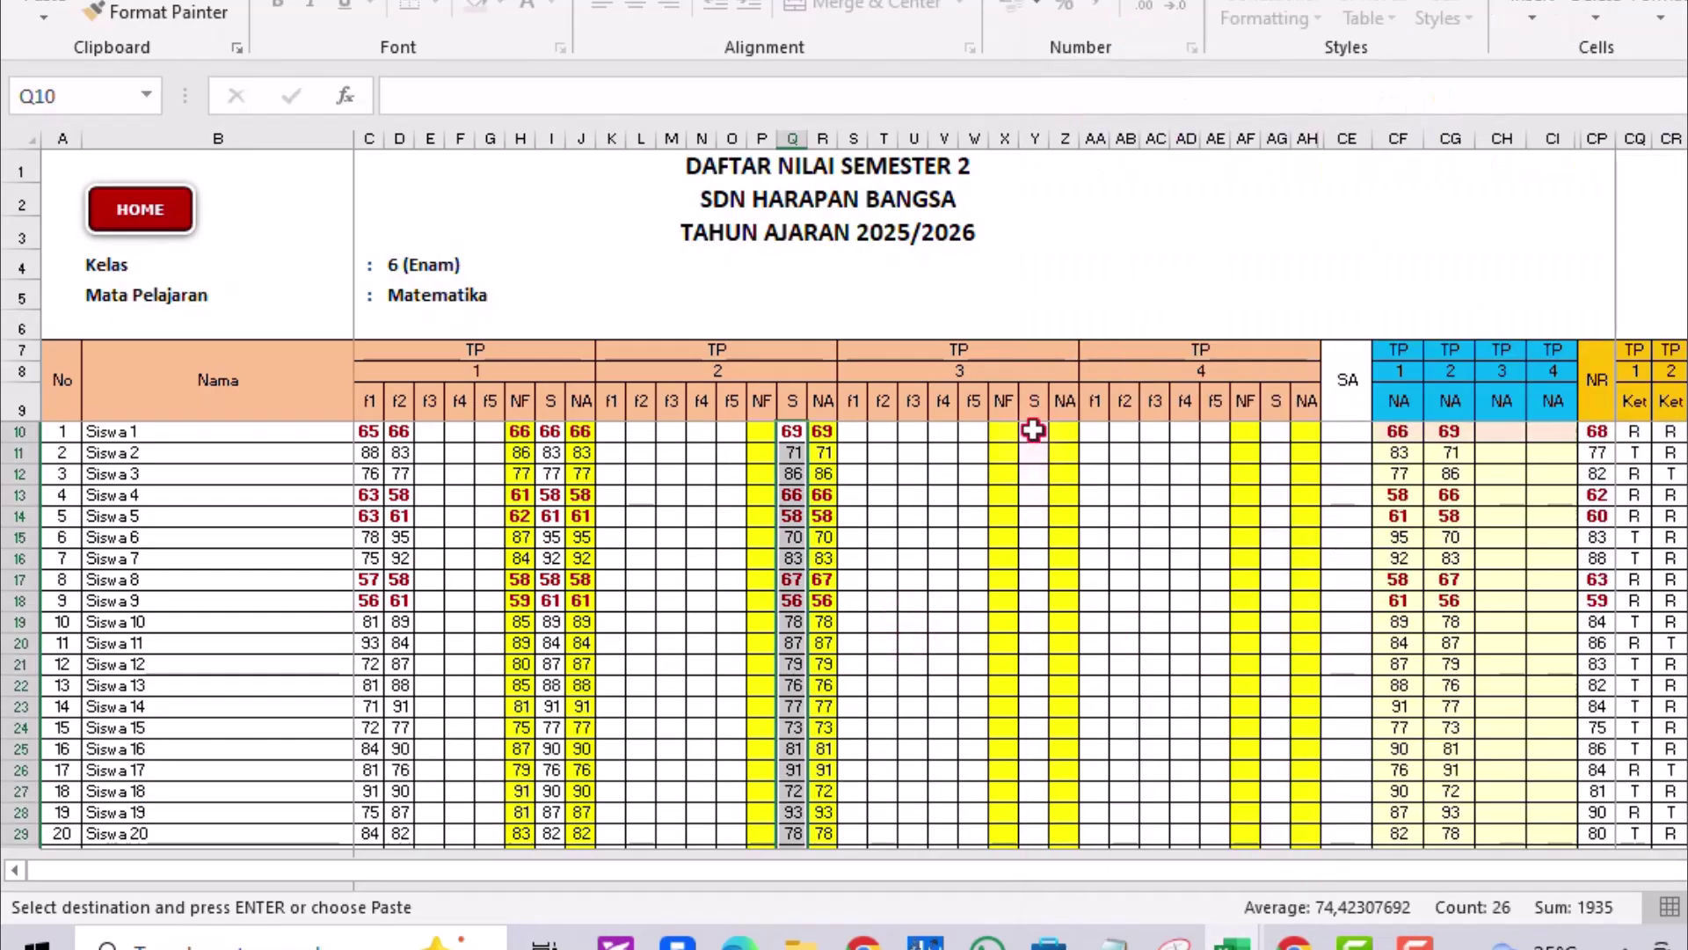
{"action": "right_click", "coordinate": [1034, 431]}
{"action": "left_click", "coordinate": [1123, 2]}
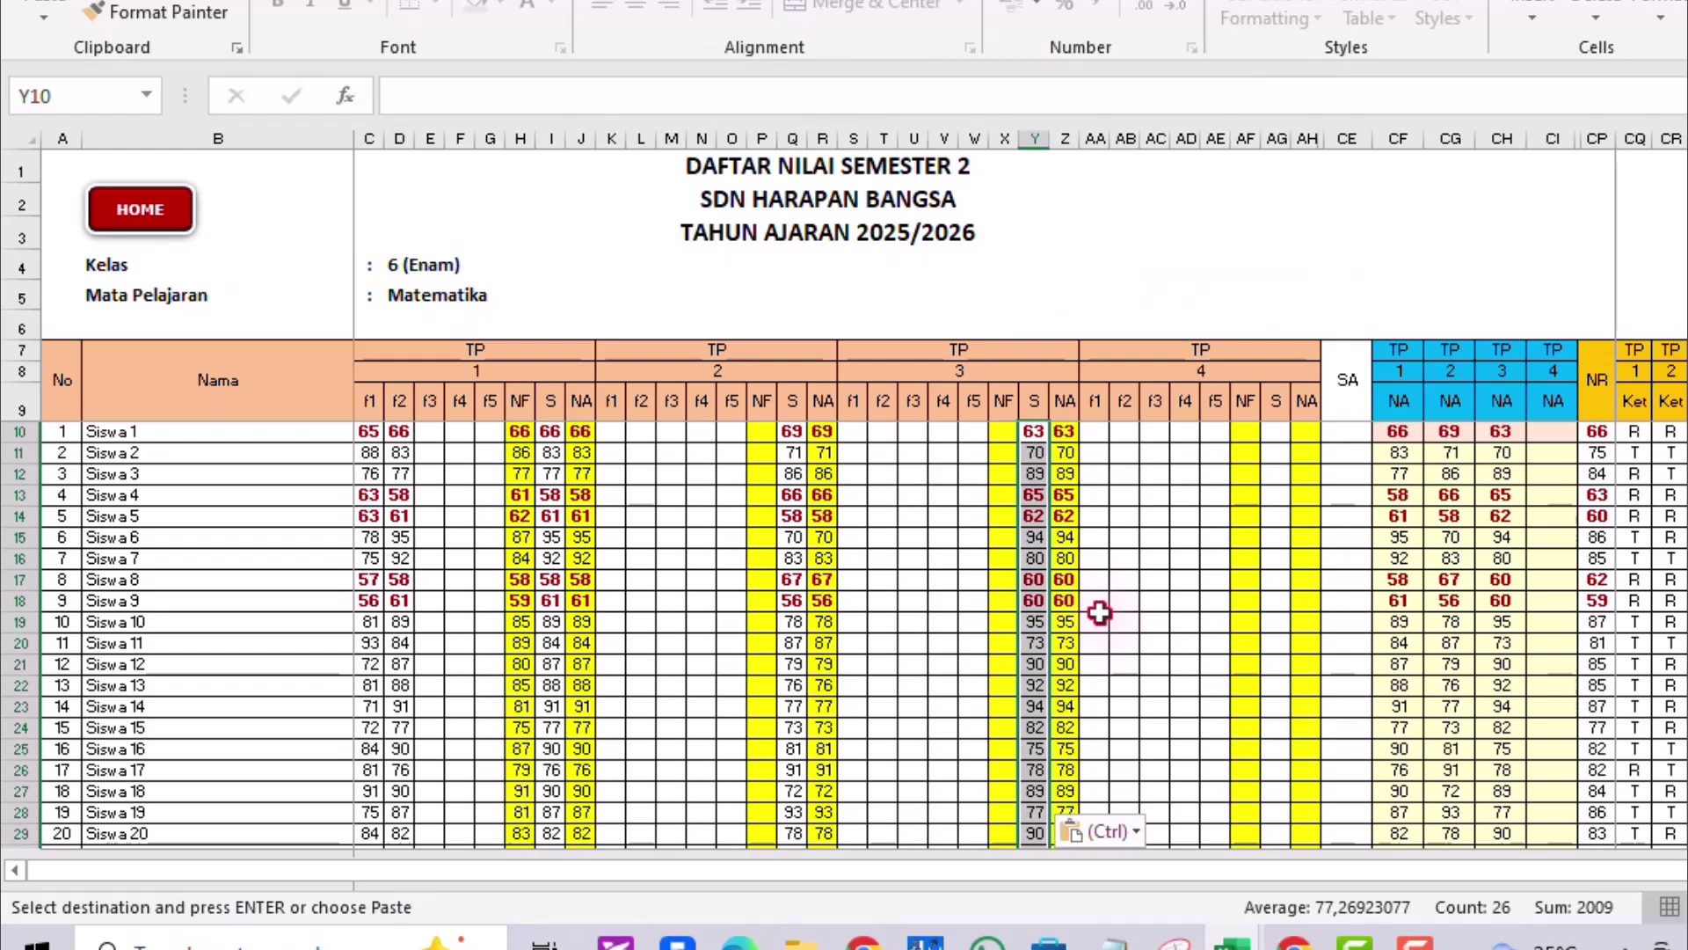
{"action": "left_click", "coordinate": [614, 489]}
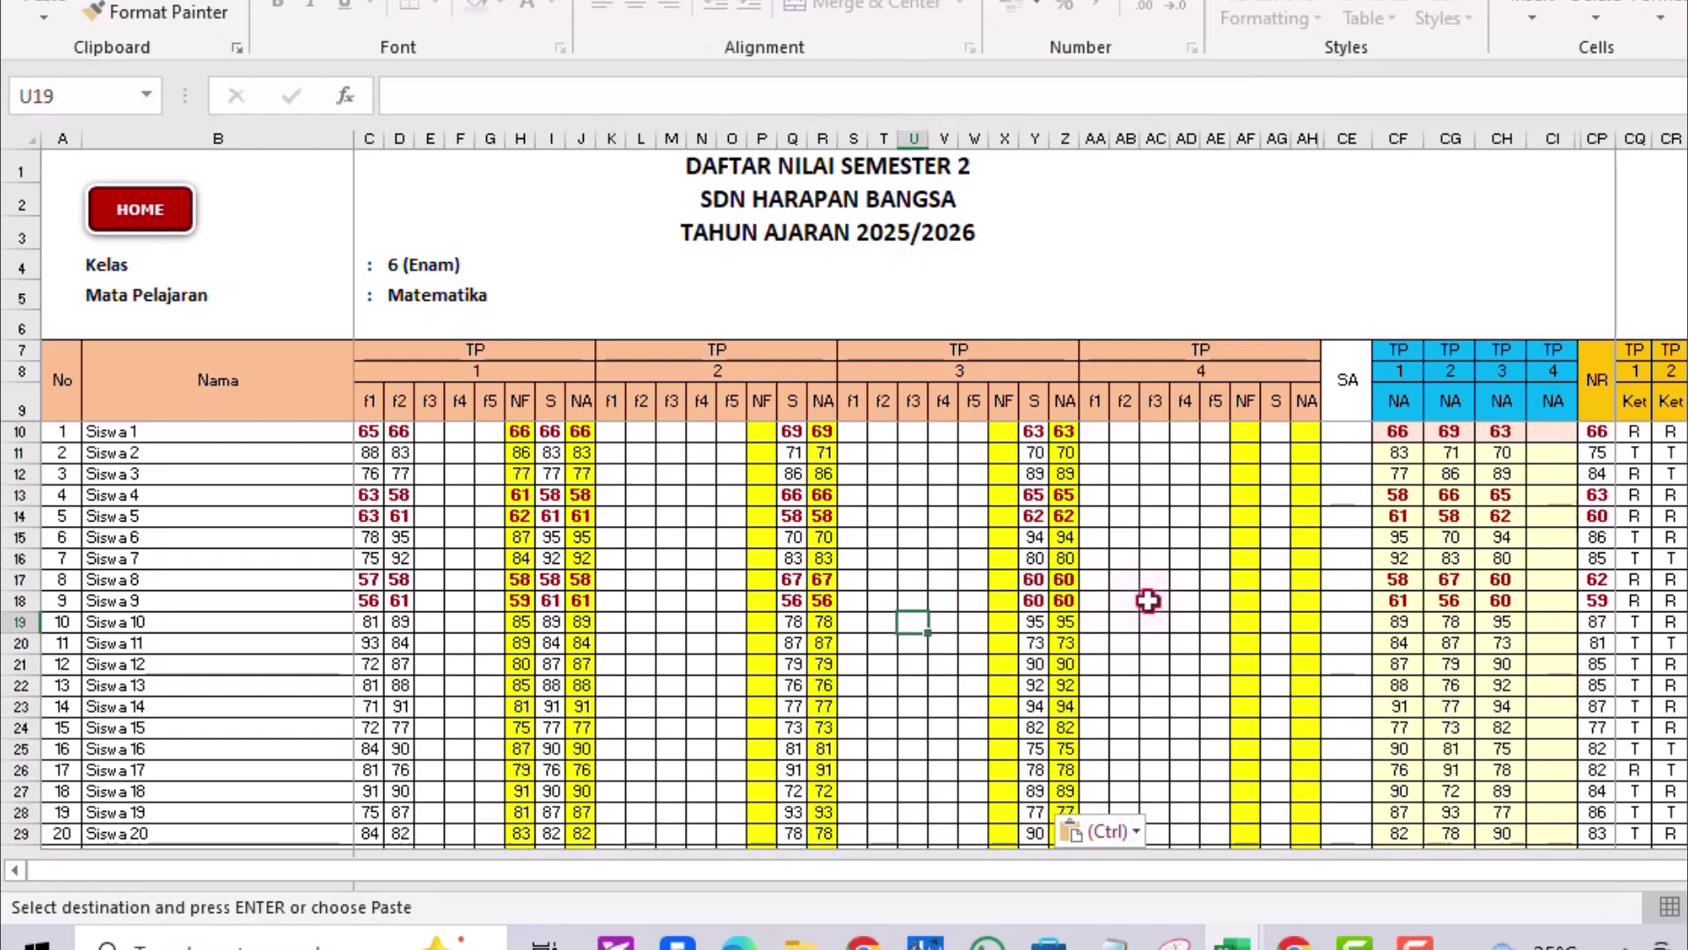
- Copy the 26 N5 scores from the Dummy workbook, paste them into column S of TP 4, and check Siswa 1's NA in the TP summary
{"action": "left_click", "coordinate": [1094, 431]}
{"action": "mouse_move", "coordinate": [1233, 939]}
{"action": "left_click", "coordinate": [961, 884]}
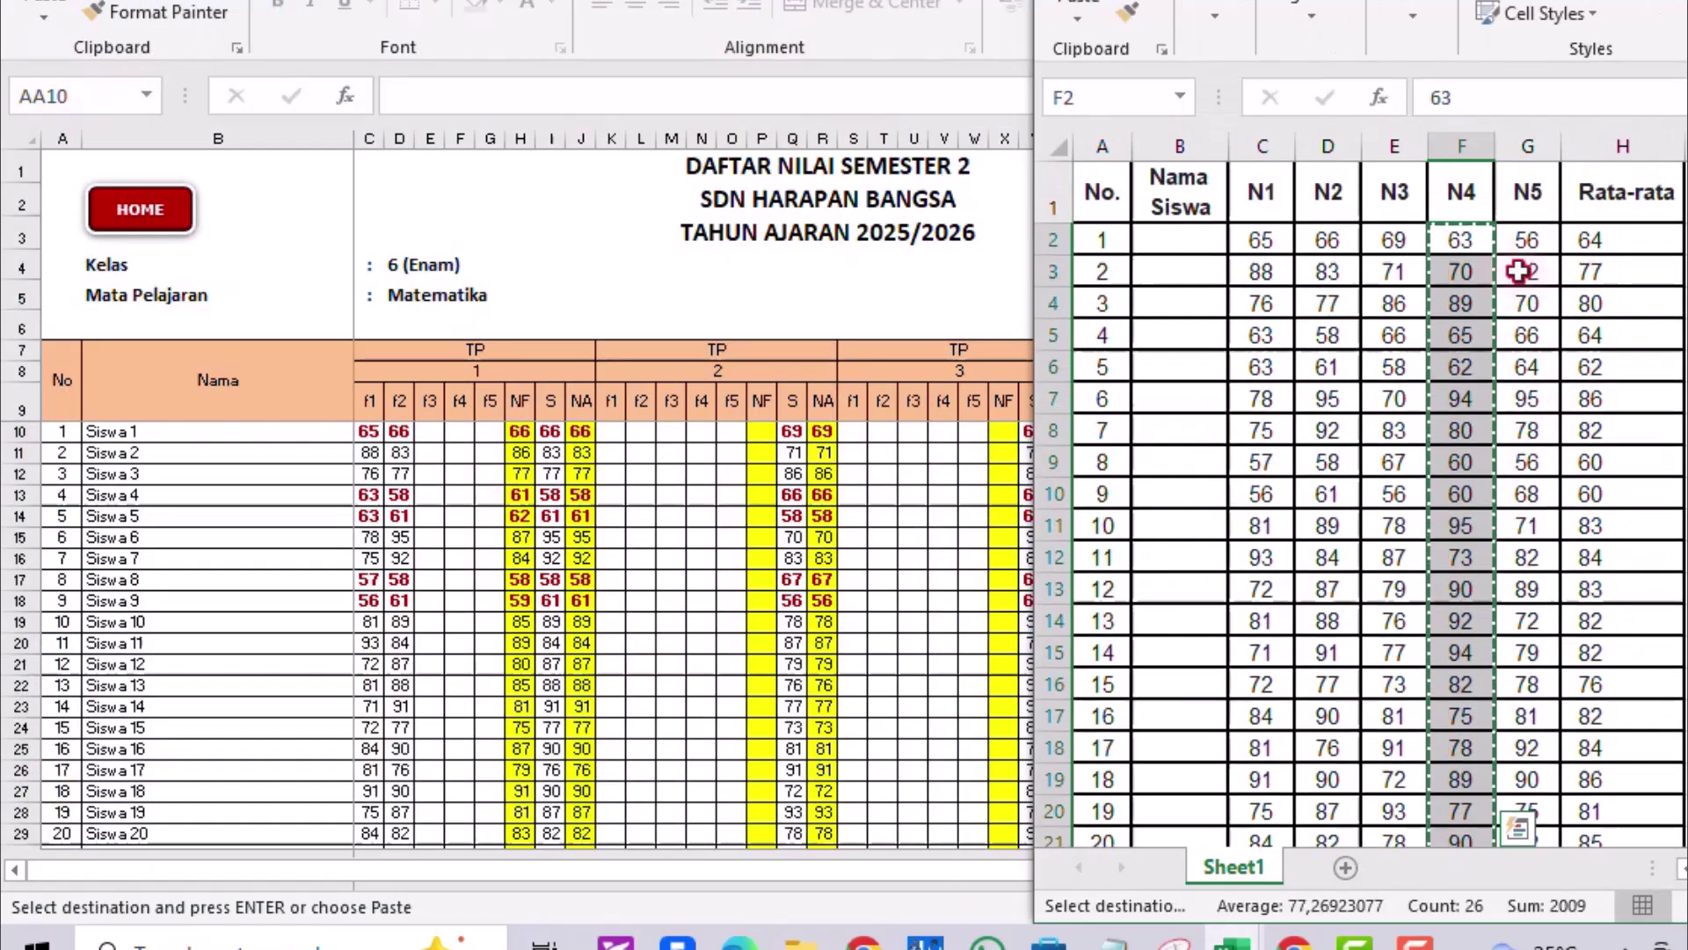
{"action": "left_click_drag", "start_coordinate": [1527, 242], "coordinate": [1527, 781]}
{"action": "key", "text": "ctrl+c"}
{"action": "left_click", "coordinate": [912, 650]}
{"action": "left_click", "coordinate": [1274, 429]}
{"action": "key", "text": "ctrl+v"}
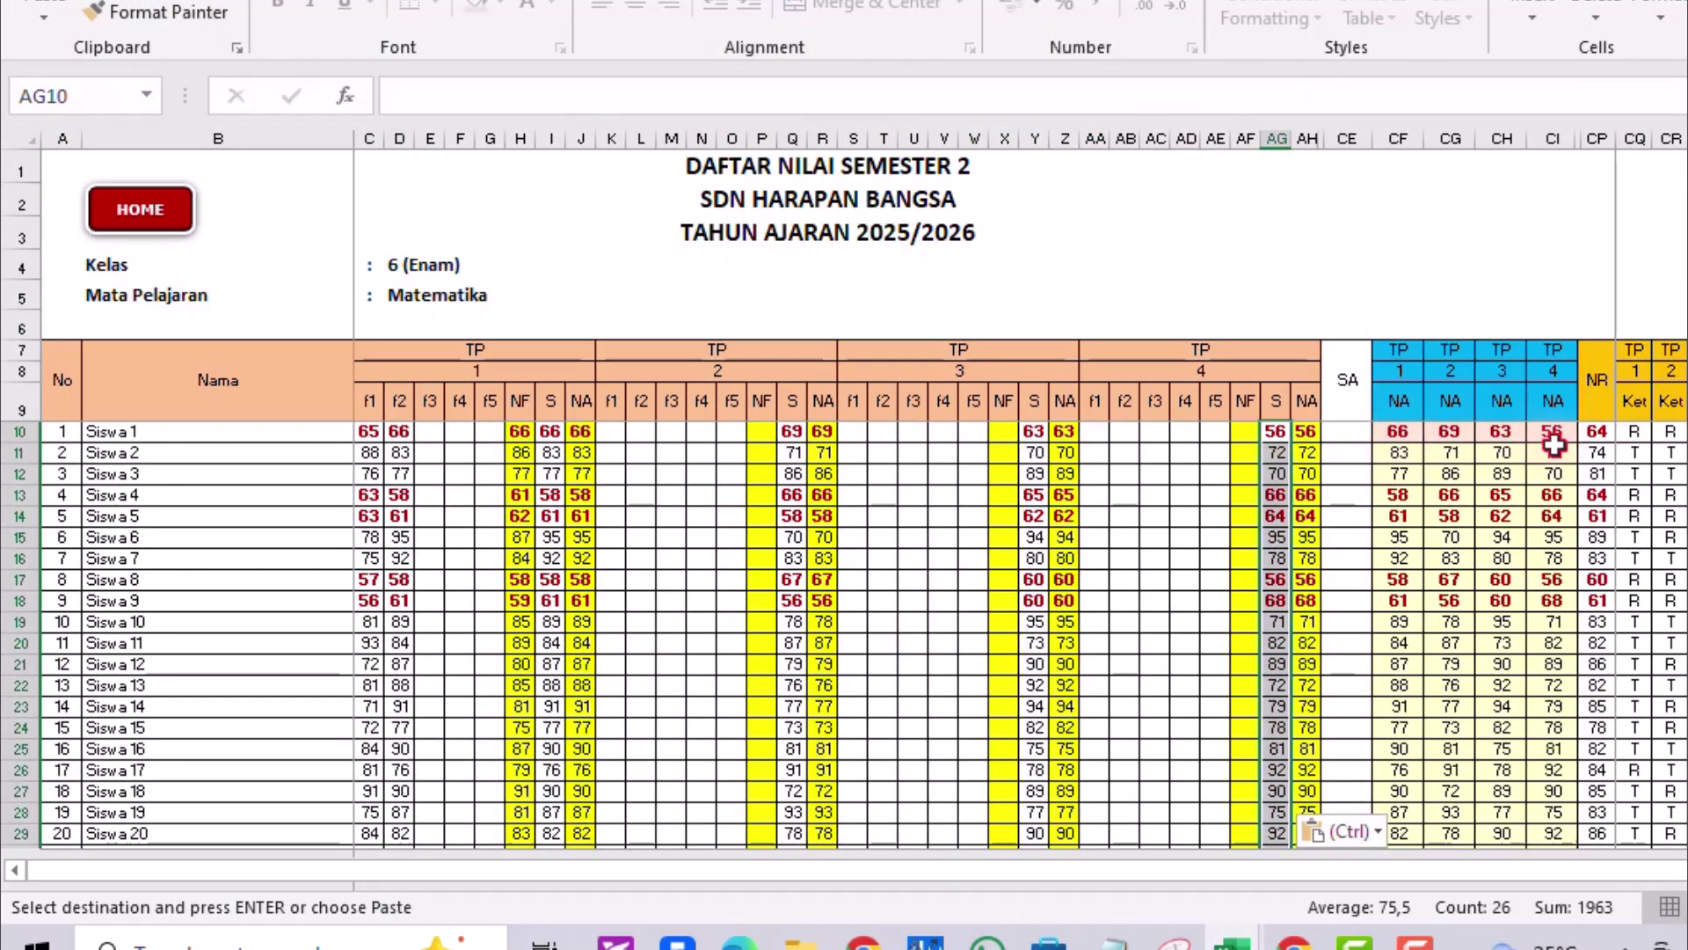
{"action": "left_click", "coordinate": [1396, 430]}
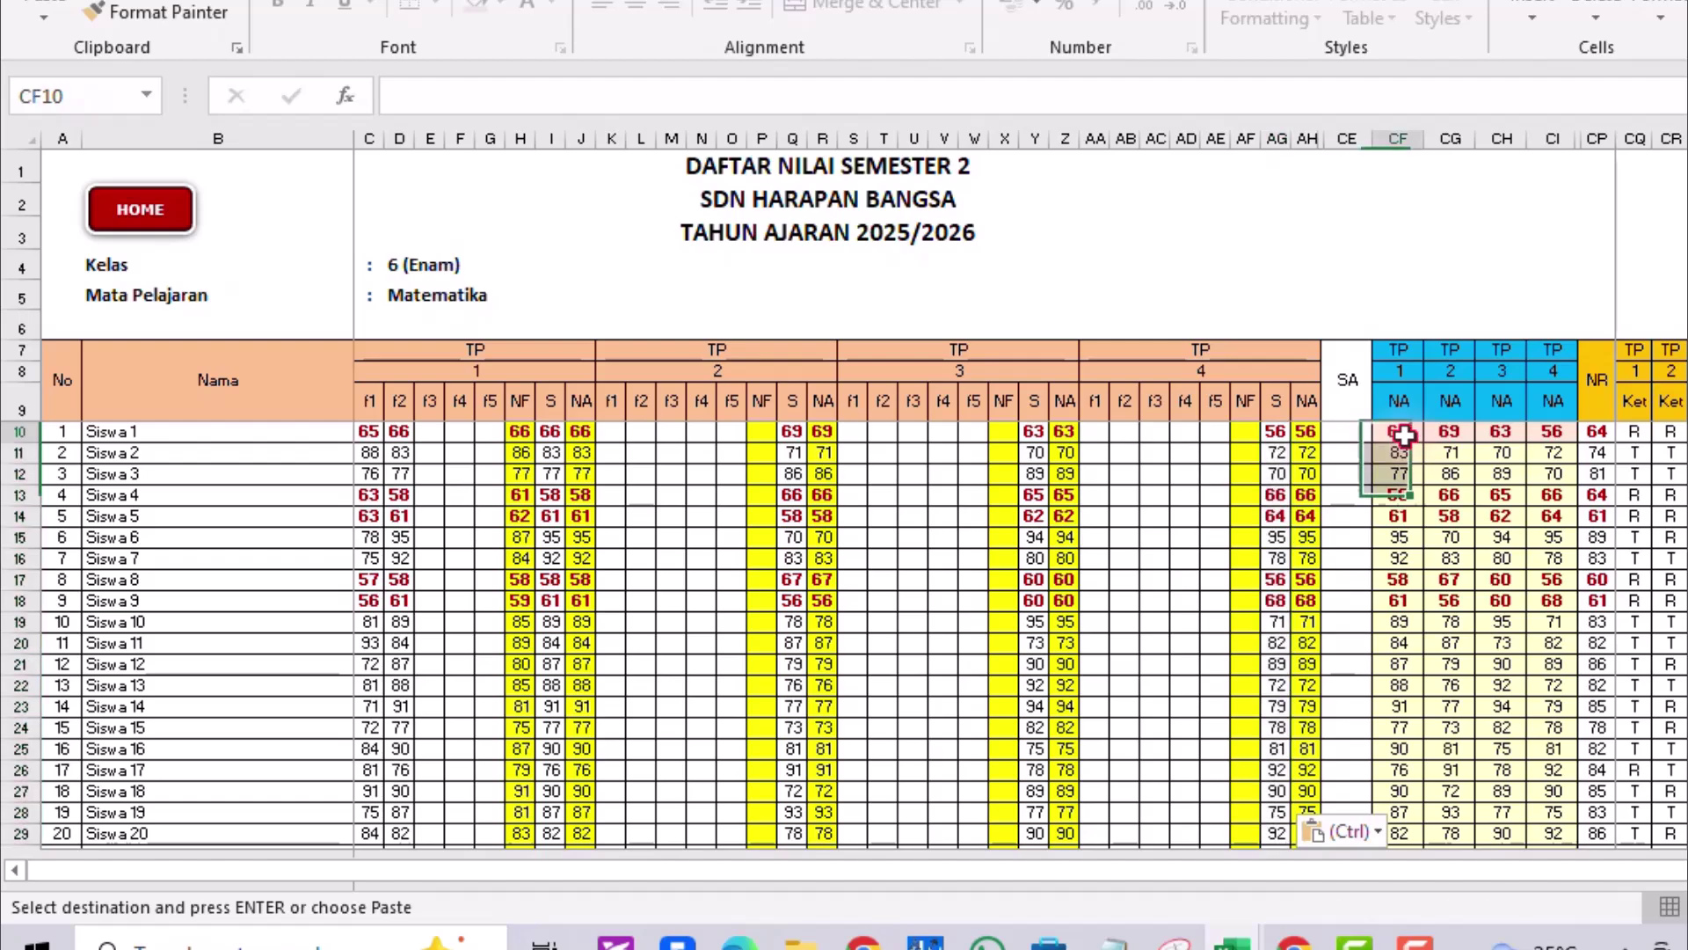
{"action": "left_click", "coordinate": [576, 433]}
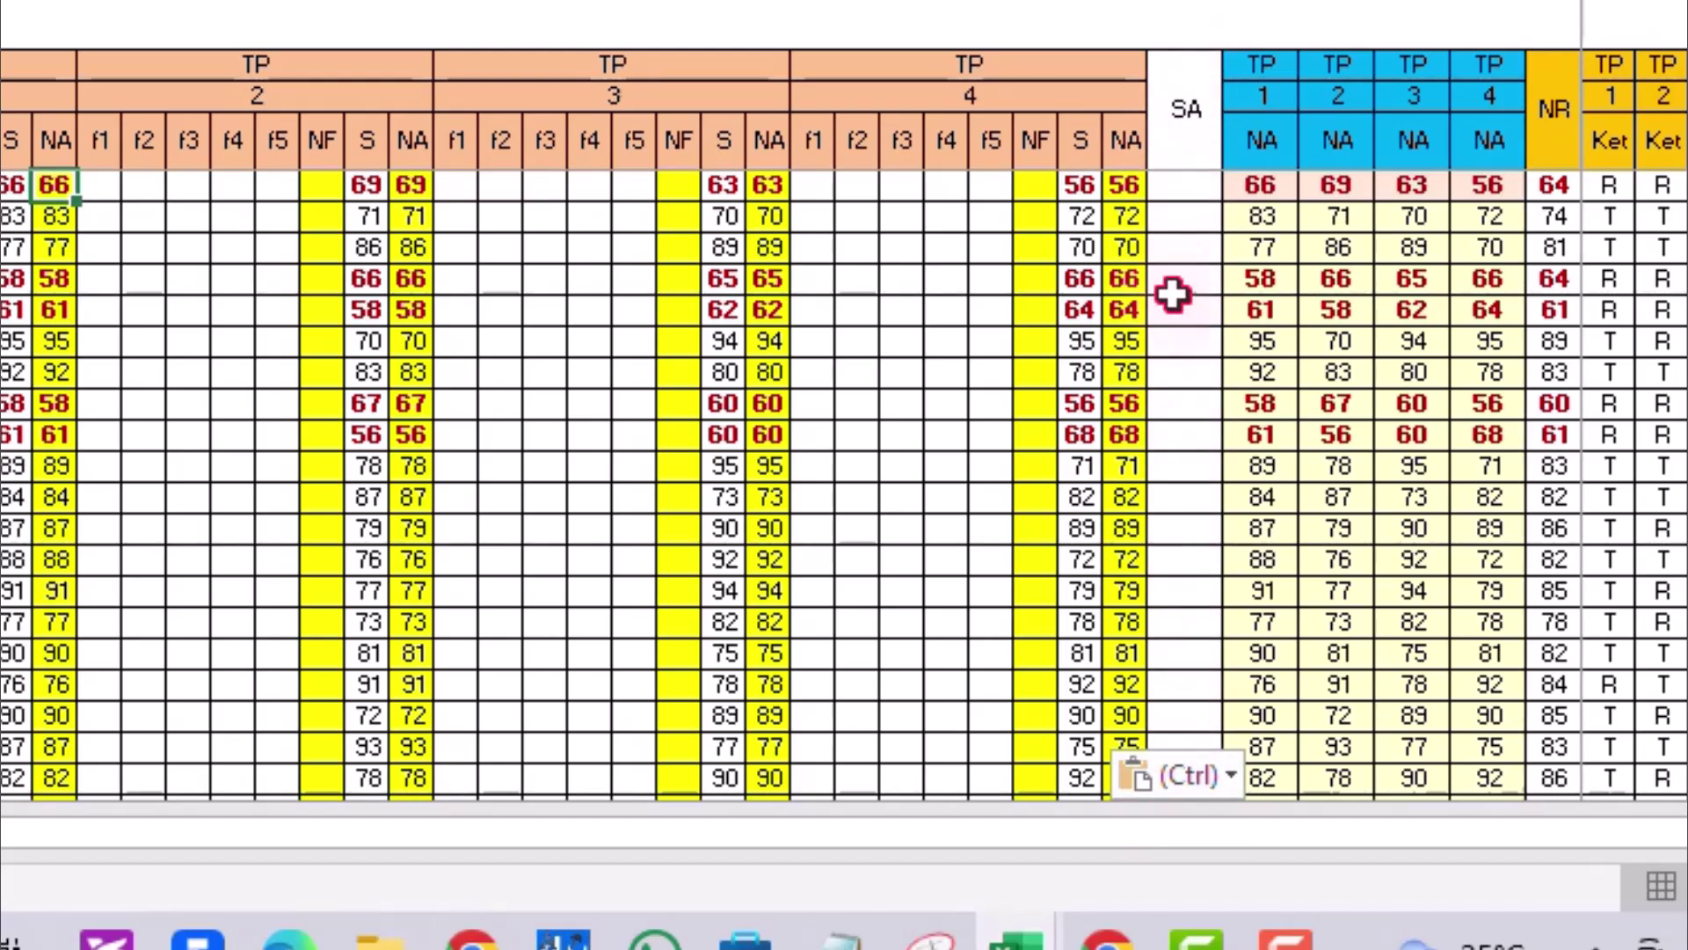
- Check the Sumatif Akhir weight on the data sheet, then return to the Matematika sheet and examine Siswa 1's SA cell
{"action": "left_click", "coordinate": [773, 1]}
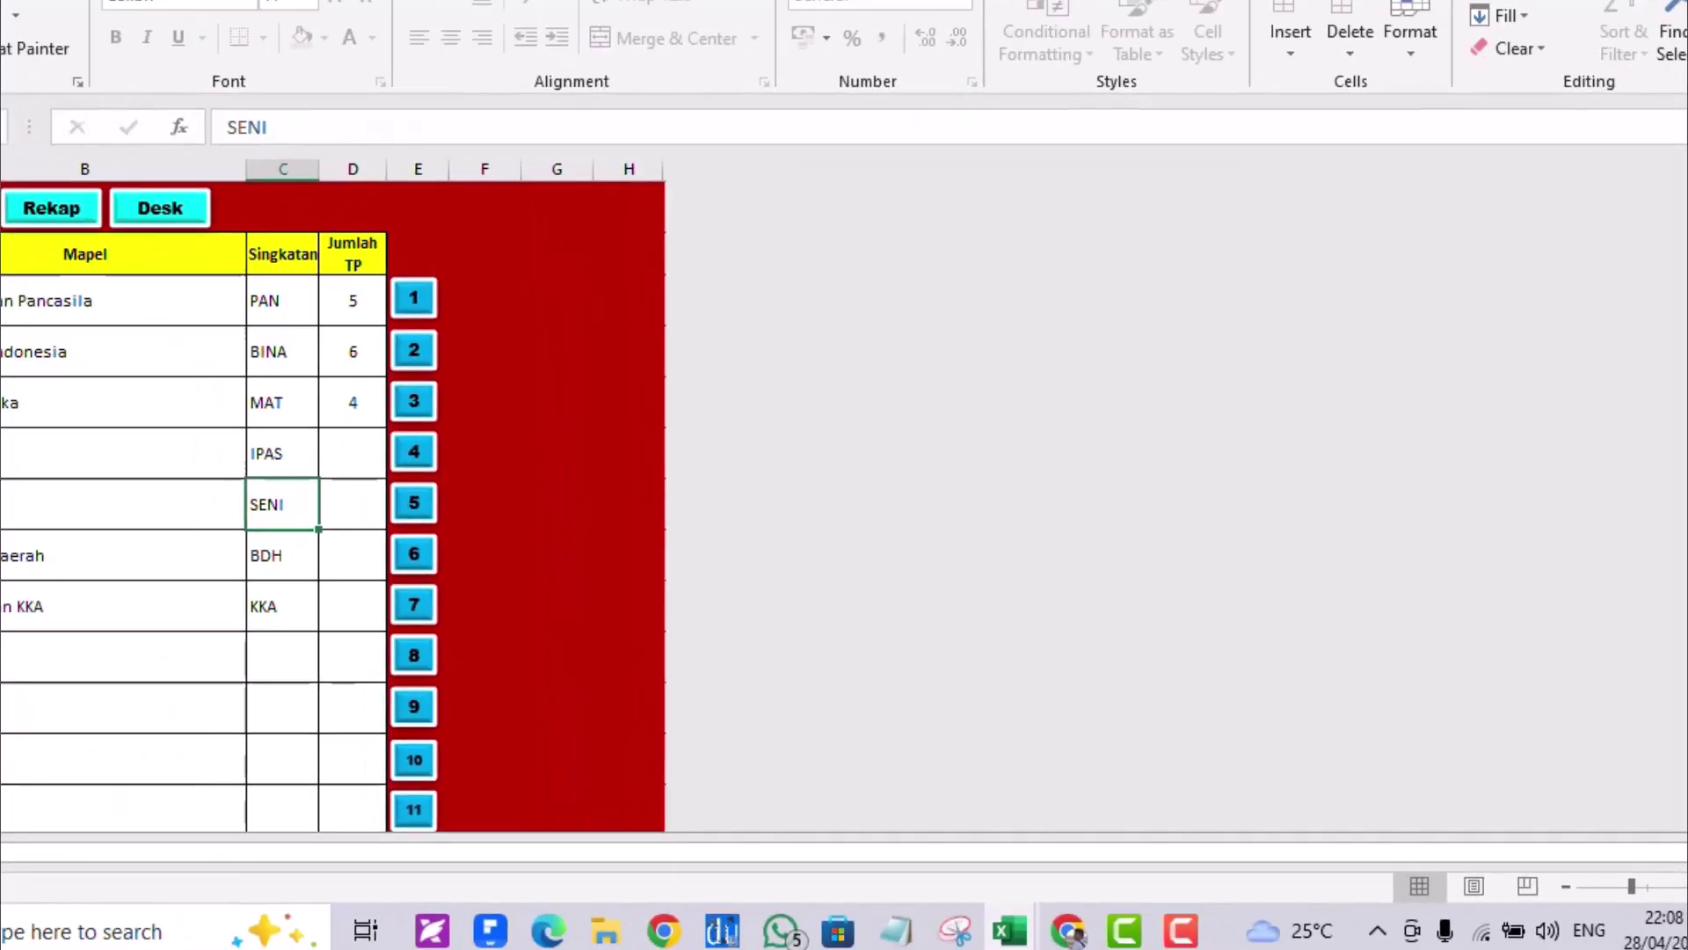
{"action": "left_click", "coordinate": [69, 298]}
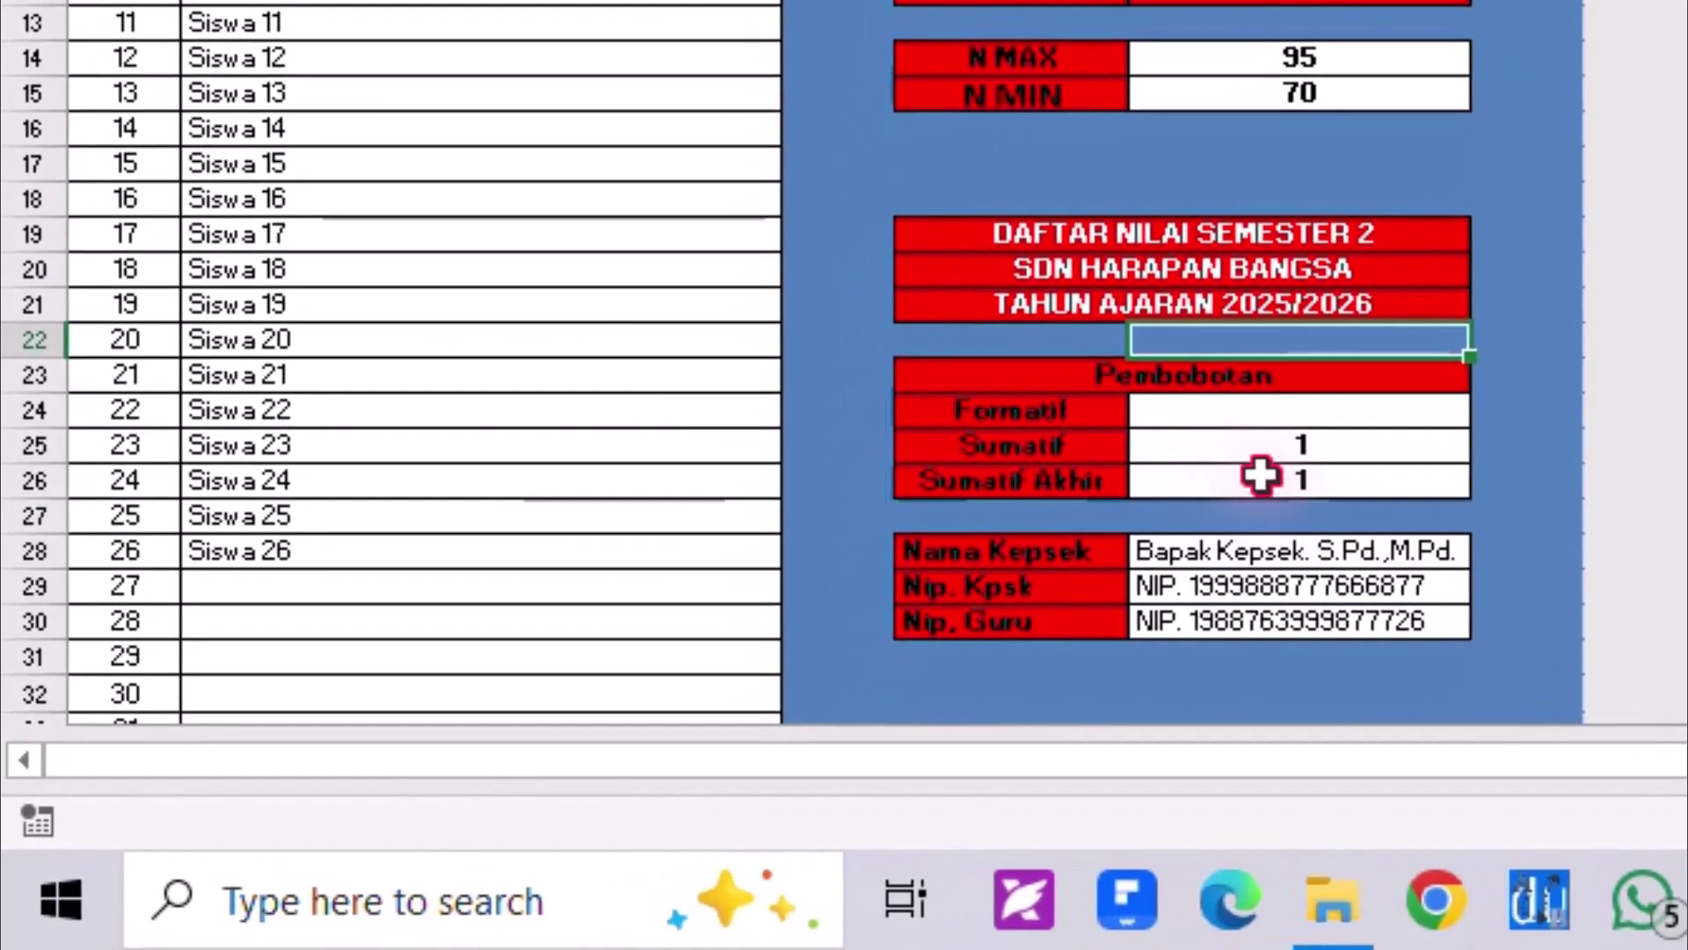
{"action": "left_click", "coordinate": [1260, 475]}
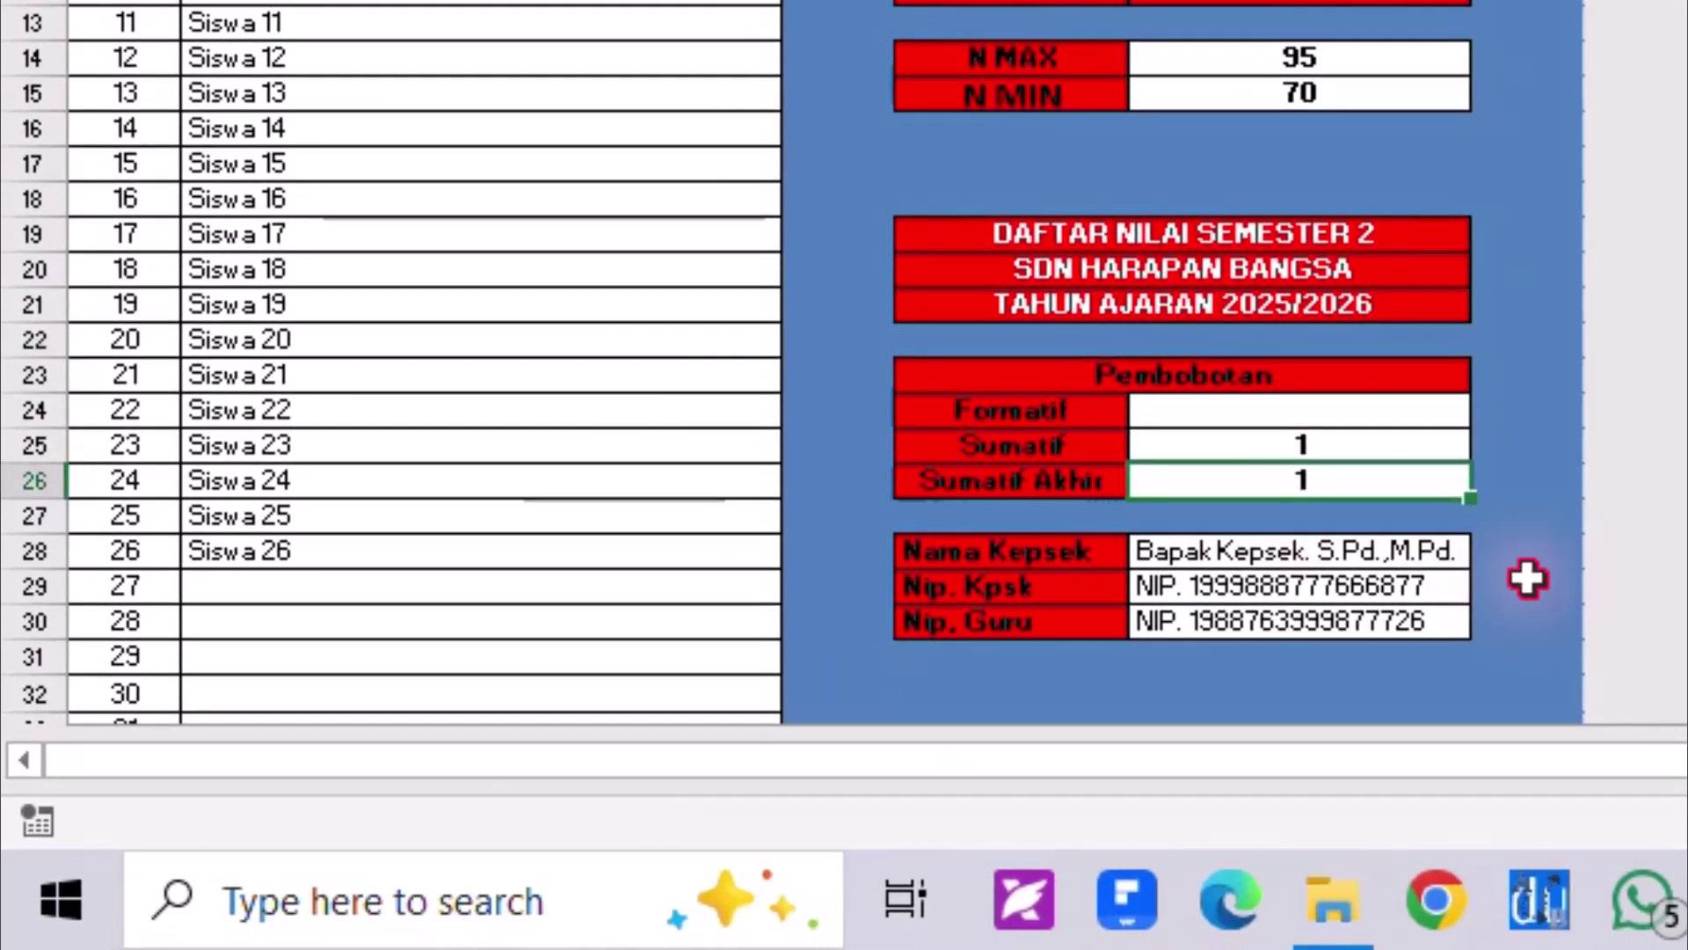
{"action": "left_click", "coordinate": [1333, 19]}
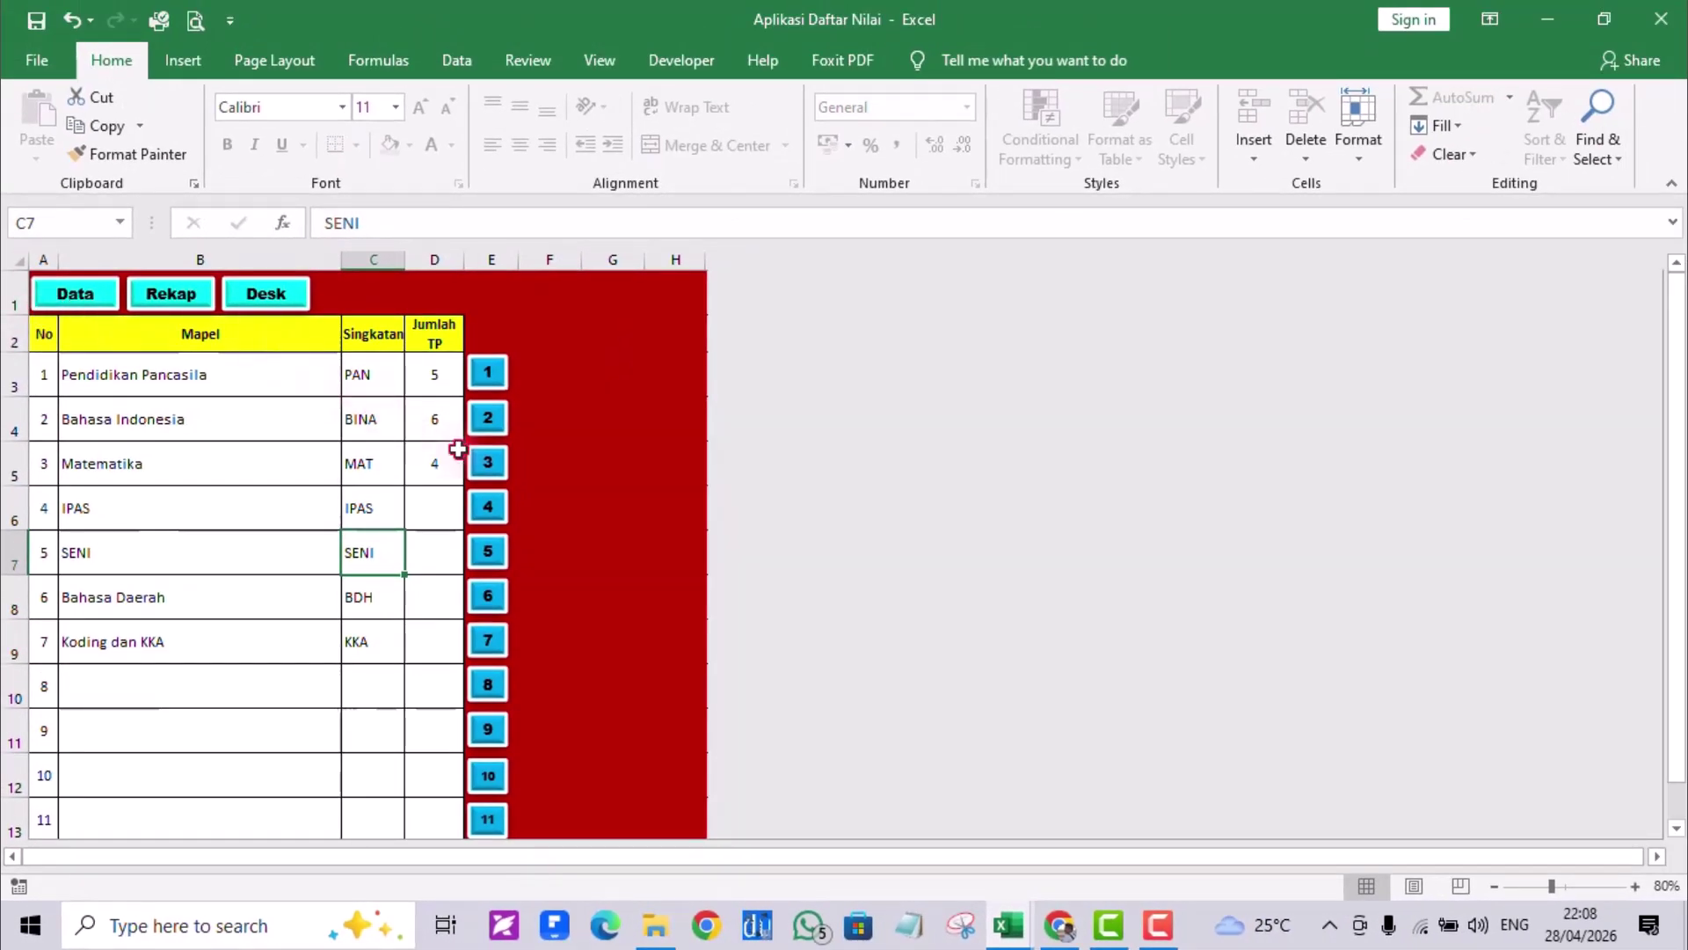
{"action": "left_click", "coordinate": [486, 462]}
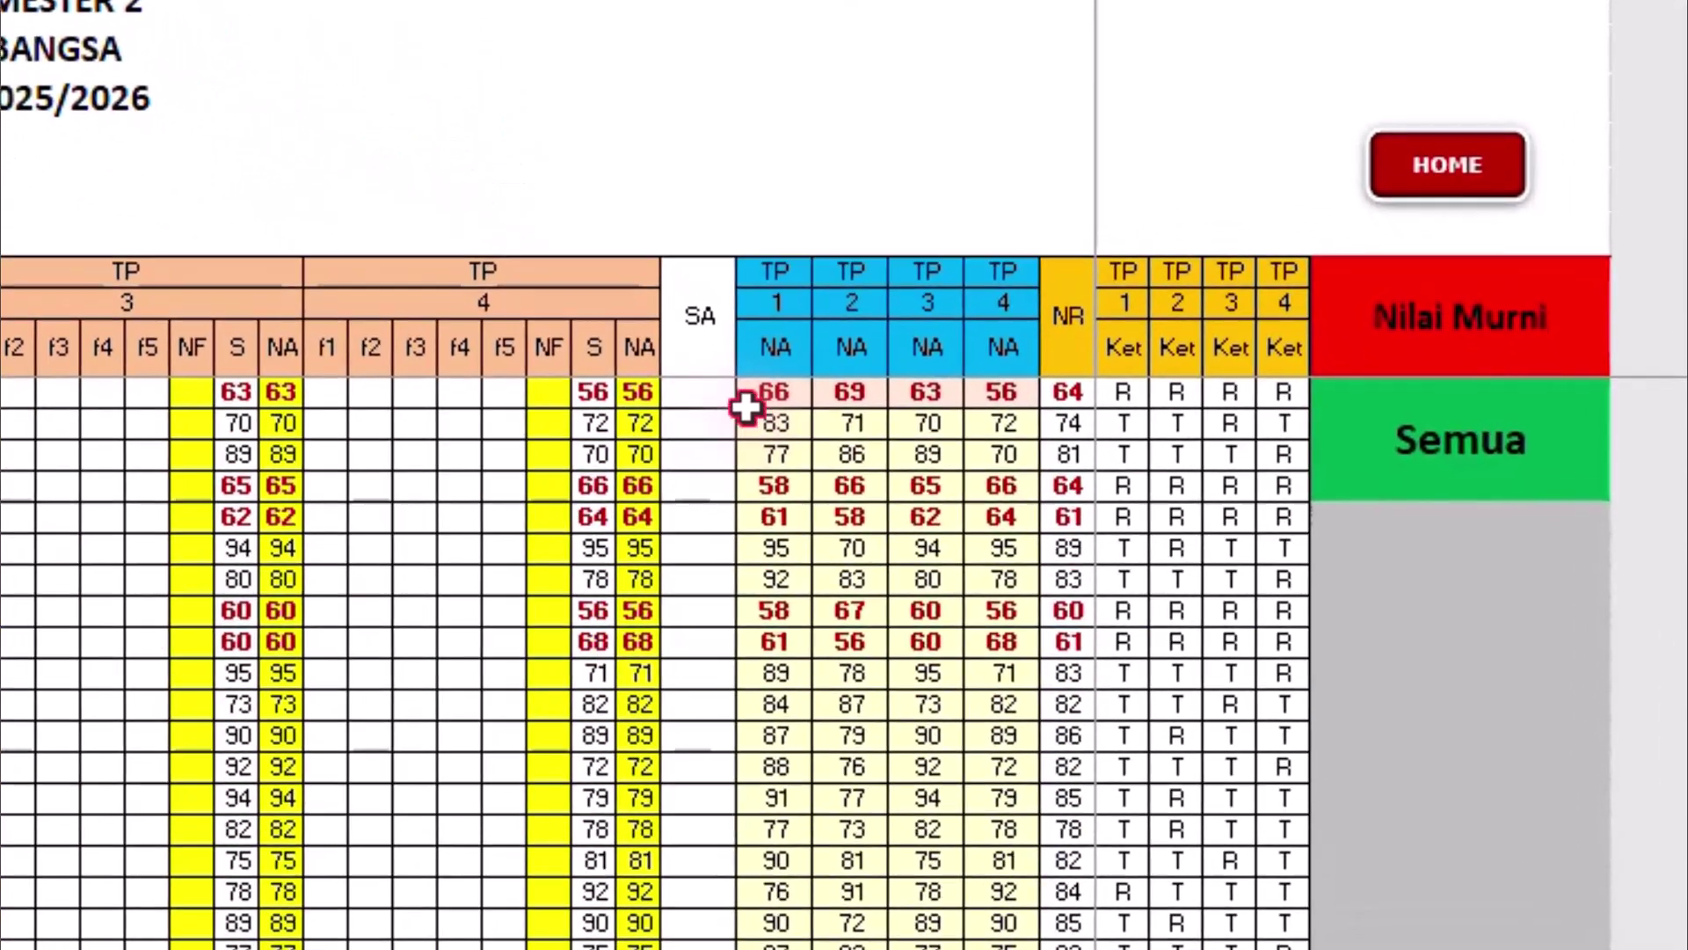
{"action": "left_click", "coordinate": [953, 457]}
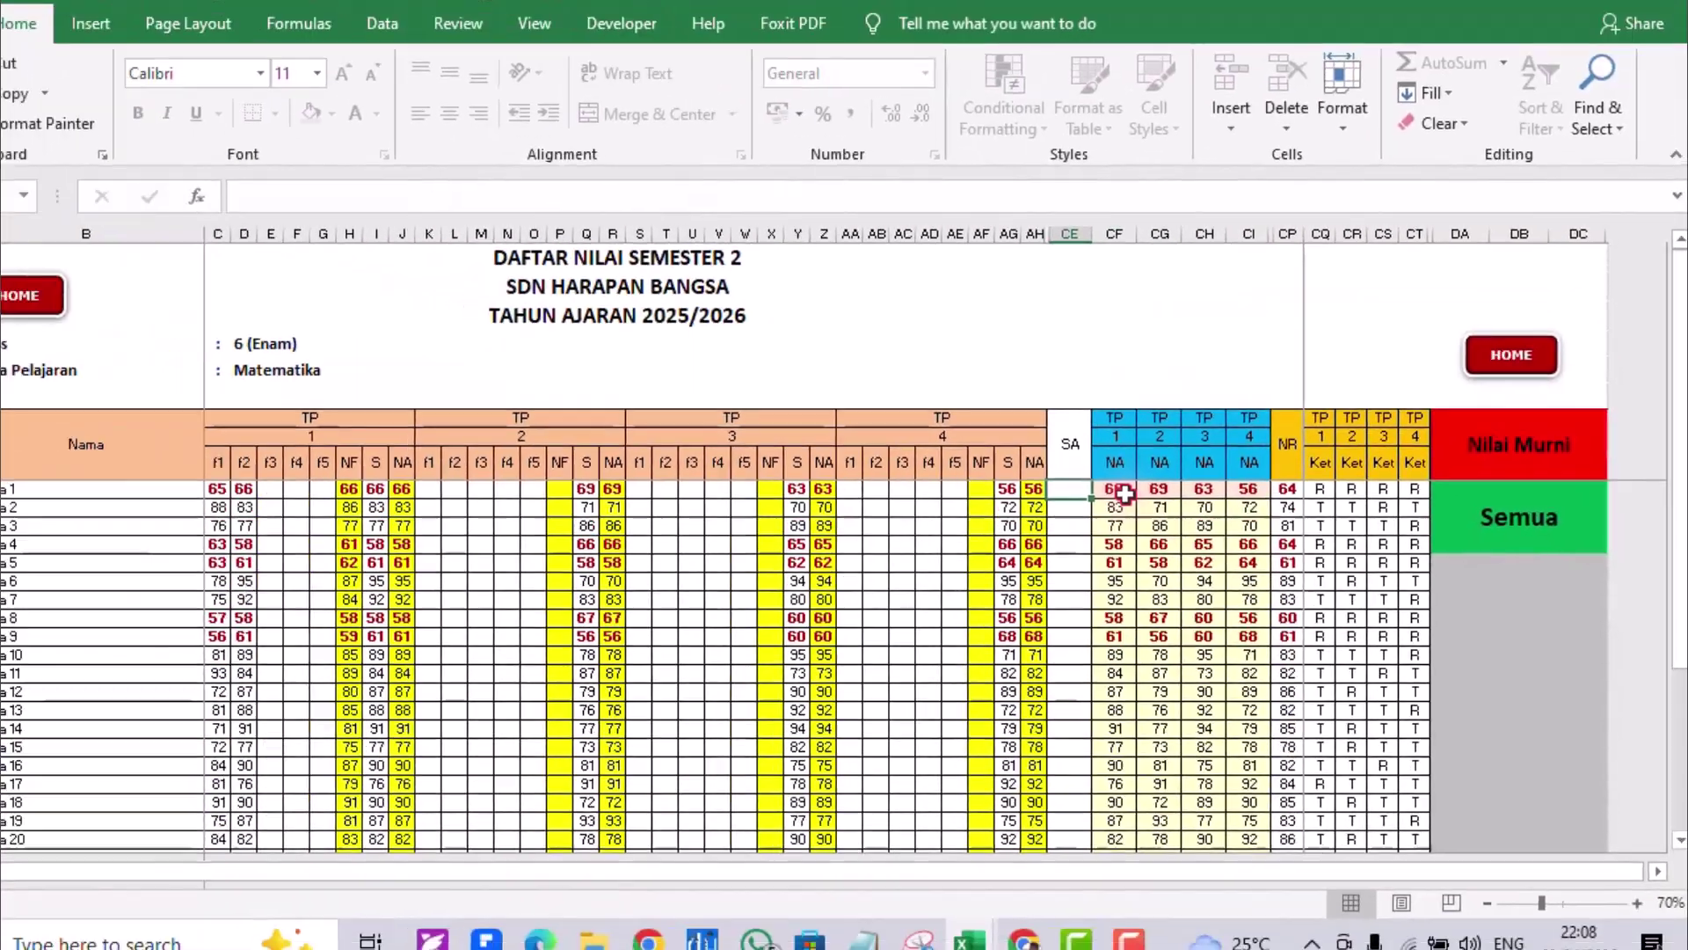
- Enter an SA score of 70 for Siswa 1 on the Matematika sheet and check the TP 1 NA cell
{"action": "left_click", "coordinate": [1124, 494]}
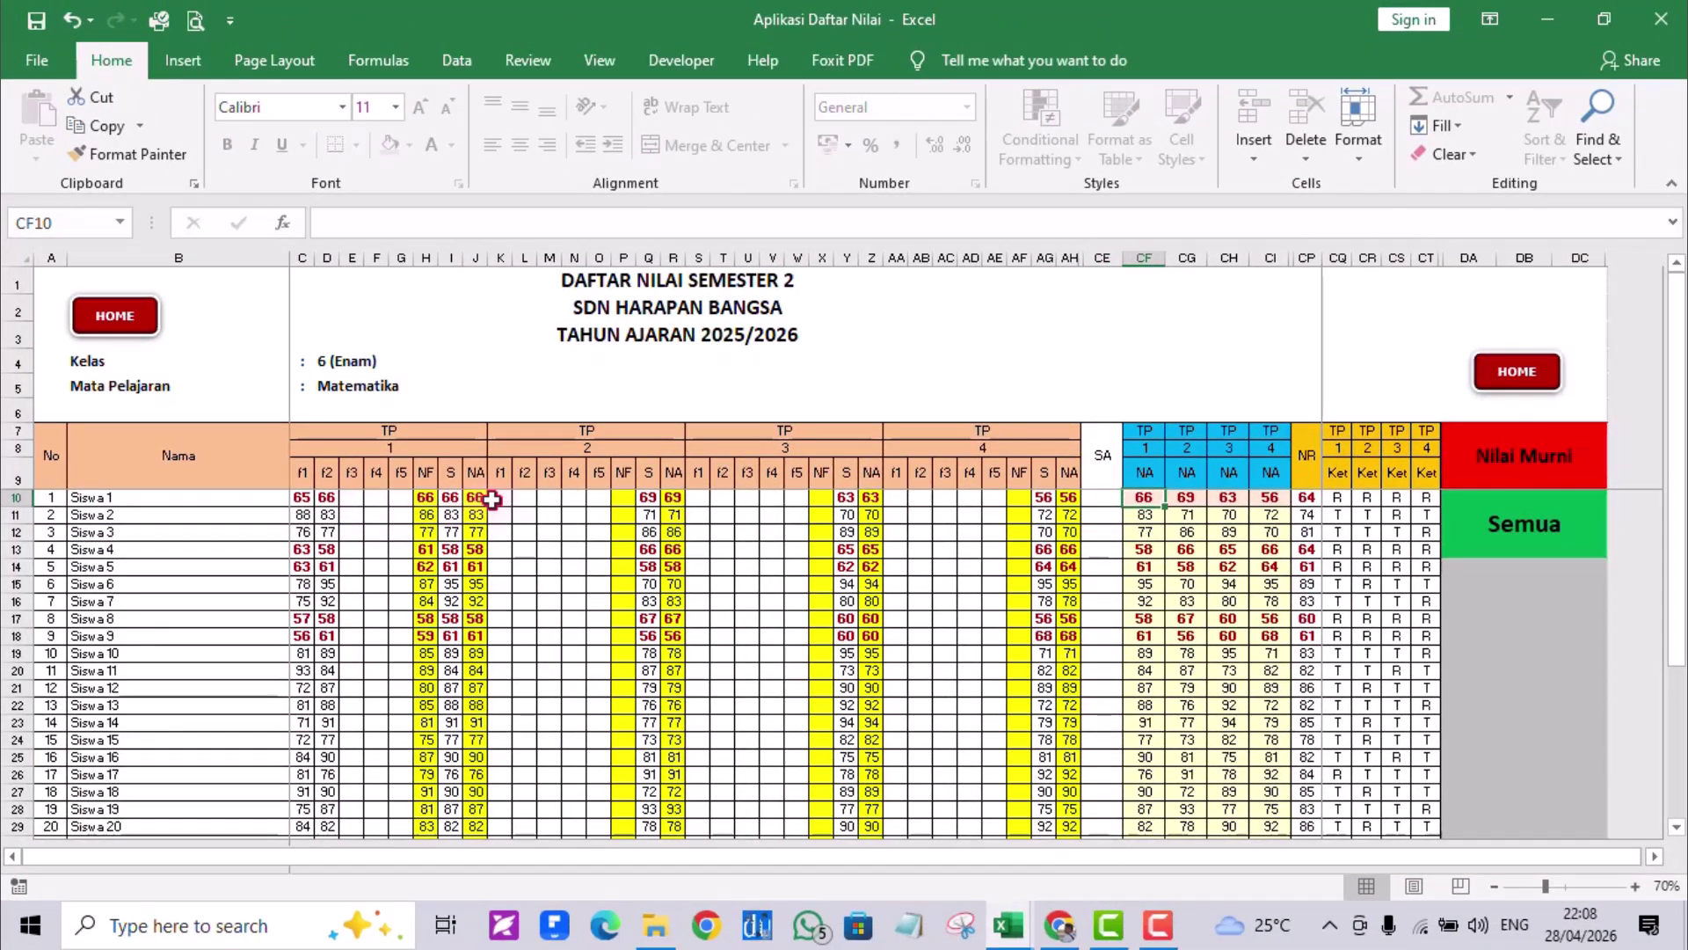
{"action": "left_click", "coordinate": [477, 499]}
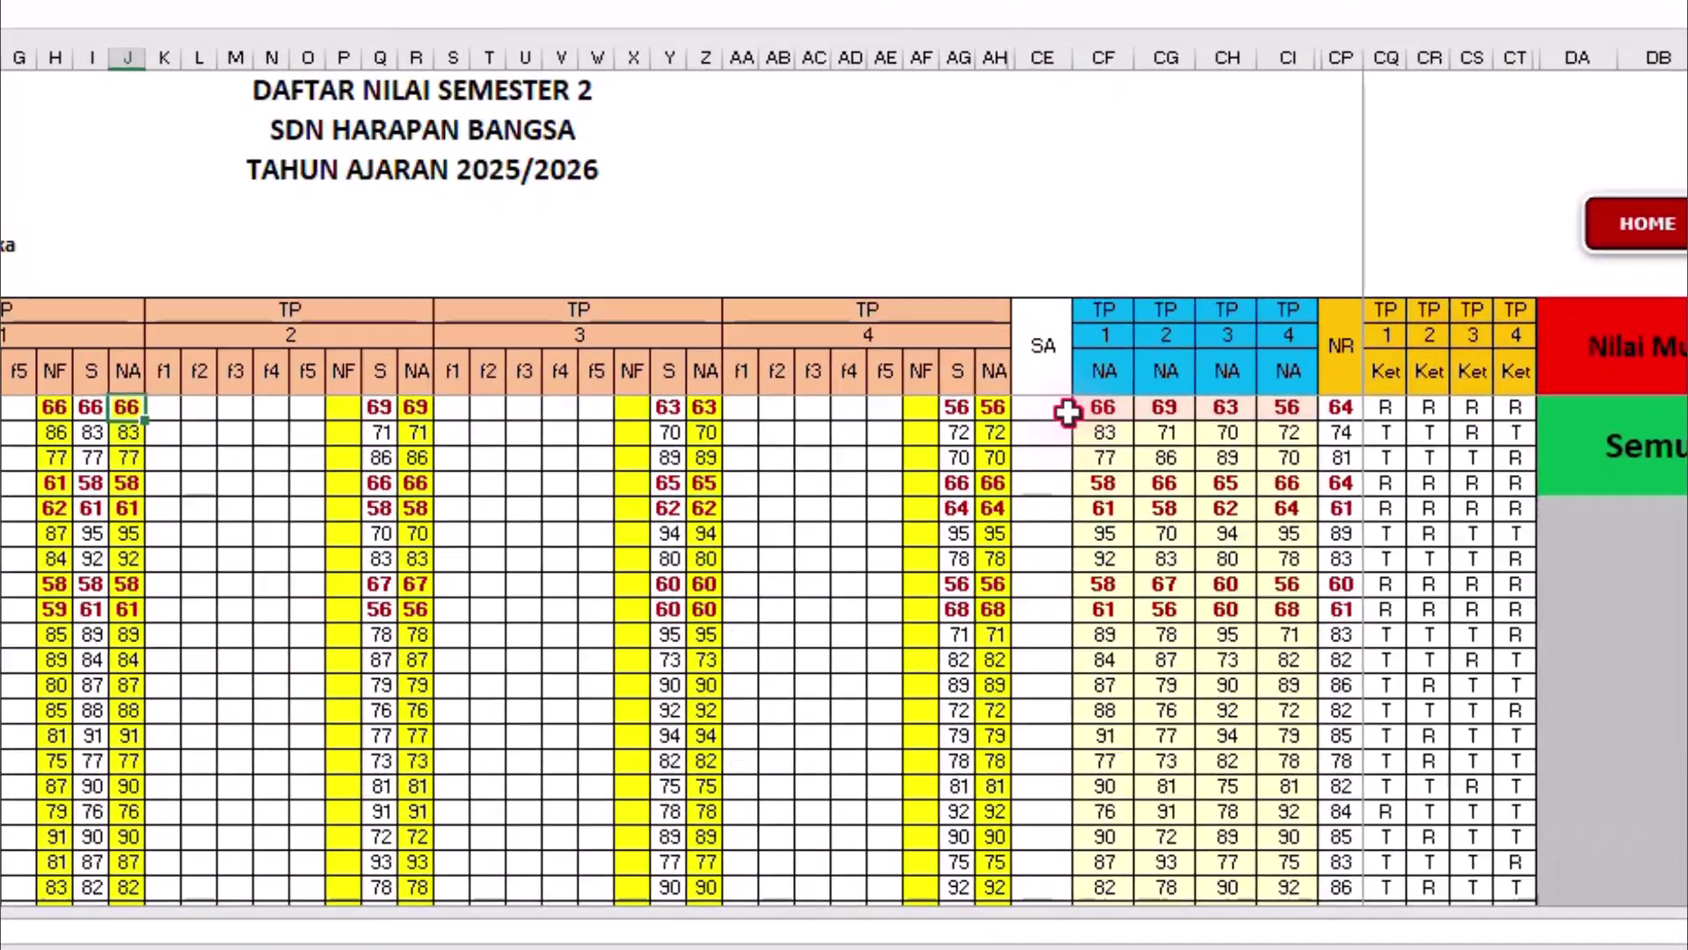
{"action": "left_click", "coordinate": [1106, 497]}
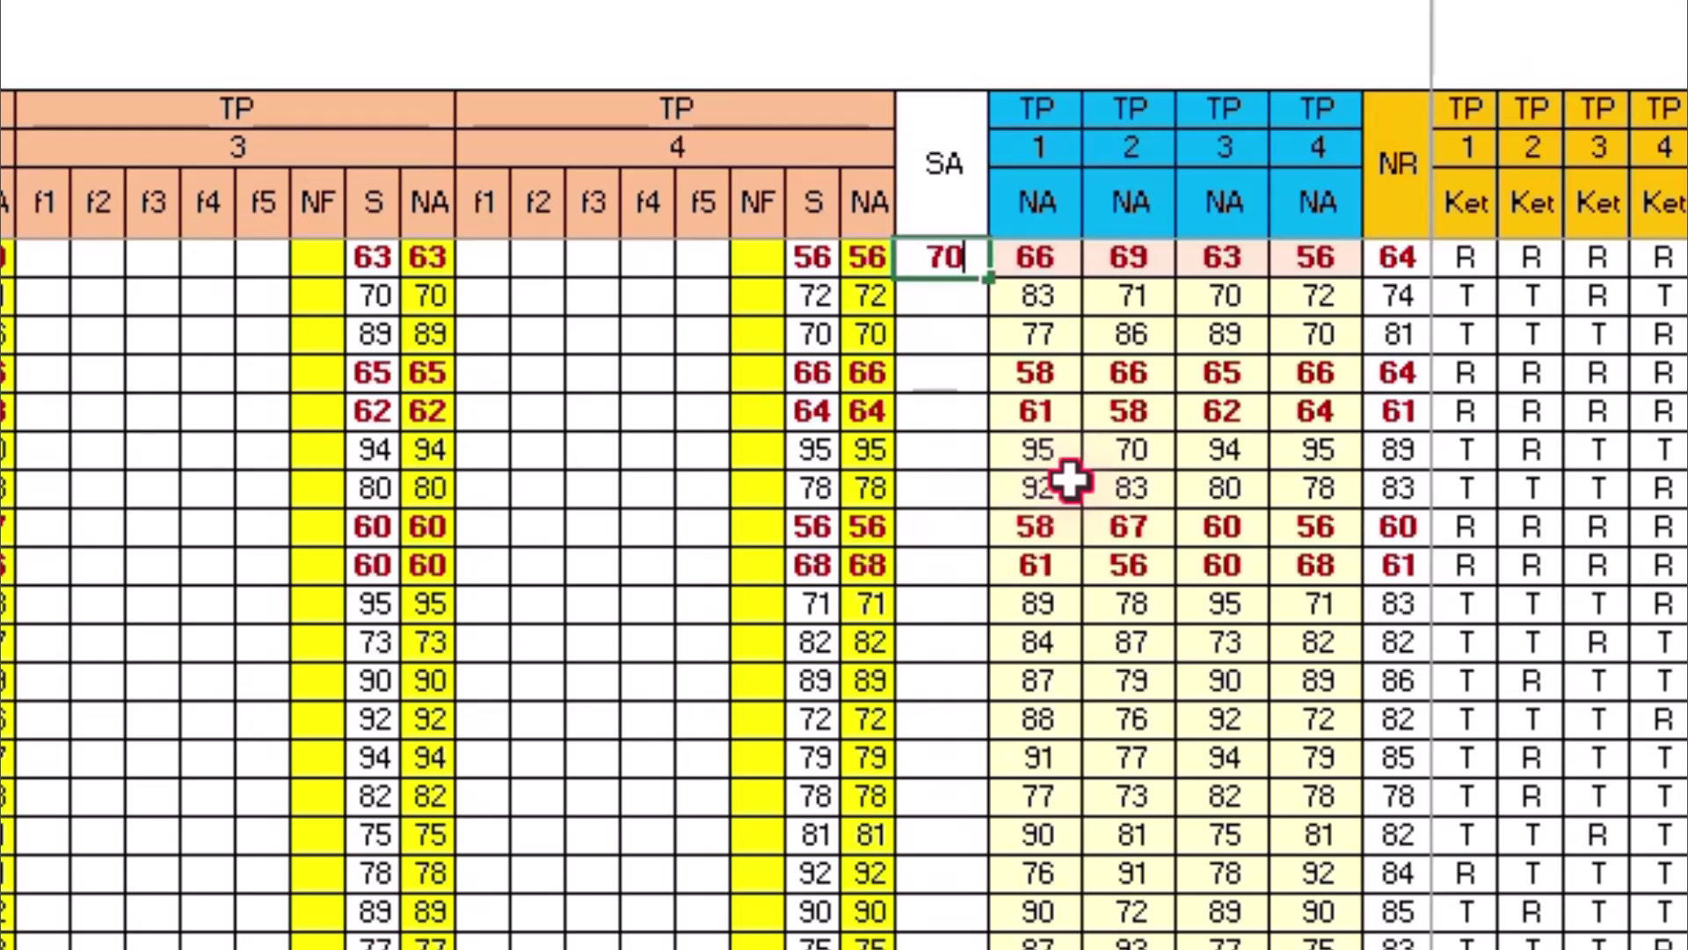
{"action": "key", "text": "Return"}
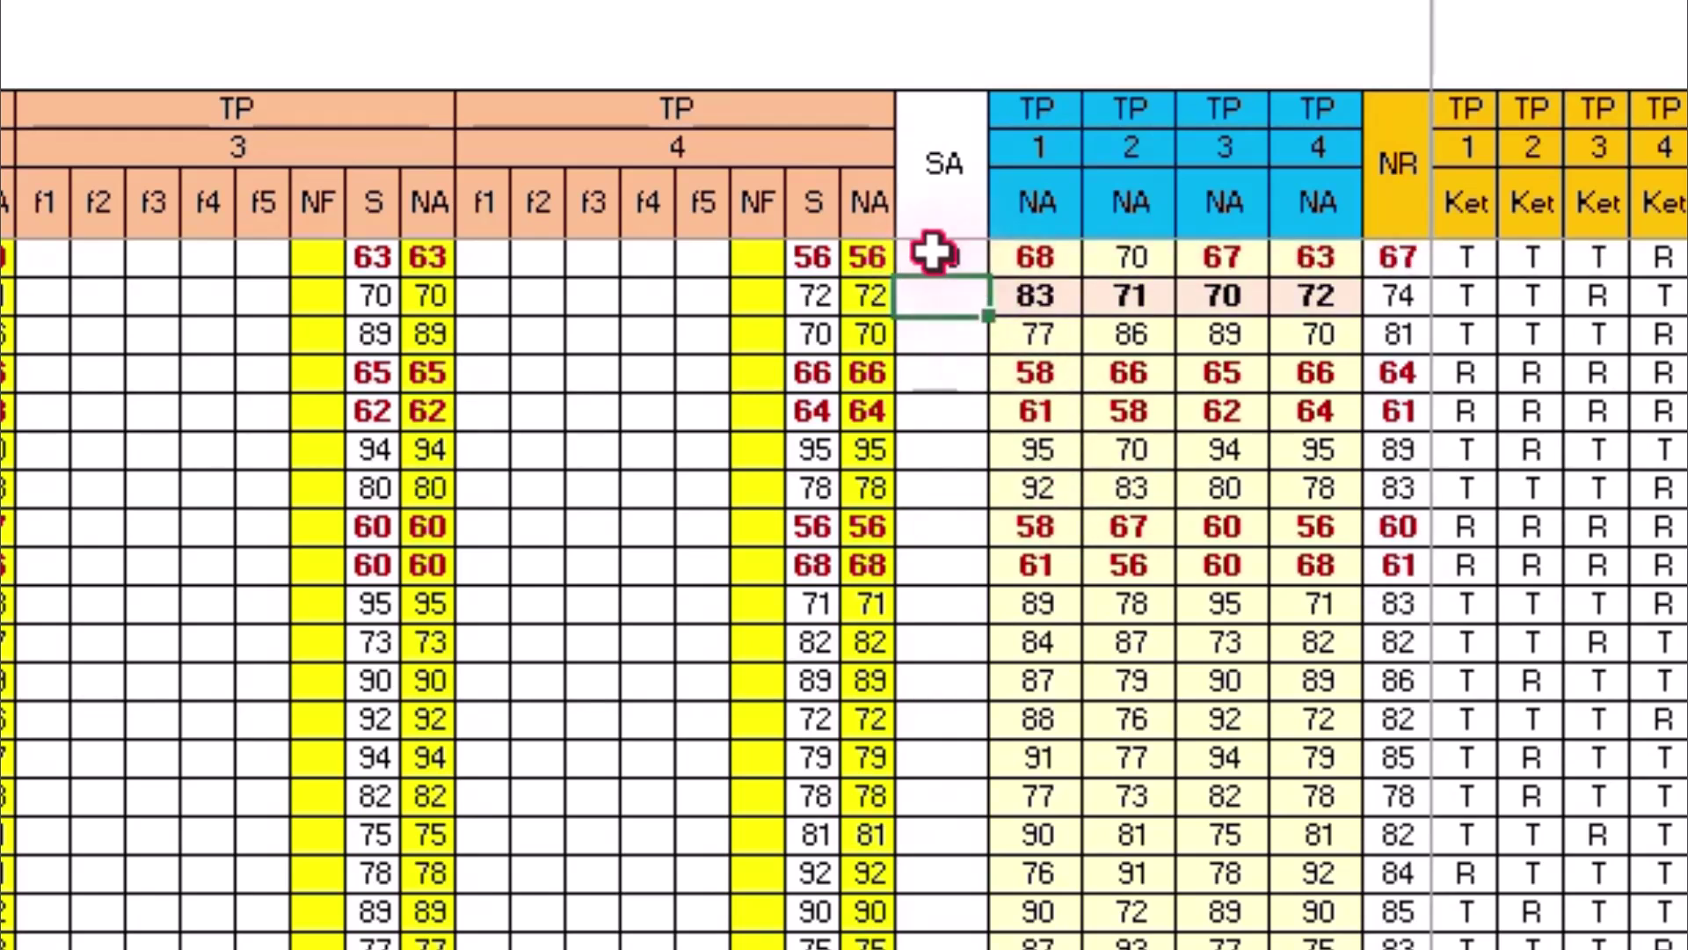
{"action": "left_click", "coordinate": [932, 253]}
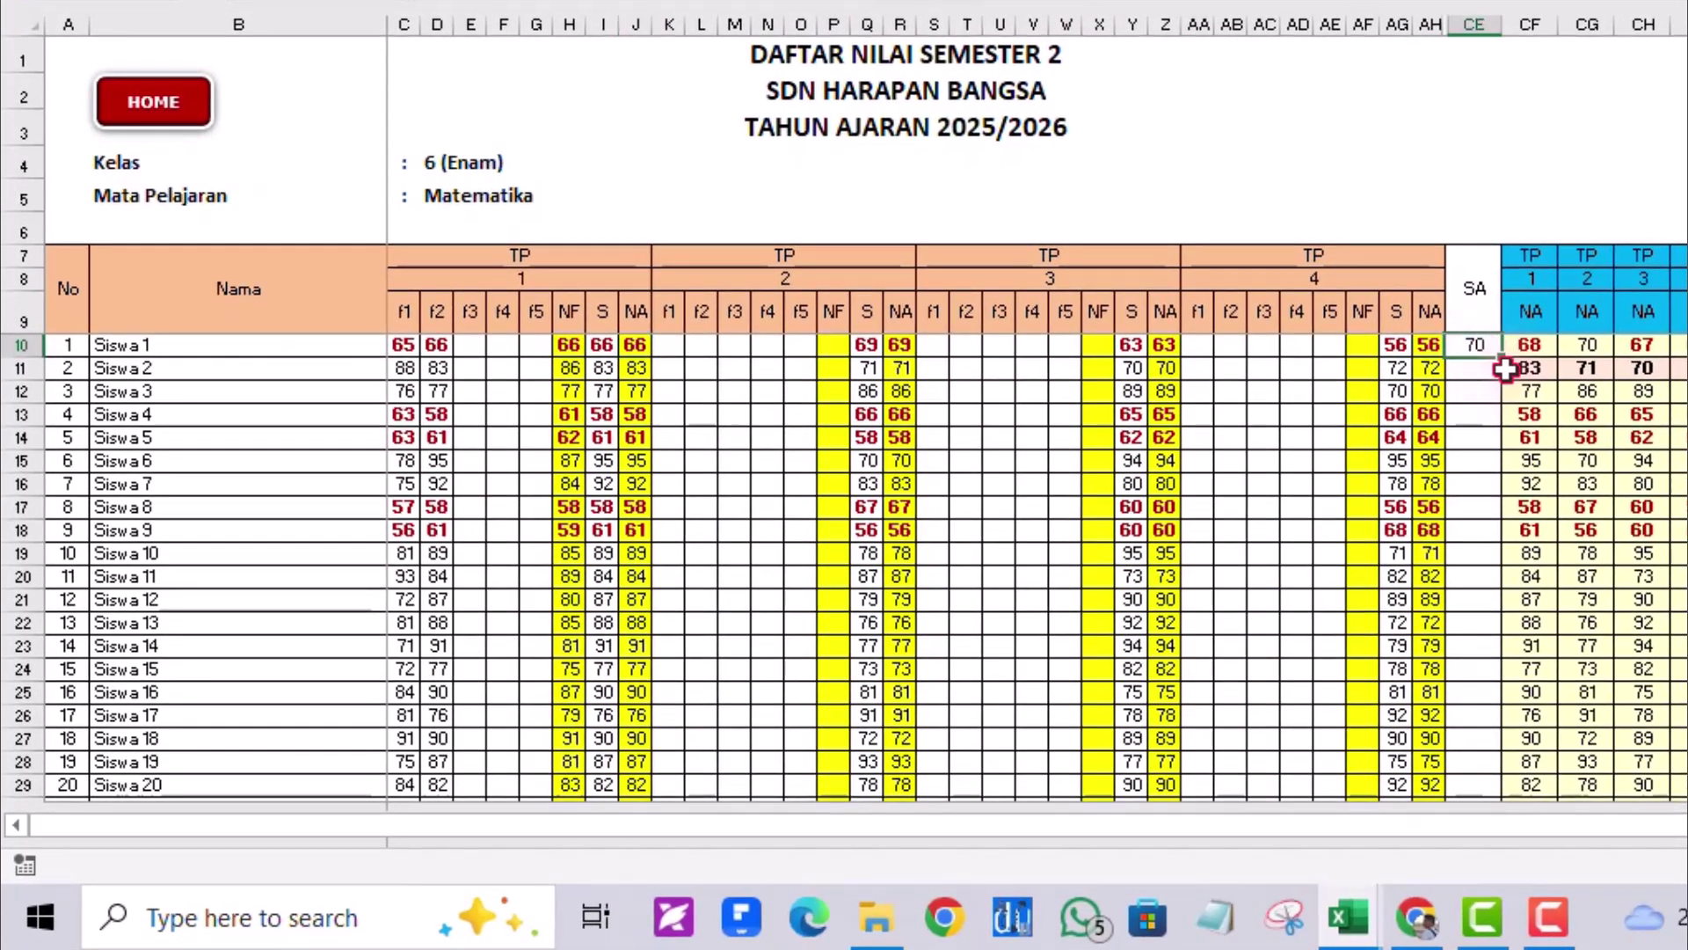
{"action": "left_click", "coordinate": [1531, 347]}
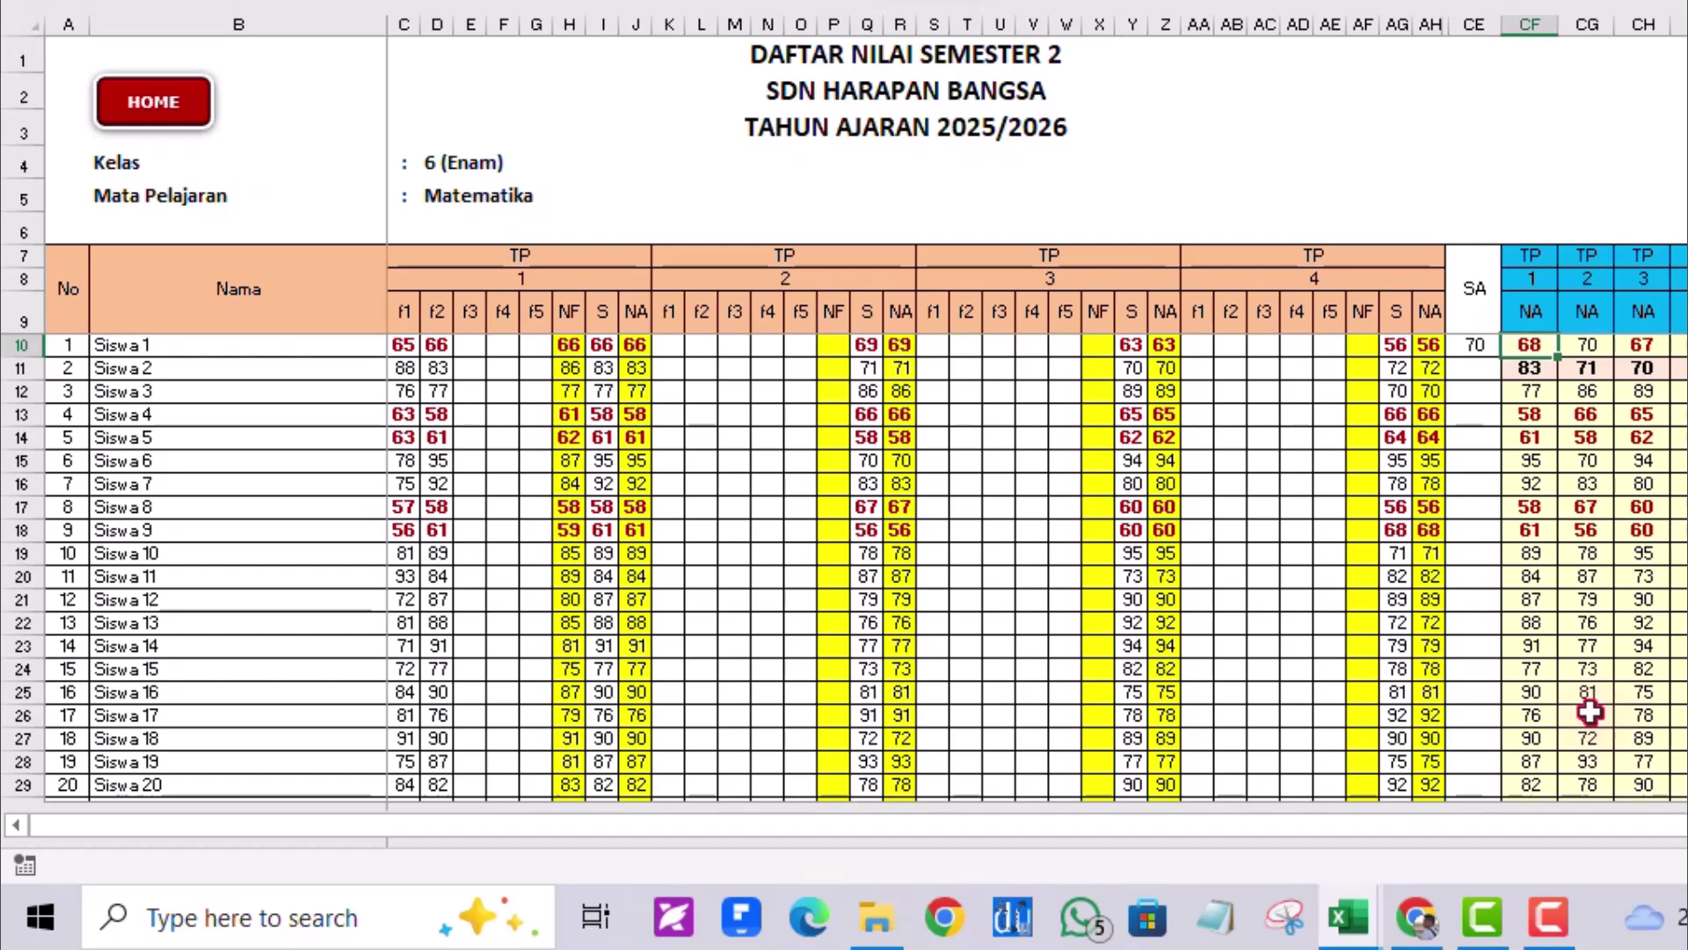
- Set the Sumatif Akhir weight to 2 on the data sheet, then compare Siswa 1's TP 1 NA and SA cells on the Matematika sheet
{"action": "left_click", "coordinate": [167, 110]}
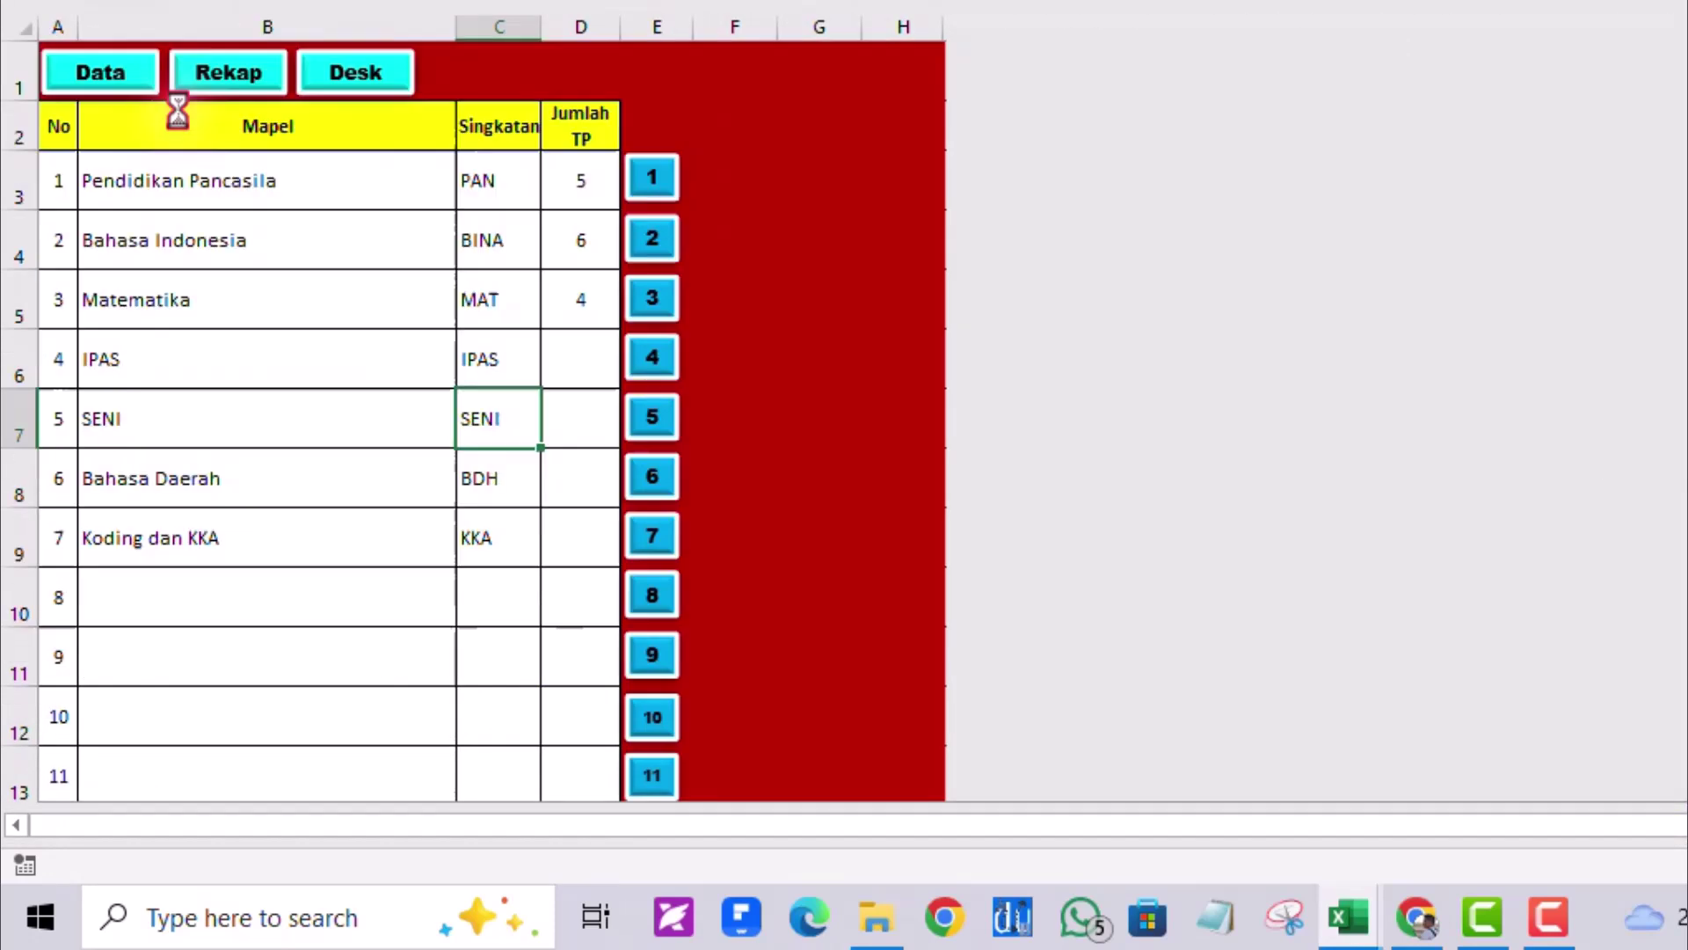
{"action": "left_click", "coordinate": [102, 91]}
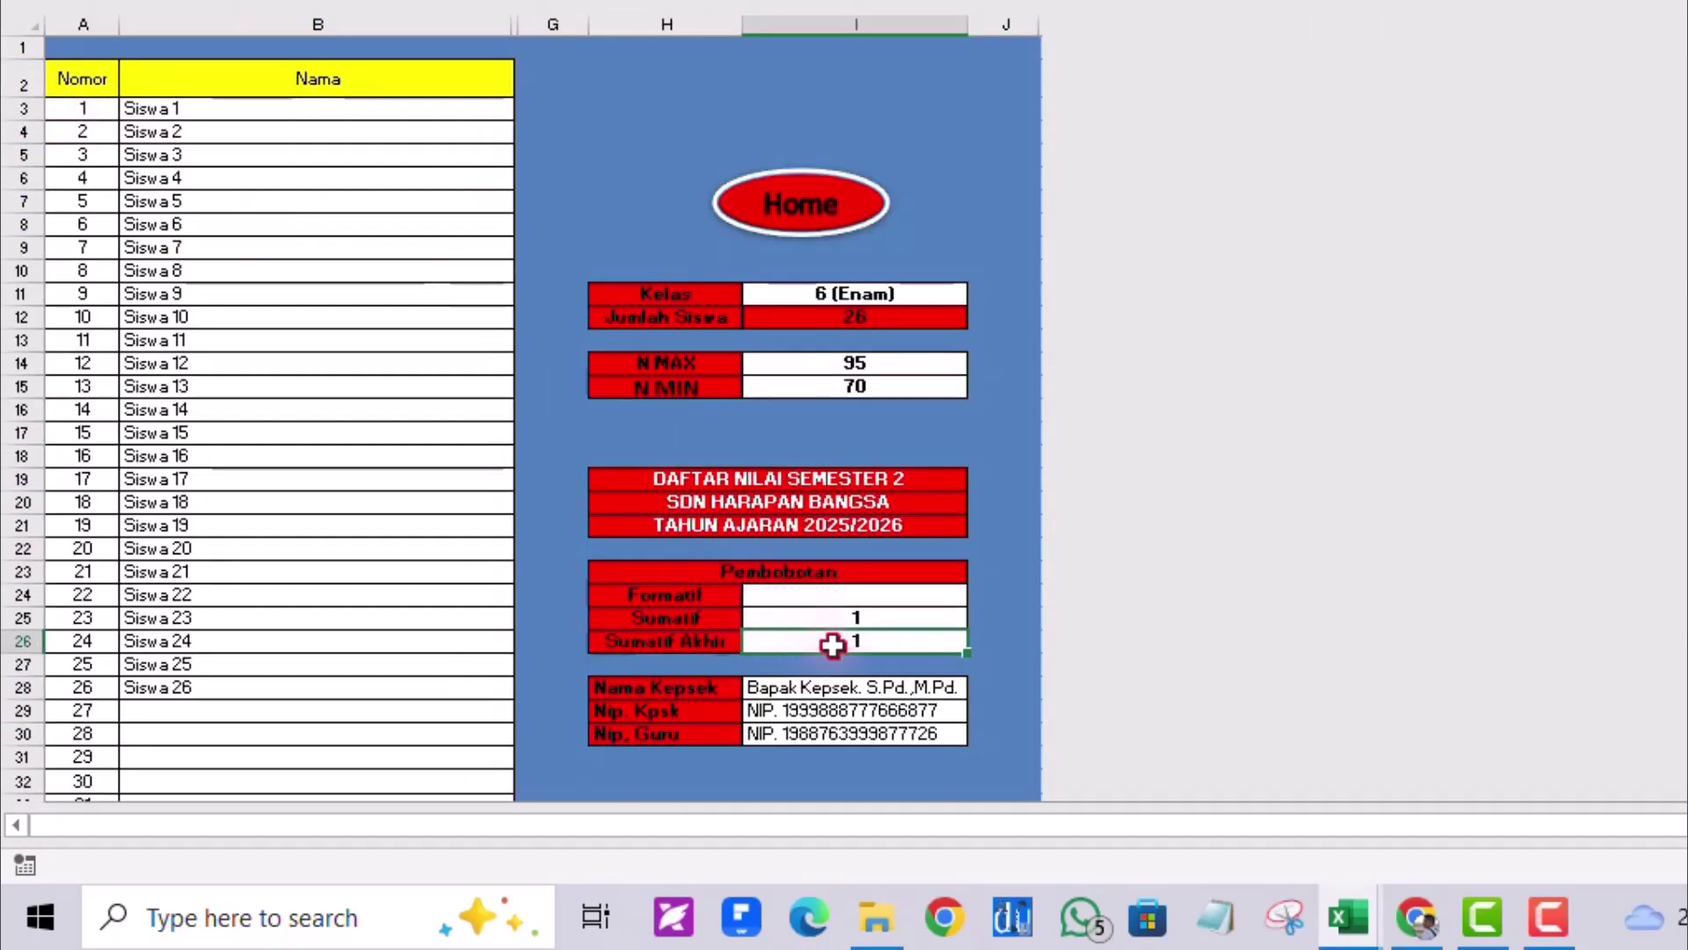
{"action": "type", "text": "2"}
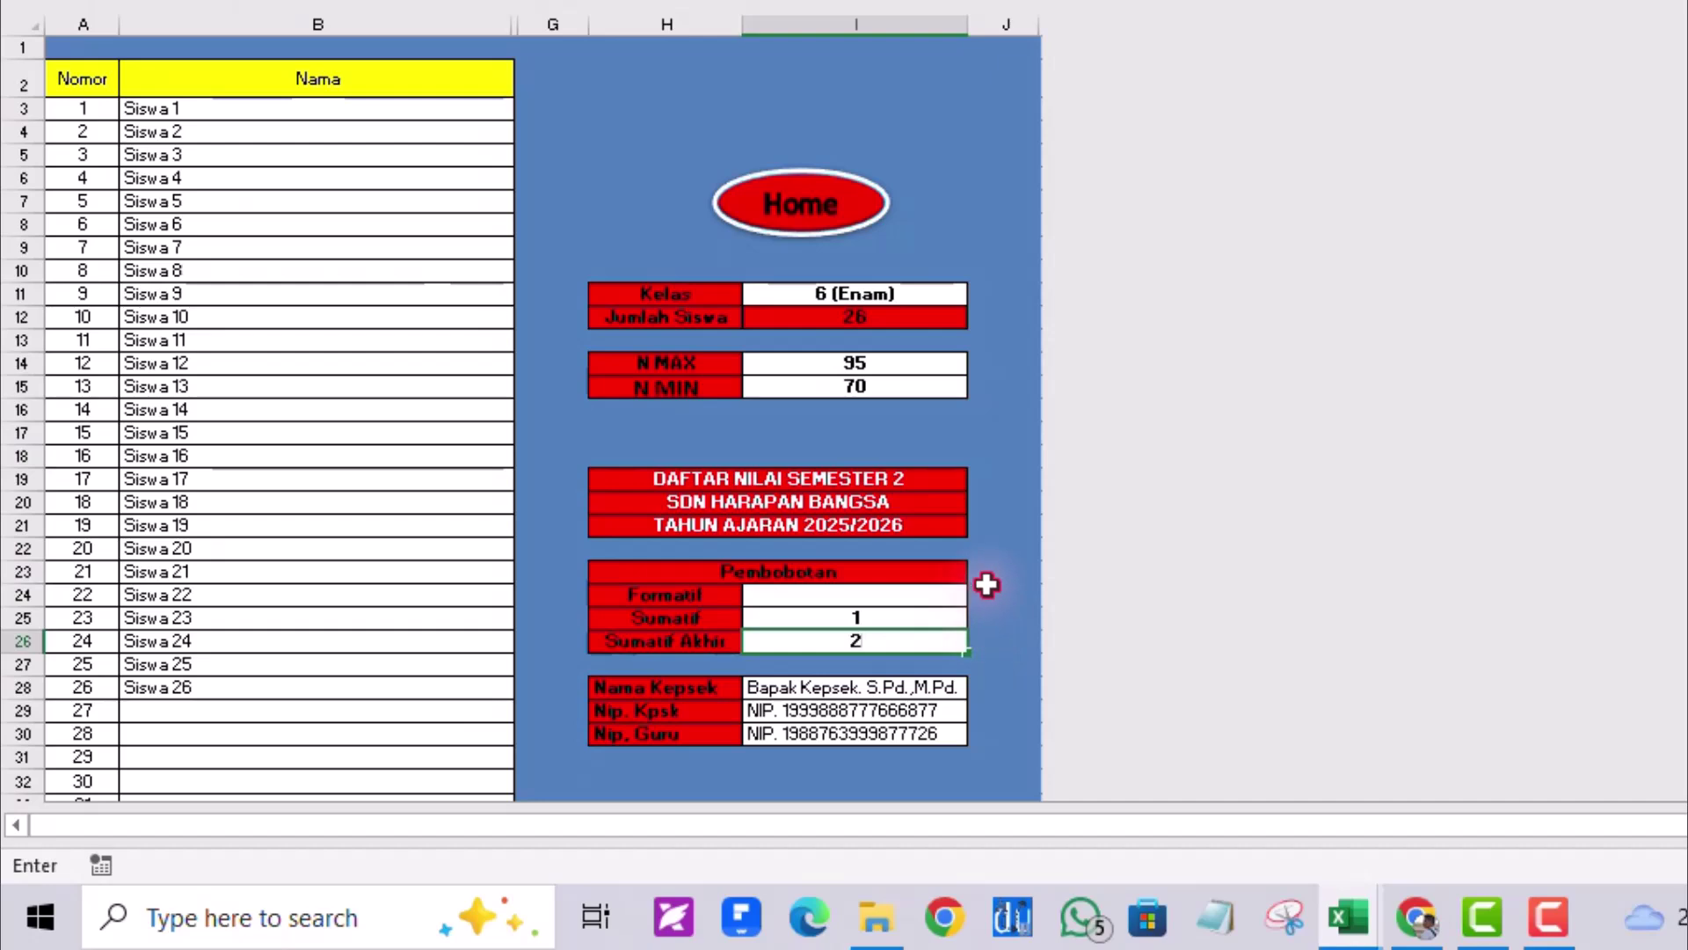
{"action": "left_click", "coordinate": [995, 585]}
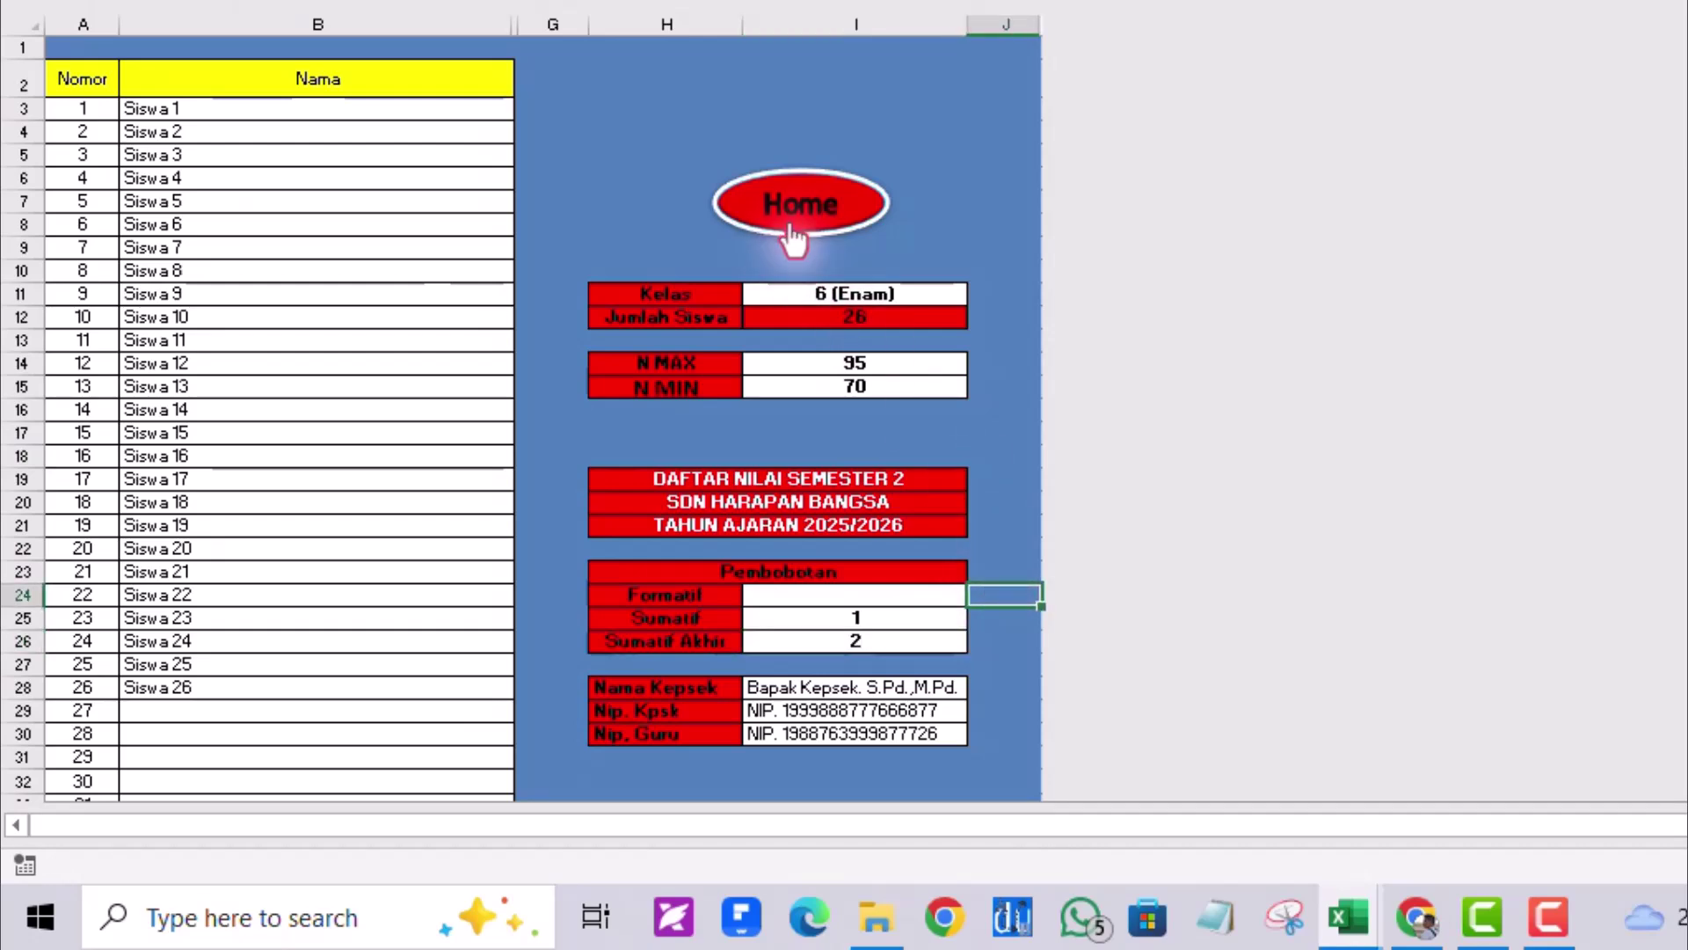
{"action": "left_click", "coordinate": [794, 233]}
{"action": "left_click", "coordinate": [651, 299]}
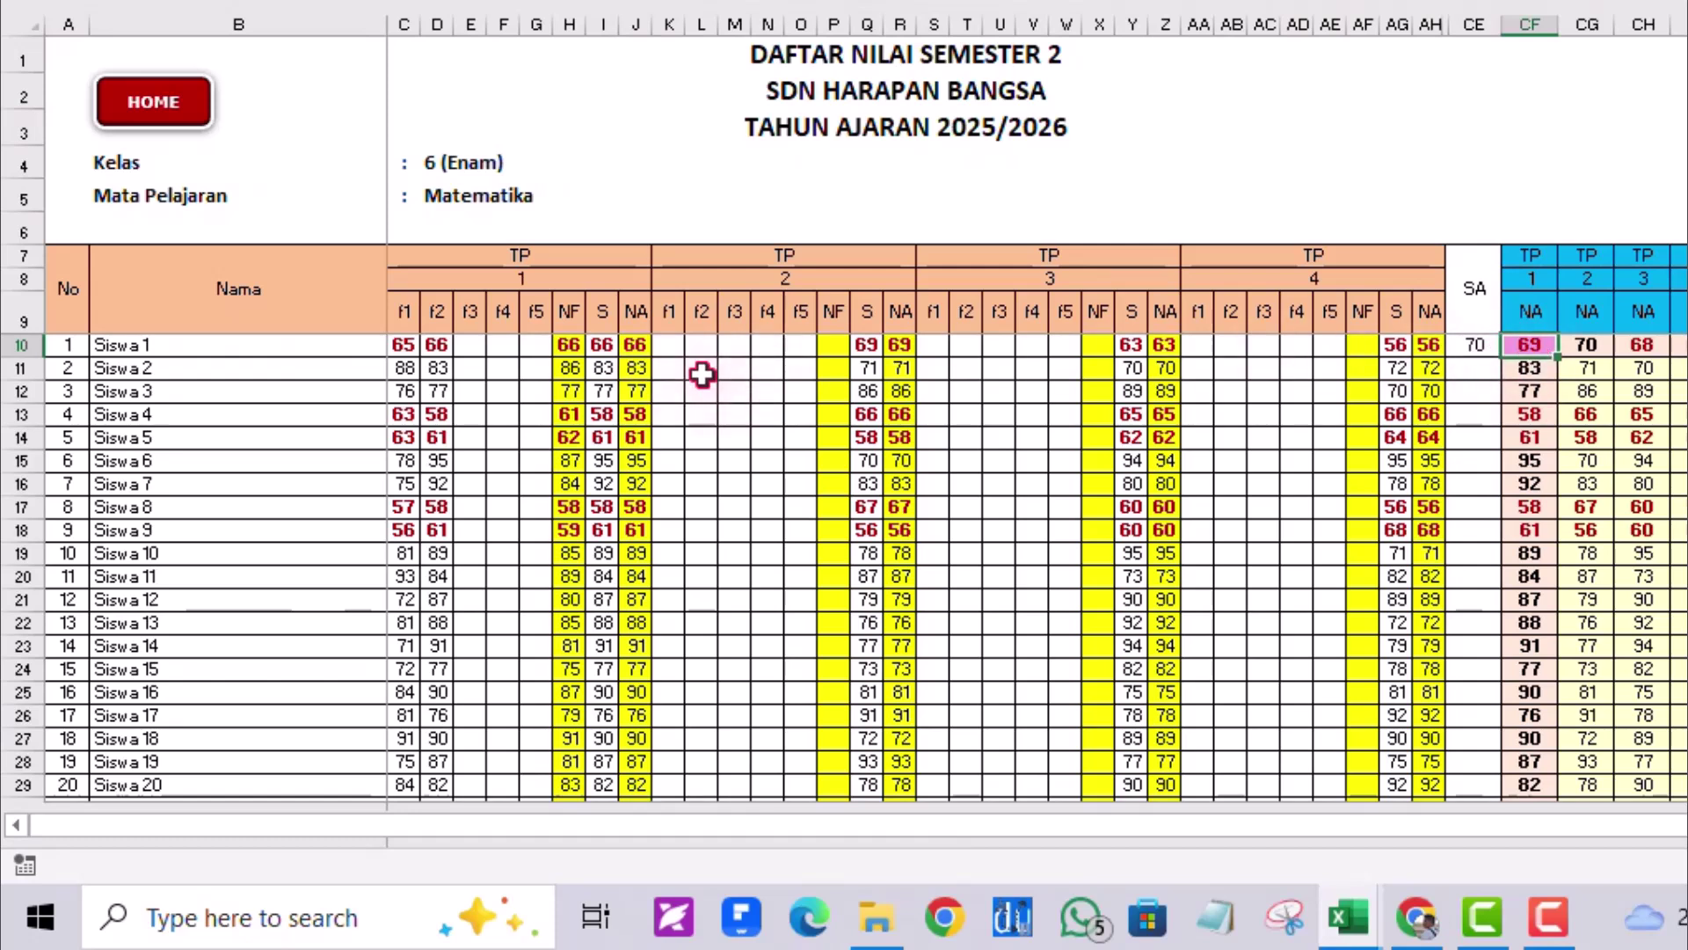
{"action": "left_click", "coordinate": [637, 347]}
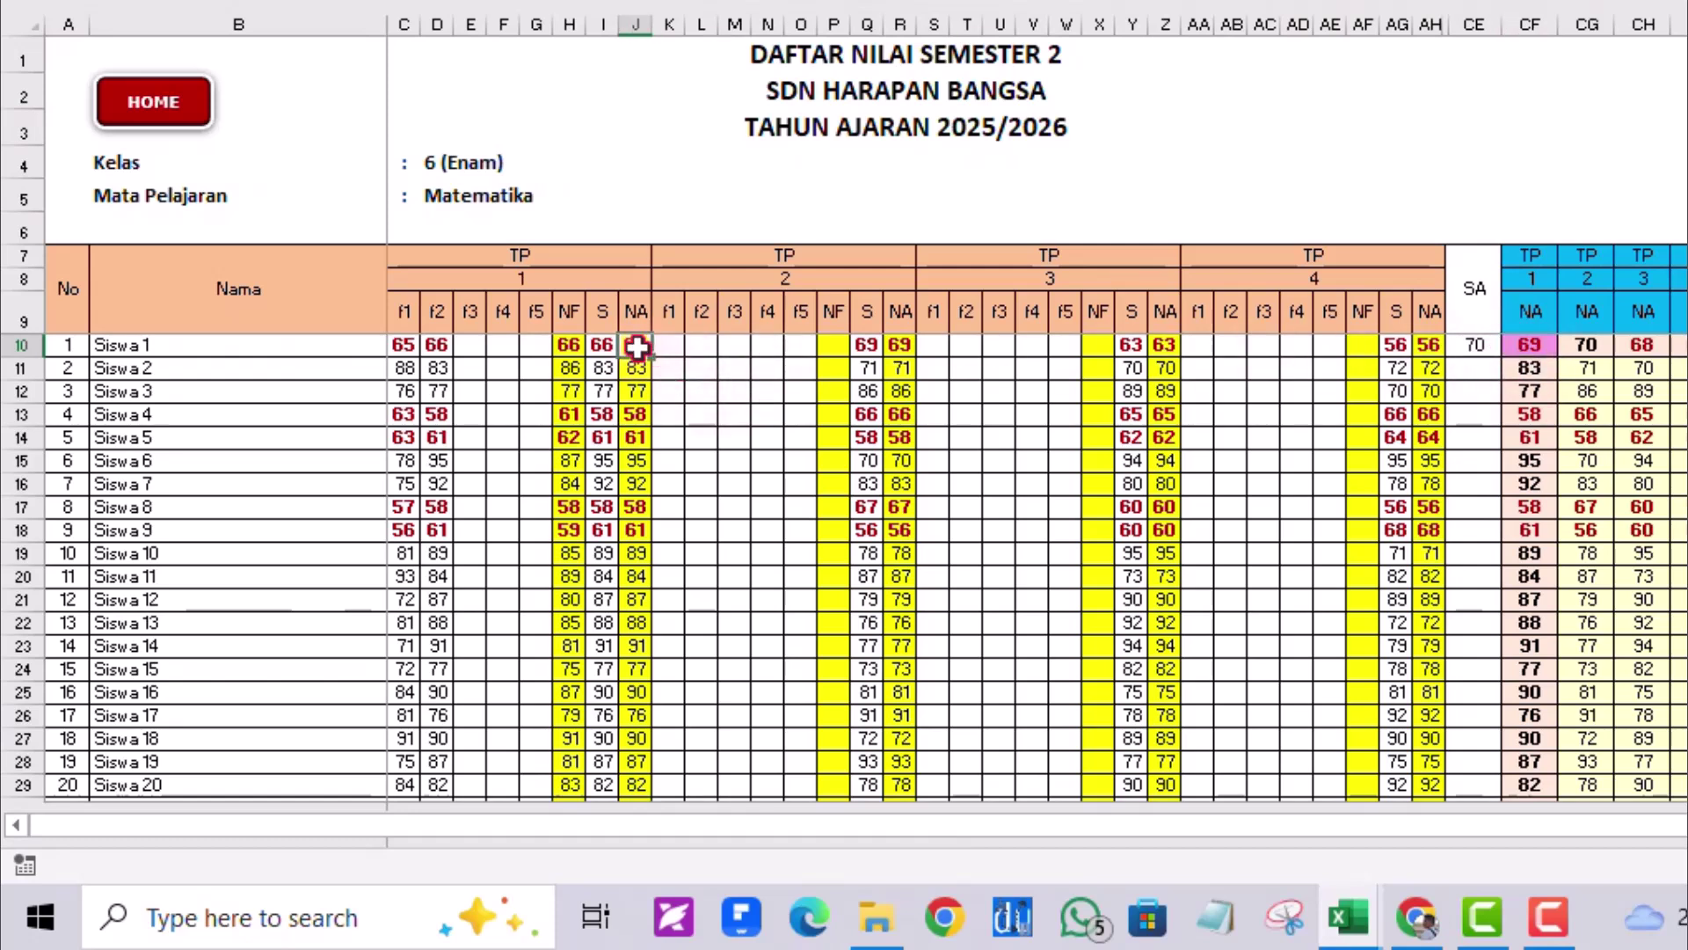
{"action": "left_click", "coordinate": [1473, 348]}
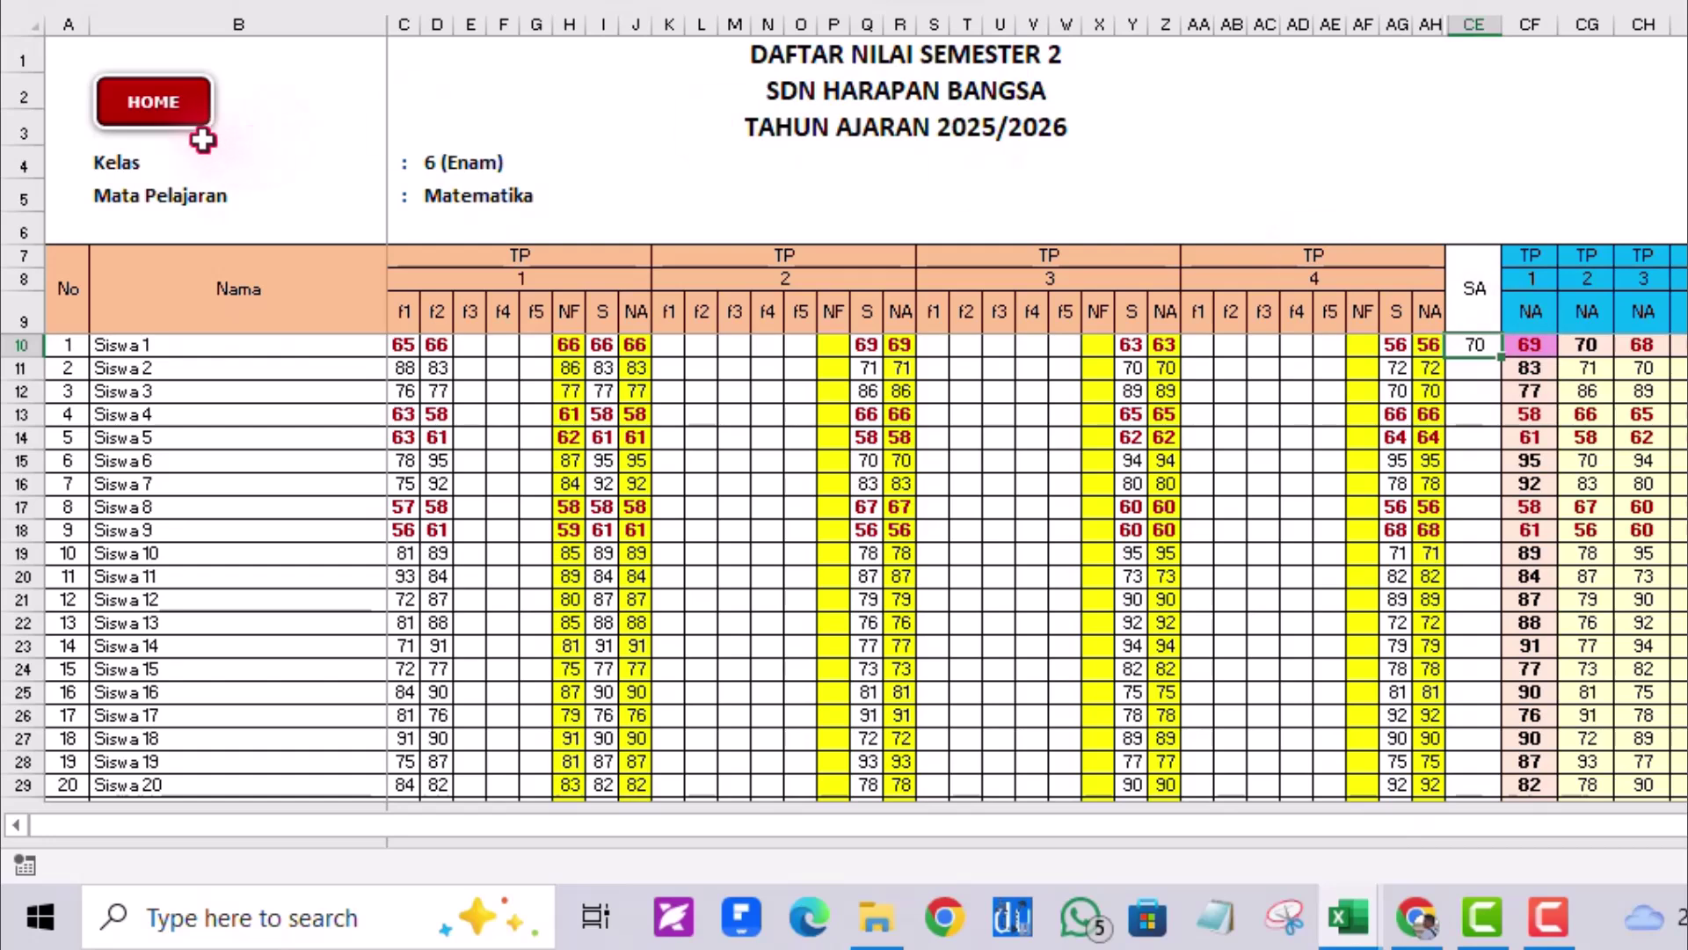
- Set the Sumatif Akhir weight to 1 on the data sheet, then clear Siswa 1's SA score on the Matematika sheet
{"action": "left_click", "coordinate": [175, 107]}
{"action": "left_click", "coordinate": [93, 77]}
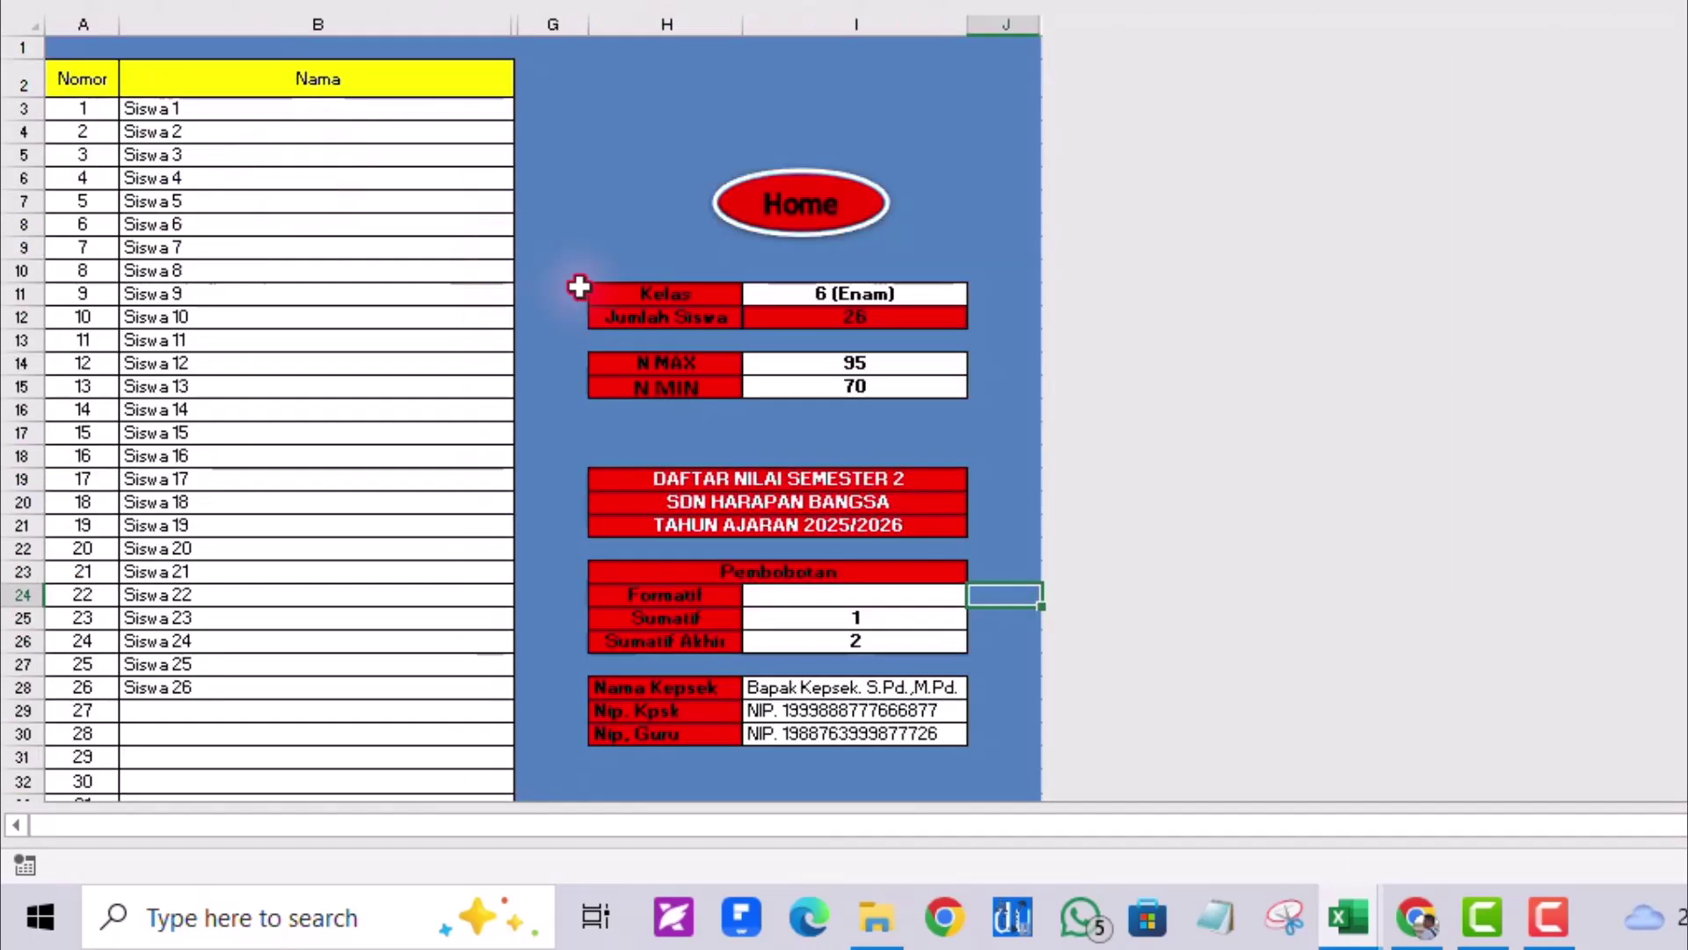
{"action": "left_click", "coordinate": [908, 640]}
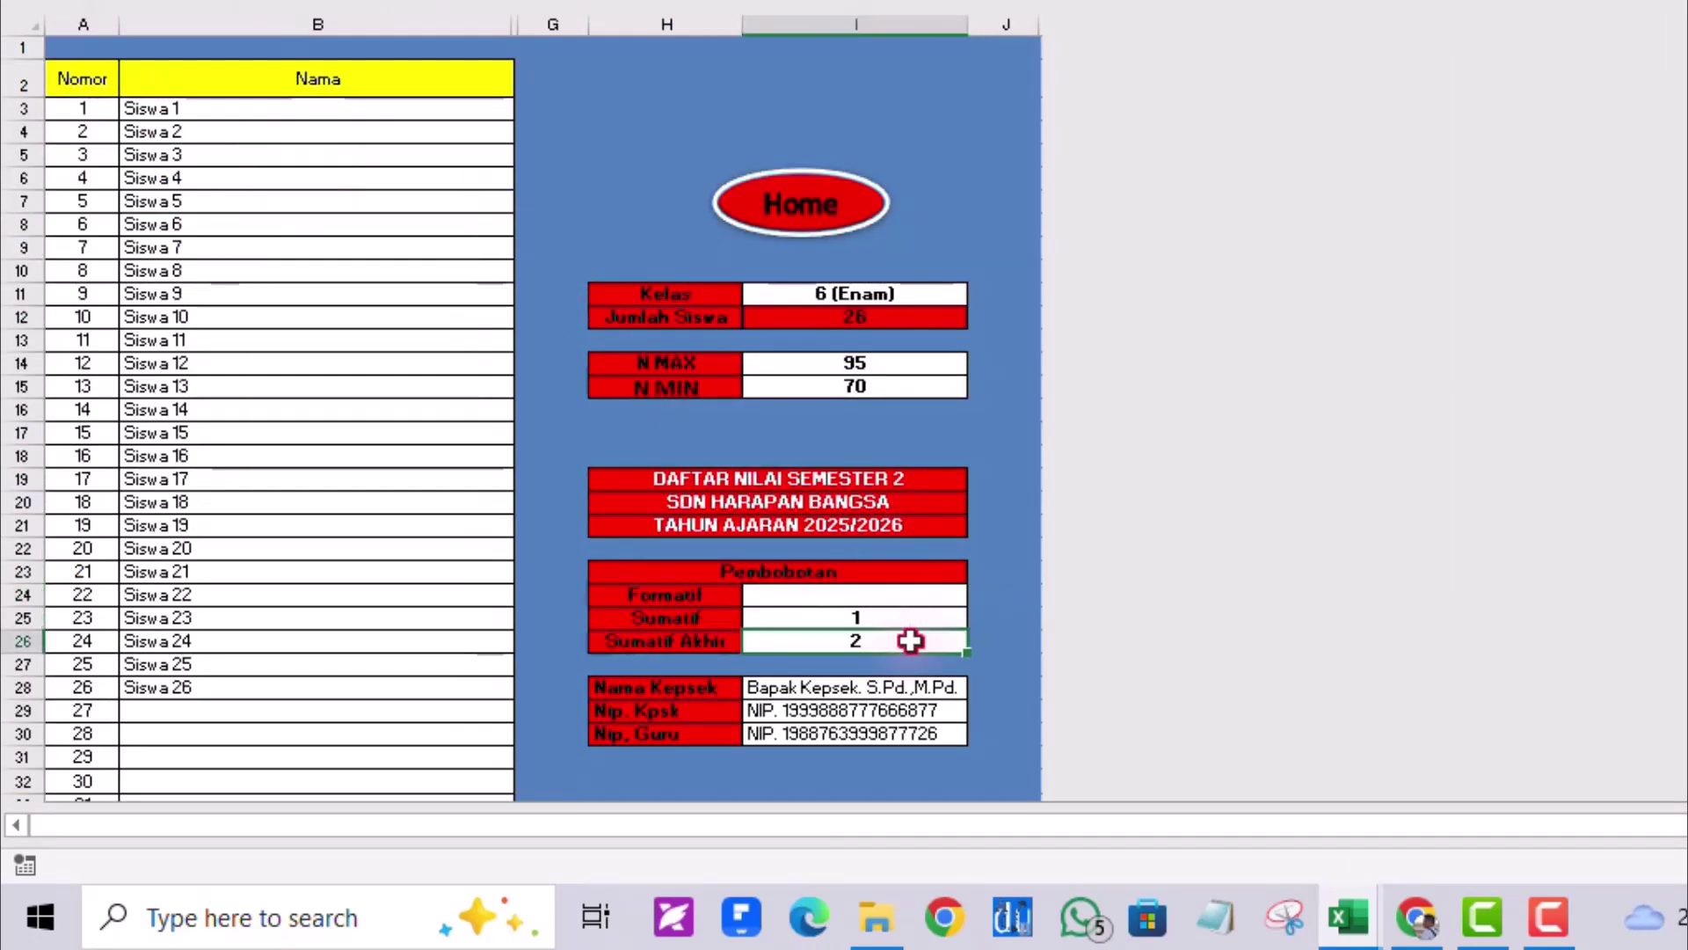
{"action": "type", "text": "1"}
{"action": "left_click", "coordinate": [1007, 503]}
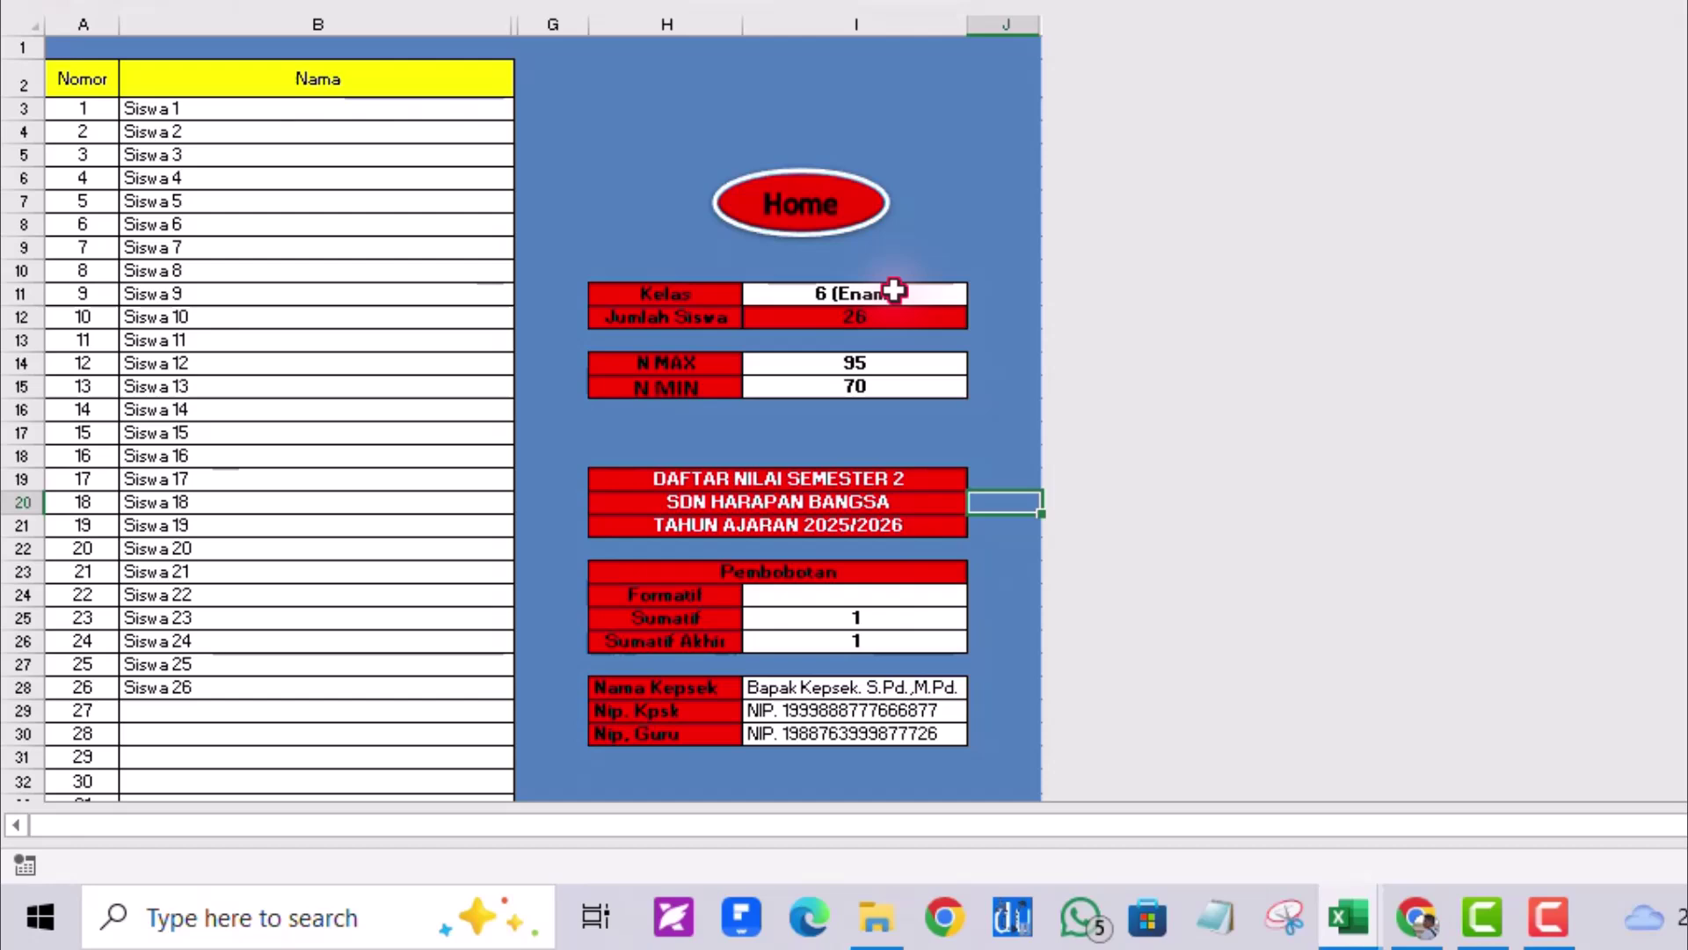
{"action": "left_click", "coordinate": [796, 216]}
{"action": "left_click", "coordinate": [641, 315]}
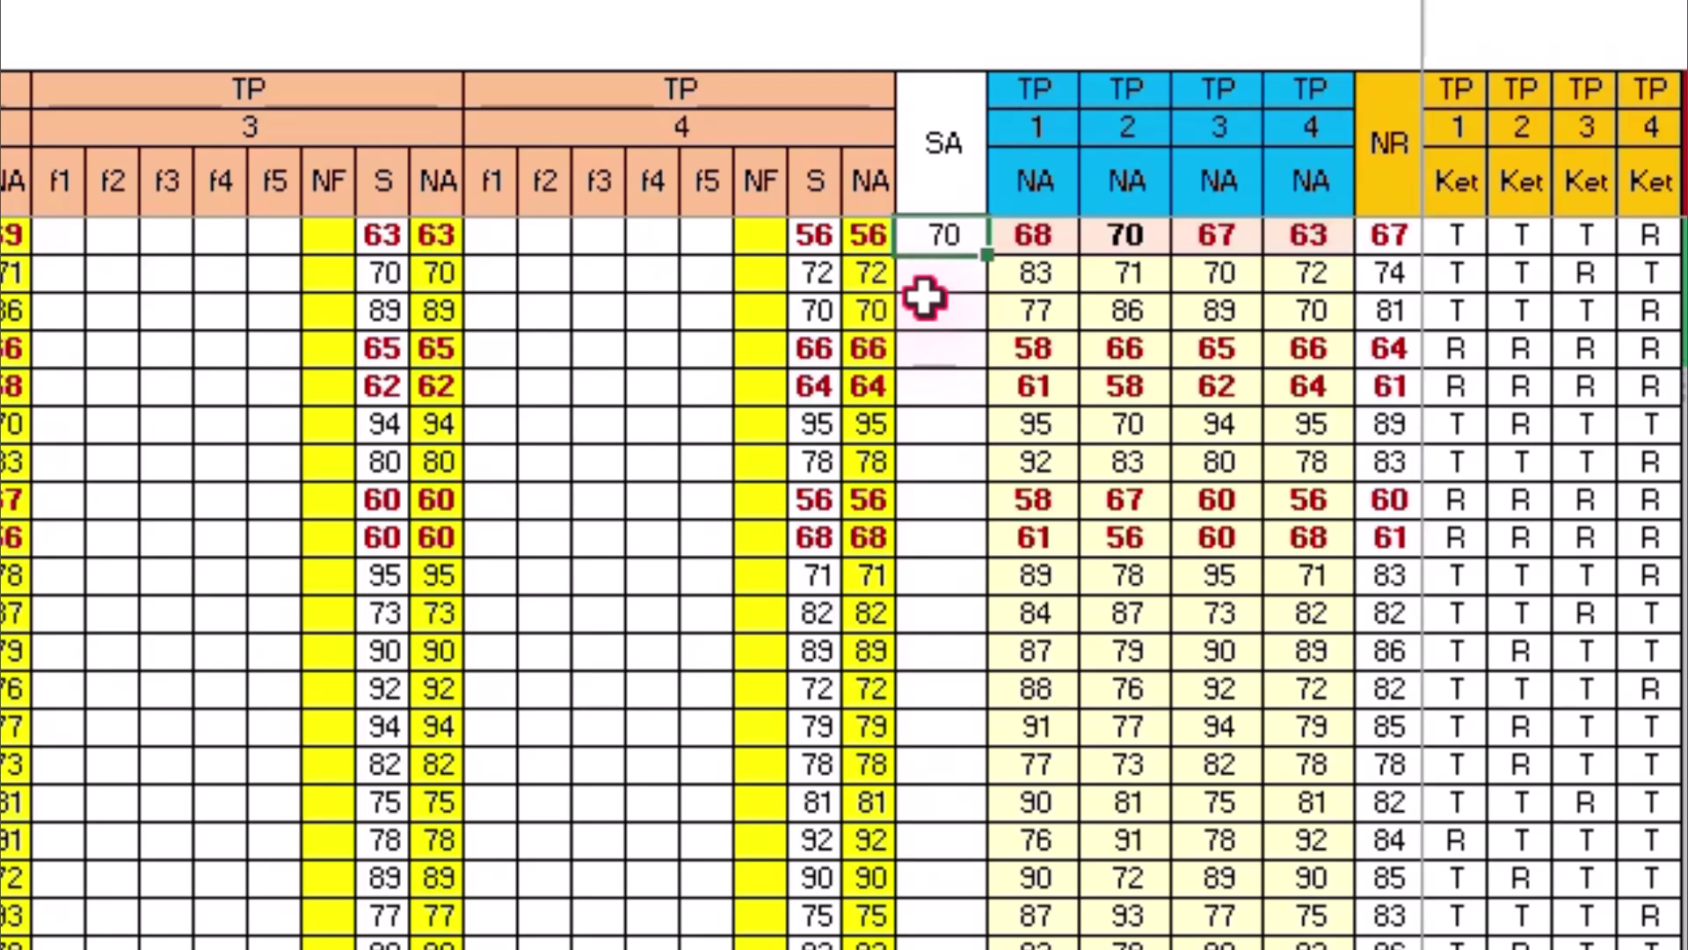
{"action": "key", "text": "Delete"}
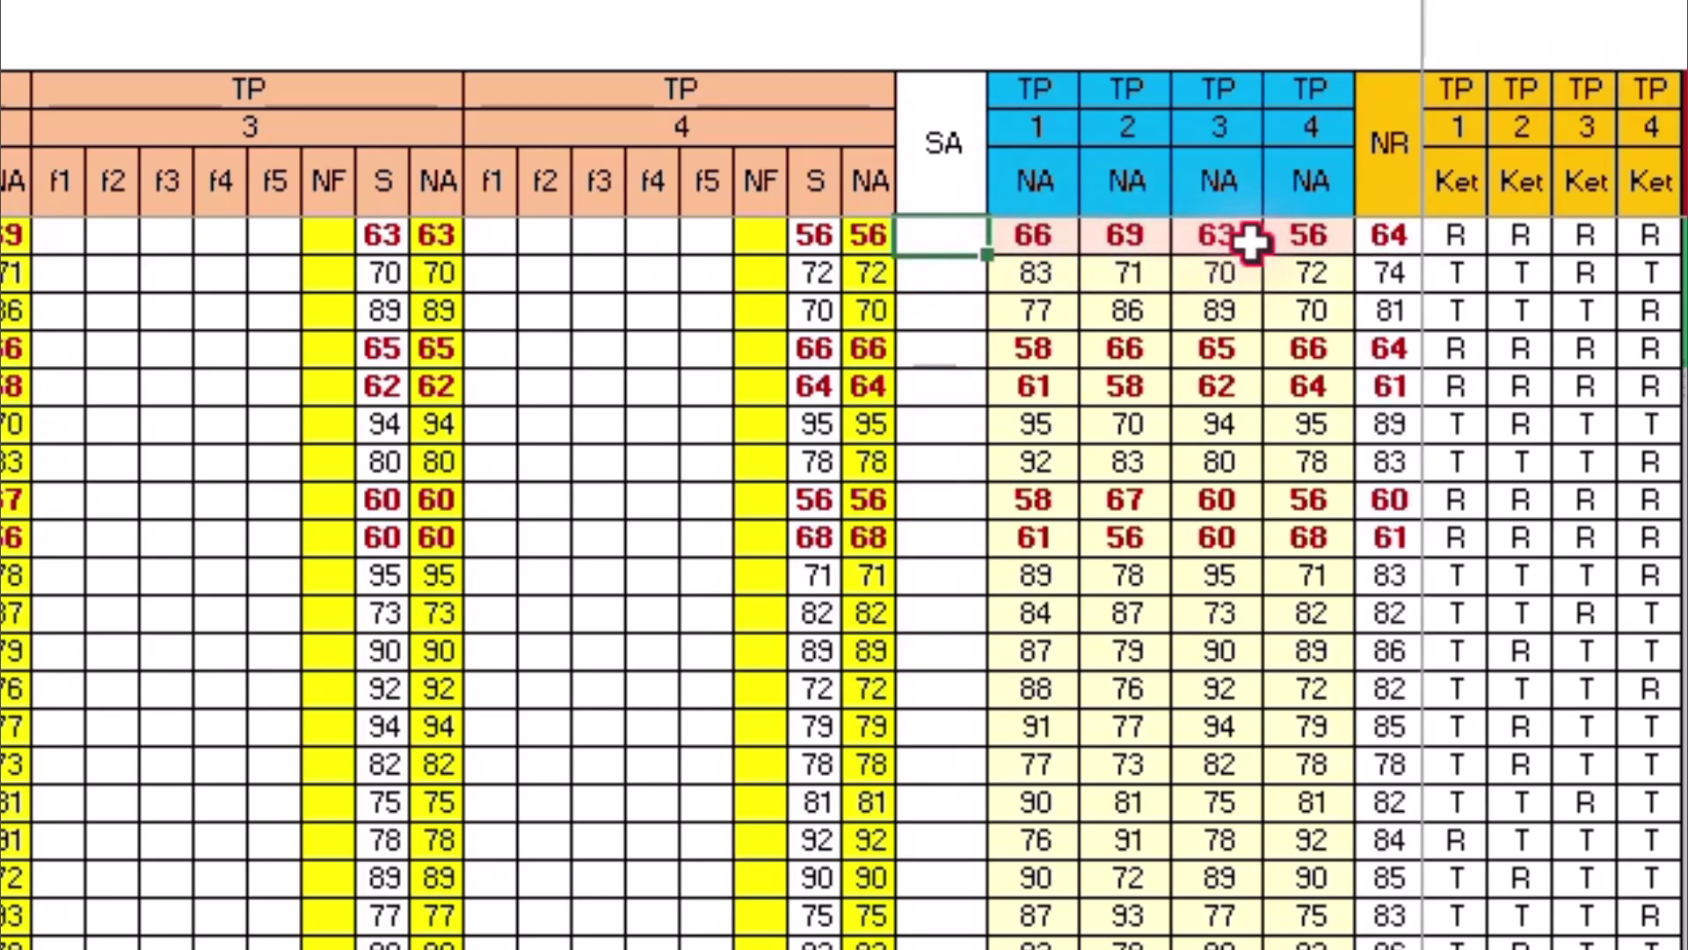
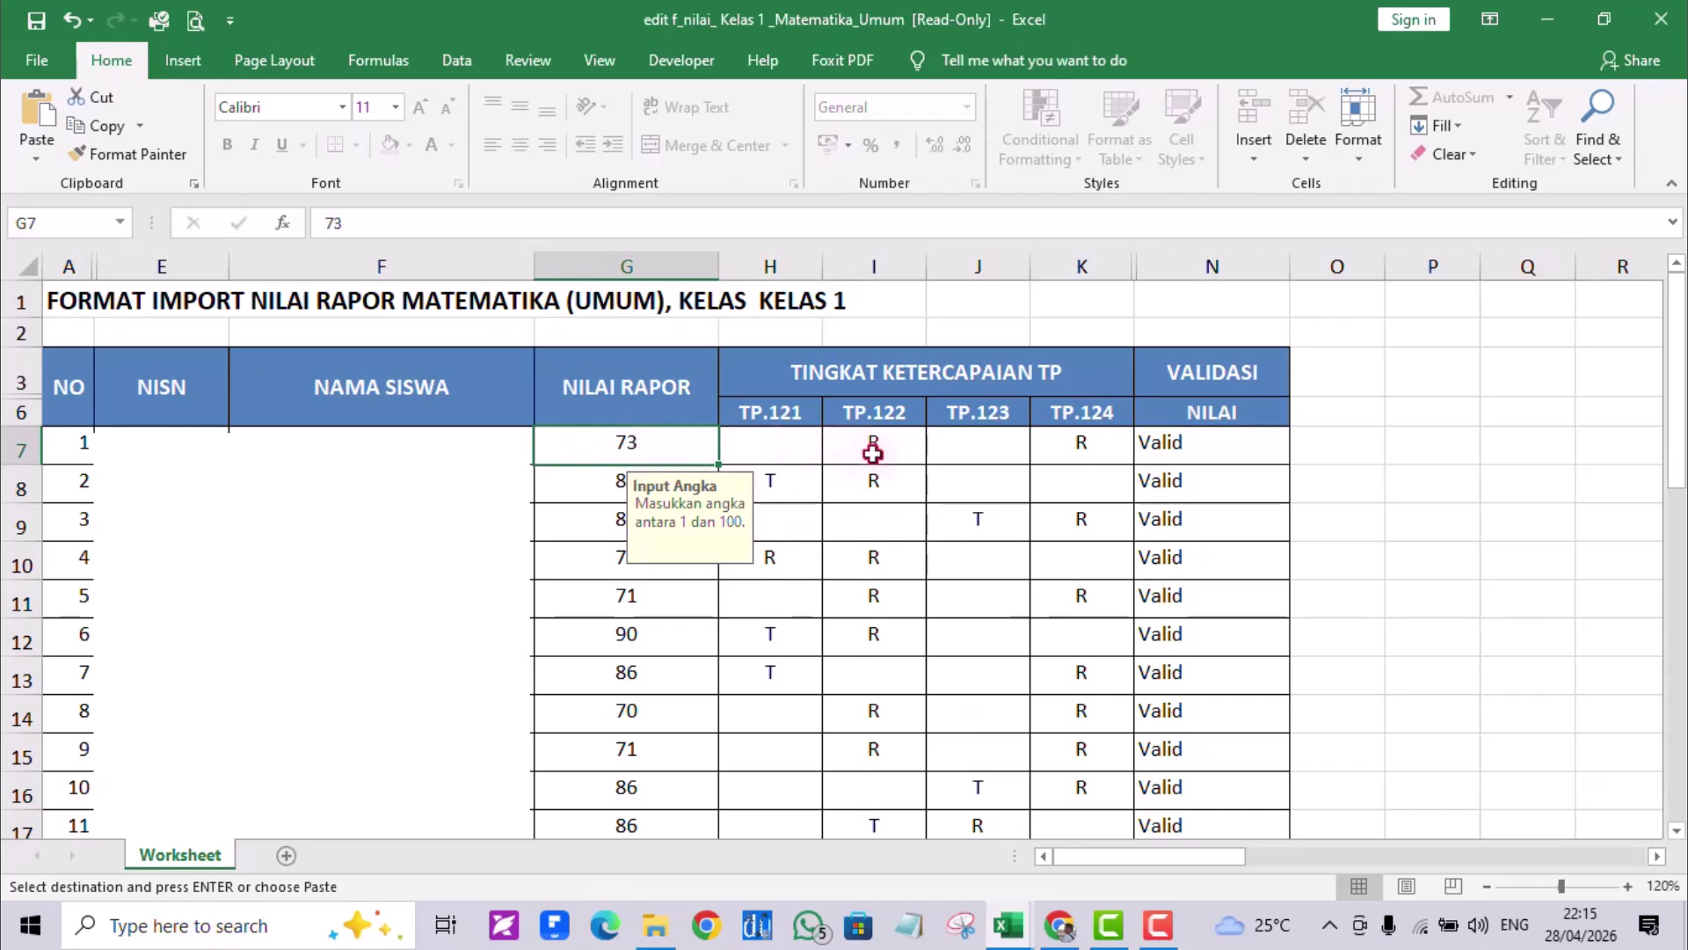
- Examine the report grades and TP achievement marks of students 1 and 2 in the Matematika import format
{"action": "left_click", "coordinate": [888, 439]}
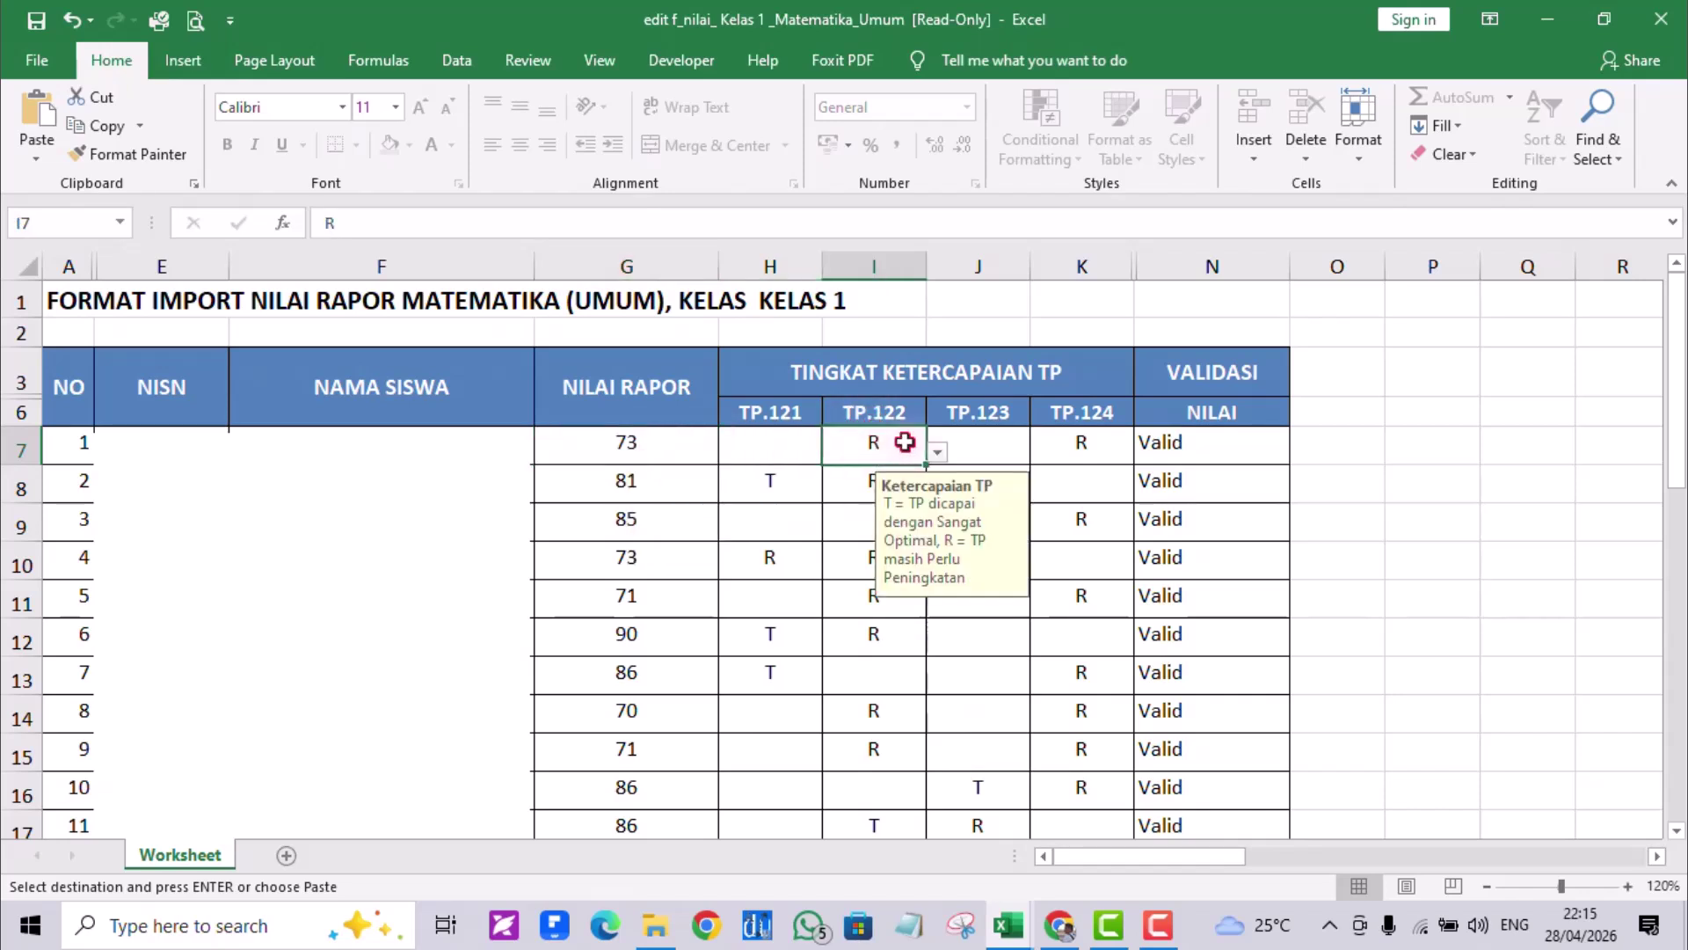
{"action": "left_click", "coordinate": [1104, 444]}
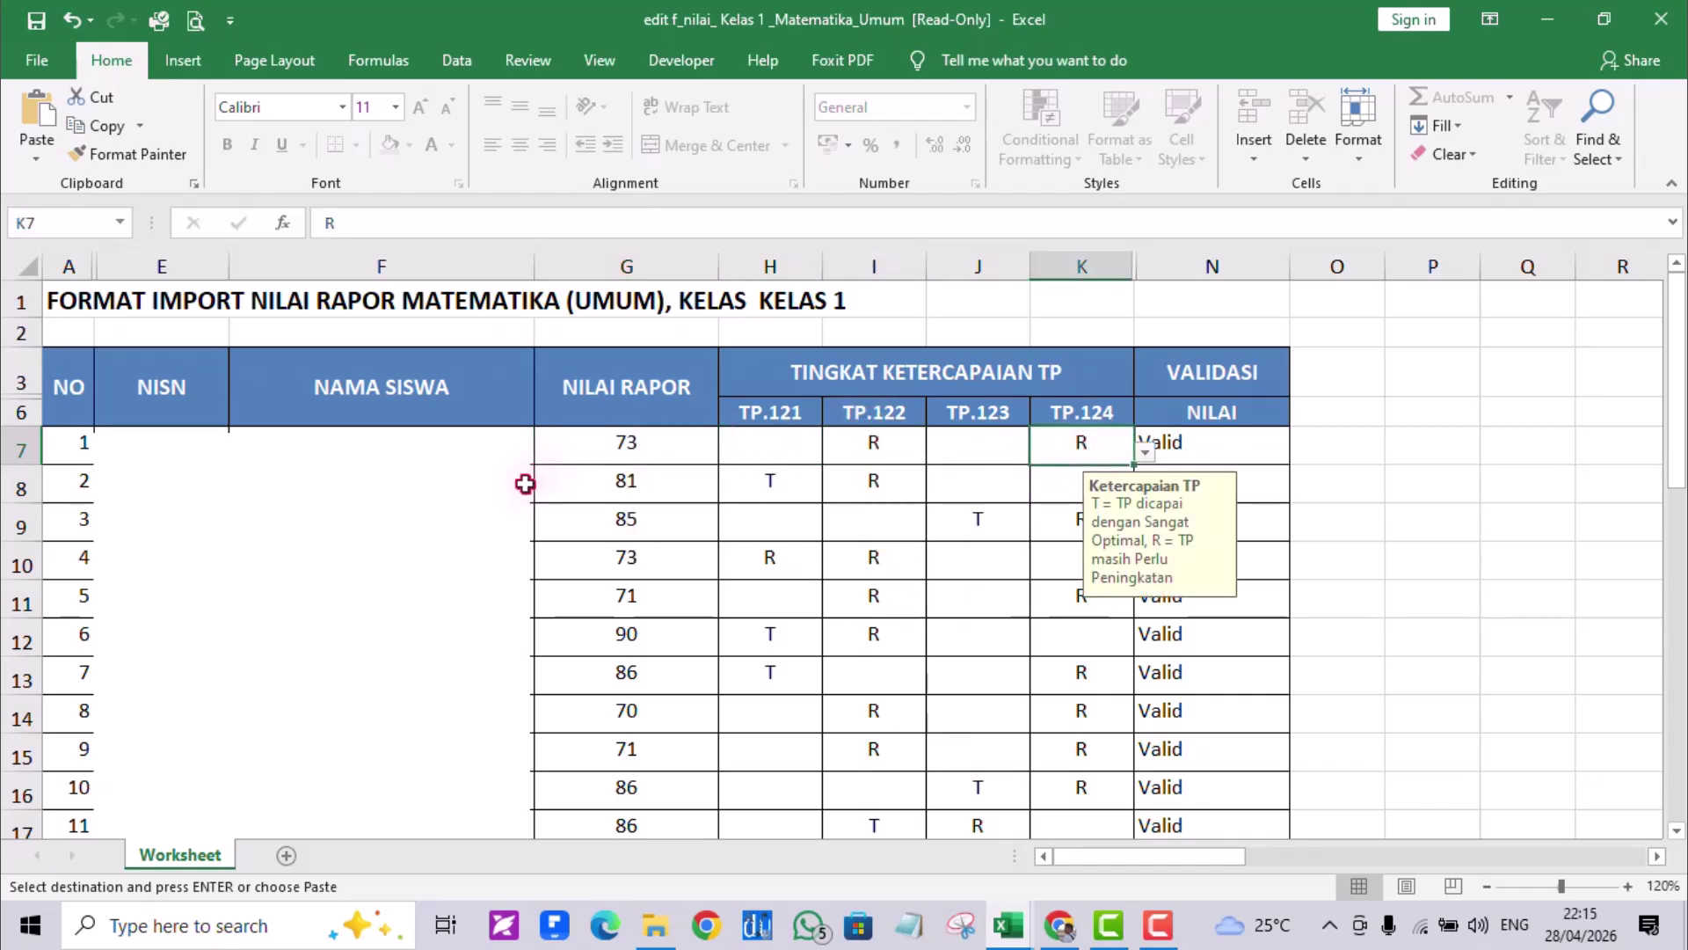
{"action": "left_click", "coordinate": [650, 490]}
{"action": "left_click", "coordinate": [773, 488]}
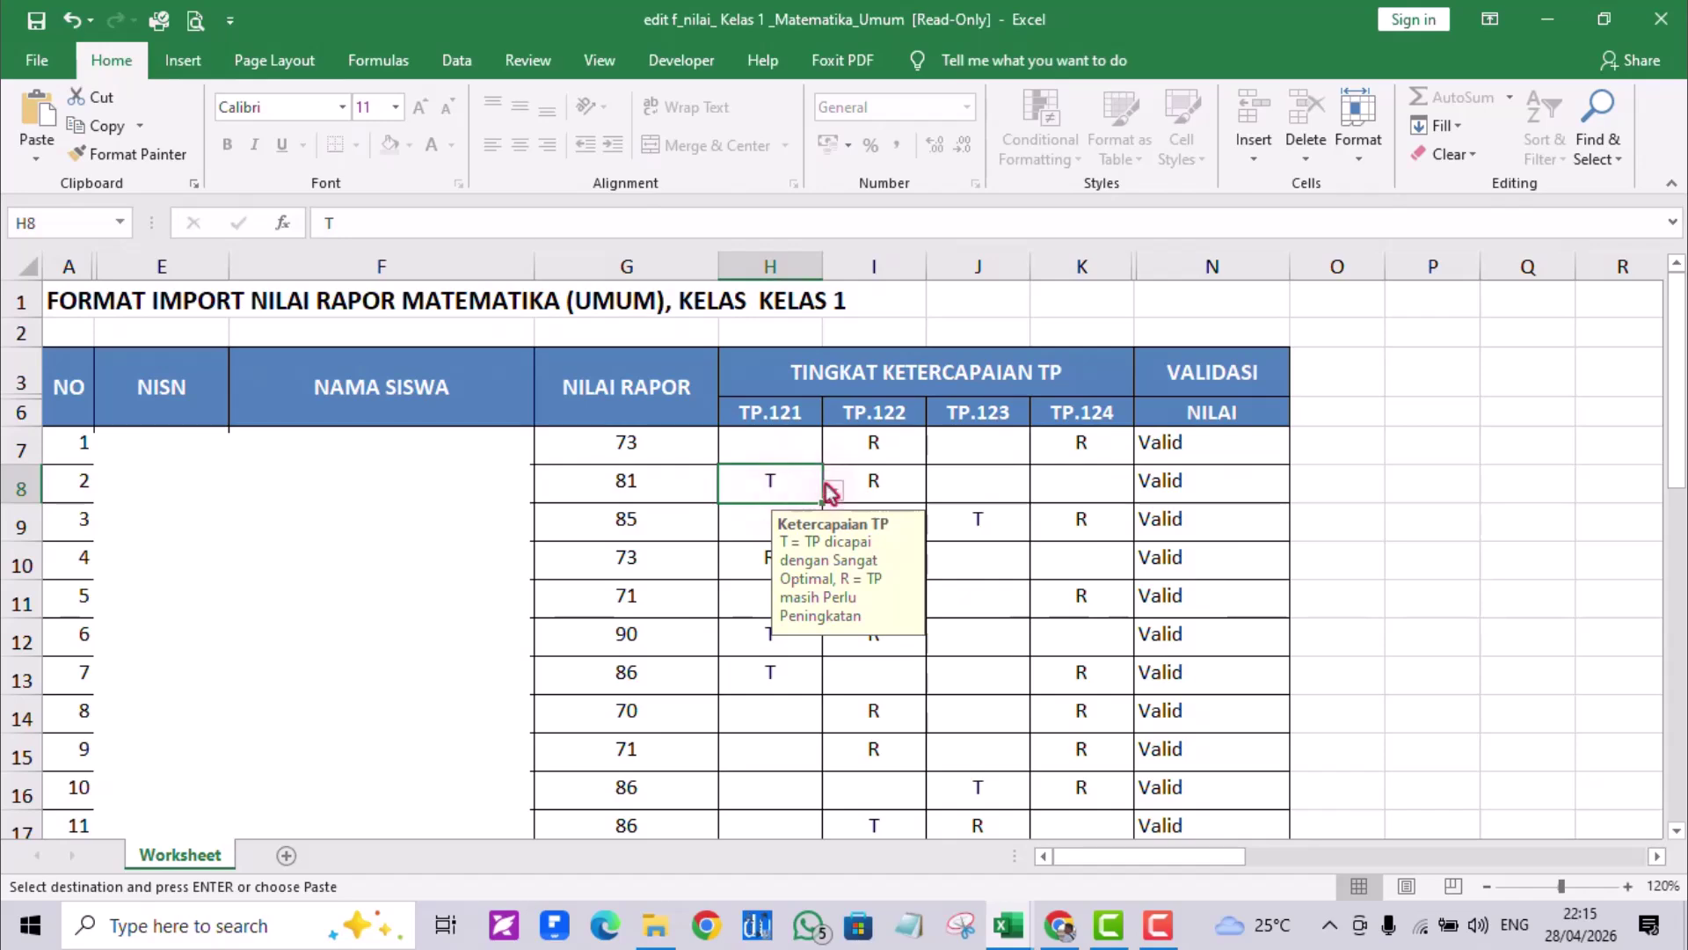
{"action": "left_click", "coordinate": [890, 487]}
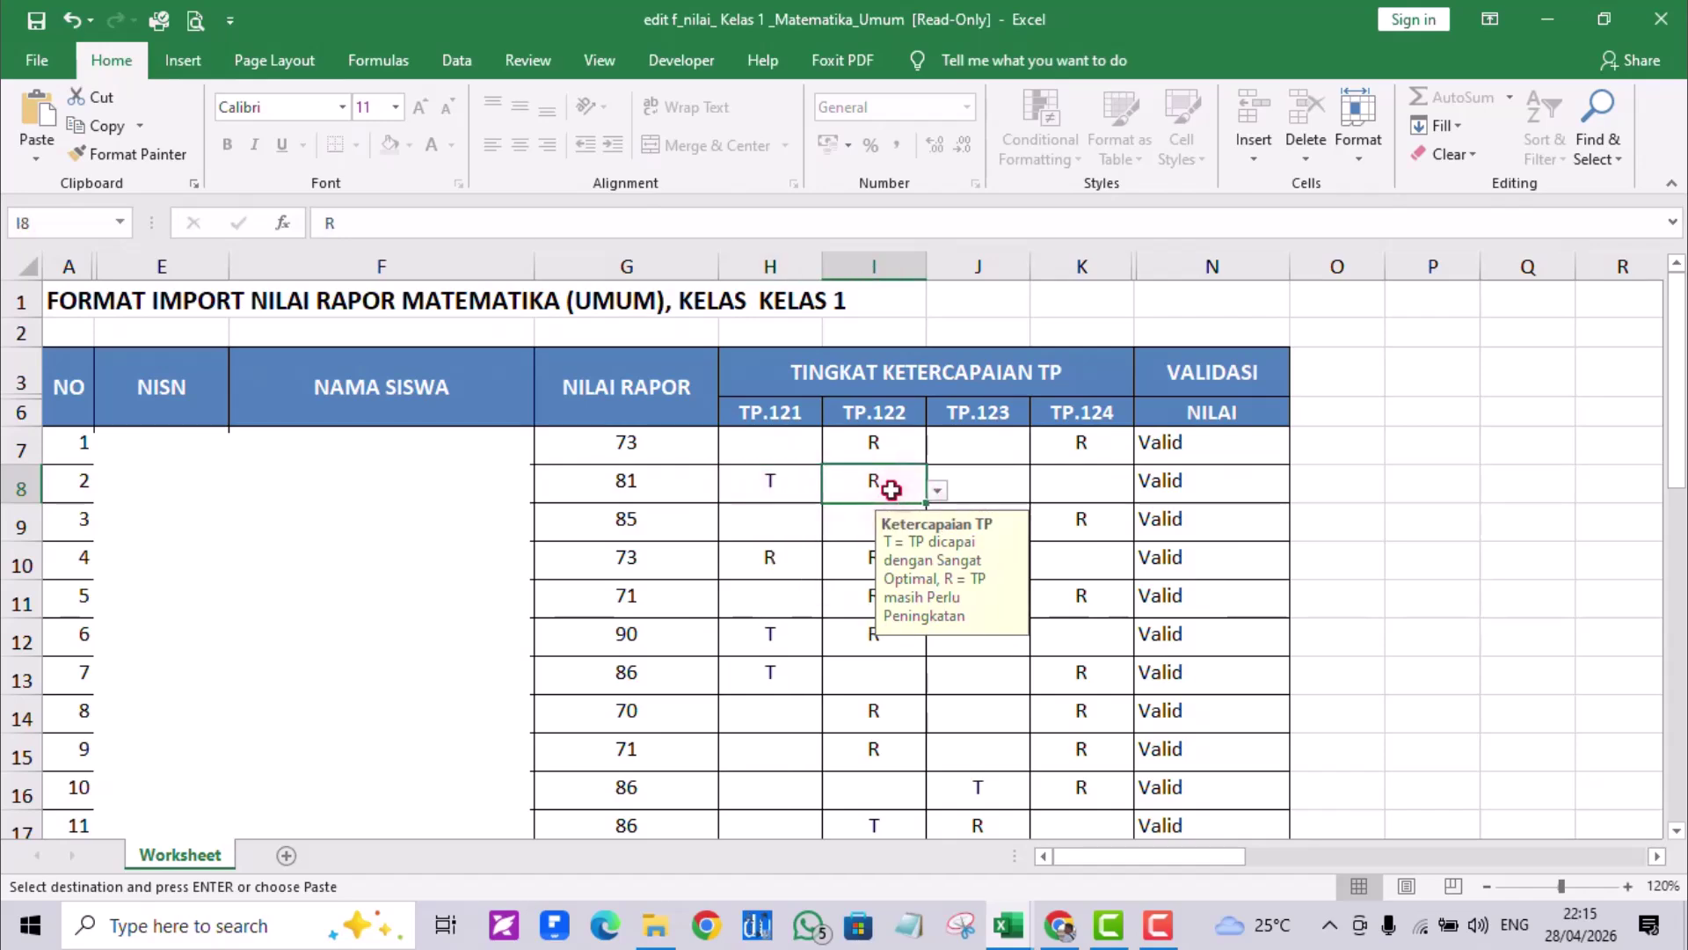
- Switch to the Aplikasi Daftar Nilai workbook, review the class grade recap on the Rekap sheet, and return to the home sheet
{"action": "left_click", "coordinate": [1555, 24]}
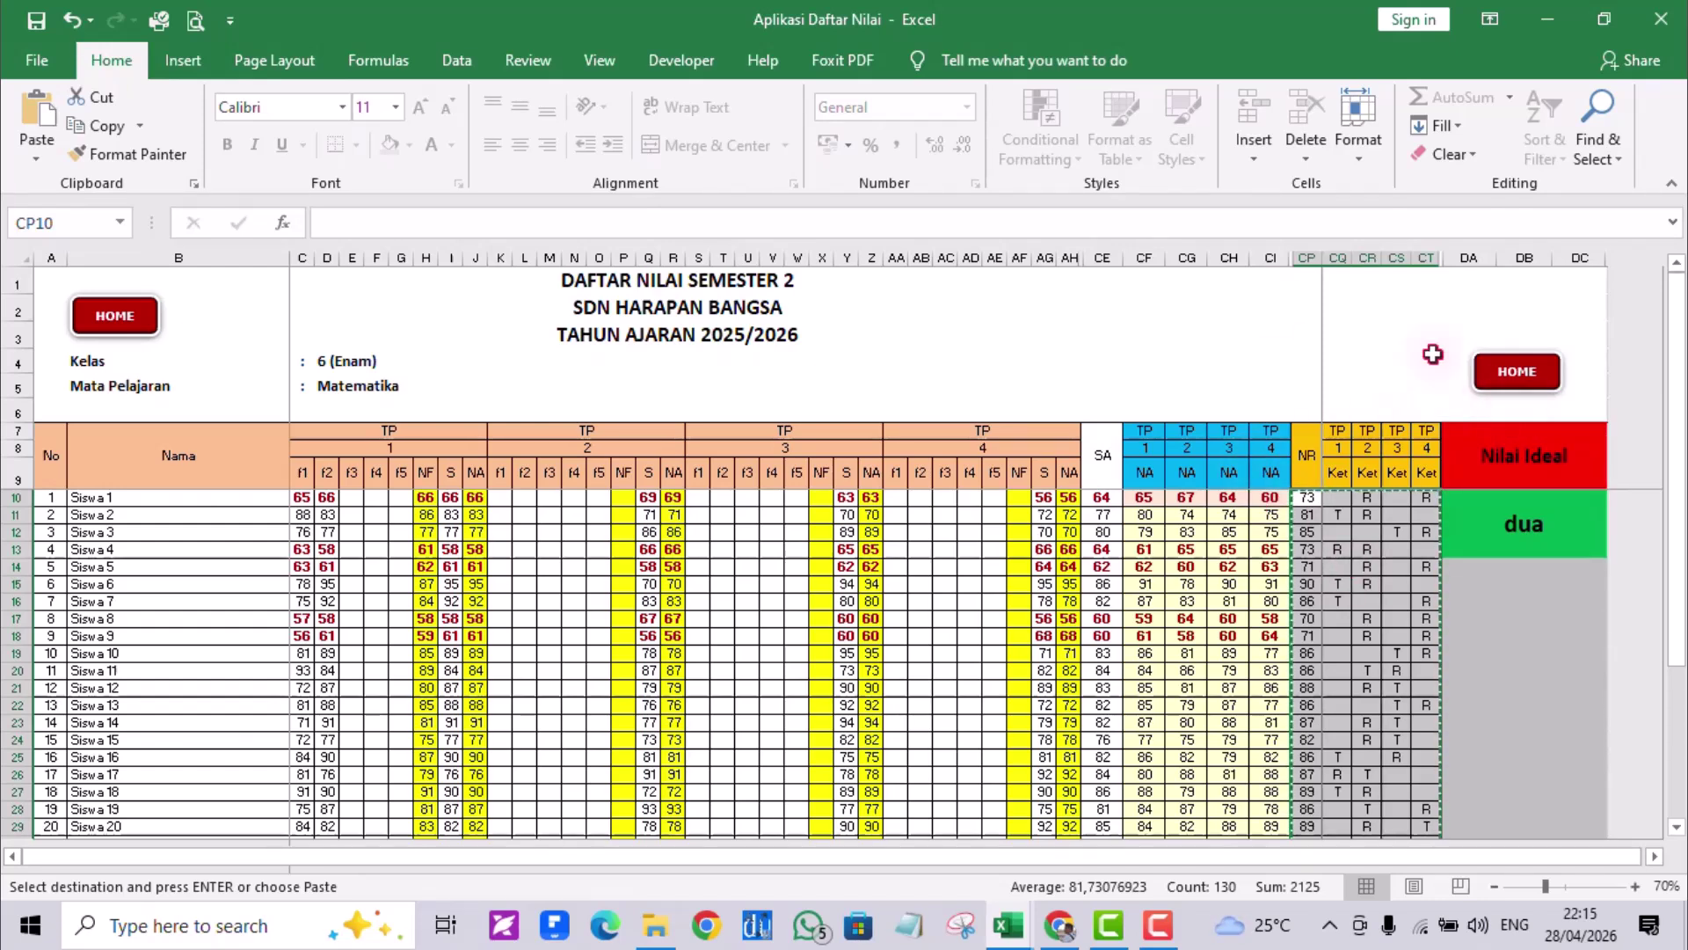
{"action": "left_click", "coordinate": [1532, 376]}
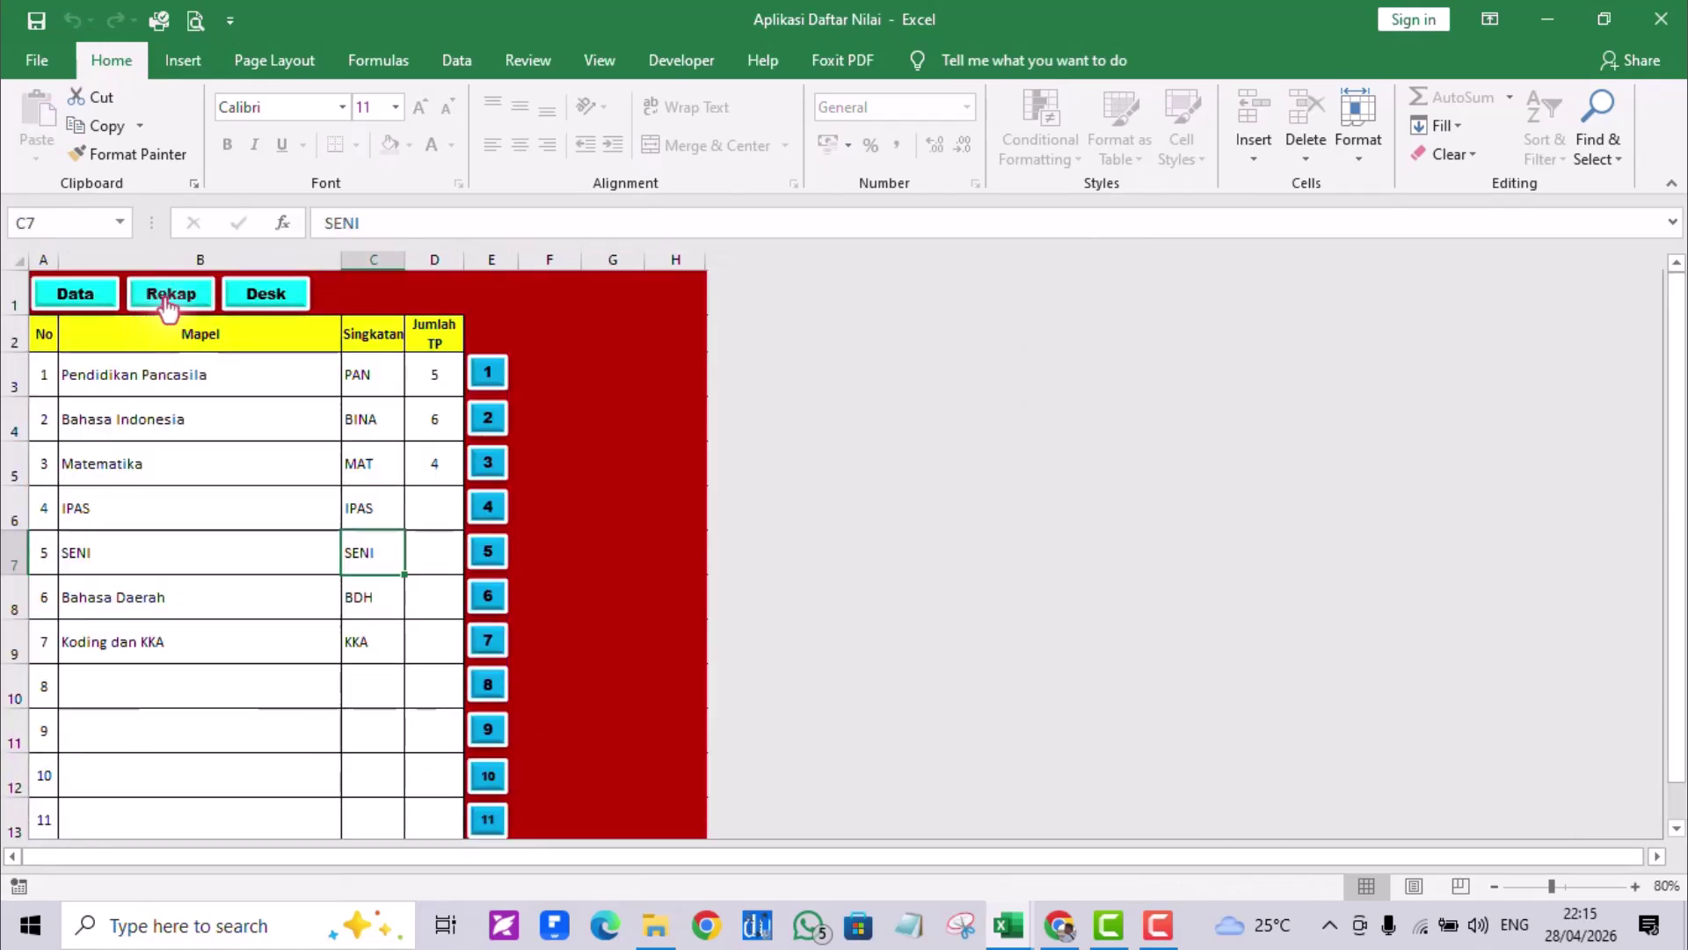
{"action": "left_click", "coordinate": [167, 299]}
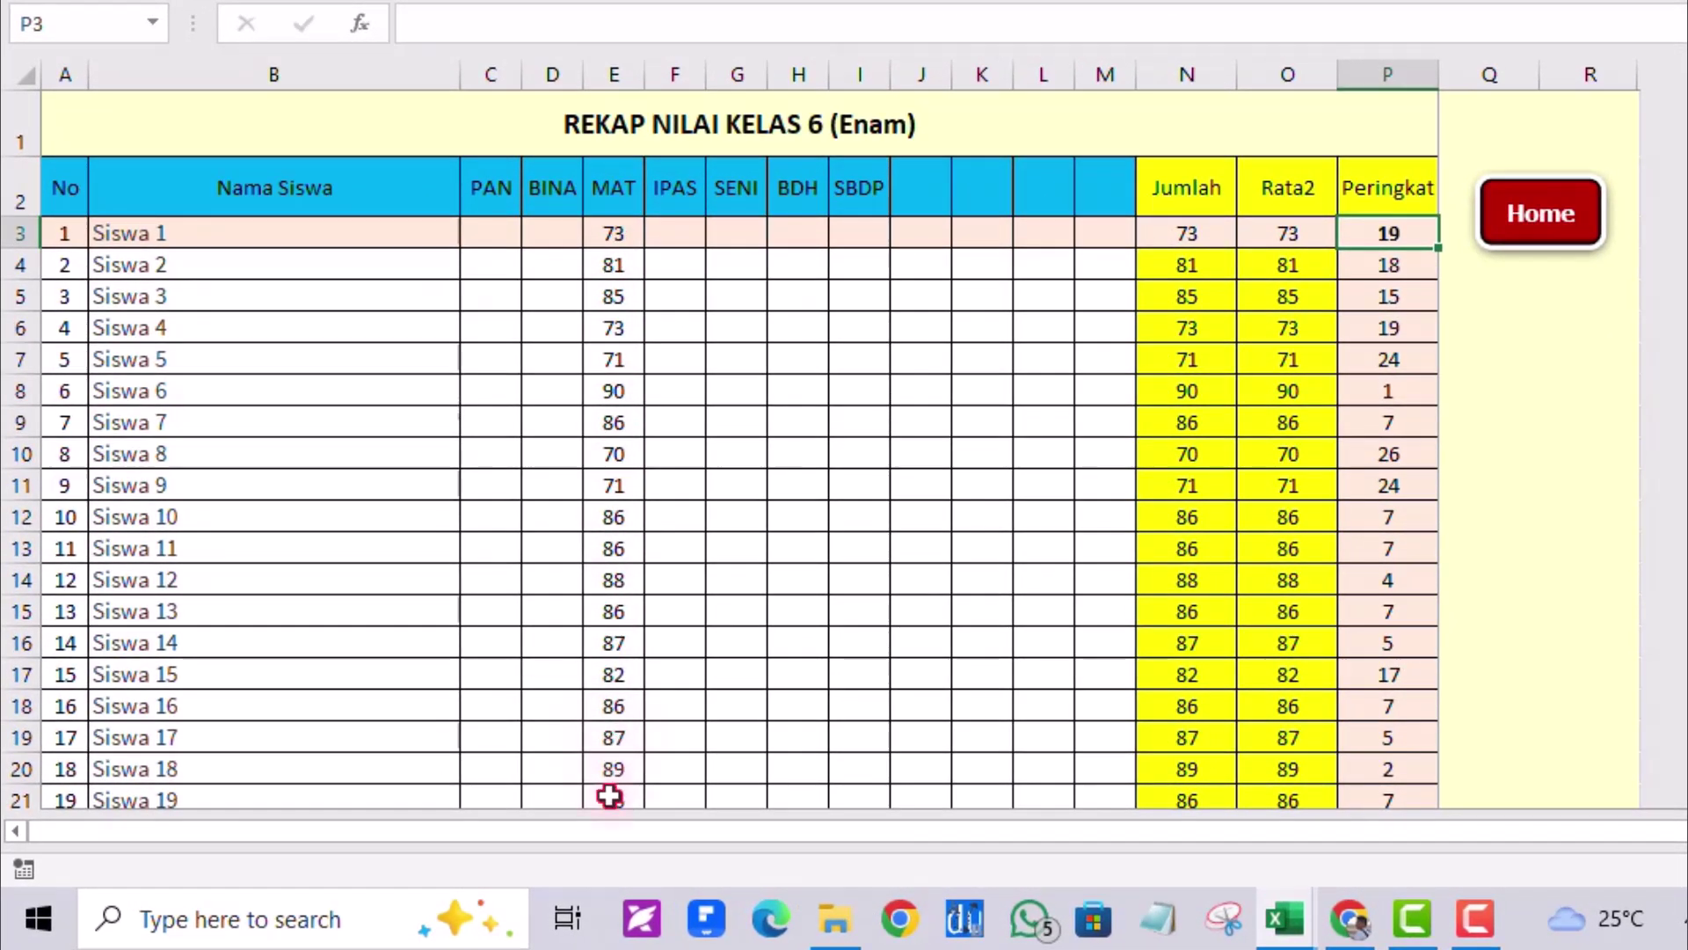
{"action": "left_click", "coordinate": [1528, 238]}
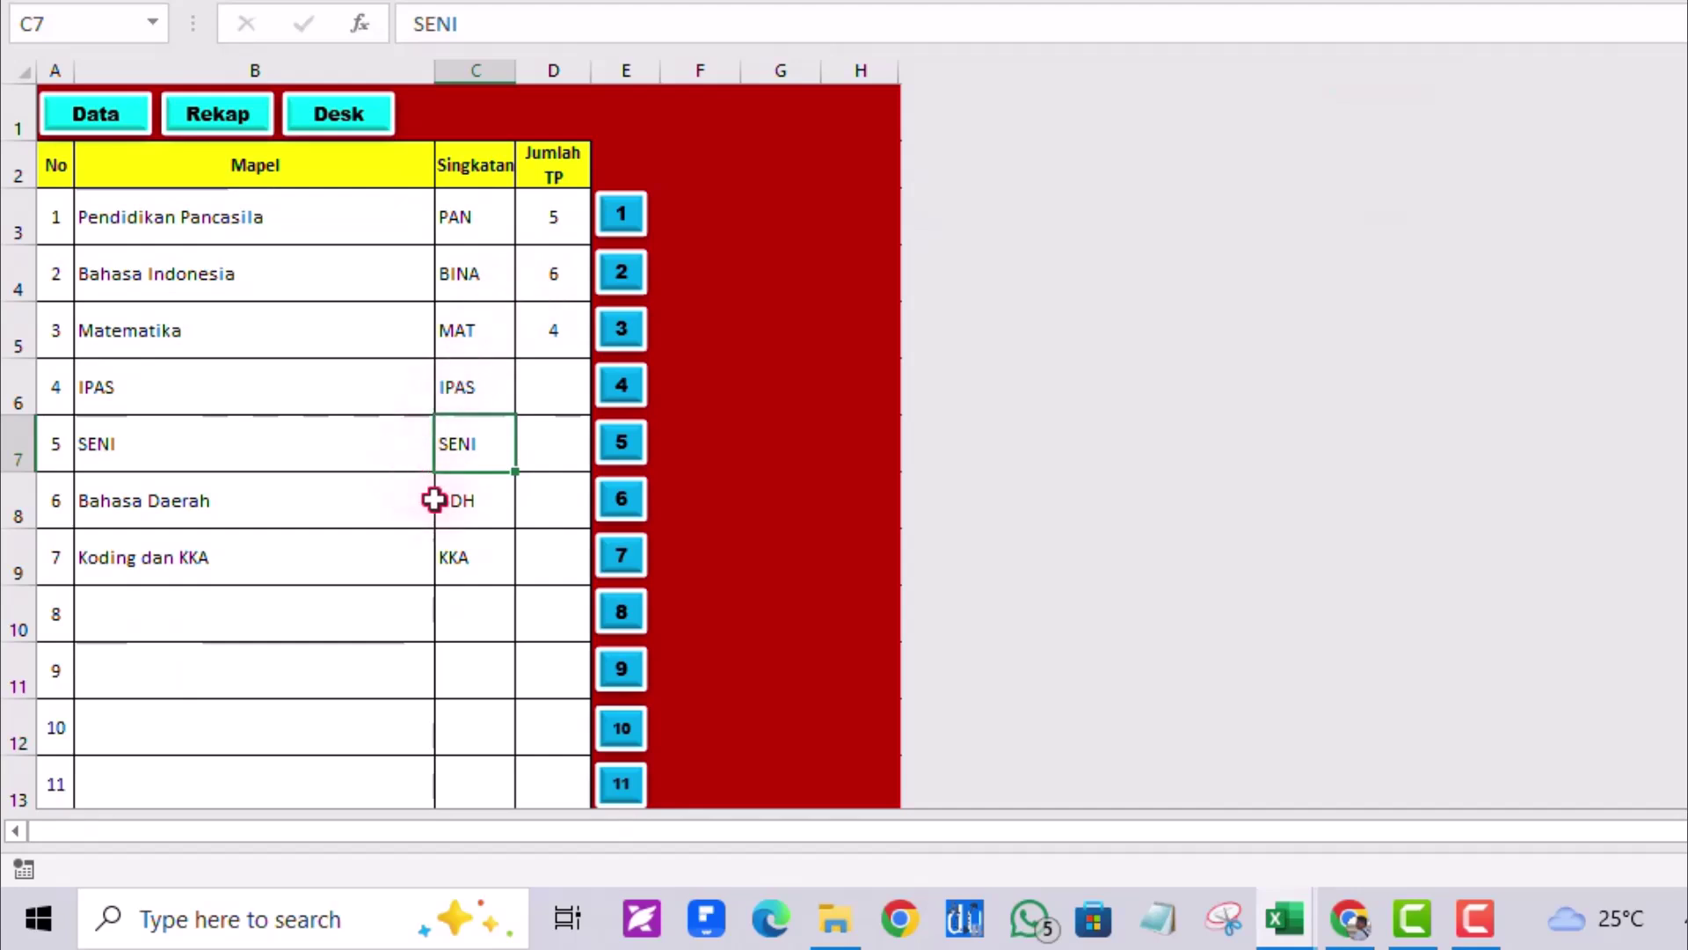
{"action": "left_click", "coordinate": [204, 137]}
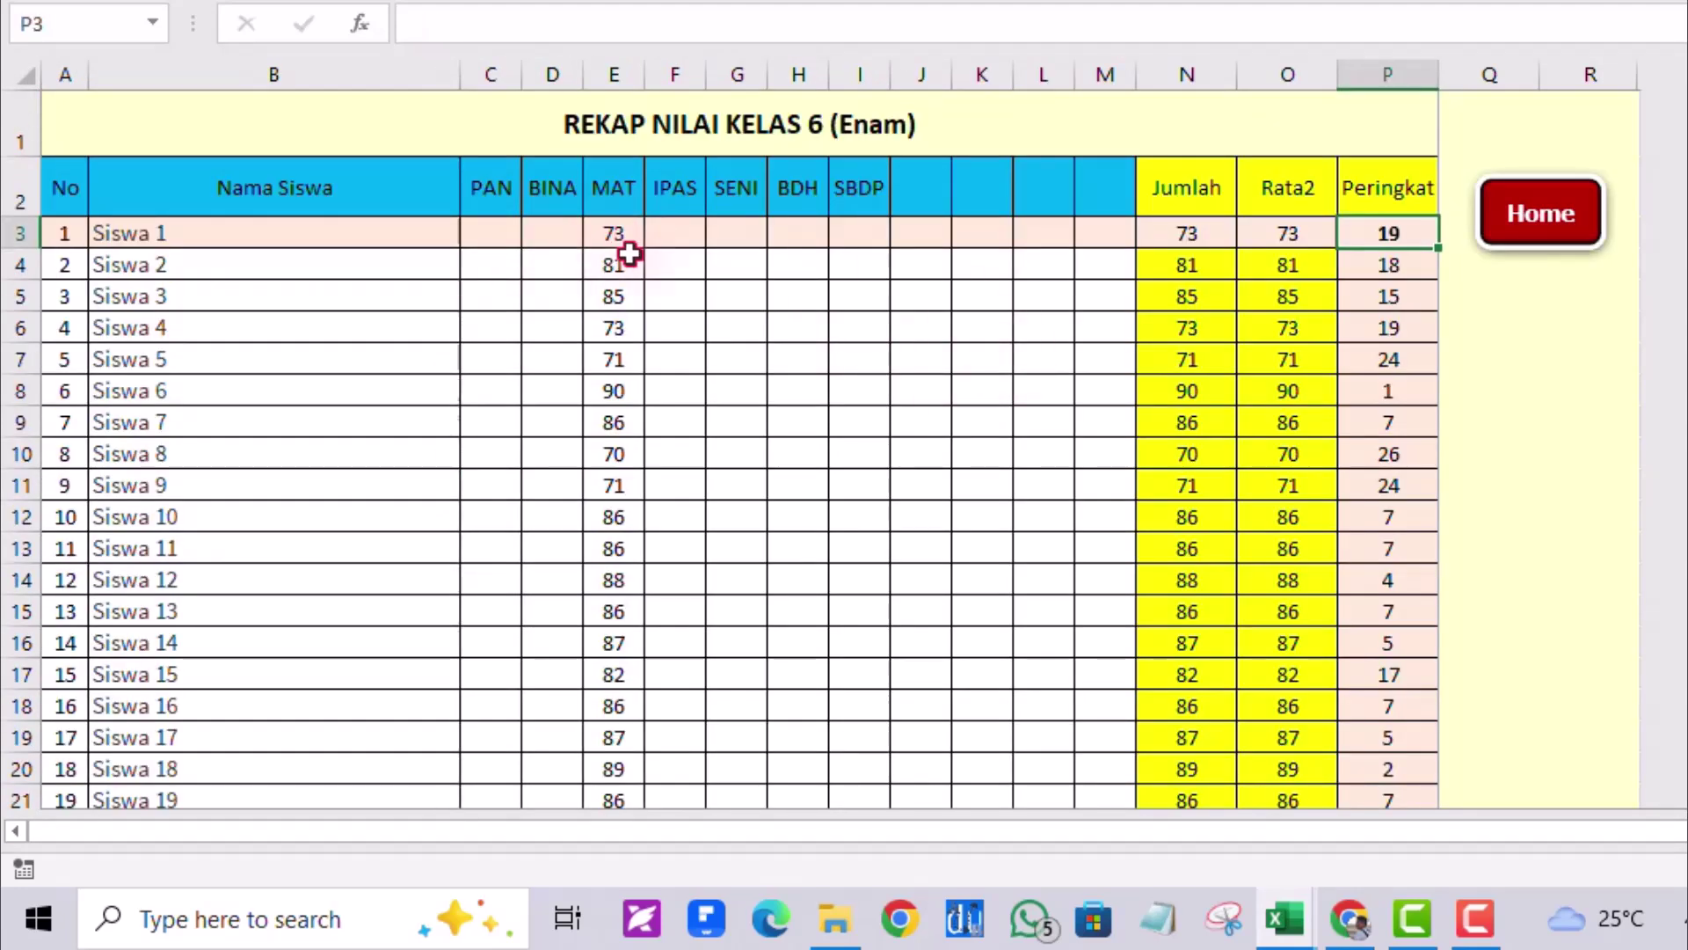
{"action": "left_click", "coordinate": [1578, 232]}
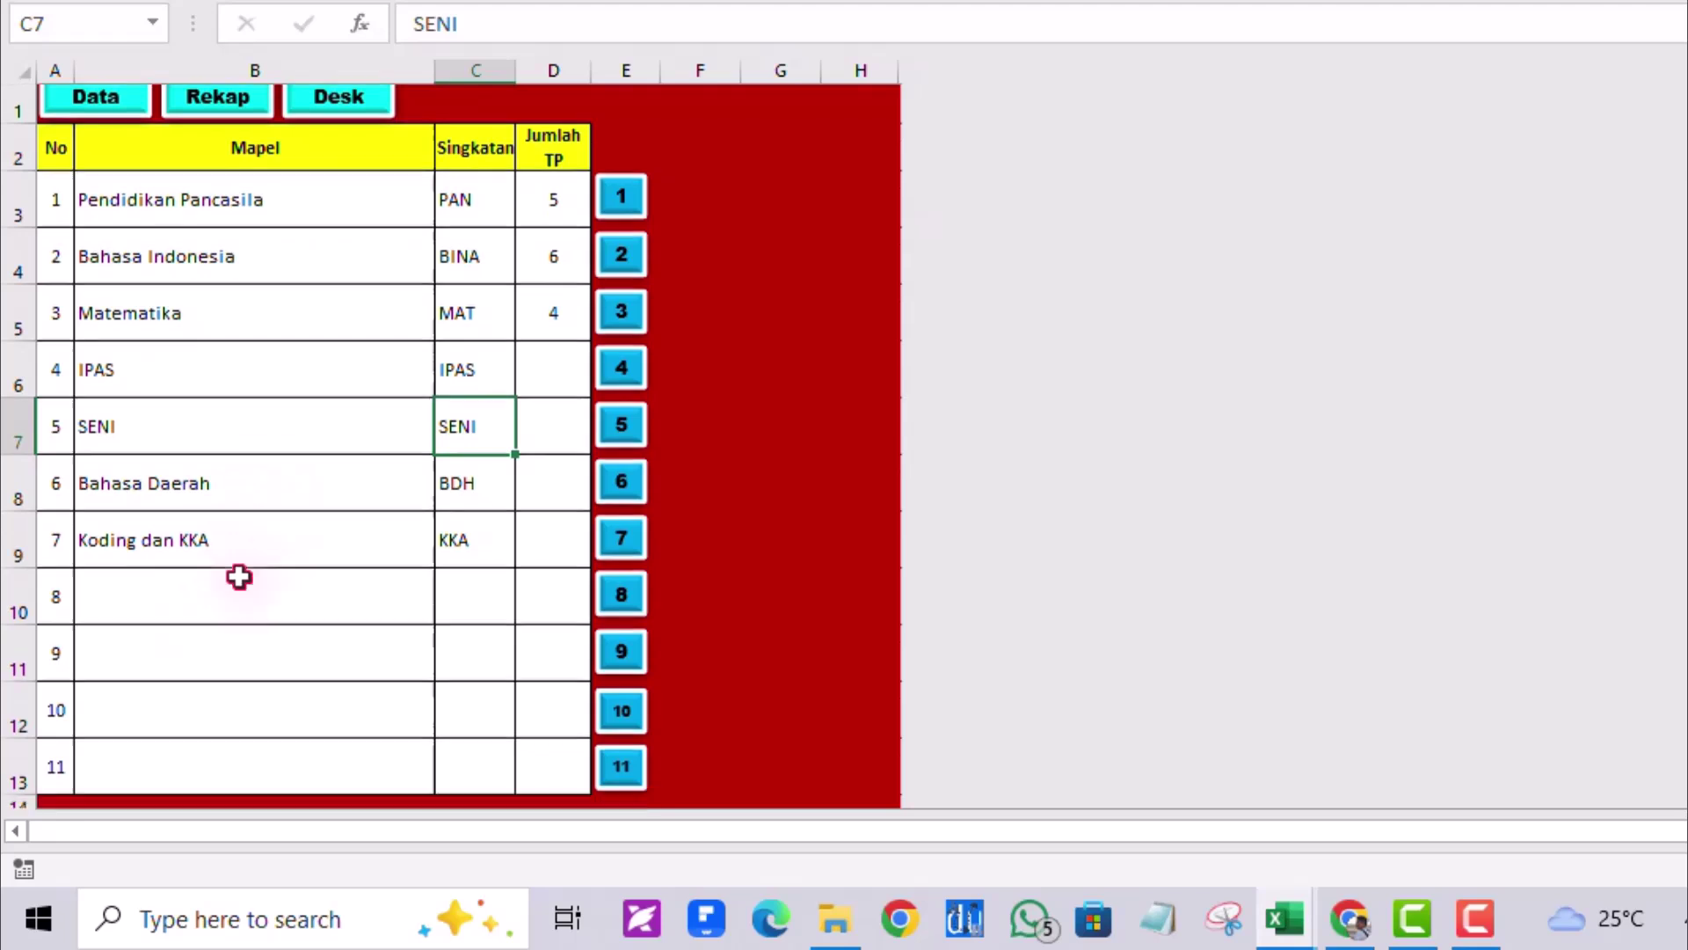
- Clear the Koding dan KKA subject and the empty rows below it from the home sheet's subject list
{"action": "scroll", "coordinate": [239, 576], "scroll_direction": "down", "scroll_amount": 2}
{"action": "scroll", "coordinate": [290, 467], "scroll_direction": "up", "scroll_amount": 1}
{"action": "left_click_drag", "start_coordinate": [211, 456], "coordinate": [526, 621]}
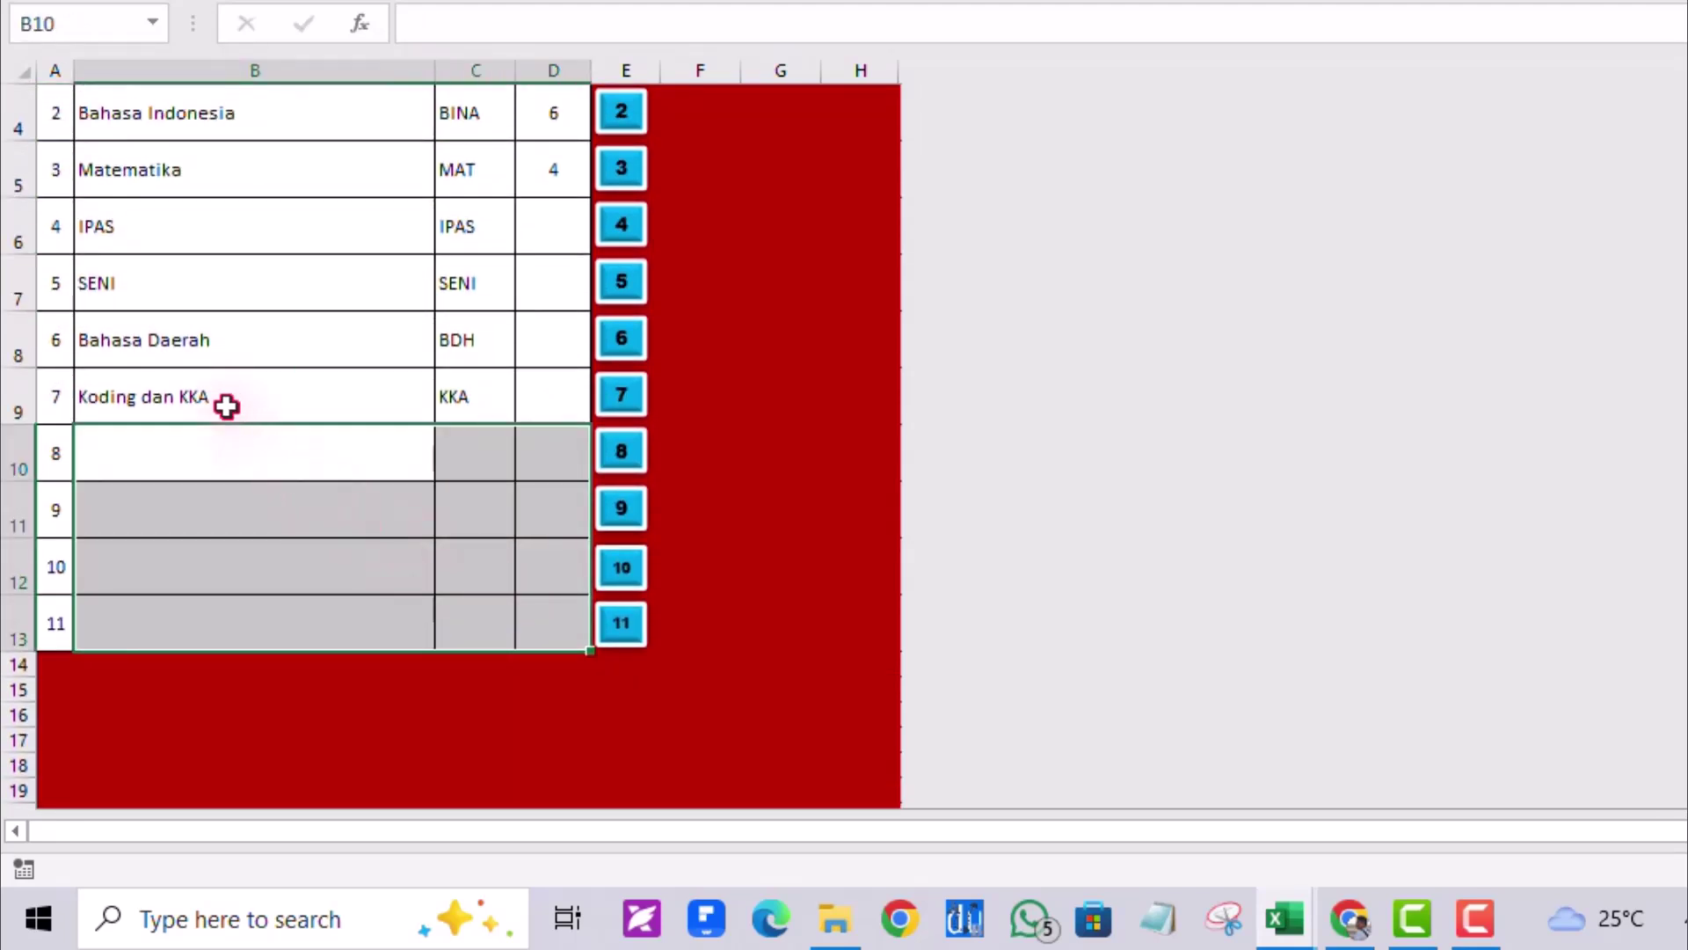
{"action": "left_click", "coordinate": [227, 403]}
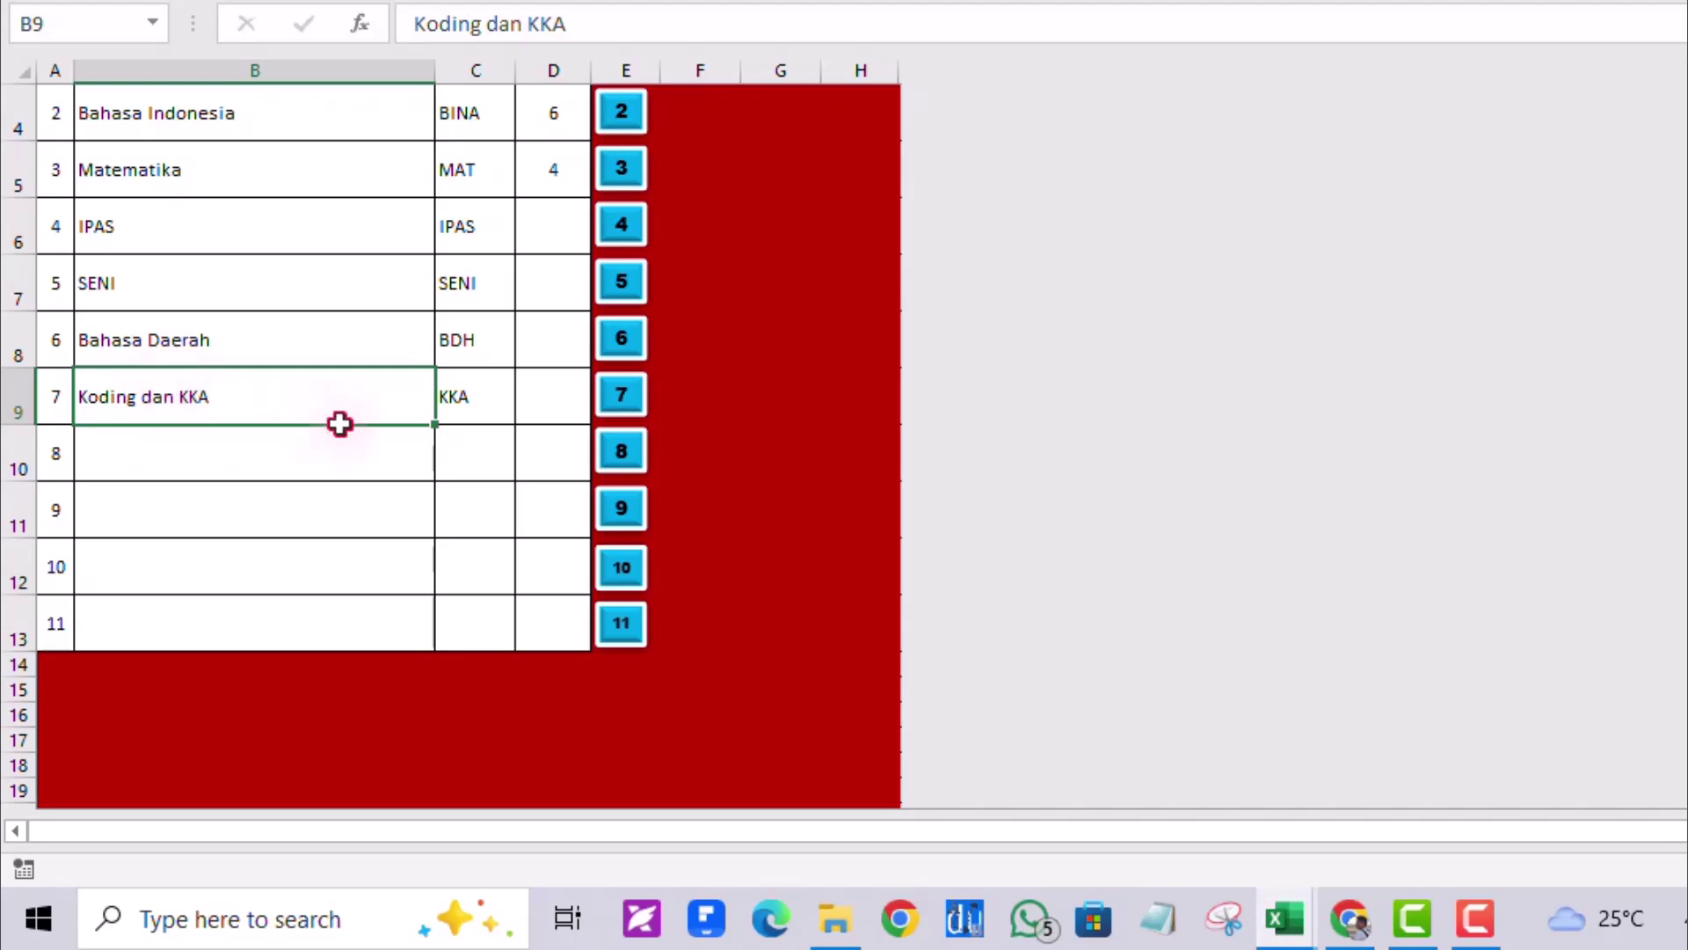
{"action": "left_click_drag", "start_coordinate": [340, 423], "coordinate": [550, 628]}
{"action": "key", "text": "Delete"}
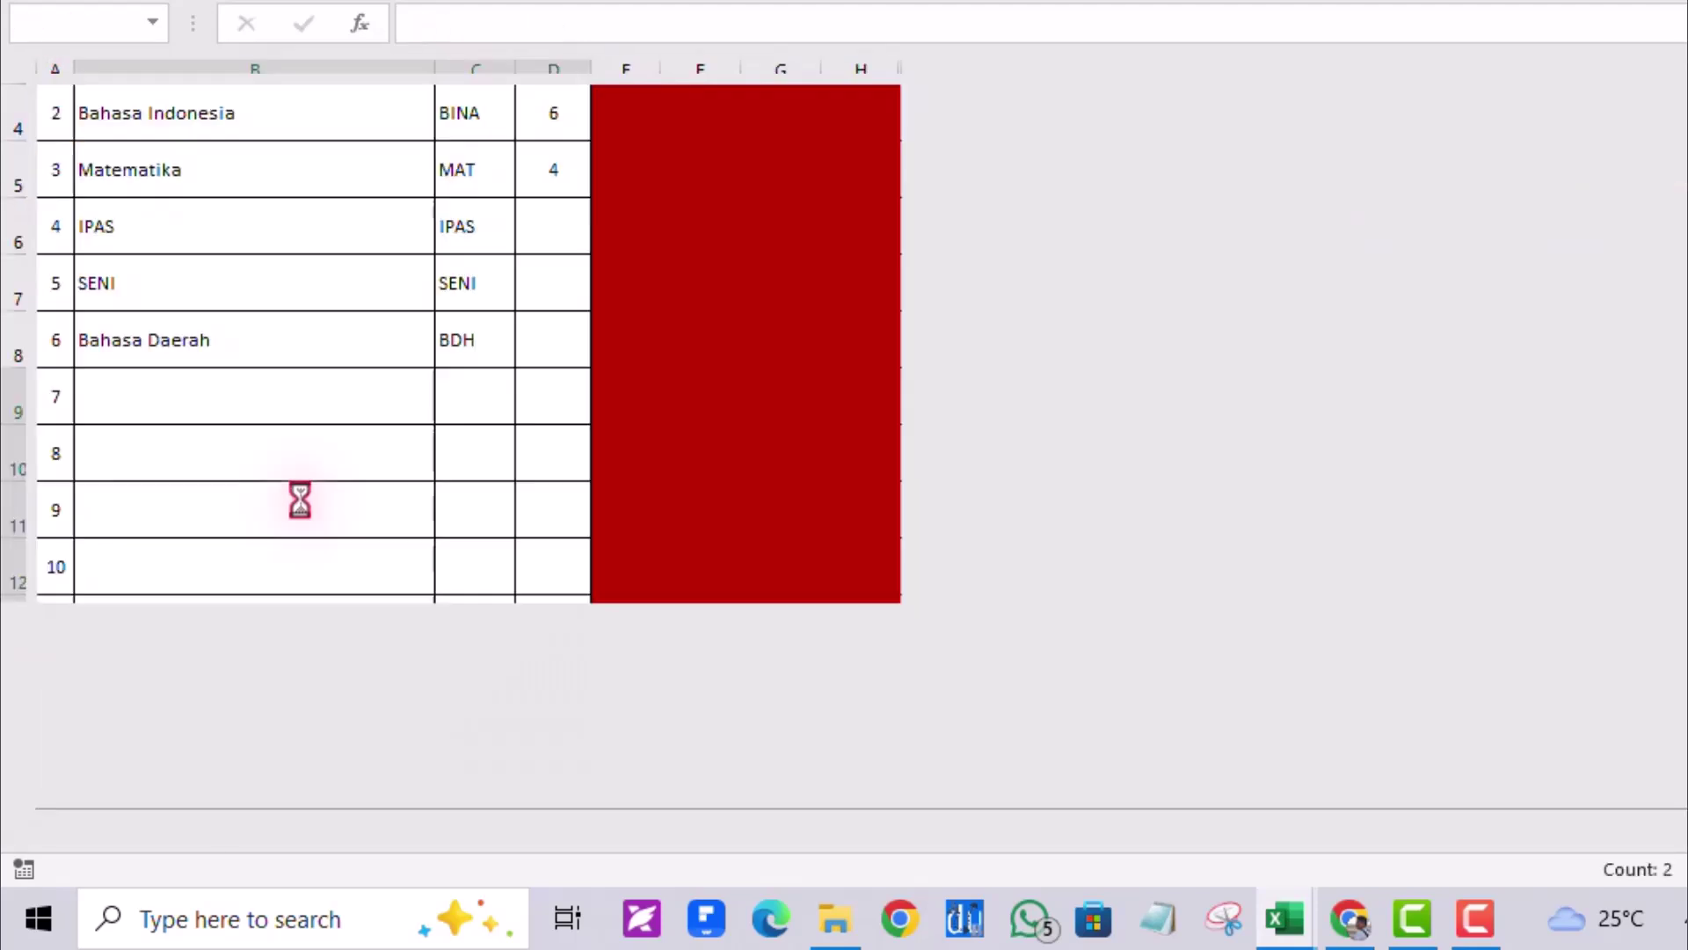
{"action": "left_click", "coordinate": [299, 499]}
{"action": "scroll", "coordinate": [299, 500], "scroll_direction": "up", "scroll_amount": 1}
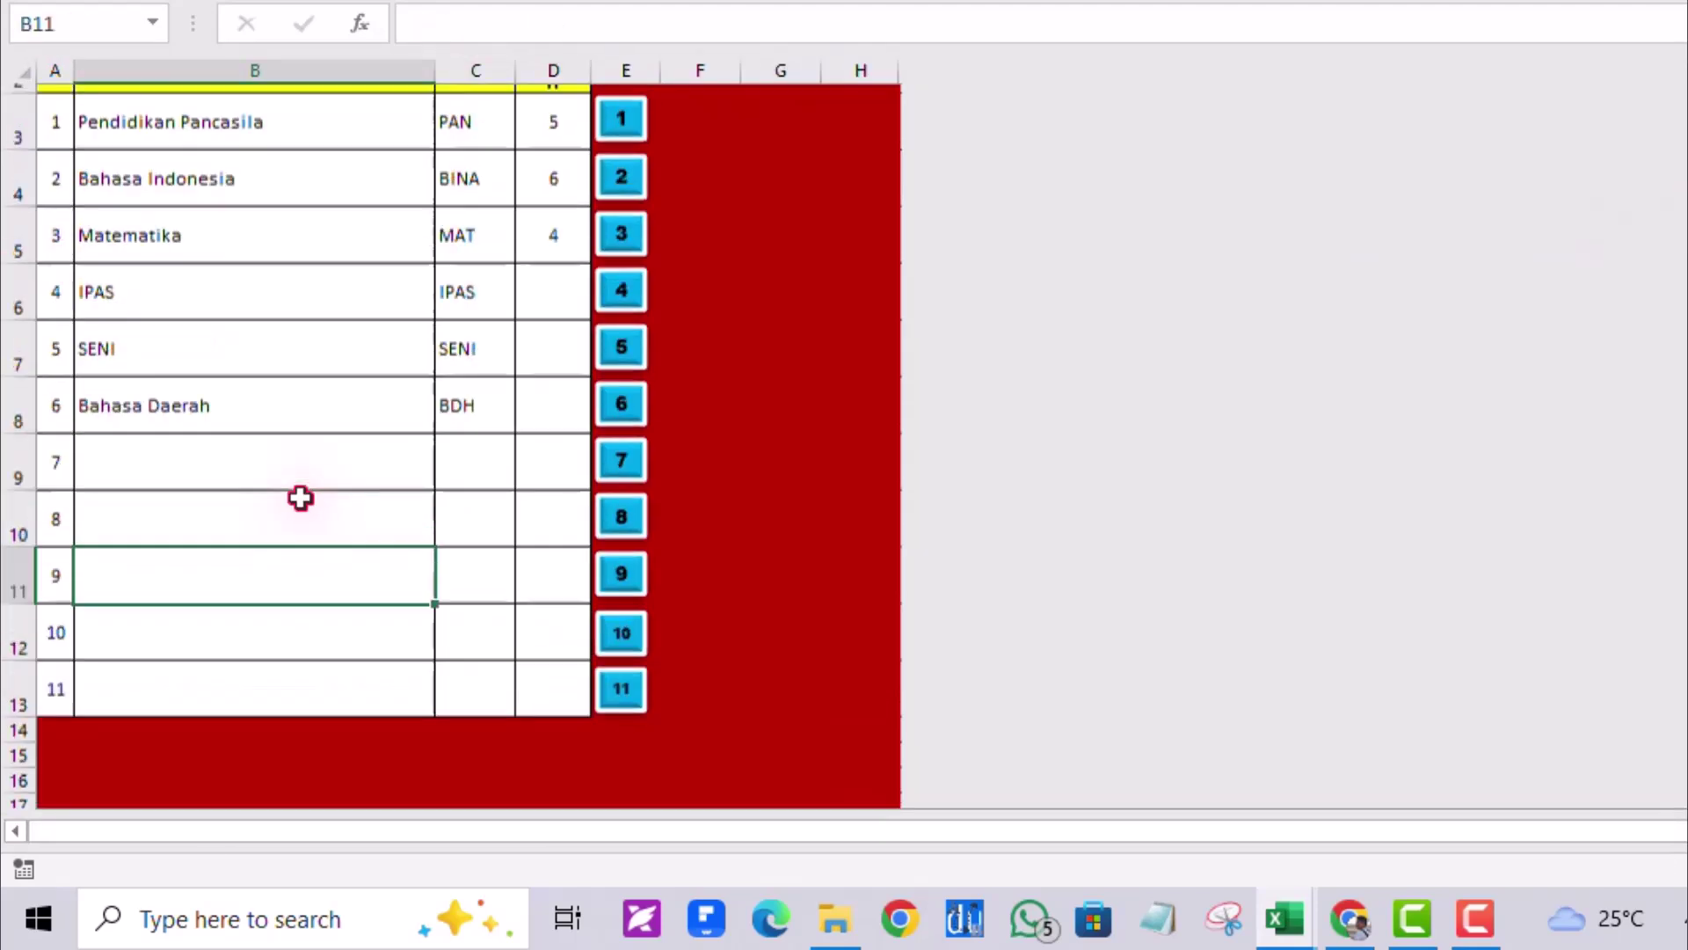
- Open the Rekap sheet and examine the class grade recap, including Siswa 1's Rata2 cell
{"action": "left_click", "coordinate": [217, 119]}
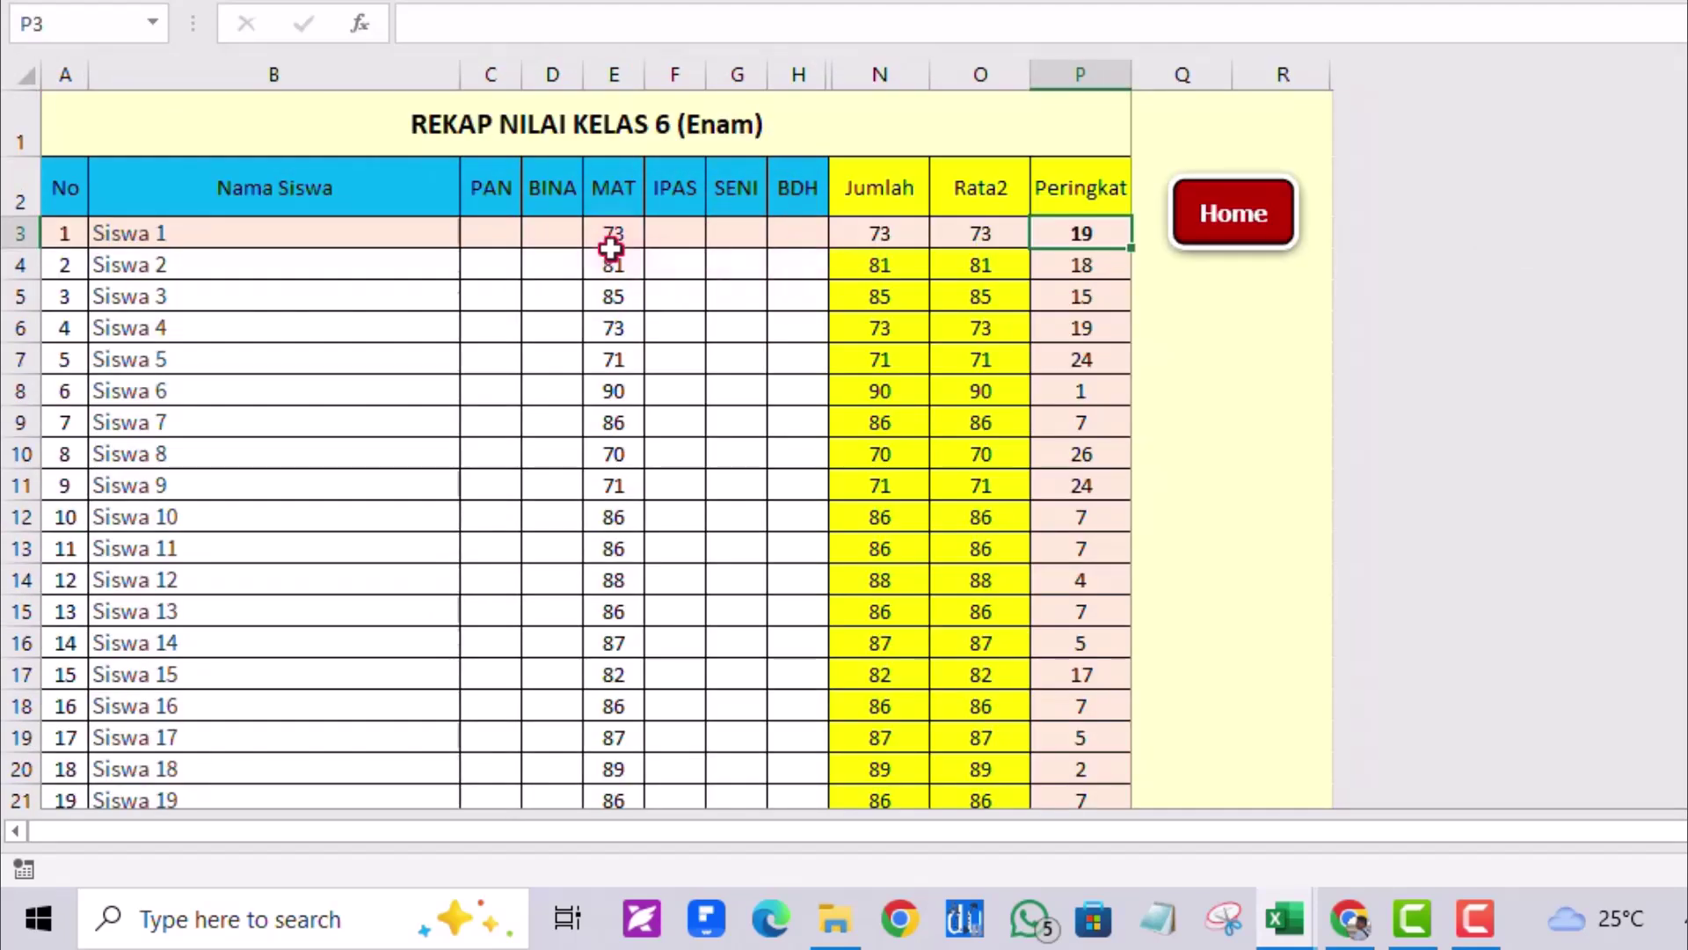
{"action": "scroll", "coordinate": [605, 261], "scroll_direction": "down", "scroll_amount": 3}
{"action": "scroll", "coordinate": [622, 392], "scroll_direction": "up", "scroll_amount": 3}
{"action": "left_click", "coordinate": [979, 236]}
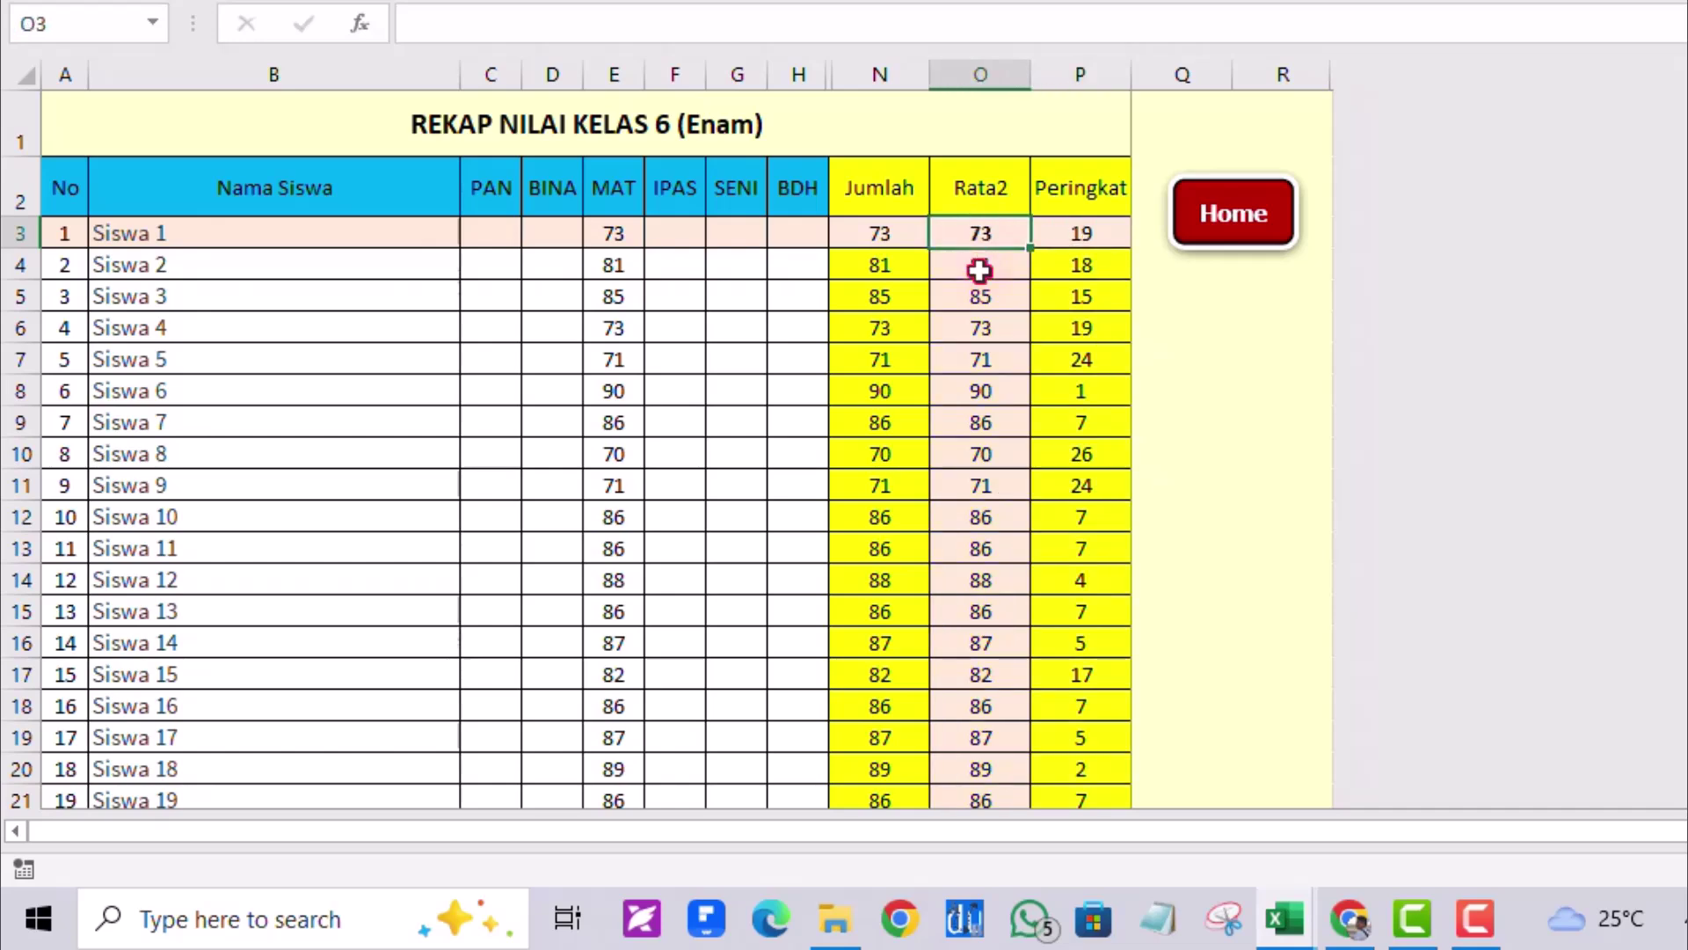
- Examine the students' averages down the Rata2 column of the Rekap sheet, from Siswa 2 to Siswa 18
{"action": "left_click", "coordinate": [980, 264]}
{"action": "left_click", "coordinate": [979, 328]}
{"action": "left_click", "coordinate": [980, 422]}
{"action": "left_click", "coordinate": [980, 485]}
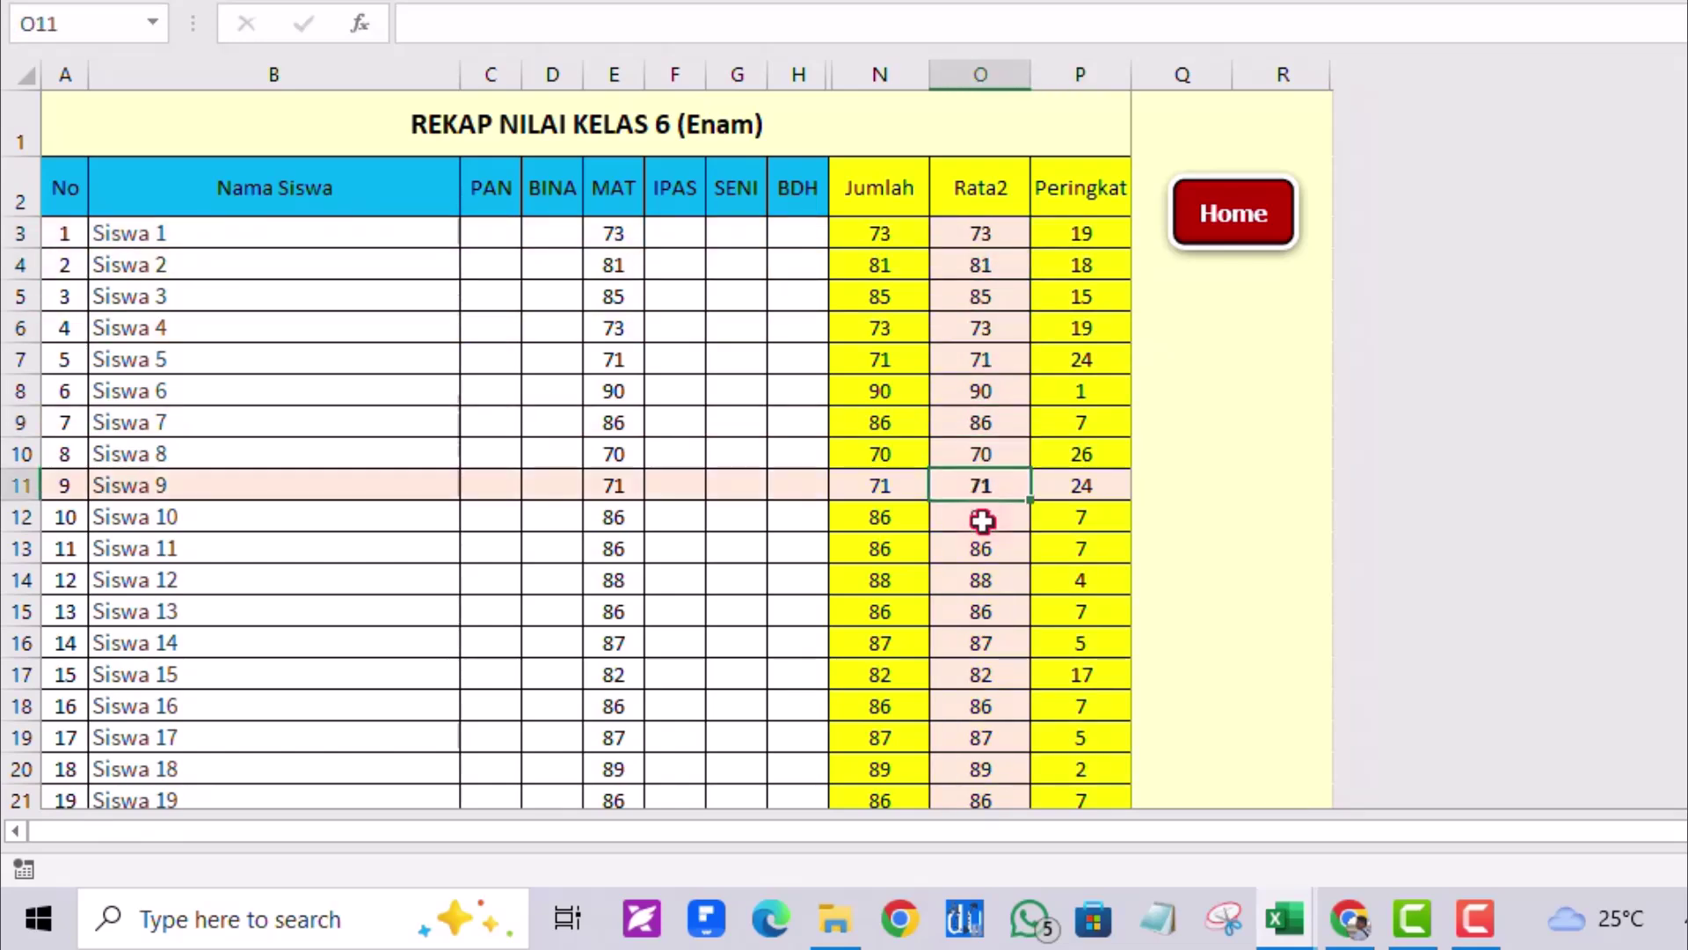
{"action": "left_click", "coordinate": [980, 519]}
{"action": "scroll", "coordinate": [979, 558], "scroll_direction": "down", "scroll_amount": 1}
{"action": "left_click", "coordinate": [980, 554]}
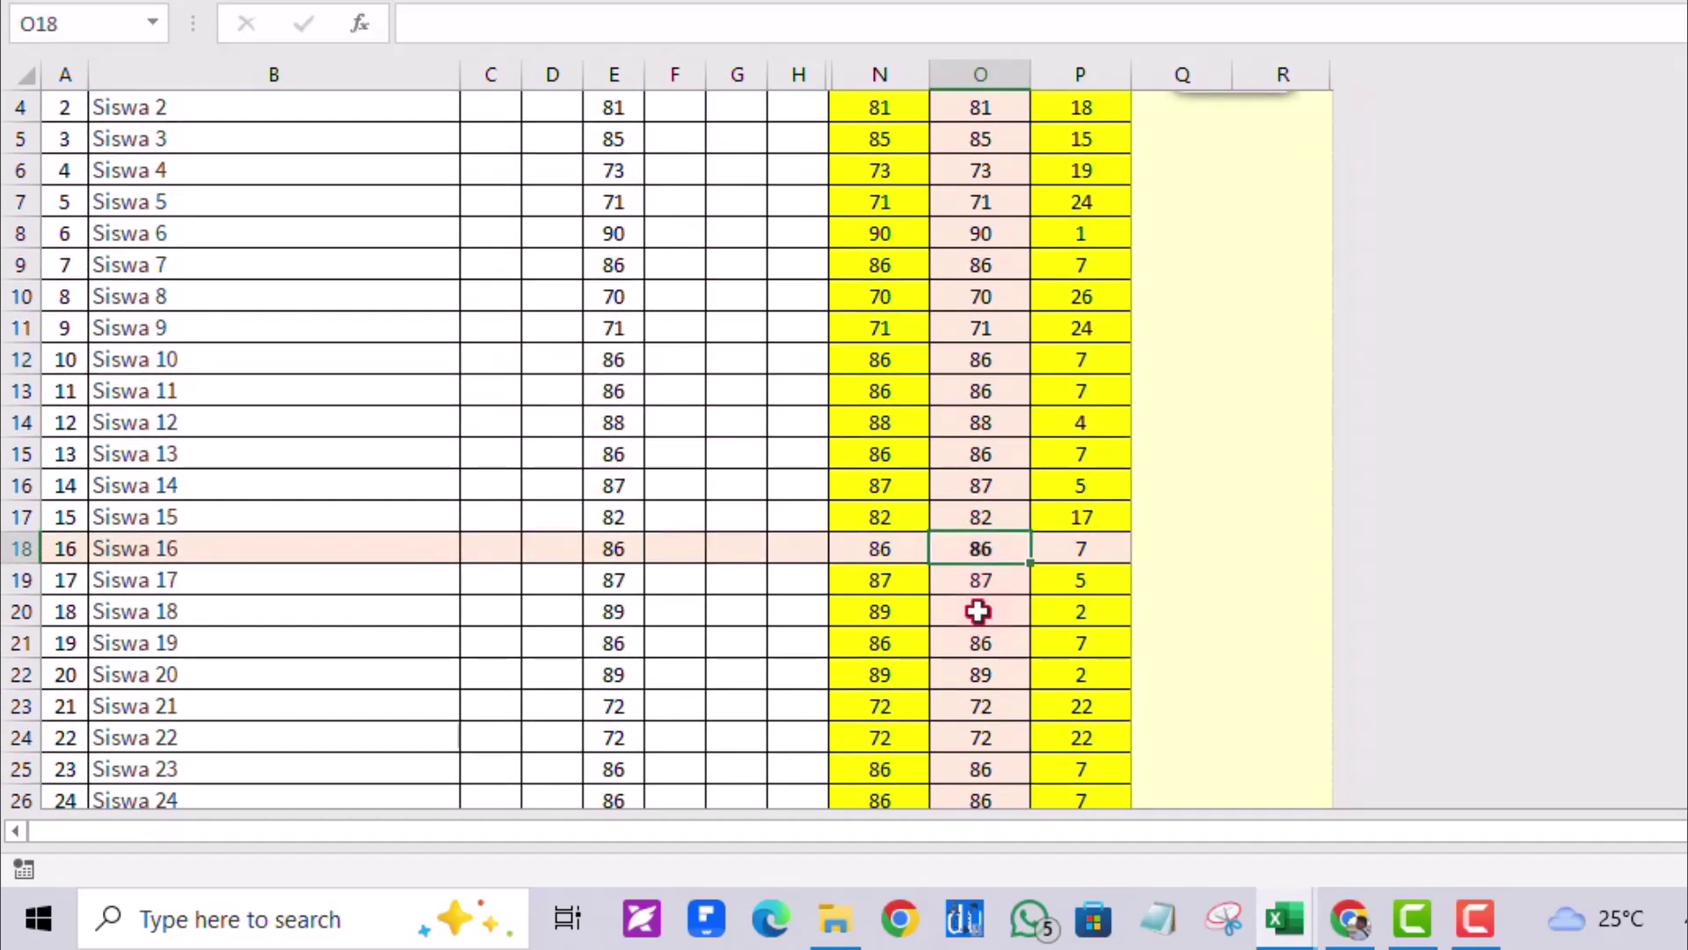
{"action": "left_click", "coordinate": [978, 611]}
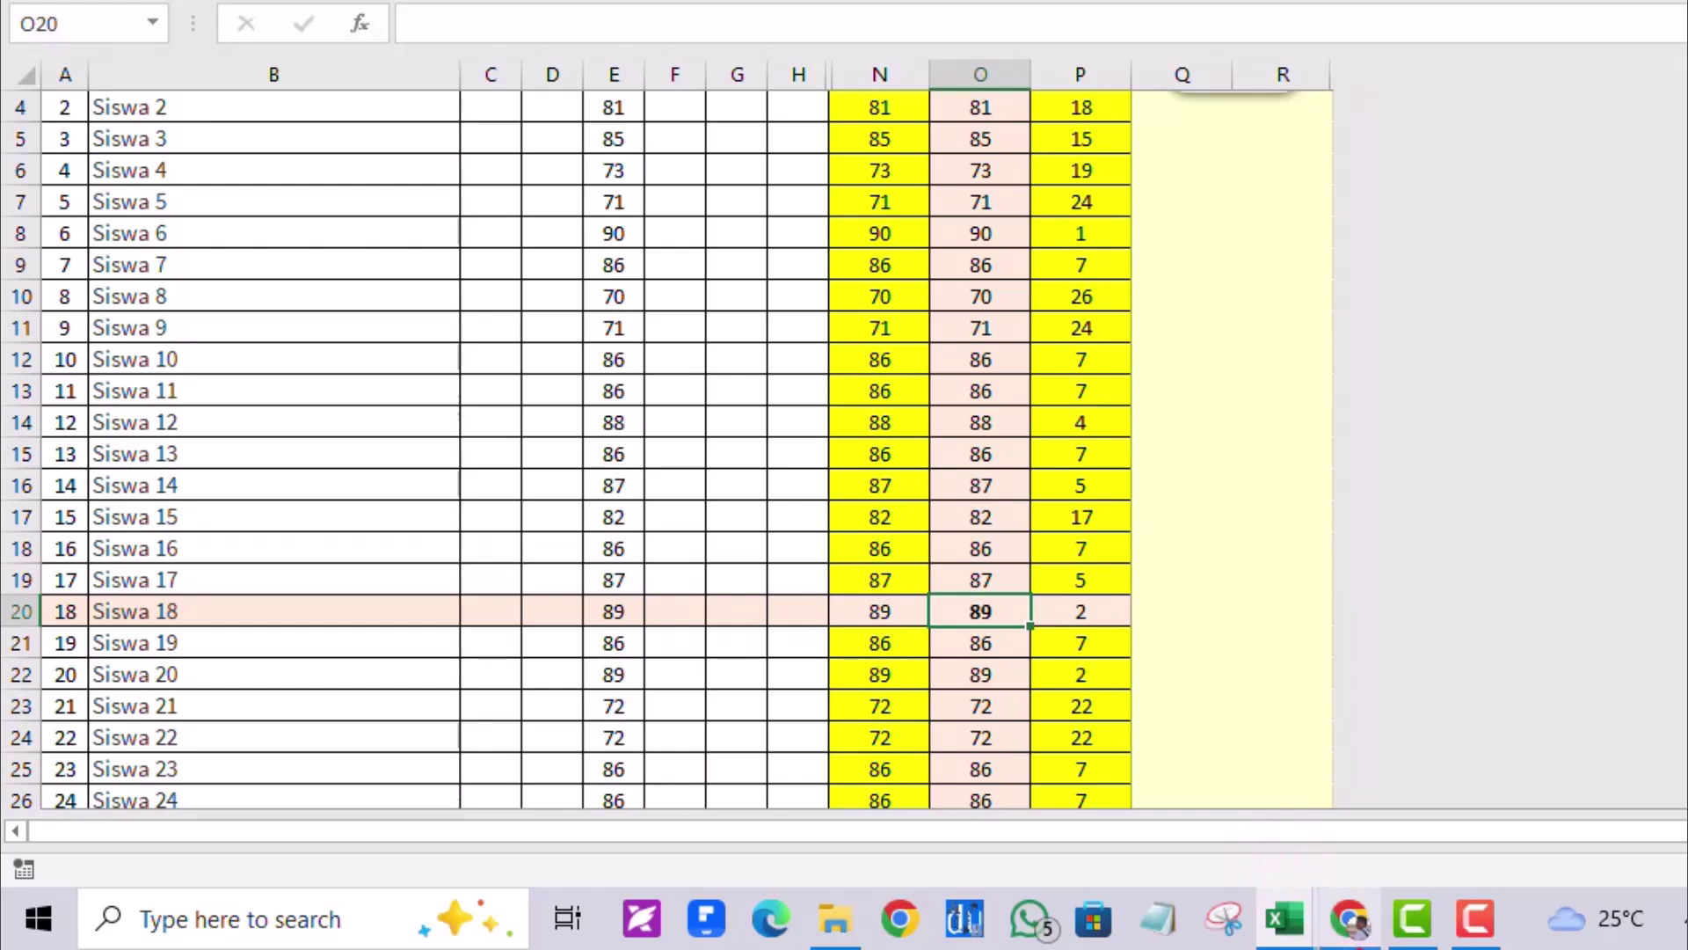
- Switch to e-Rapor SD in Chrome, open Input Catatan Walas for Kelas 1, and examine the first student's empty note field
{"action": "left_click", "coordinate": [1350, 921]}
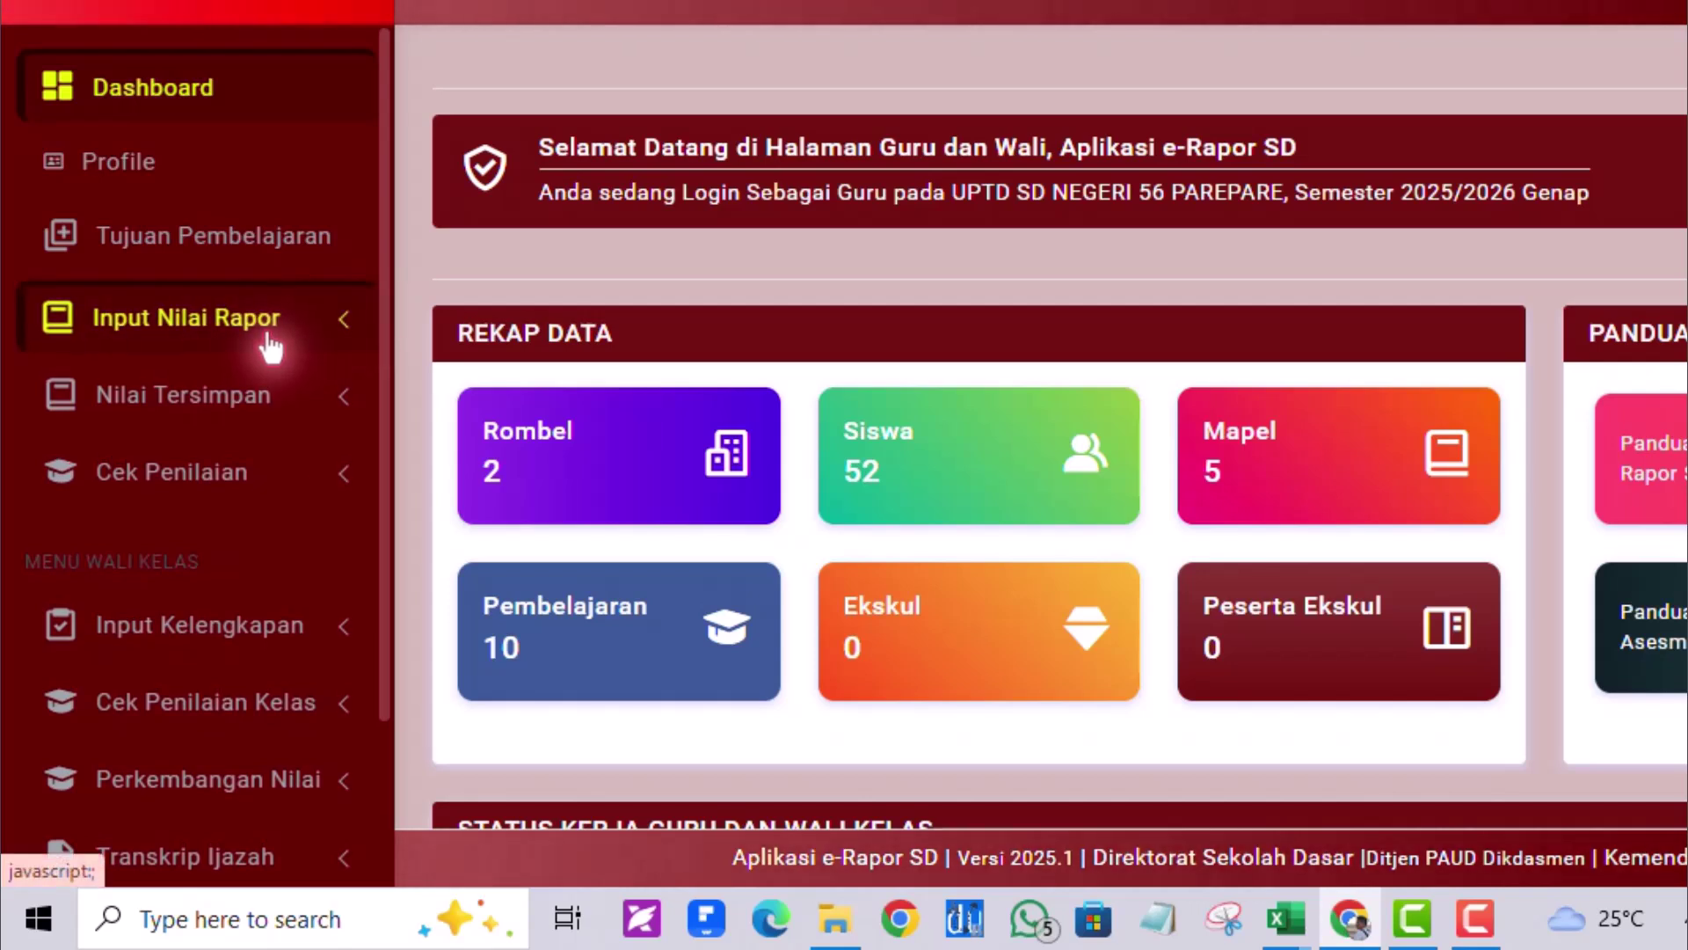
{"action": "scroll", "coordinate": [339, 384], "scroll_direction": "down", "scroll_amount": 4}
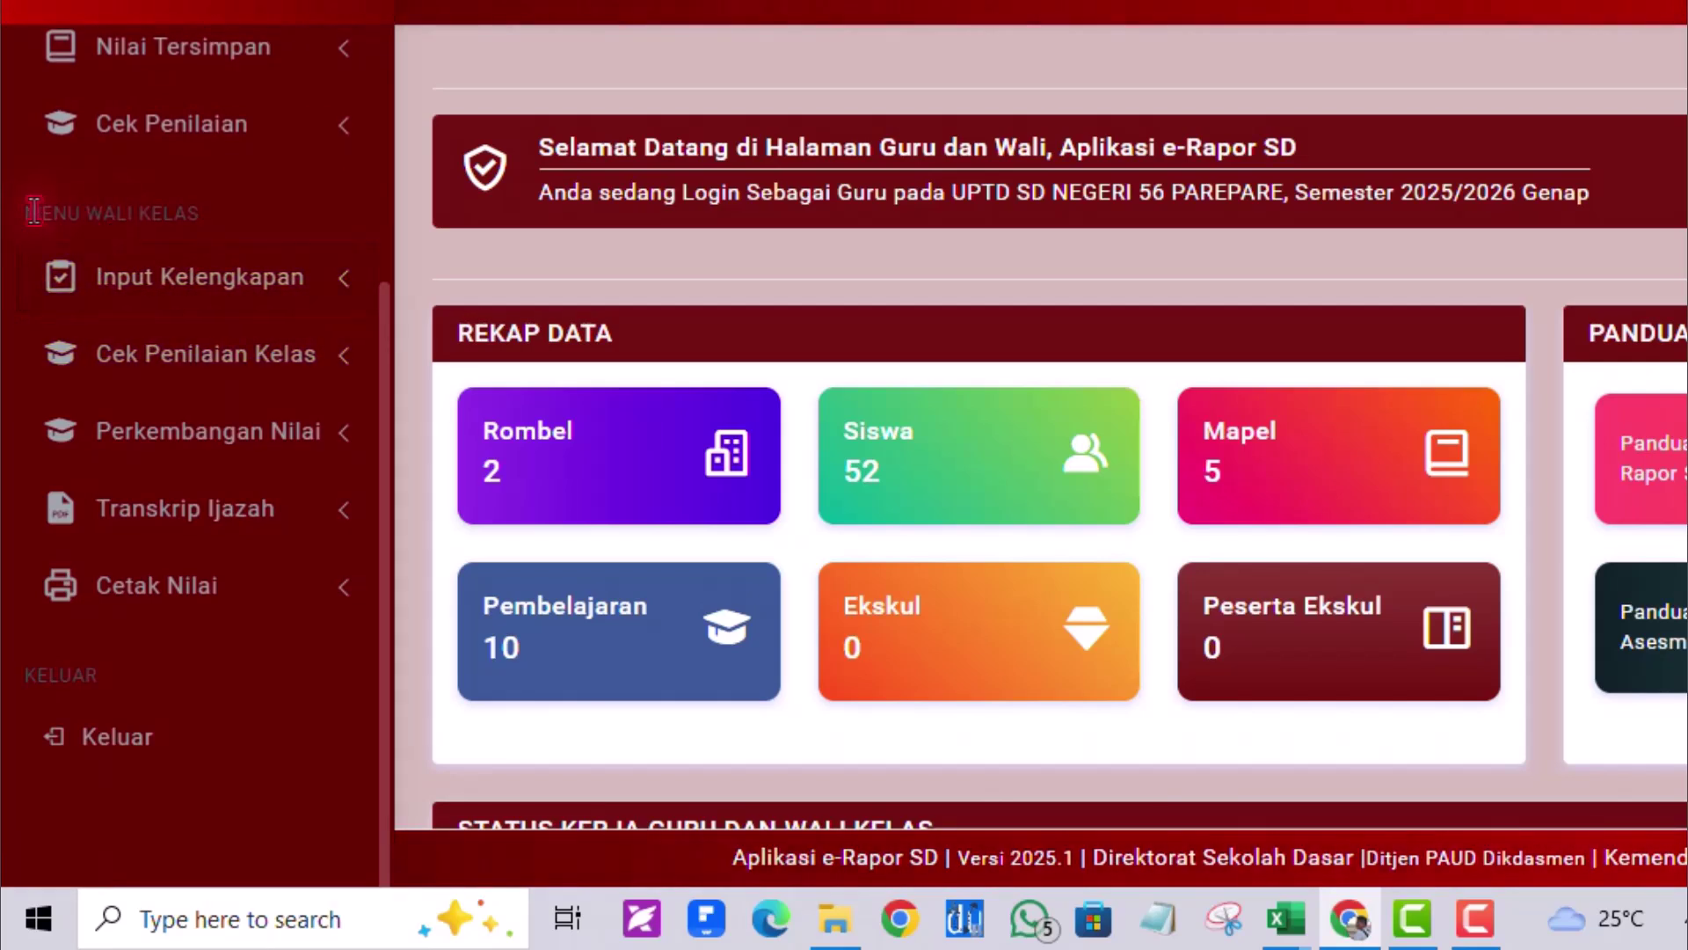
{"action": "left_click", "coordinate": [335, 288]}
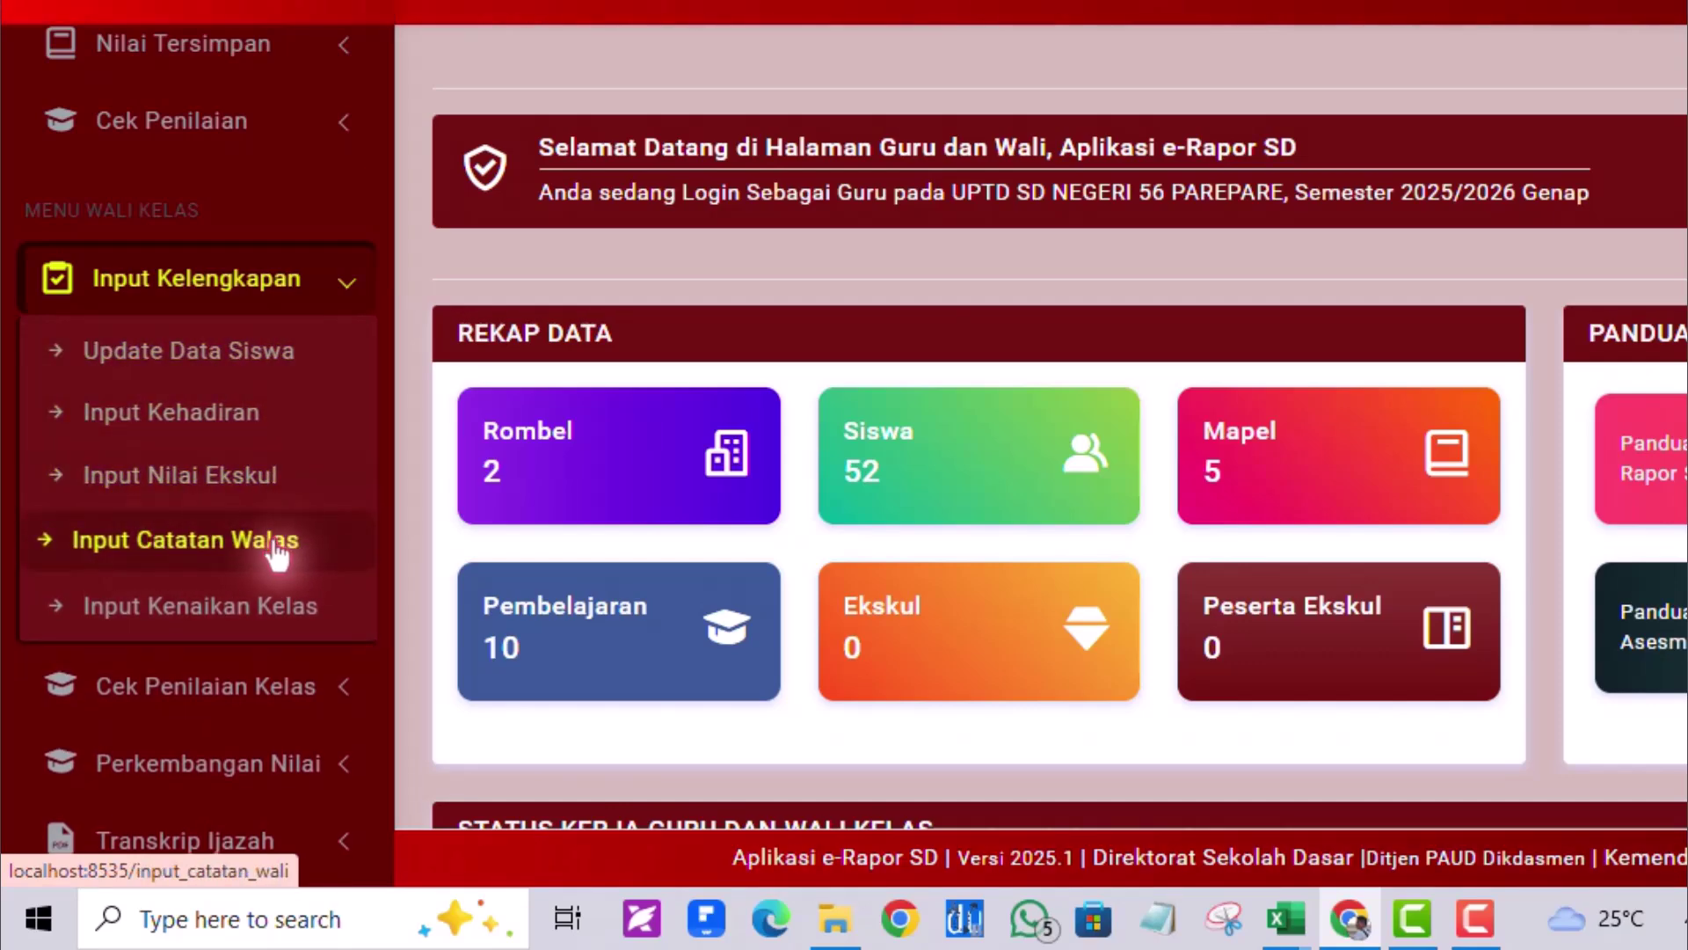
{"action": "left_click", "coordinate": [188, 549]}
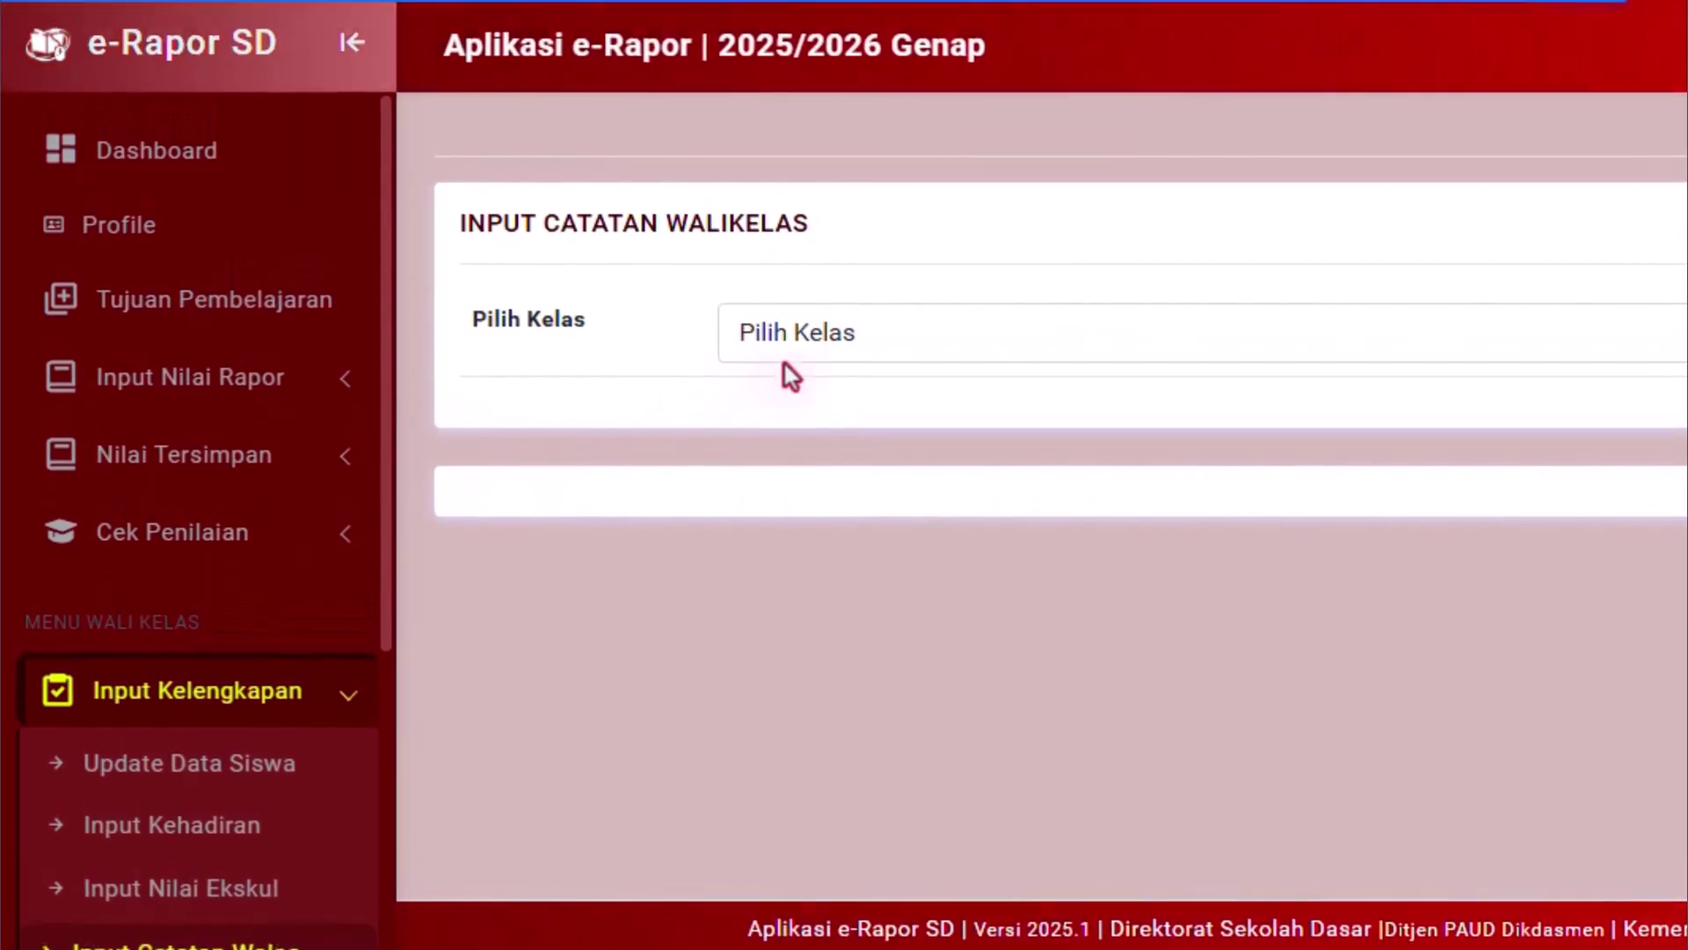
{"action": "left_click", "coordinate": [866, 346]}
{"action": "left_click", "coordinate": [800, 433]}
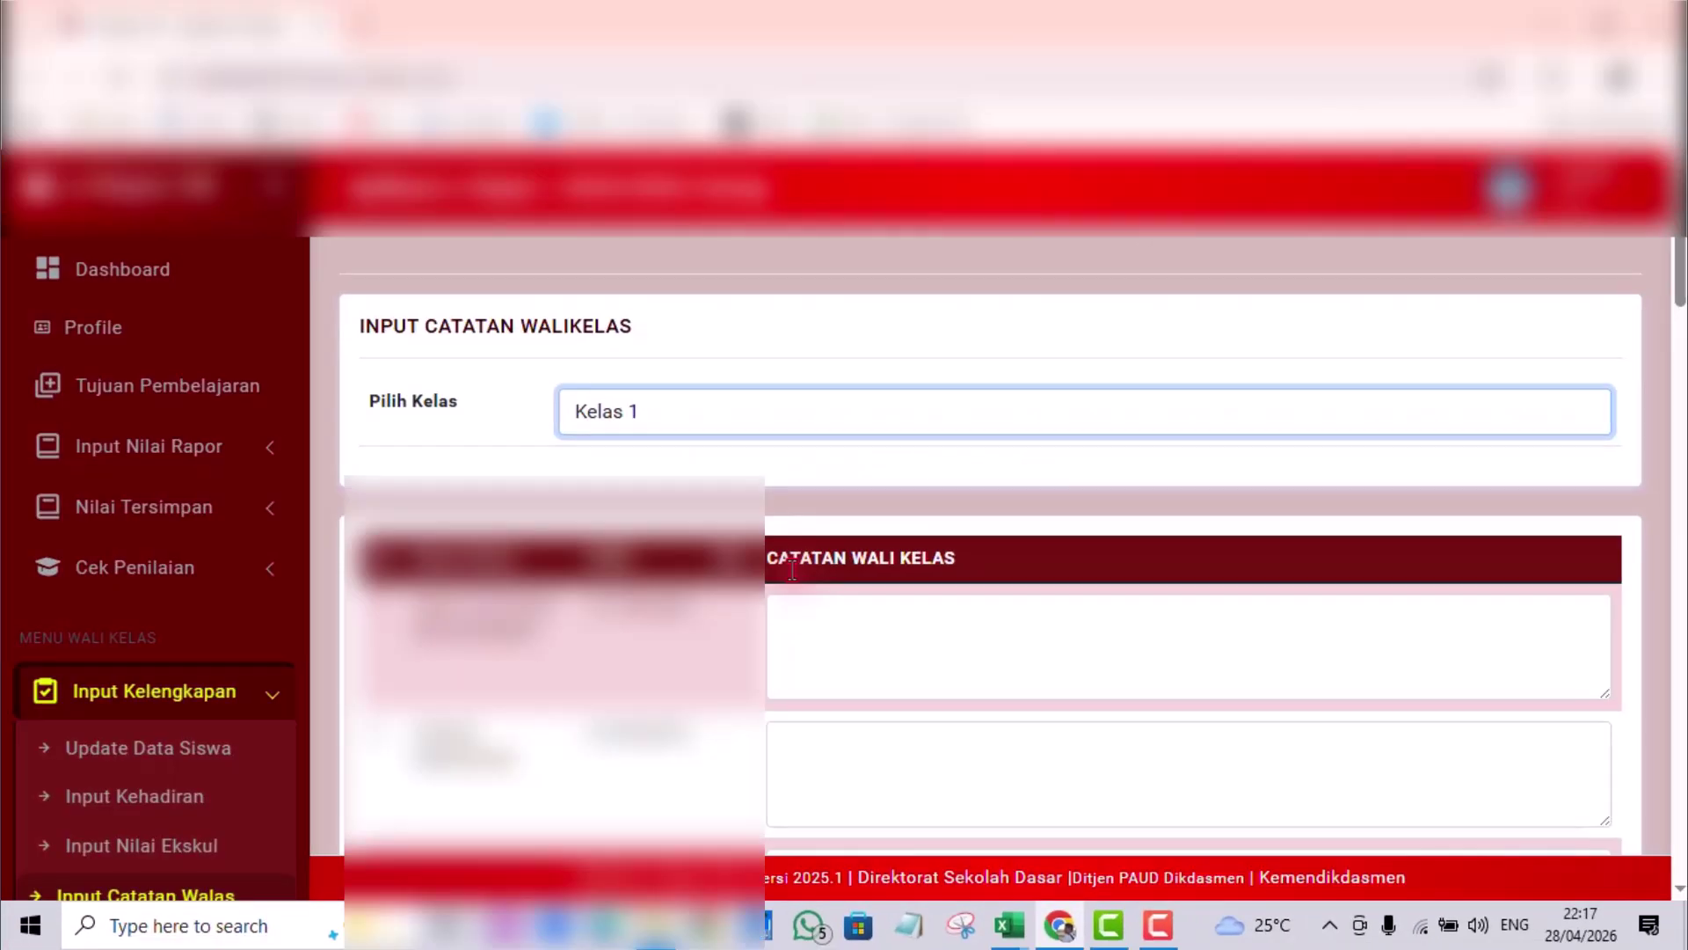
{"action": "scroll", "coordinate": [1011, 539], "scroll_direction": "down", "scroll_amount": 1}
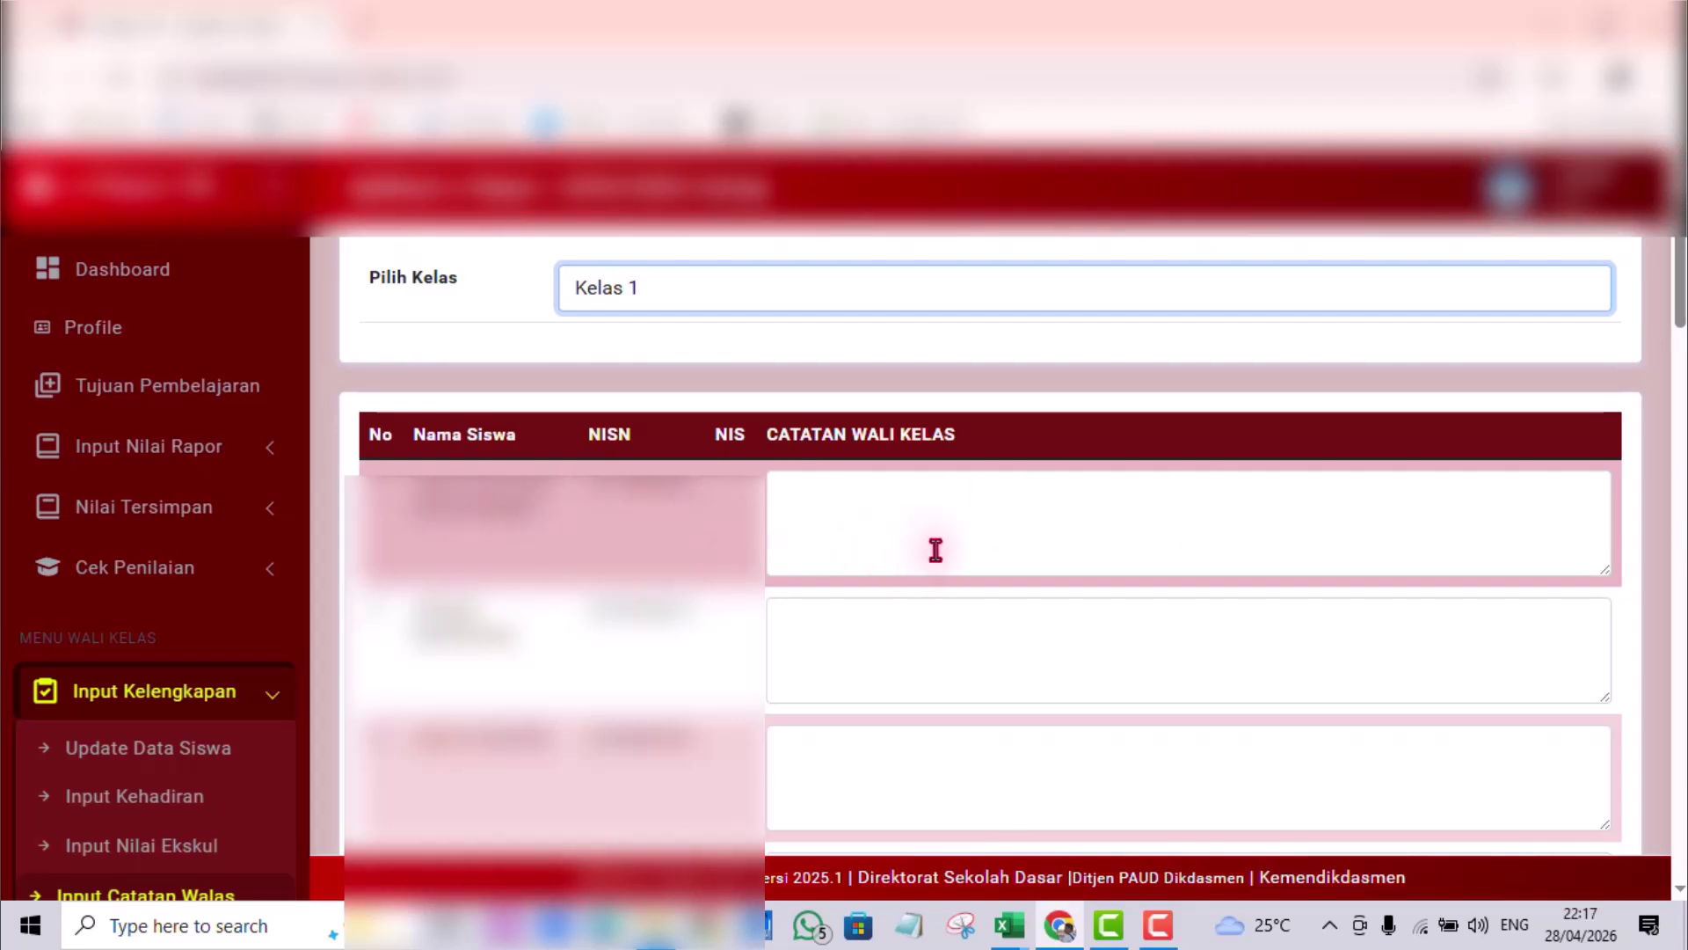
{"action": "left_click", "coordinate": [775, 556]}
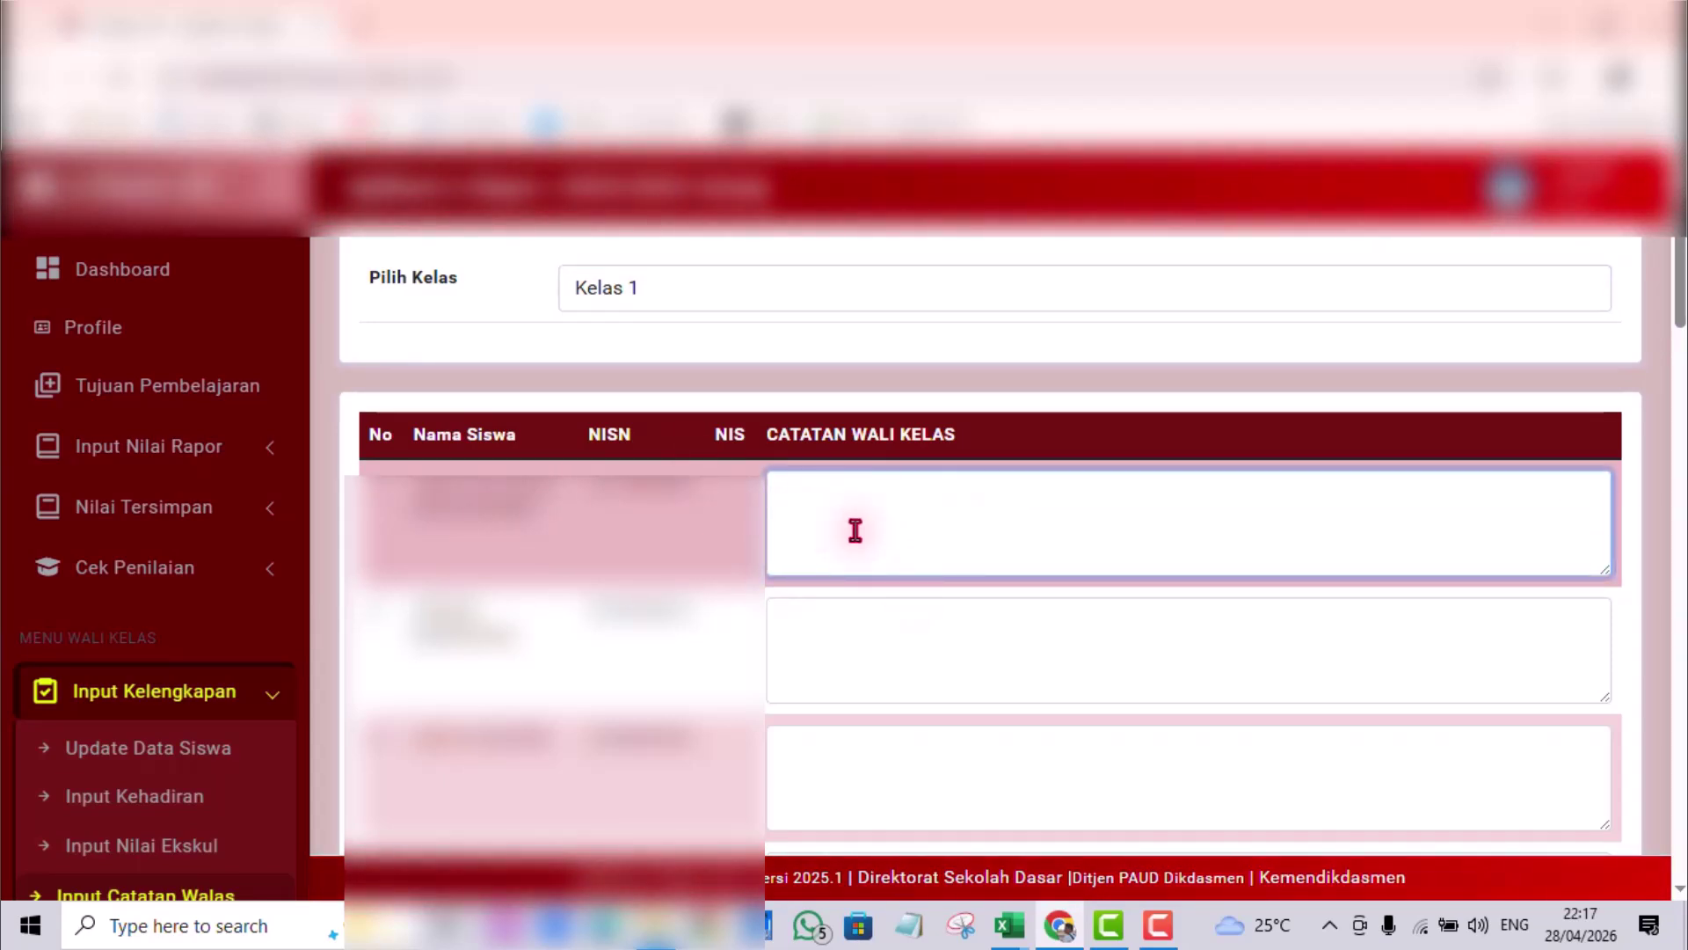
- Switch back to the Aplikasi Daftar Nilai workbook, open the Desk sheet from home, and examine the descriptions and average grade of the first students
{"action": "left_click", "coordinate": [1008, 925]}
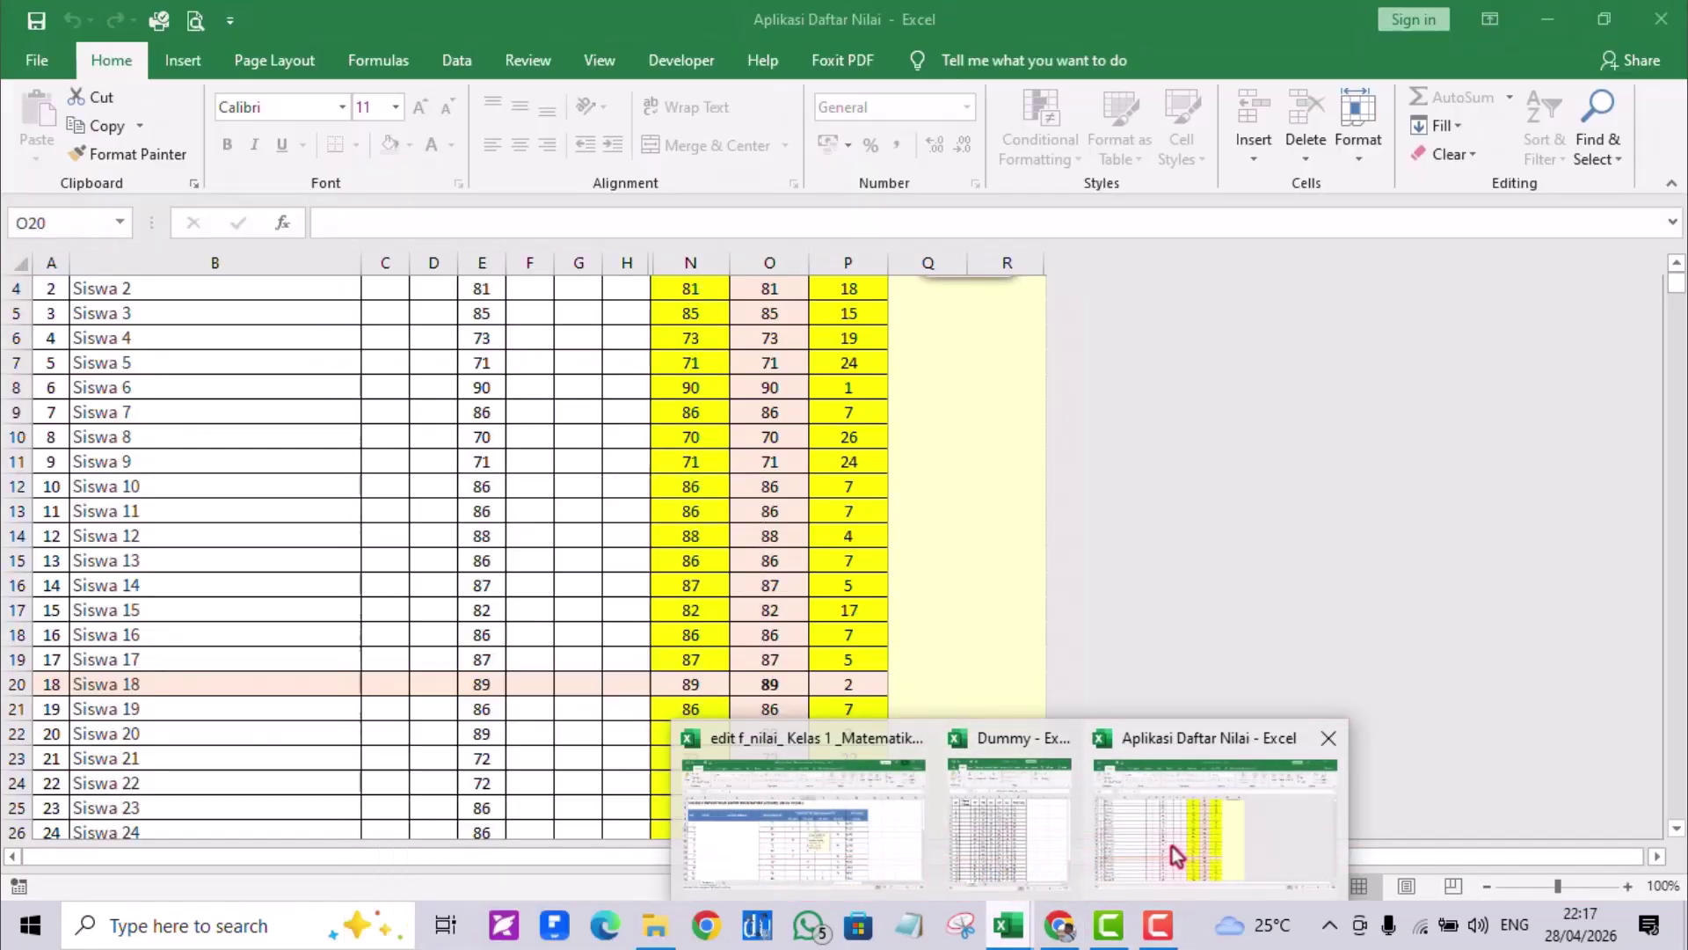
{"action": "left_click", "coordinate": [1171, 846]}
{"action": "scroll", "coordinate": [732, 547], "scroll_direction": "up", "scroll_amount": 1}
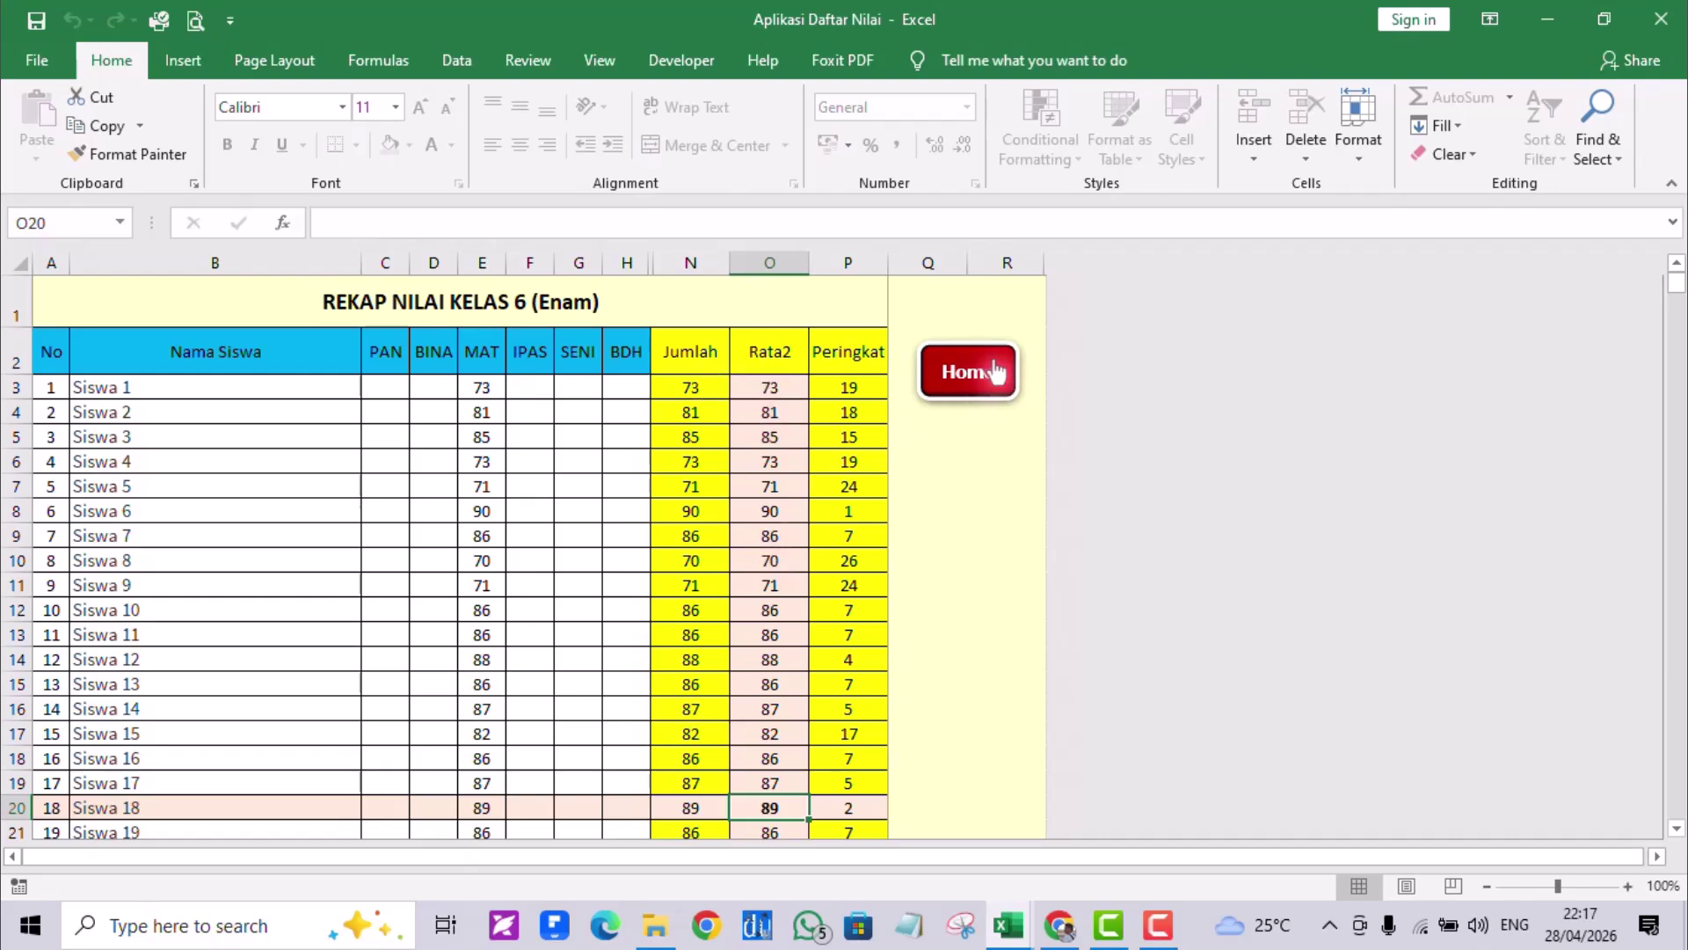
{"action": "left_click", "coordinate": [978, 376]}
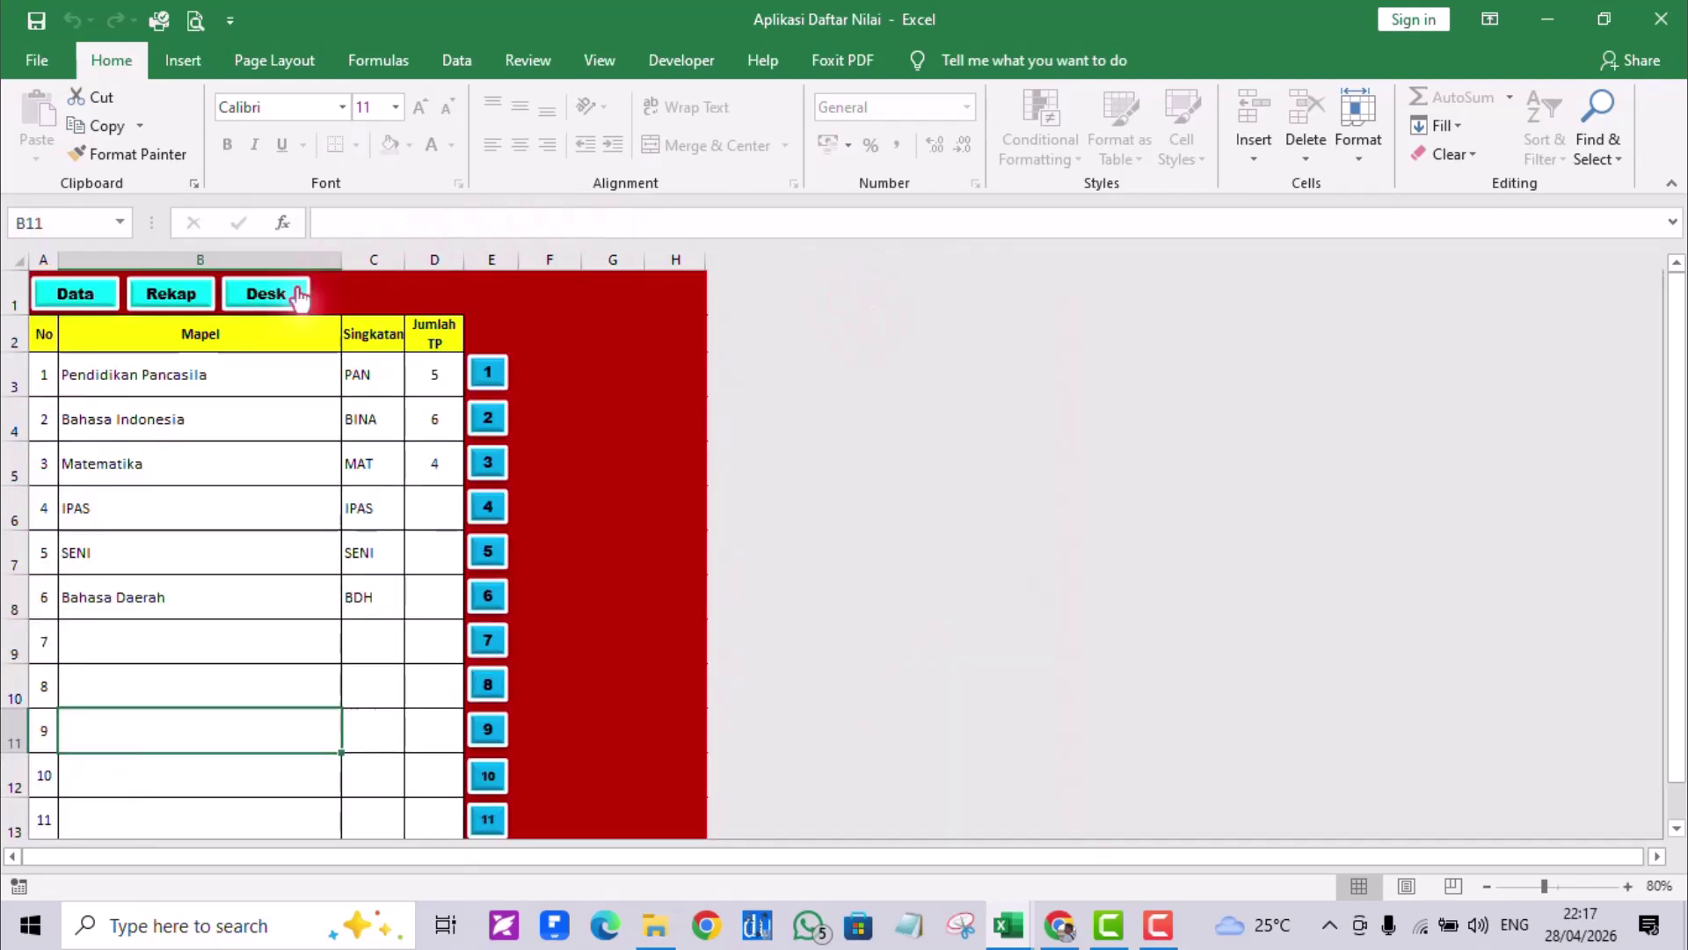
{"action": "left_click", "coordinate": [254, 300]}
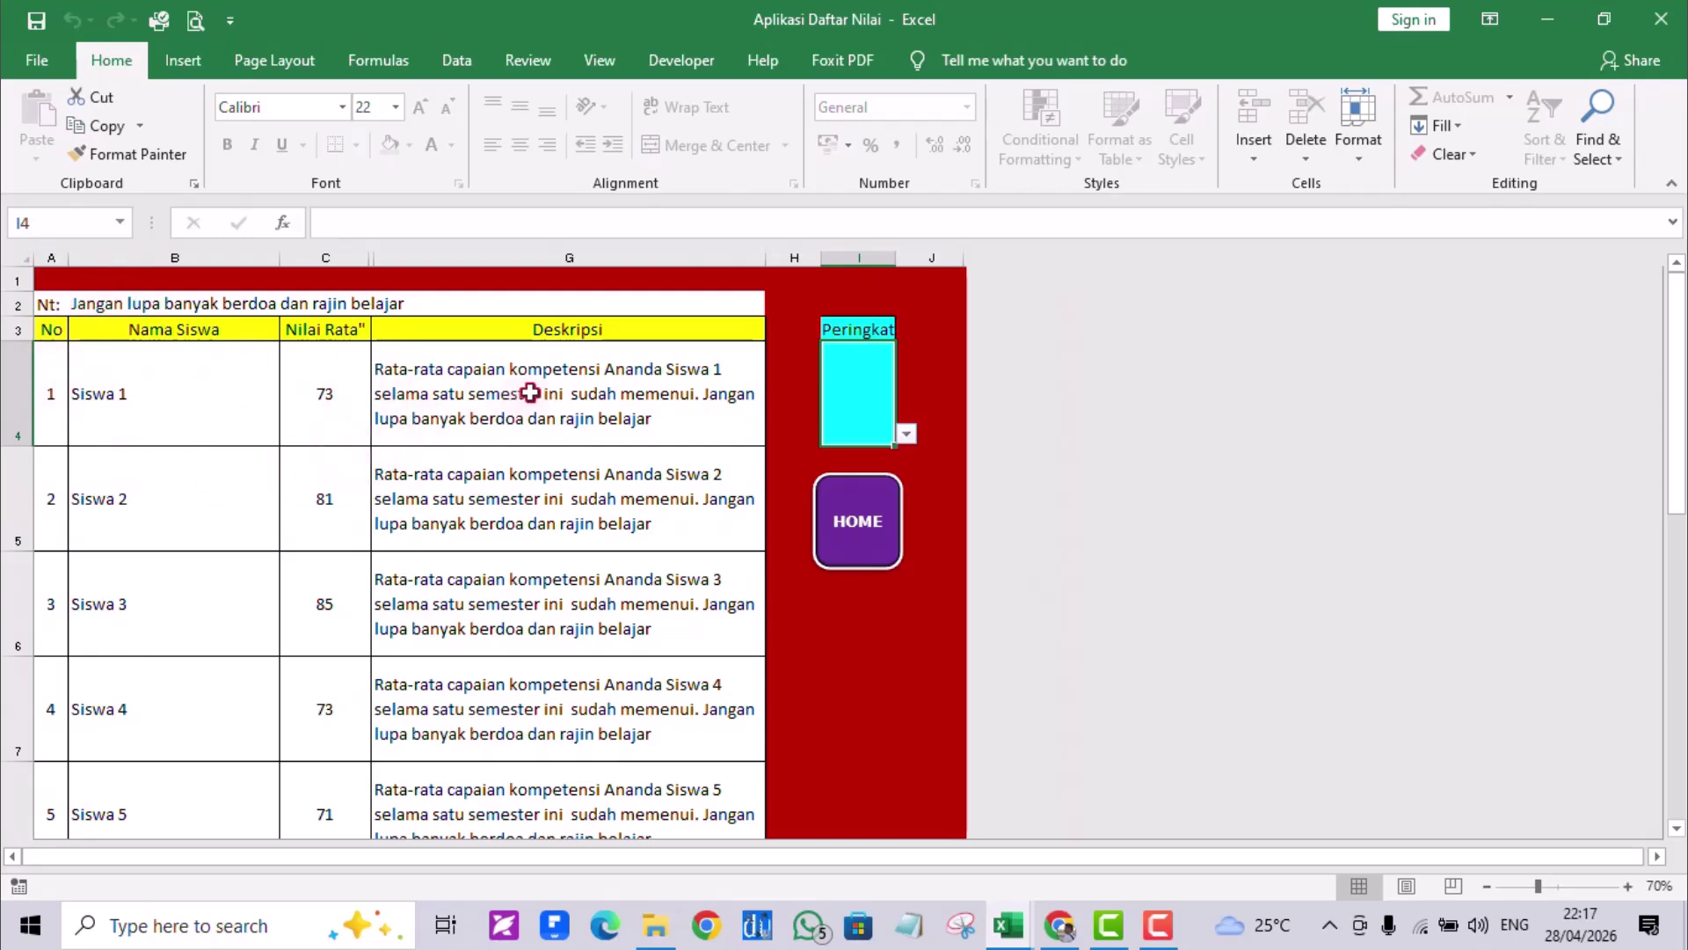
{"action": "left_click", "coordinate": [528, 395]}
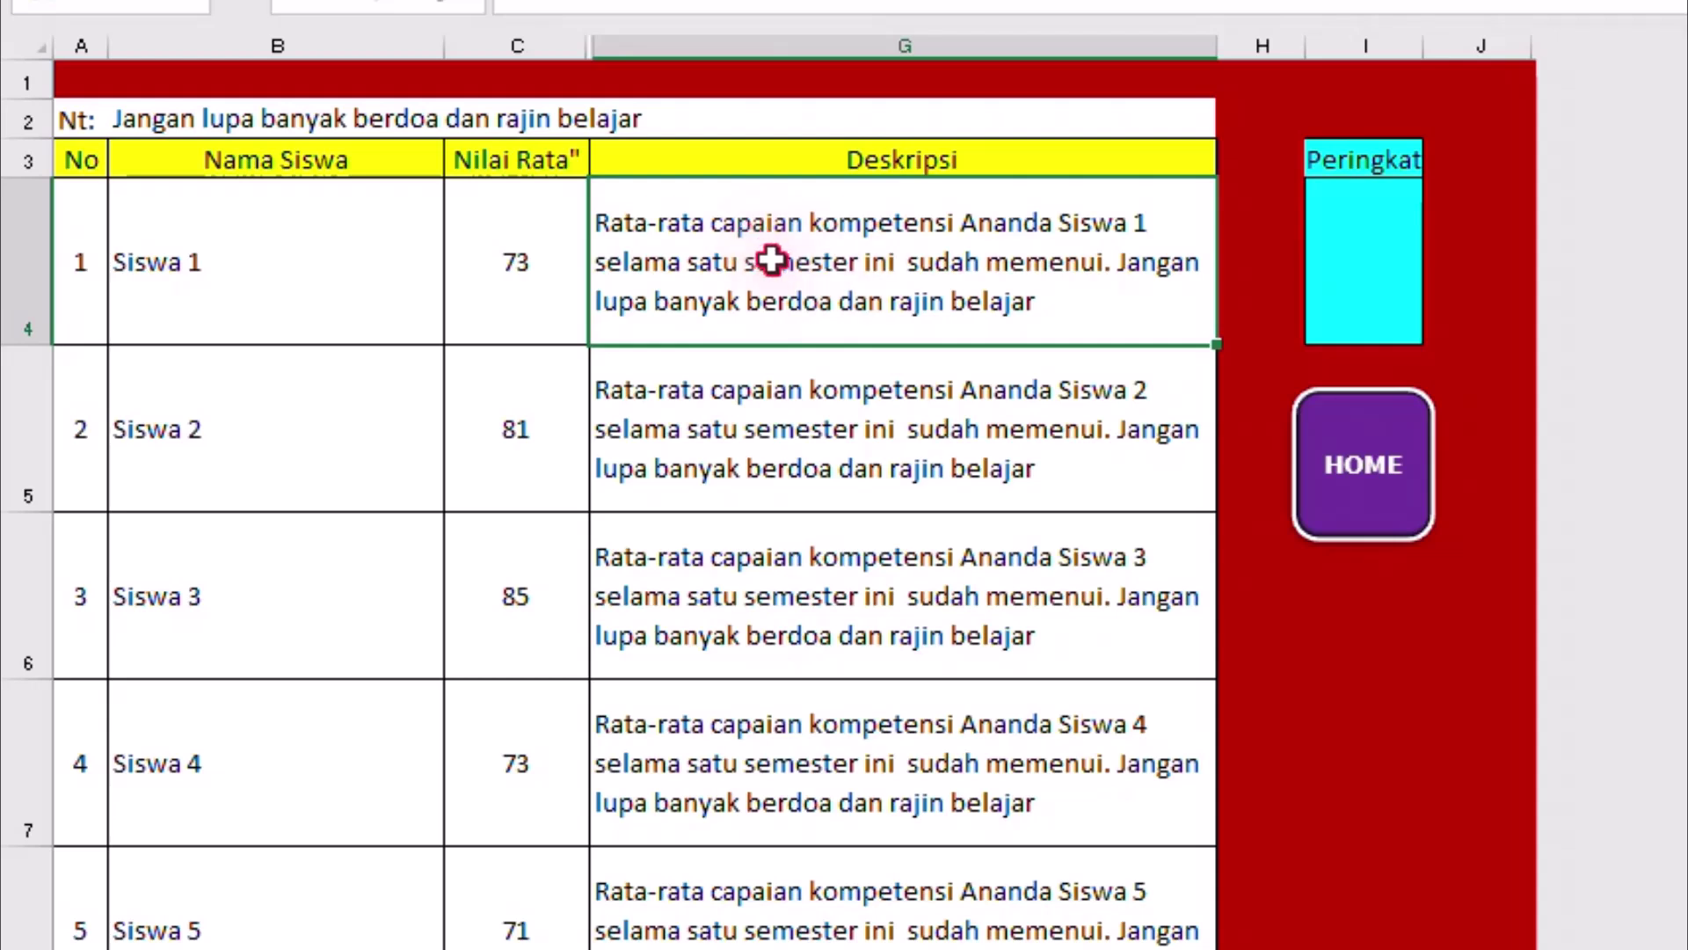
{"action": "left_click", "coordinate": [883, 461]}
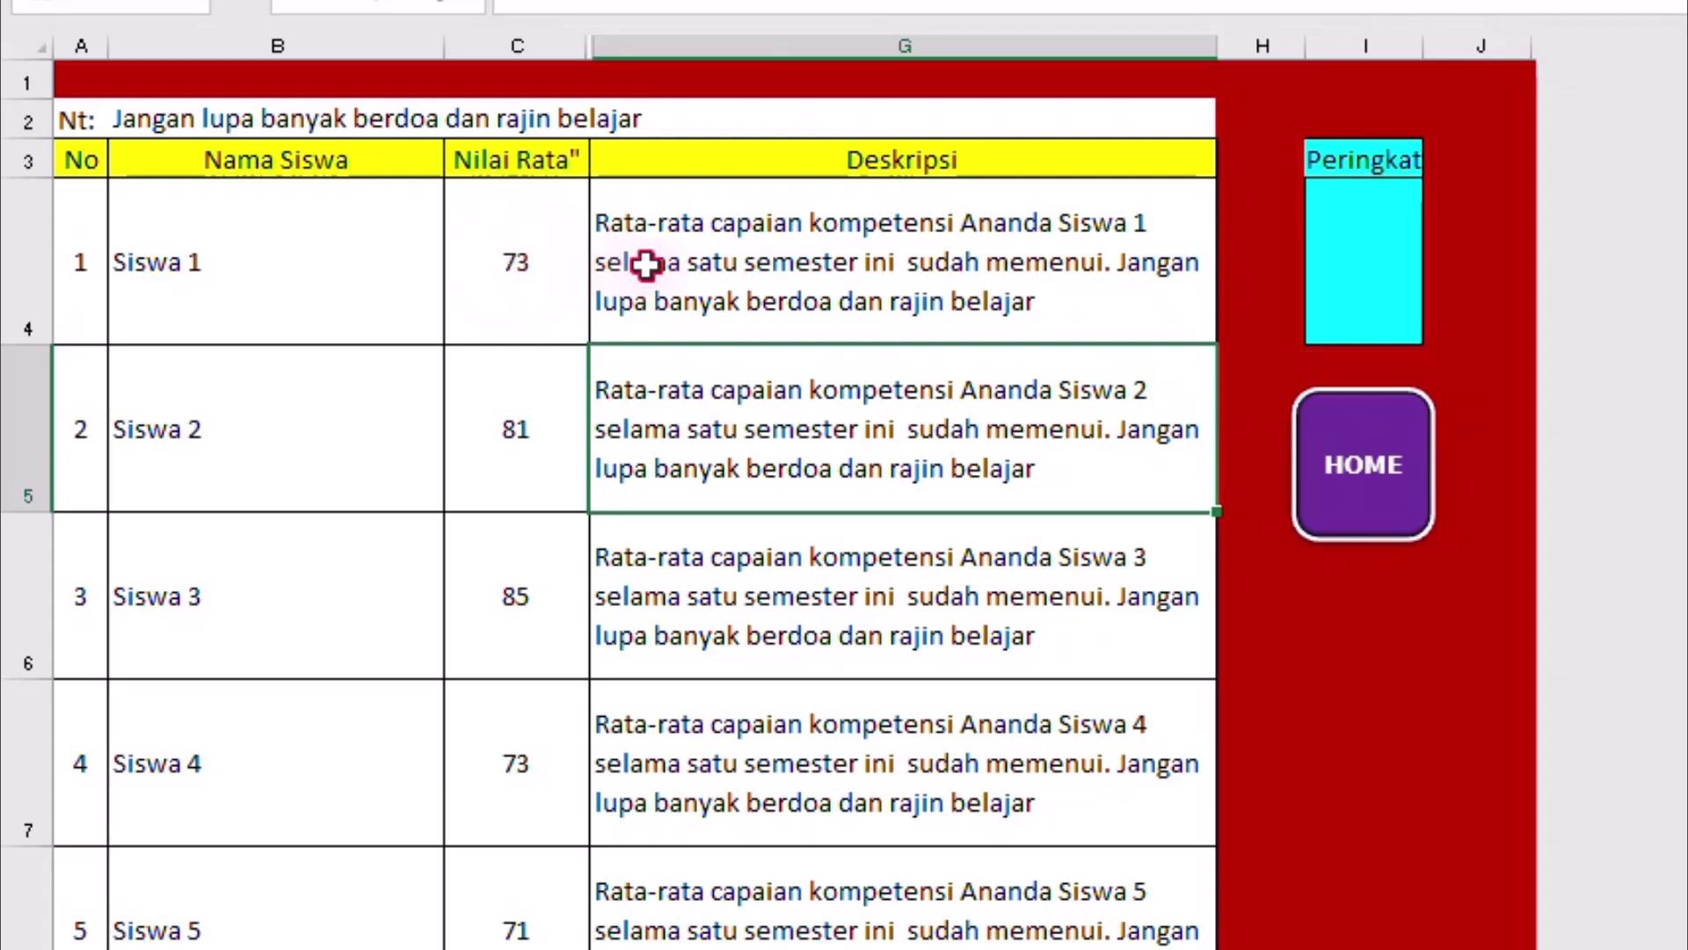
{"action": "left_click", "coordinate": [500, 298]}
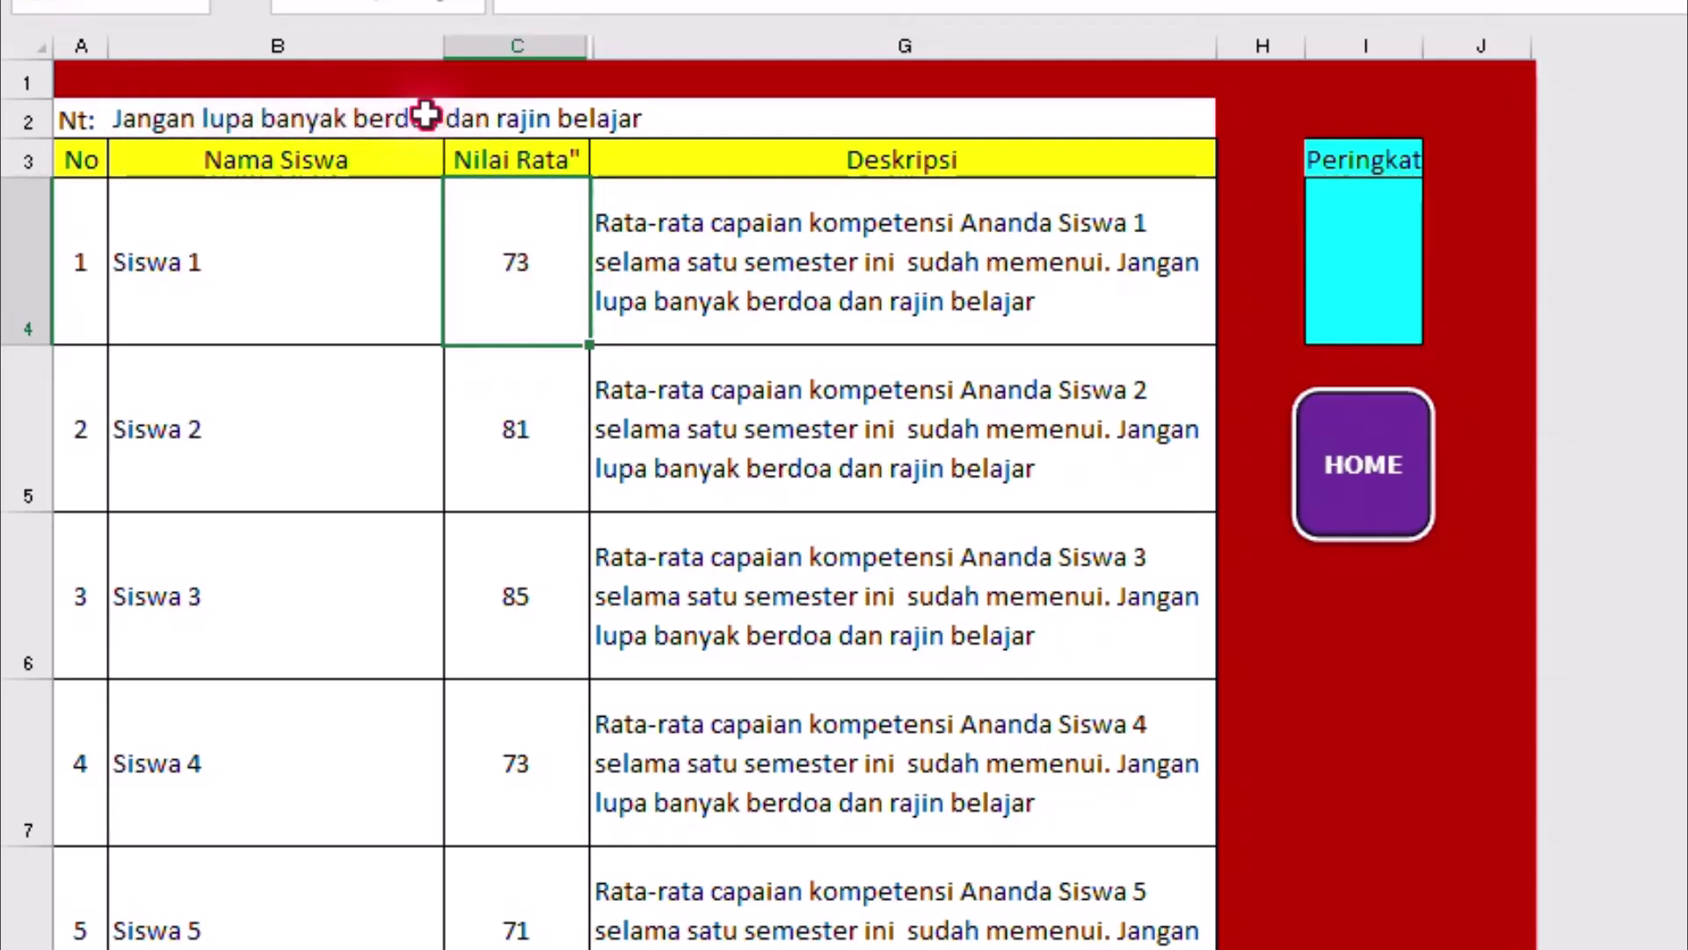
- Replace the Nt note above the description table with "semangat"
{"action": "left_click", "coordinate": [133, 117]}
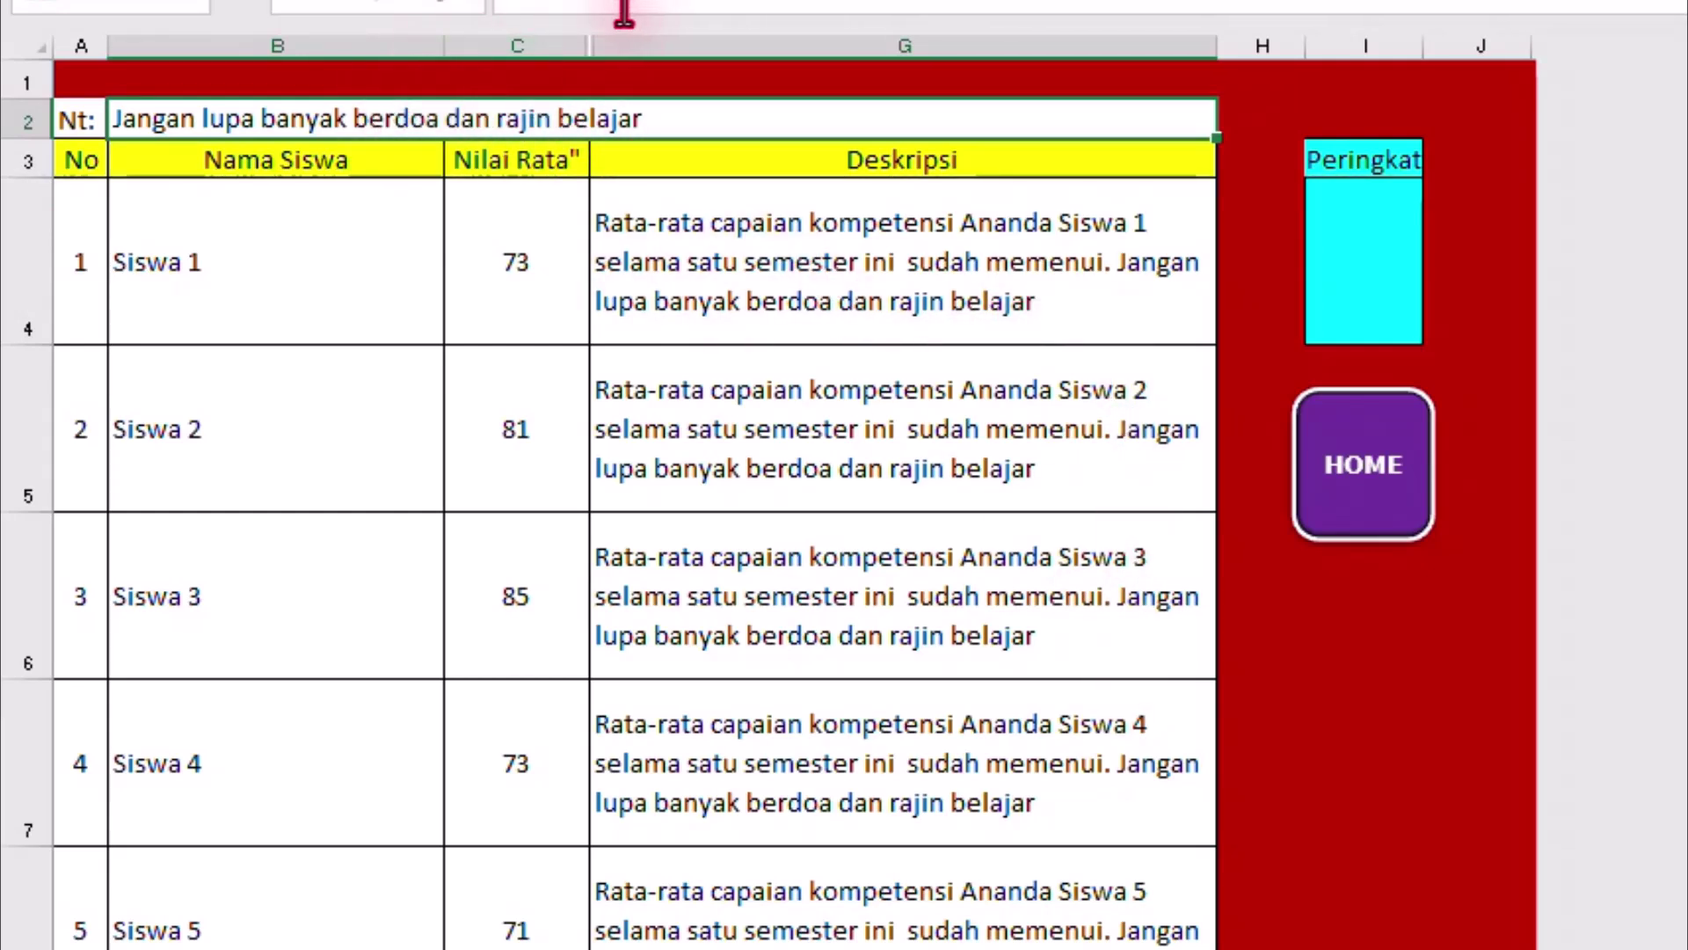
{"action": "key", "text": "BackSpace"}
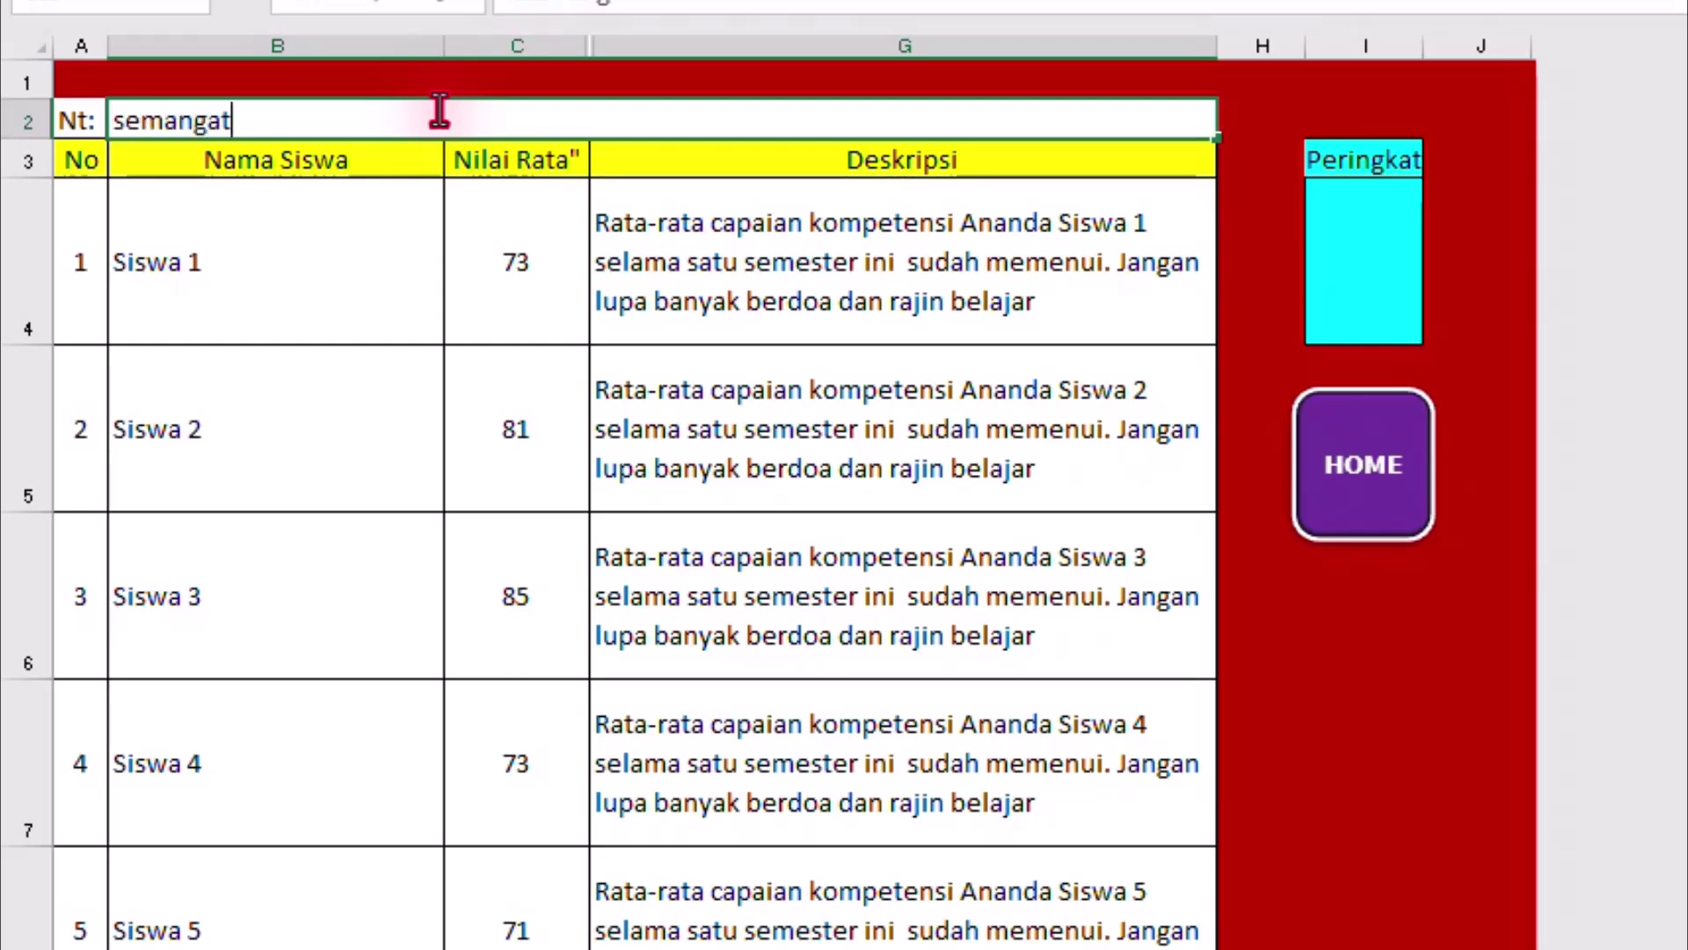
{"action": "key", "text": "Return"}
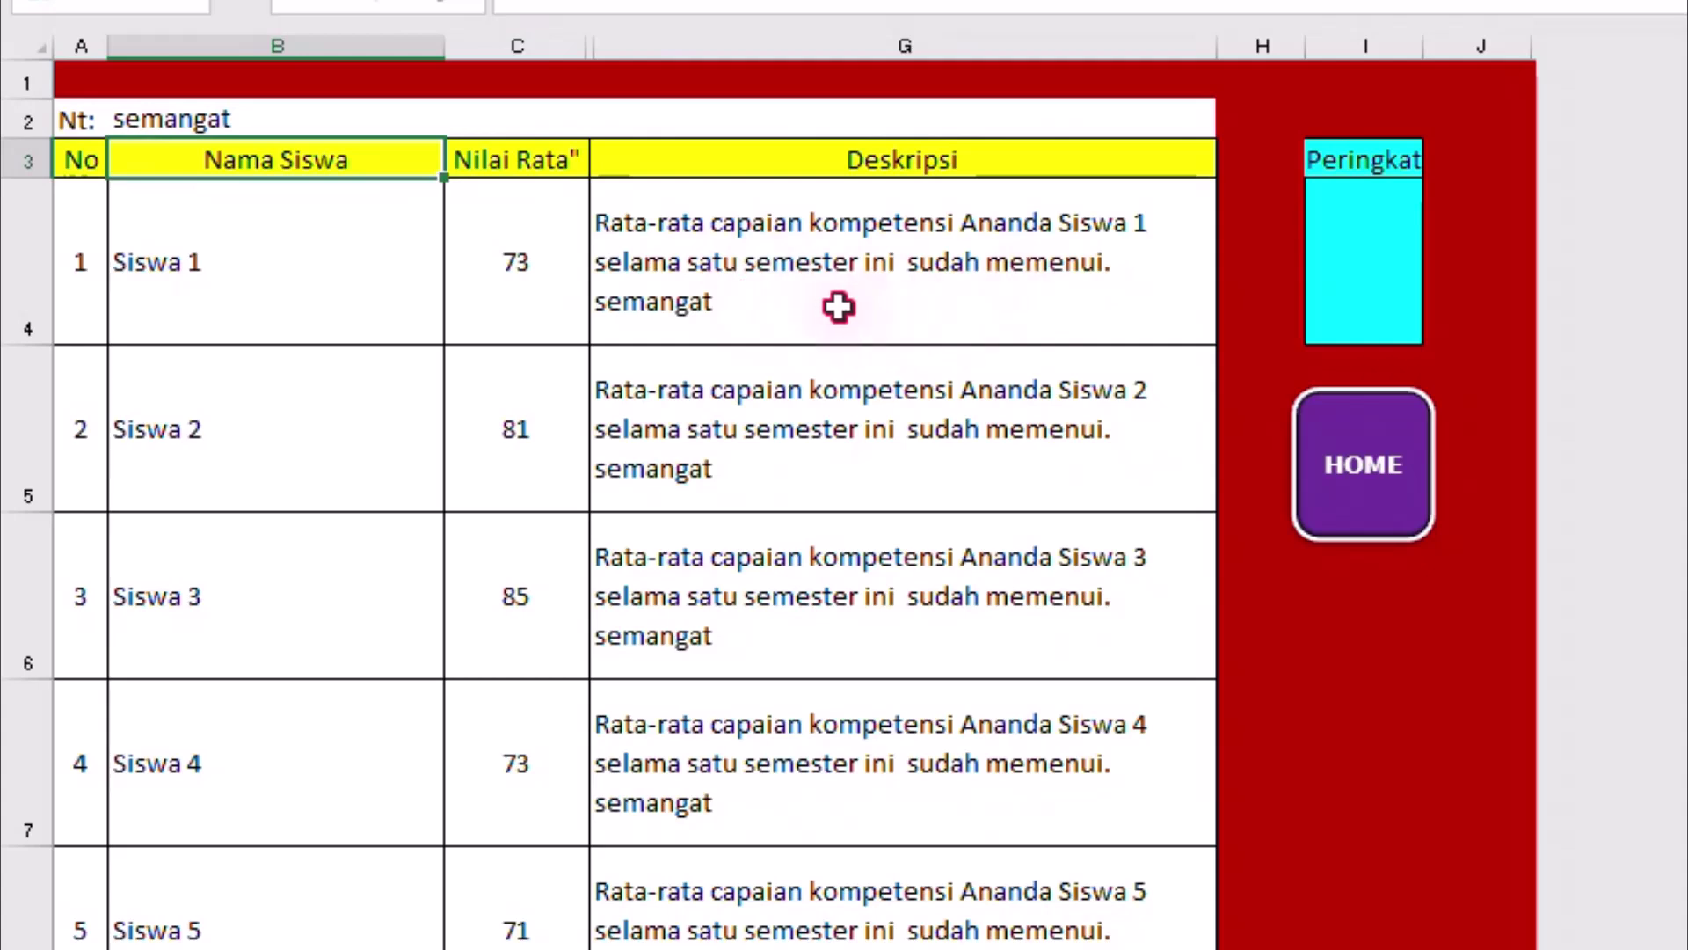
- Examine Siswa 6's rank in the Peringkat column of the Rekap sheet and return to the home sheet
{"action": "left_click", "coordinate": [1360, 267]}
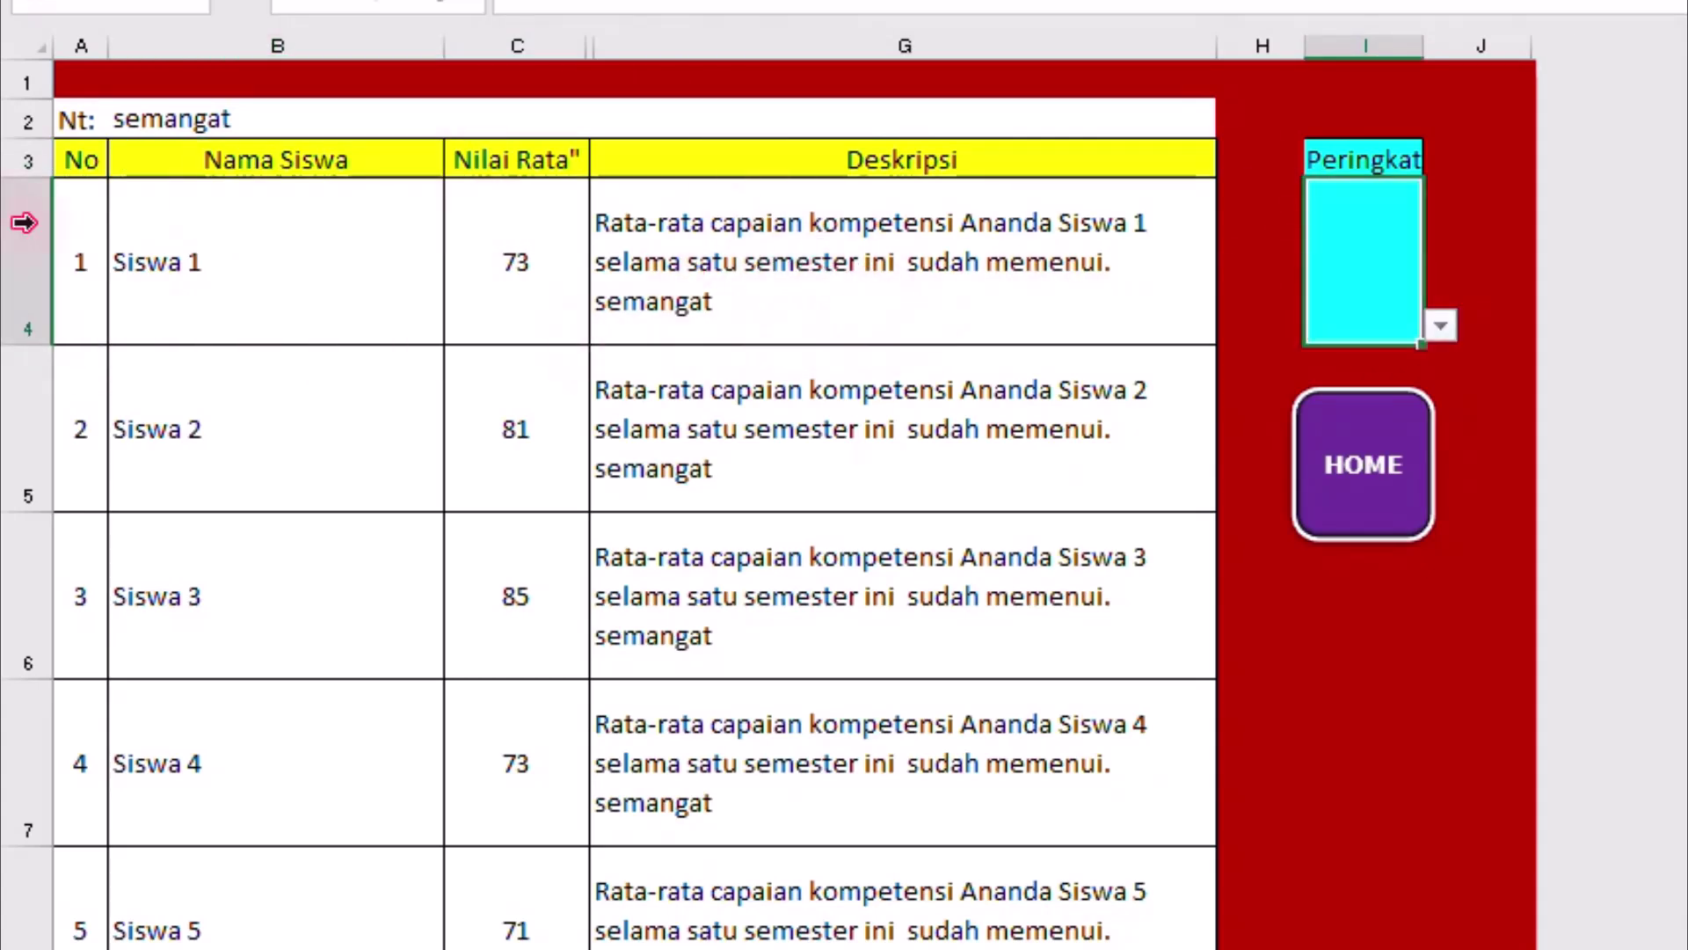
{"action": "left_click", "coordinate": [1376, 486]}
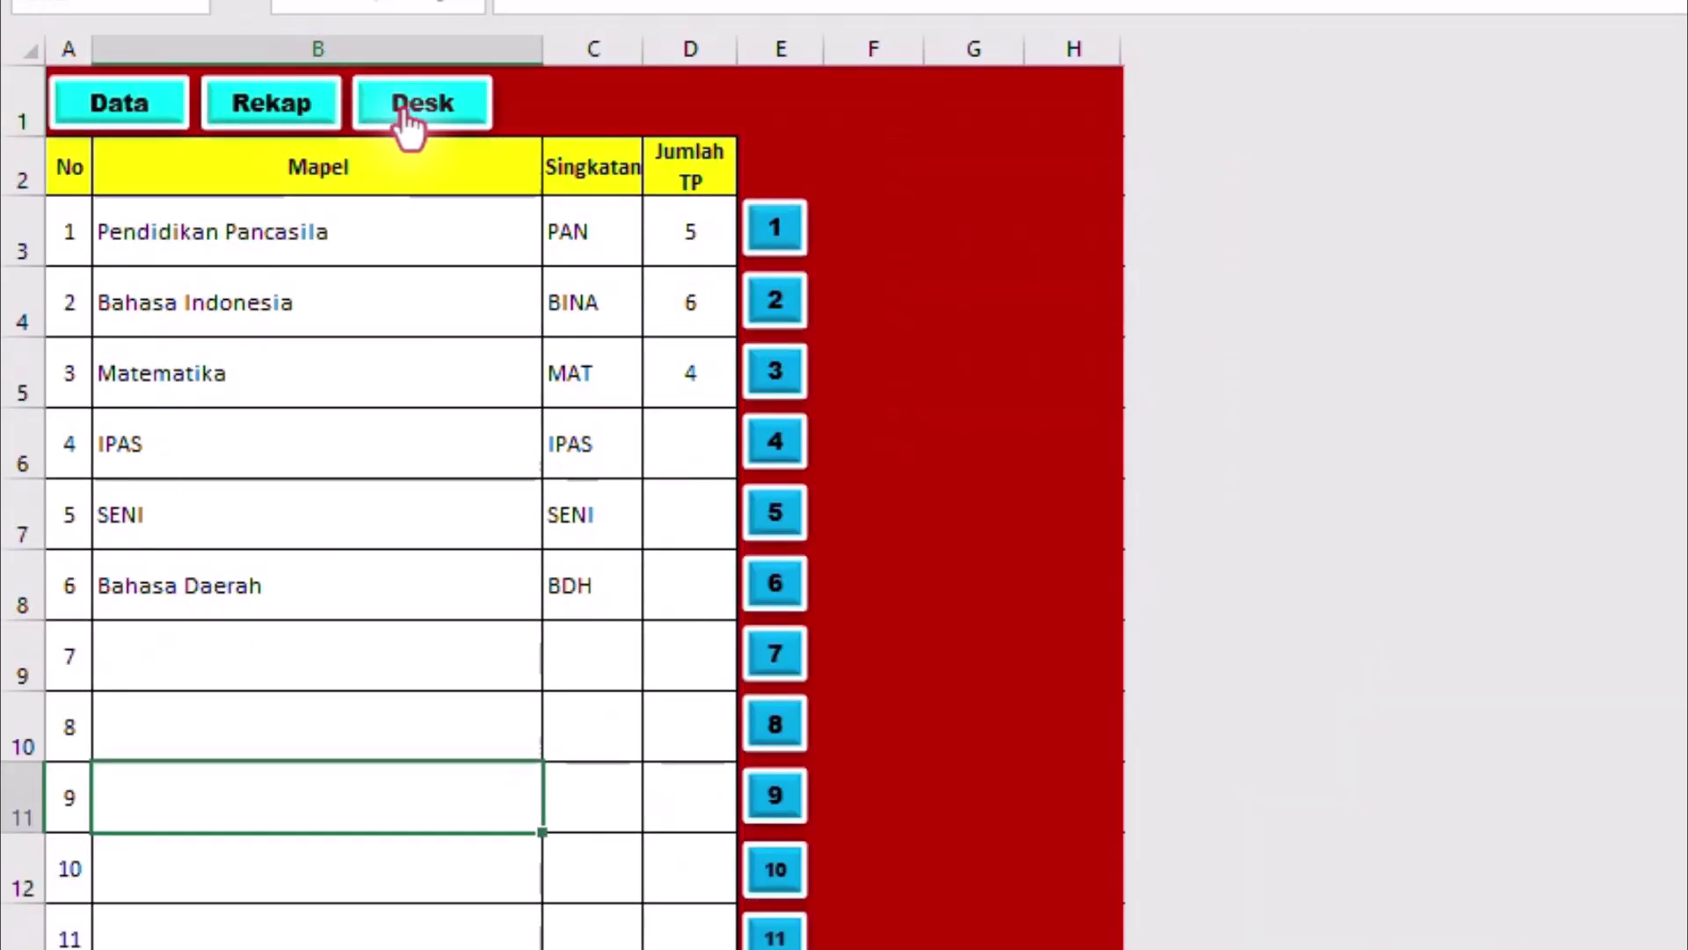
{"action": "left_click", "coordinate": [272, 110]}
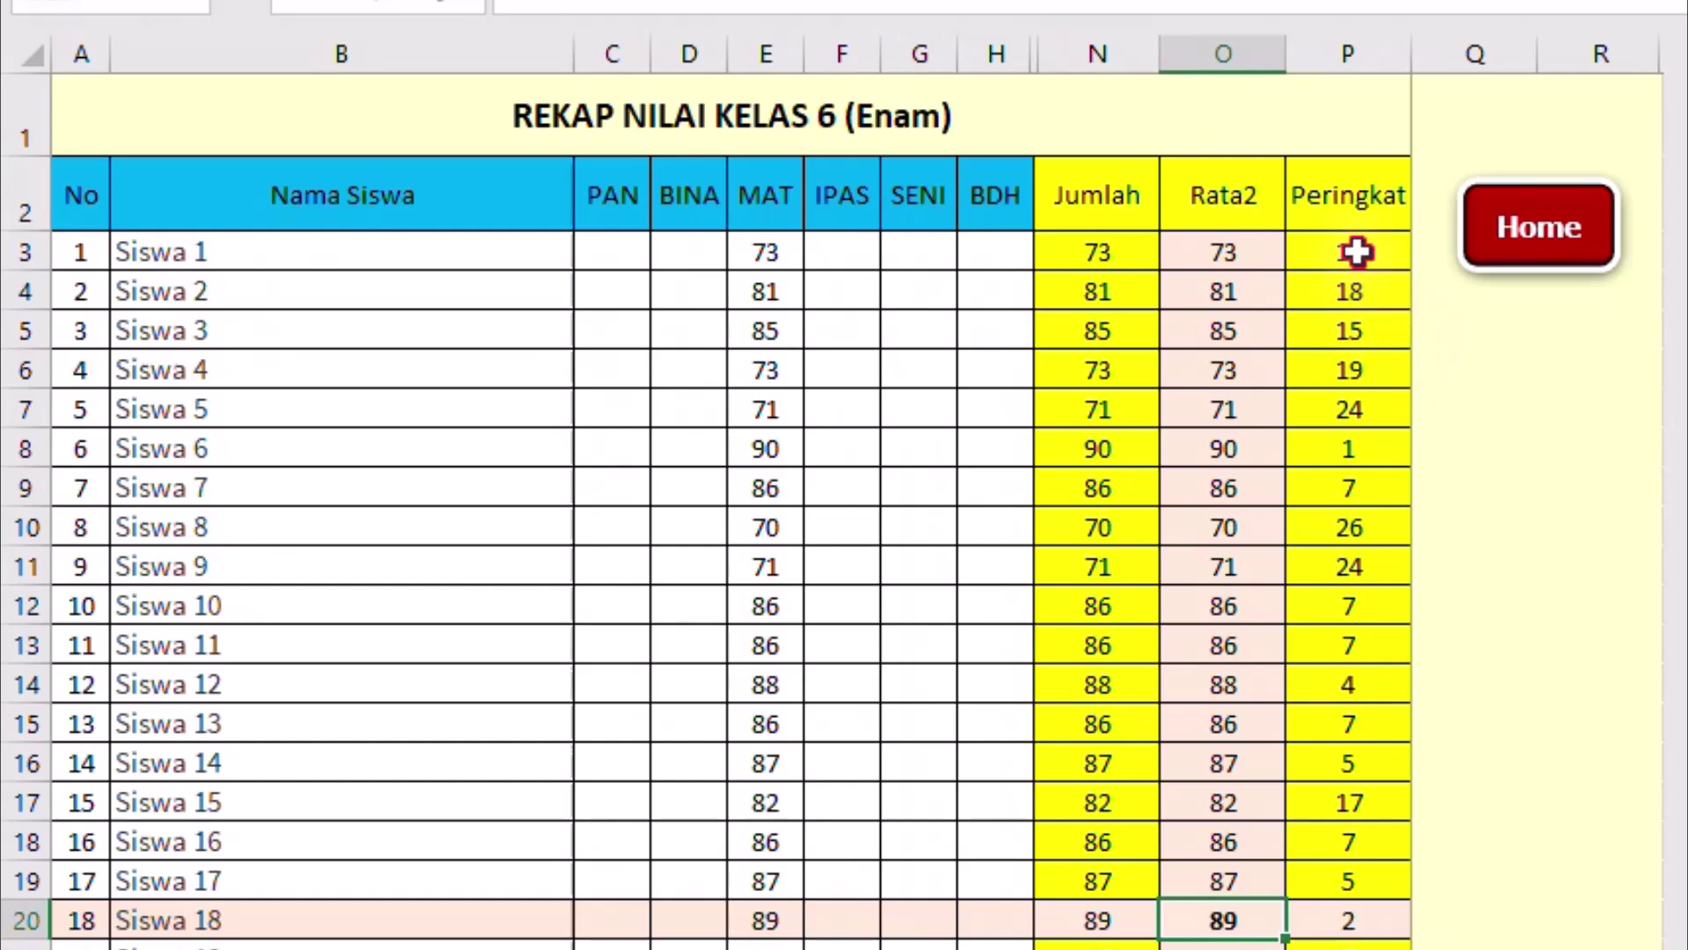
{"action": "left_click", "coordinate": [1382, 449]}
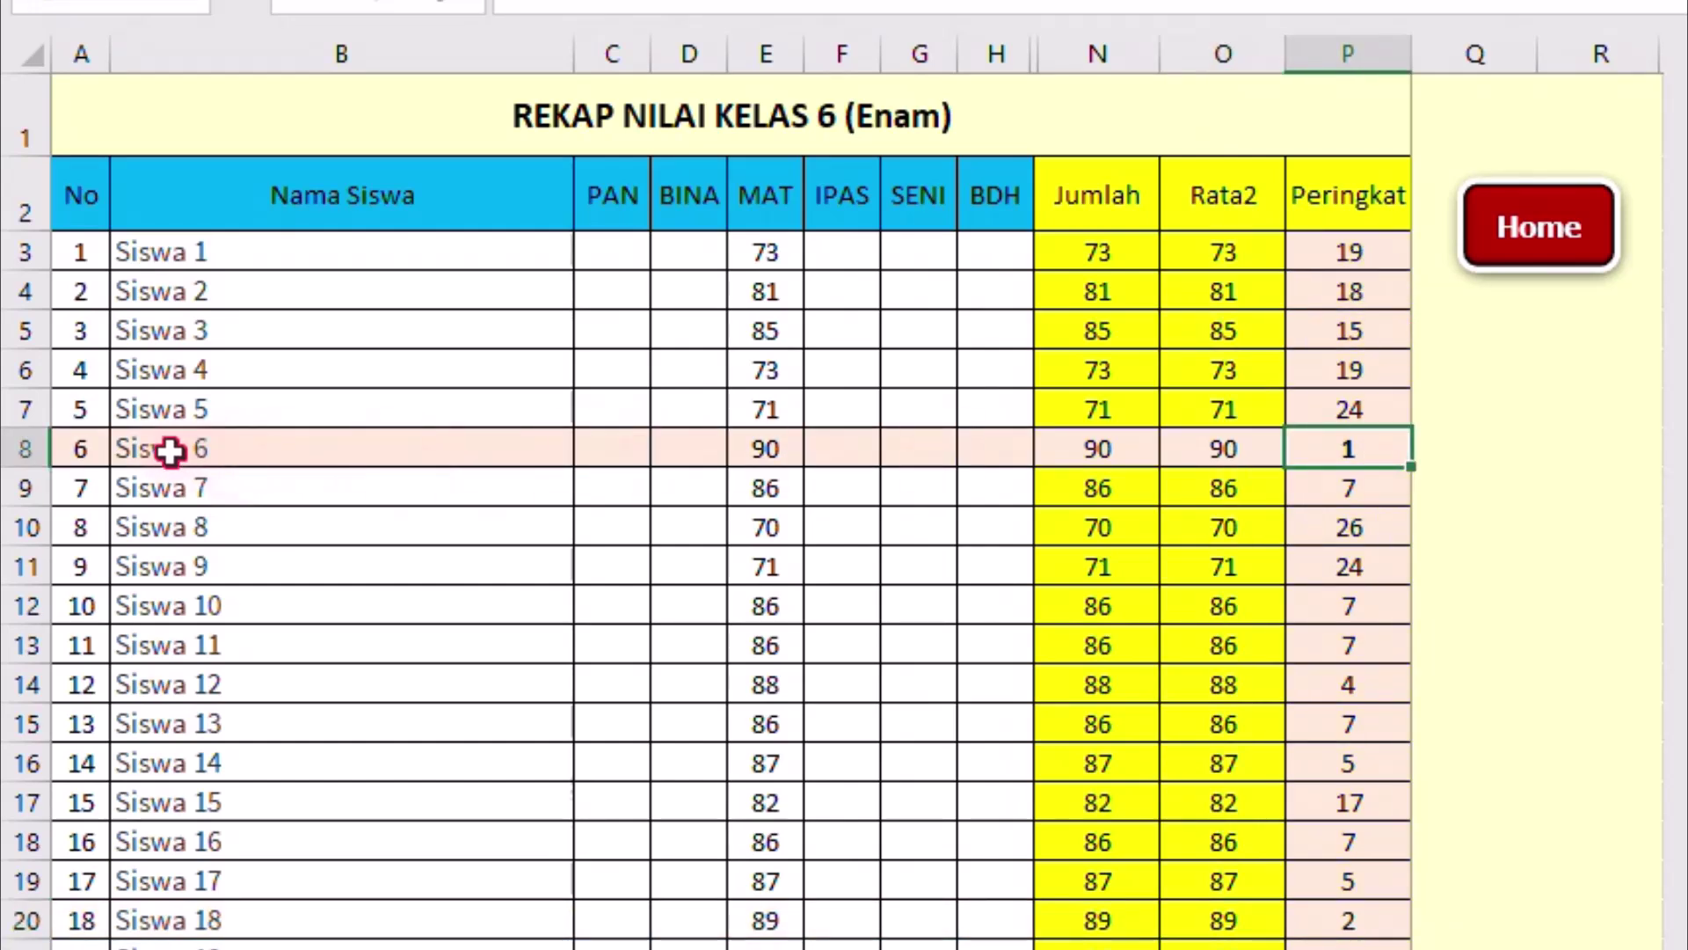
{"action": "left_click", "coordinate": [1538, 226]}
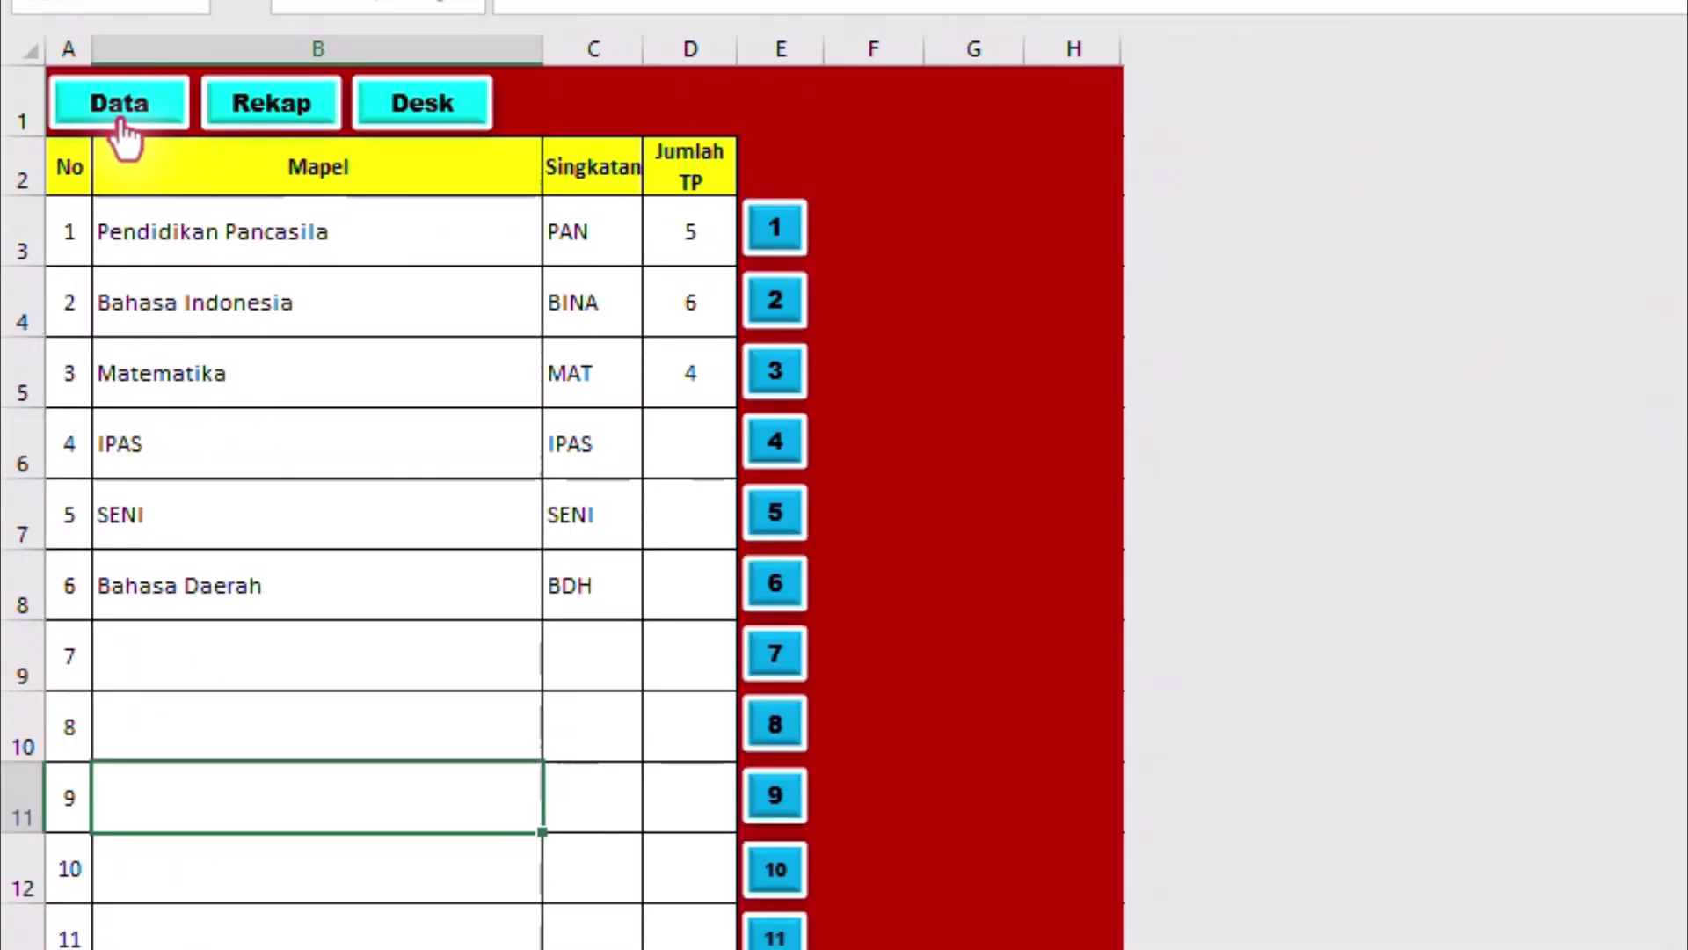
{"action": "left_click", "coordinate": [266, 110]}
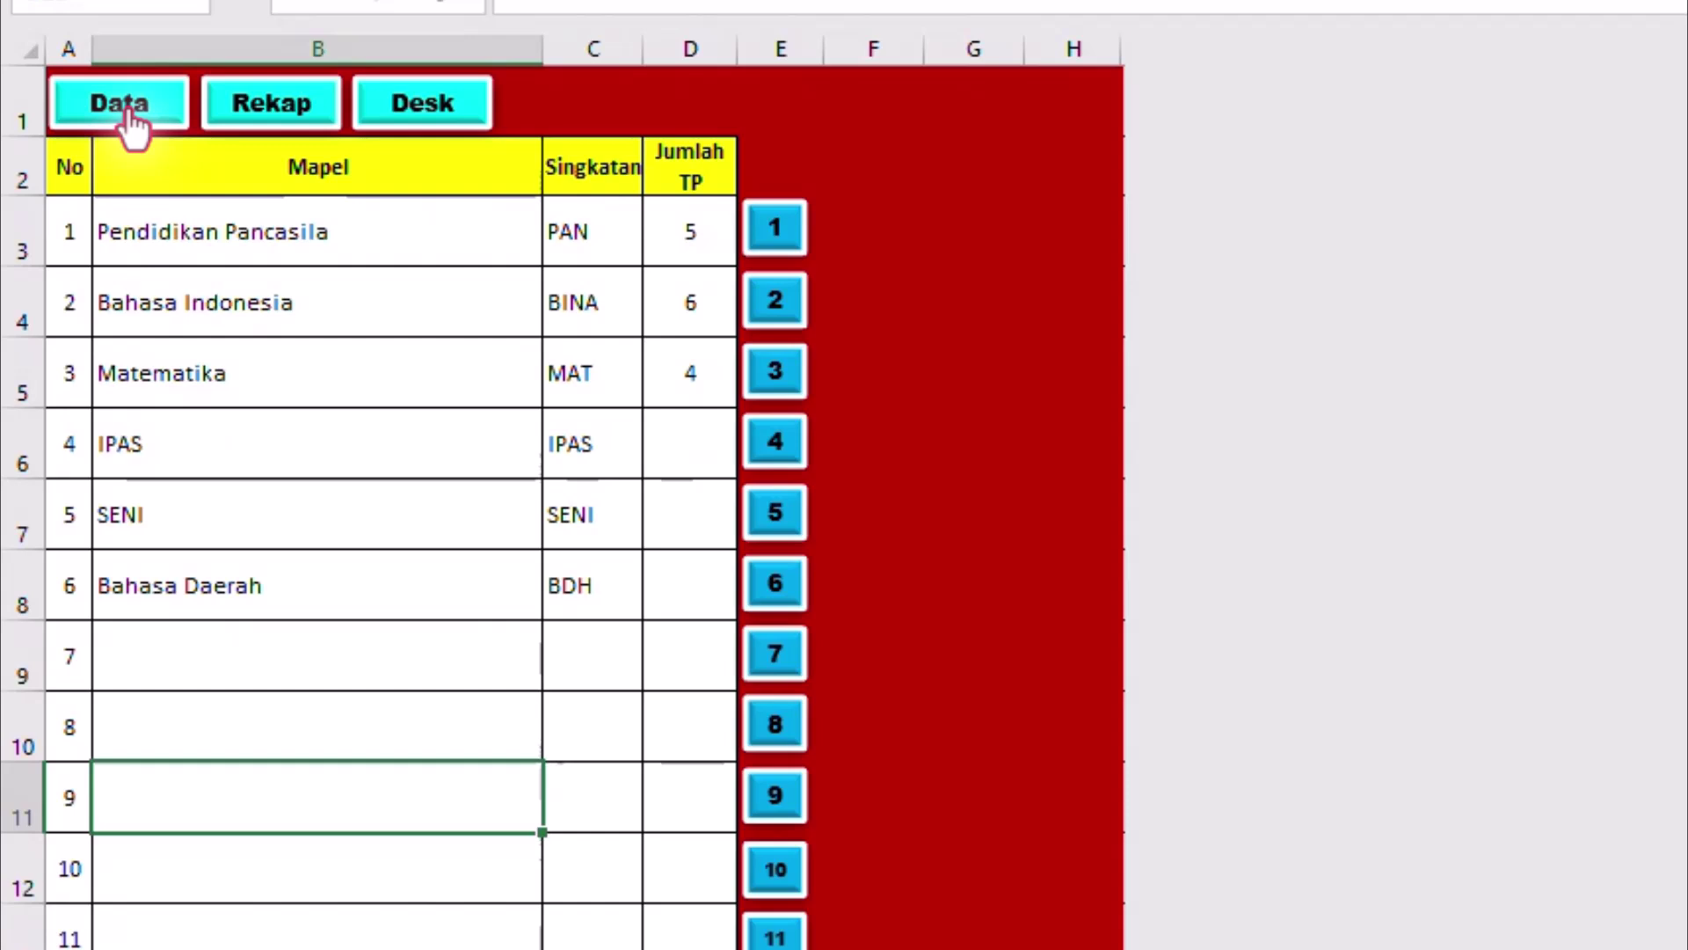
- Set the Peringkat option on the Desk sheet to ok and examine the ranking text in the students' descriptions
{"action": "left_click", "coordinate": [439, 102]}
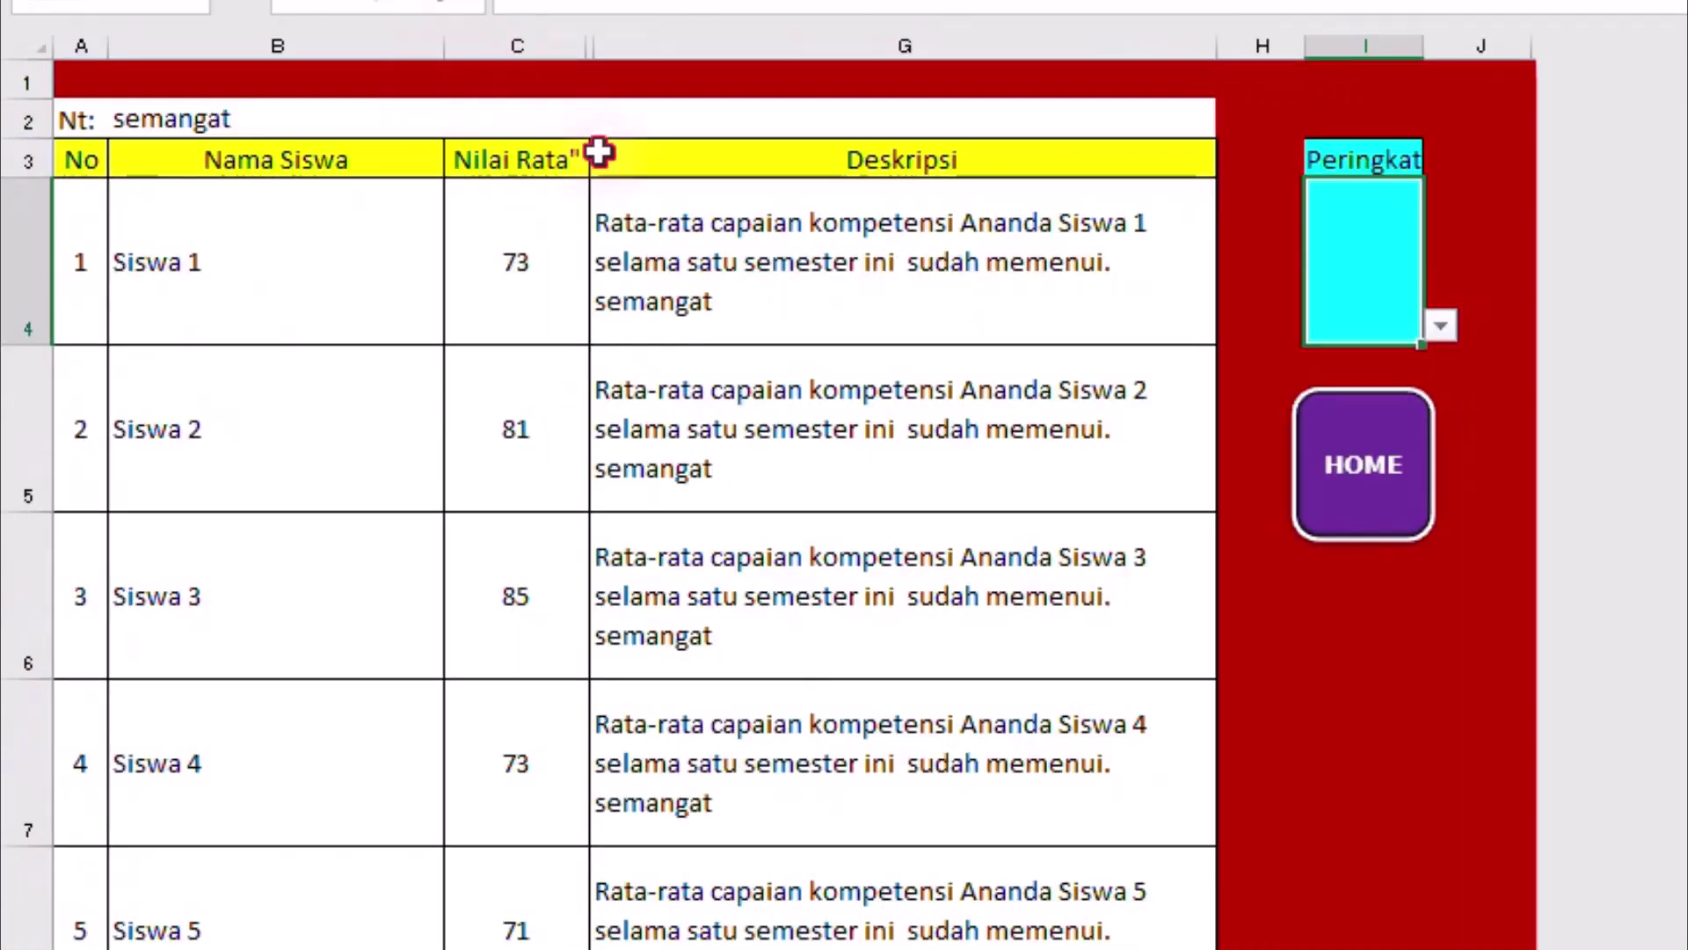
{"action": "scroll", "coordinate": [999, 562], "scroll_direction": "down", "scroll_amount": 1}
{"action": "scroll", "coordinate": [1029, 560], "scroll_direction": "up", "scroll_amount": 1}
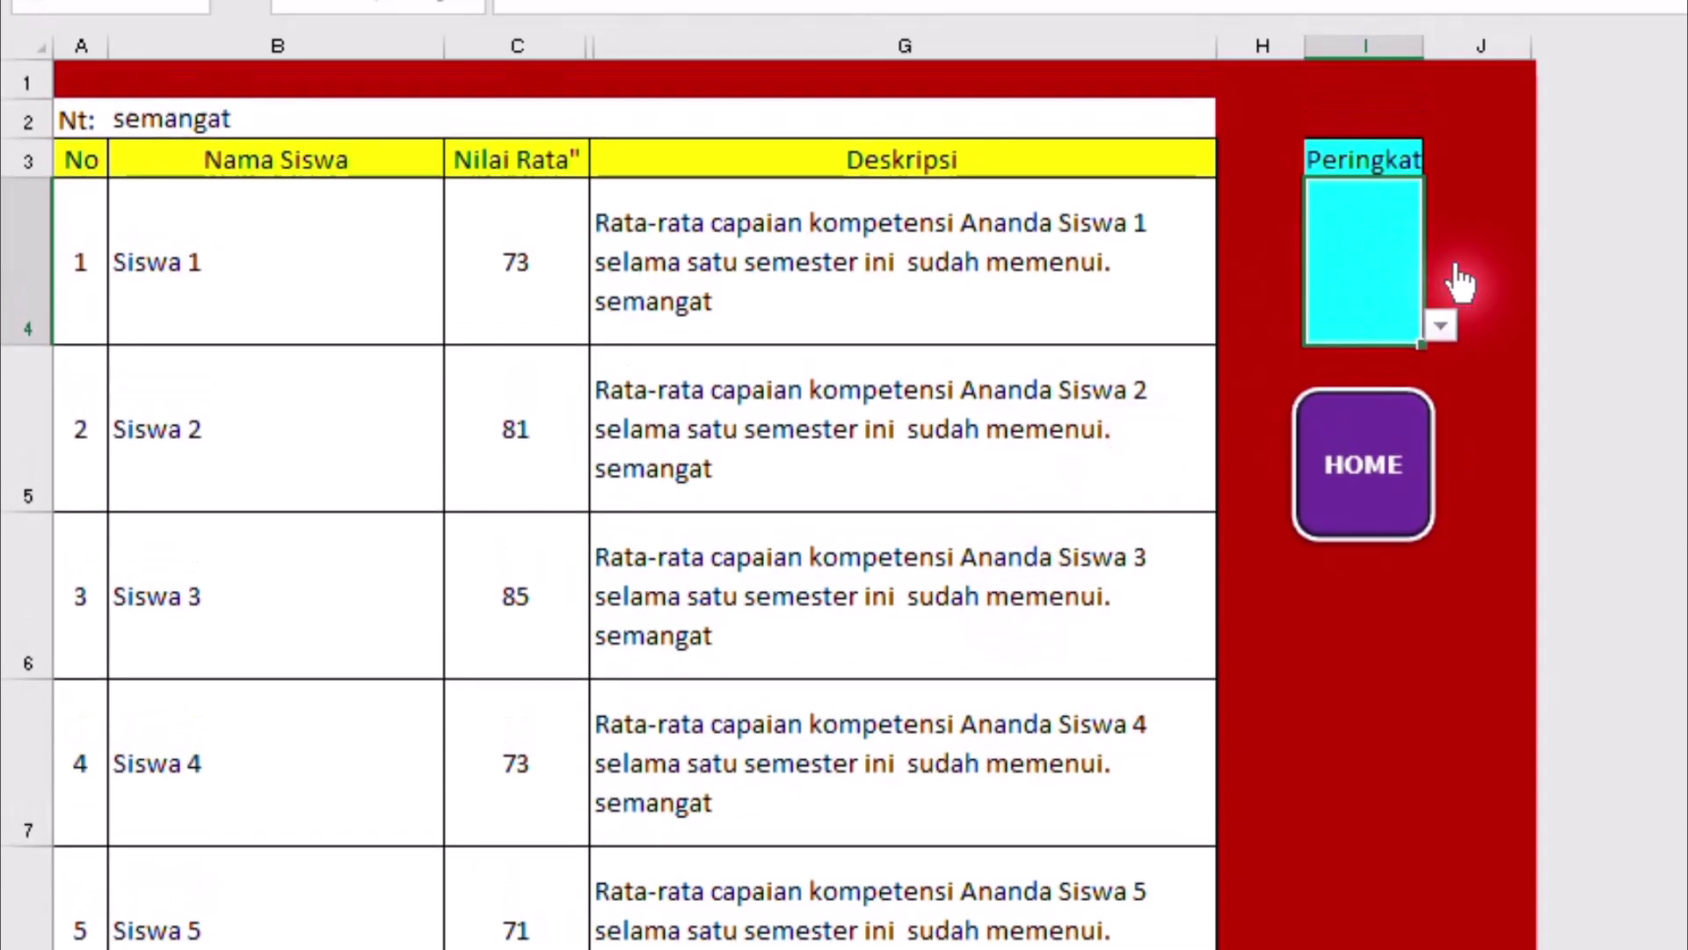
{"action": "left_click", "coordinate": [1439, 327]}
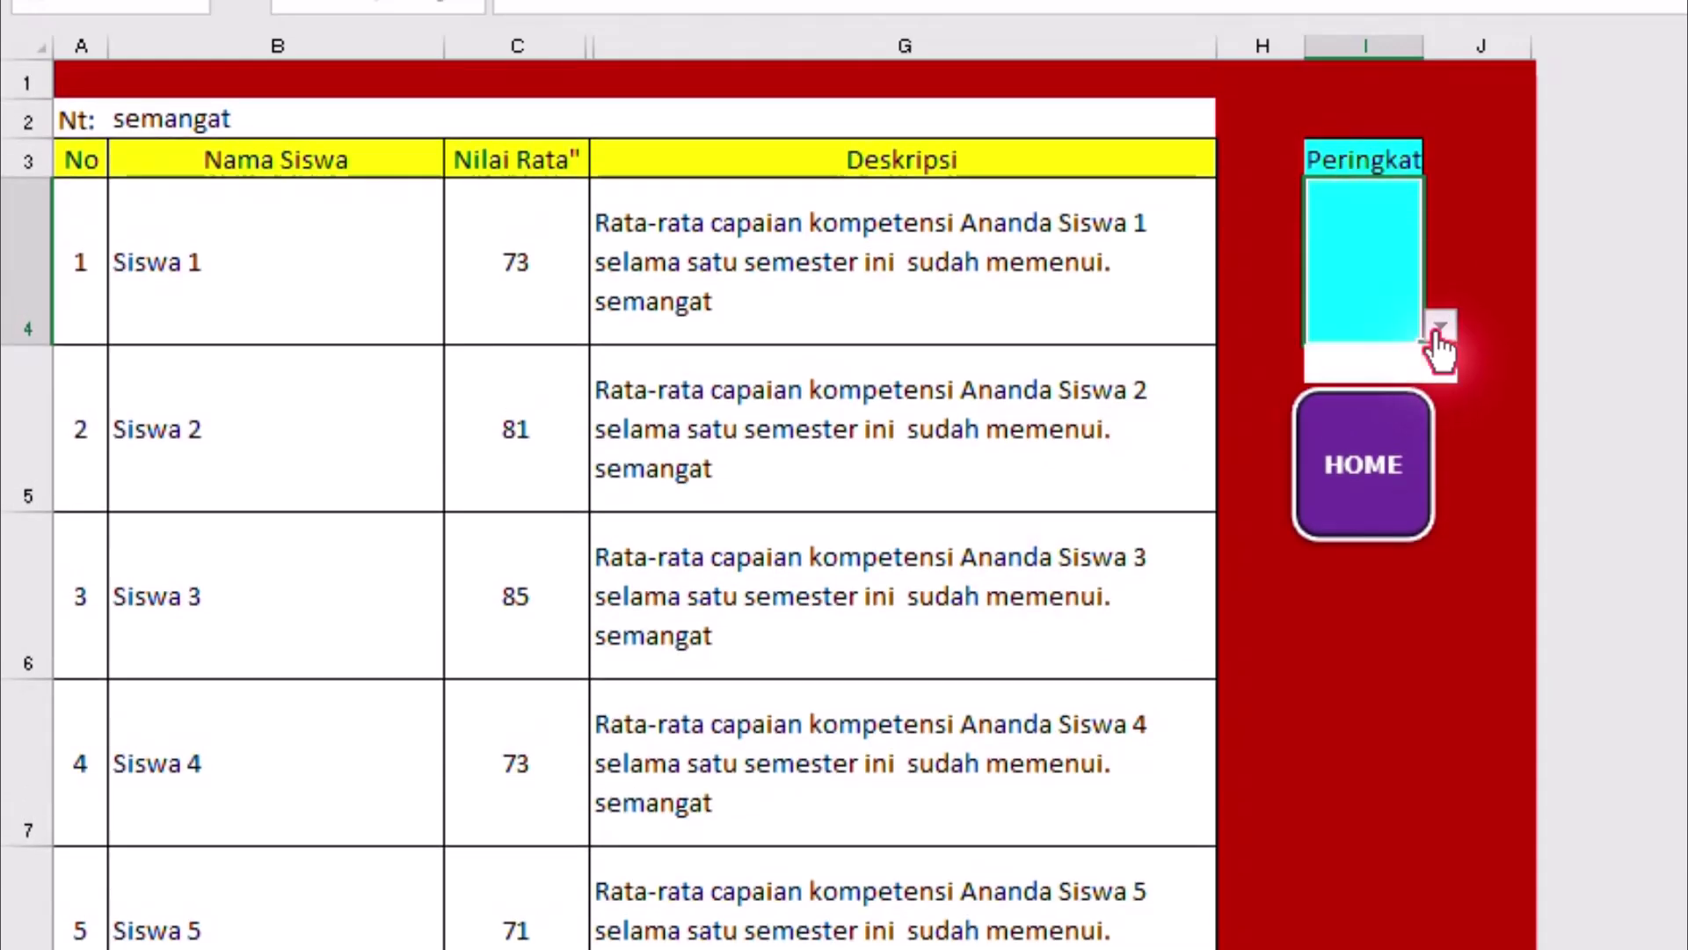
{"action": "left_click", "coordinate": [1351, 357]}
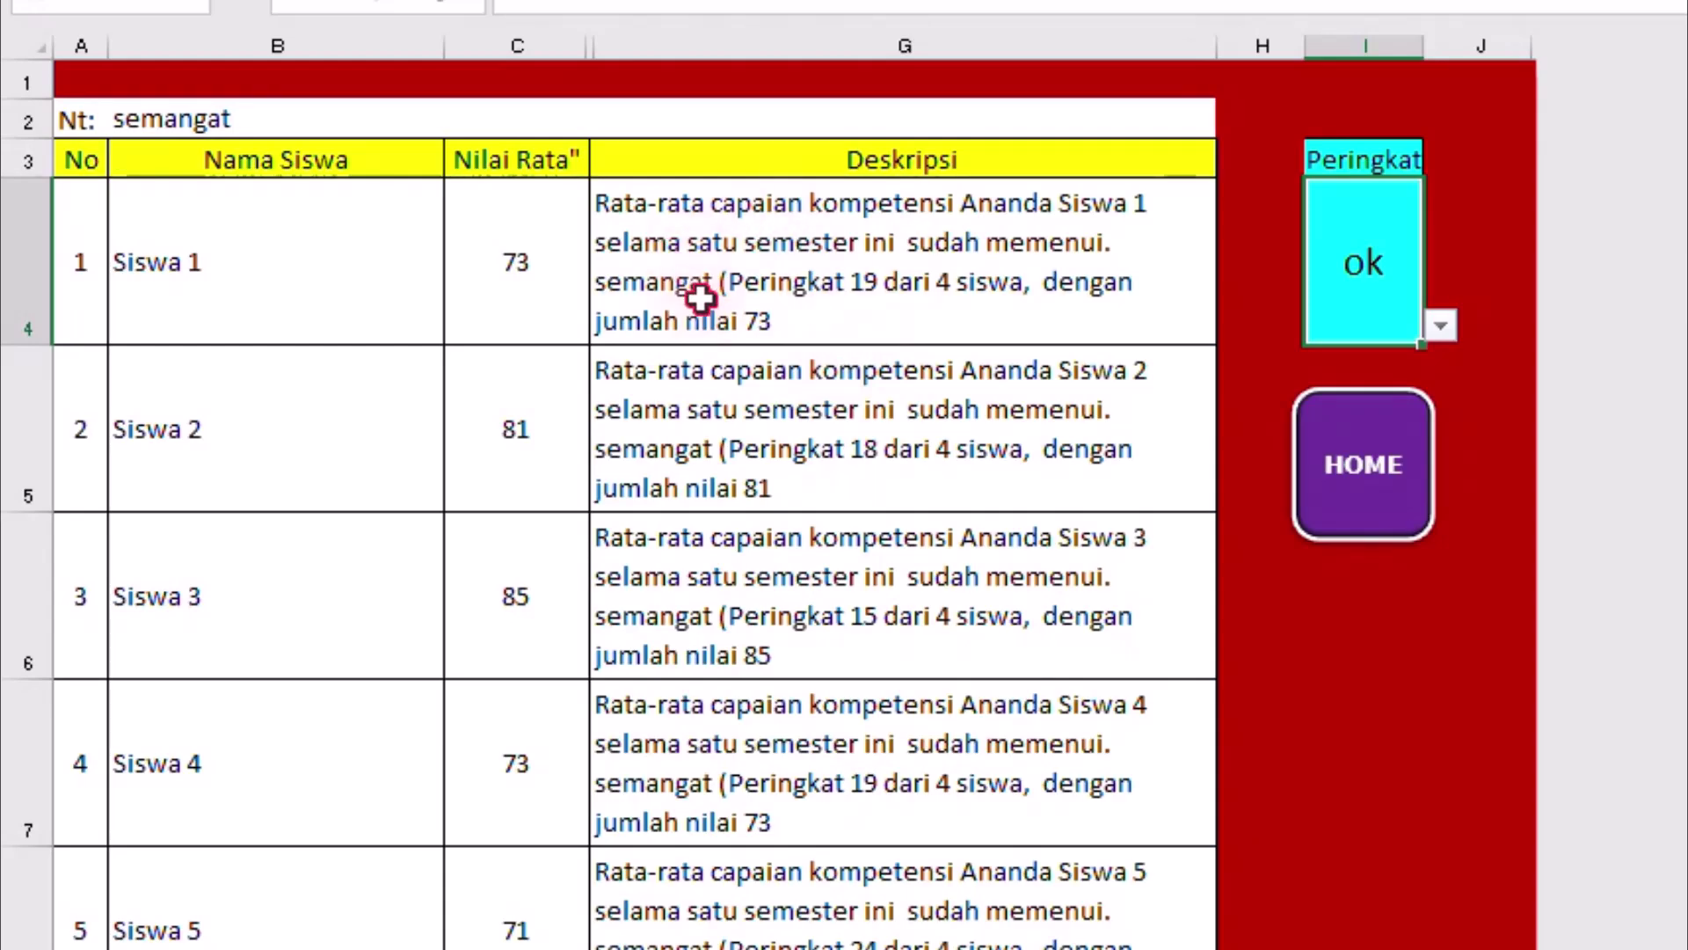
{"action": "left_click", "coordinate": [803, 487]}
{"action": "scroll", "coordinate": [792, 475], "scroll_direction": "down", "scroll_amount": 2}
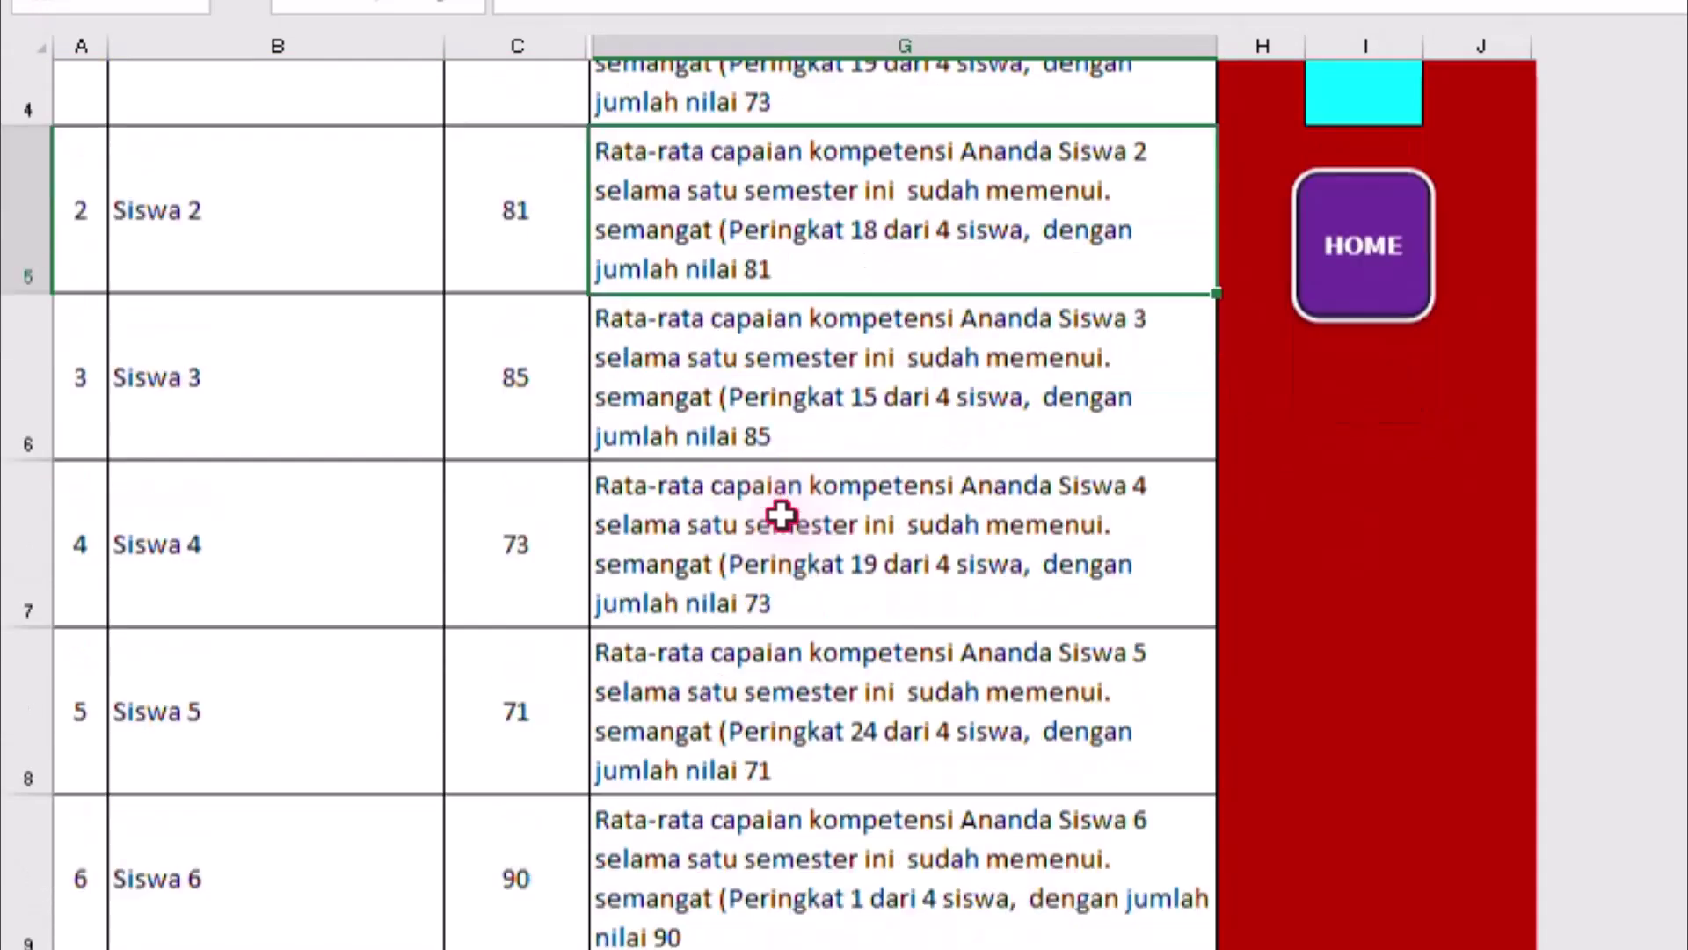
{"action": "scroll", "coordinate": [1006, 591], "scroll_direction": "up", "scroll_amount": 2}
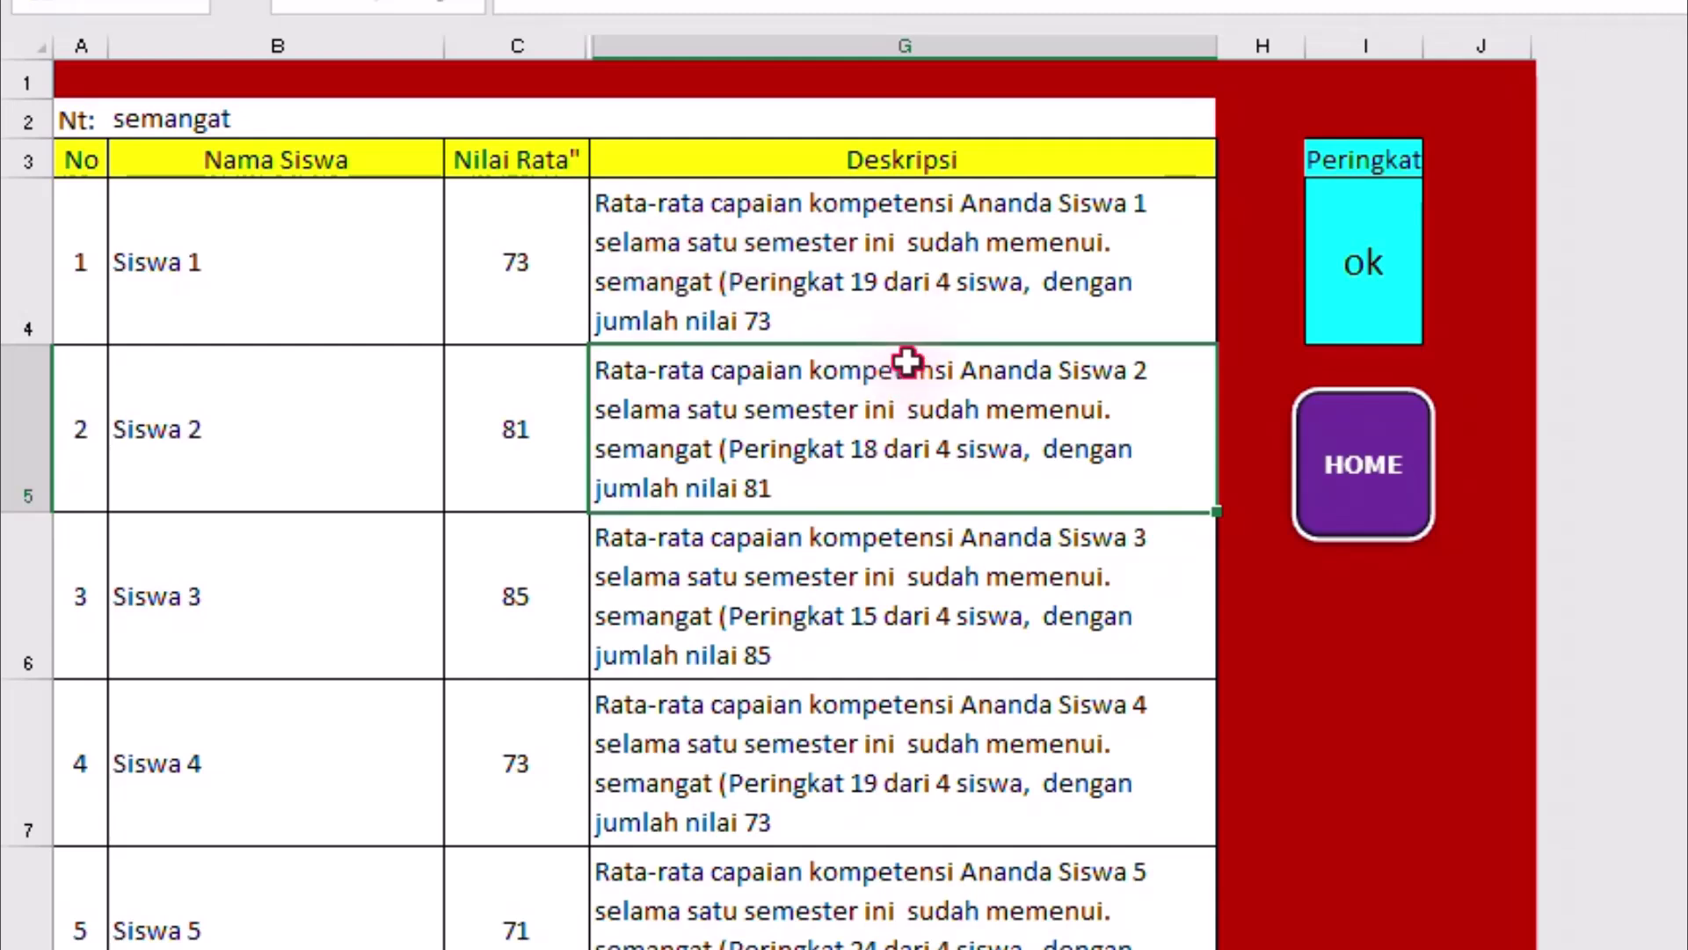
{"action": "left_click", "coordinate": [897, 248]}
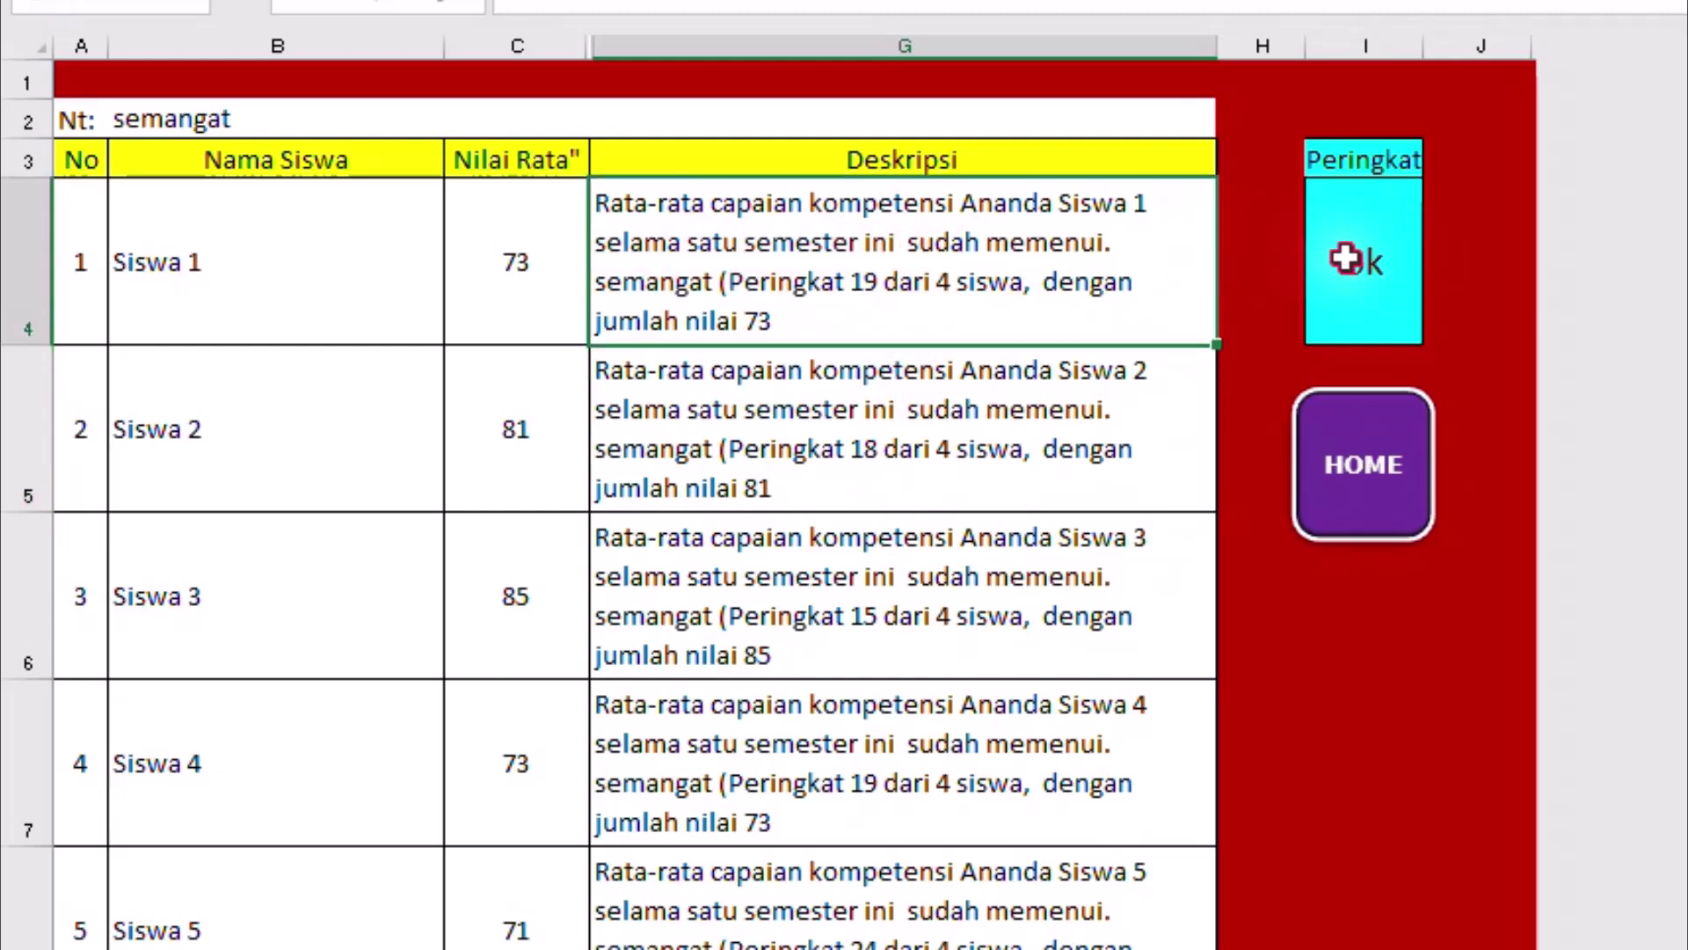
- Set the Peringkat option on the Desk sheet back to blank
{"action": "left_click", "coordinate": [1361, 256]}
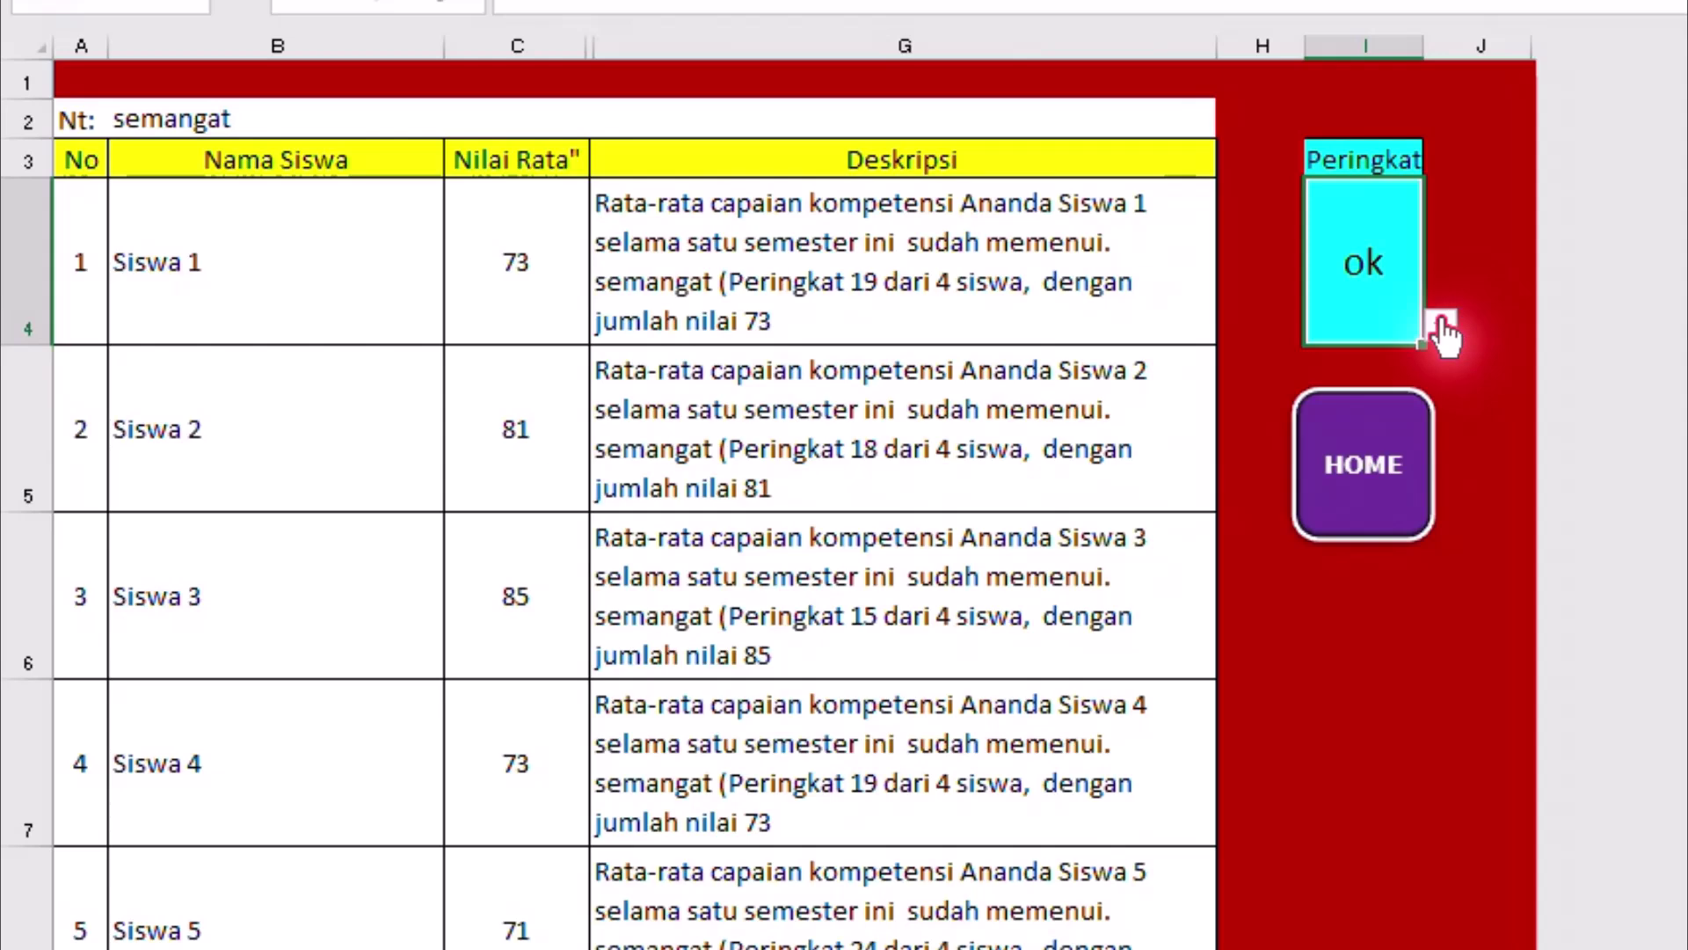
{"action": "left_click", "coordinate": [1440, 325]}
{"action": "left_click", "coordinate": [1338, 369]}
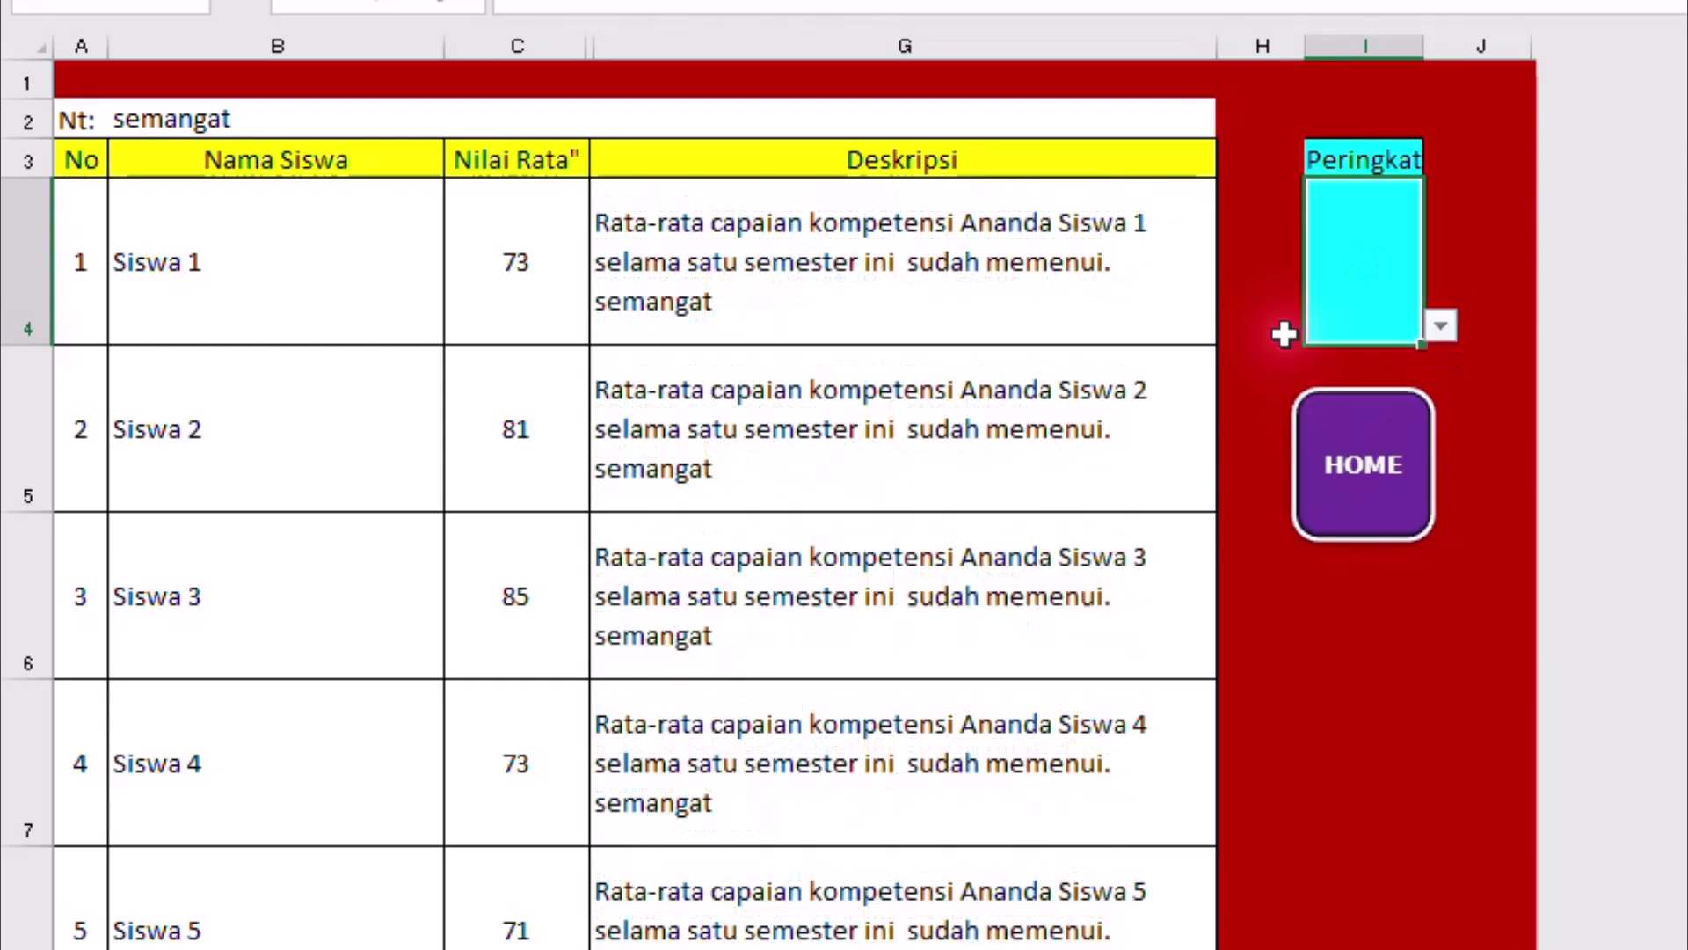
- Arrange the grade workbook's description sheet and the e-Rapor homeroom-teacher notes page side by side on the screen
{"action": "left_click", "coordinate": [913, 286]}
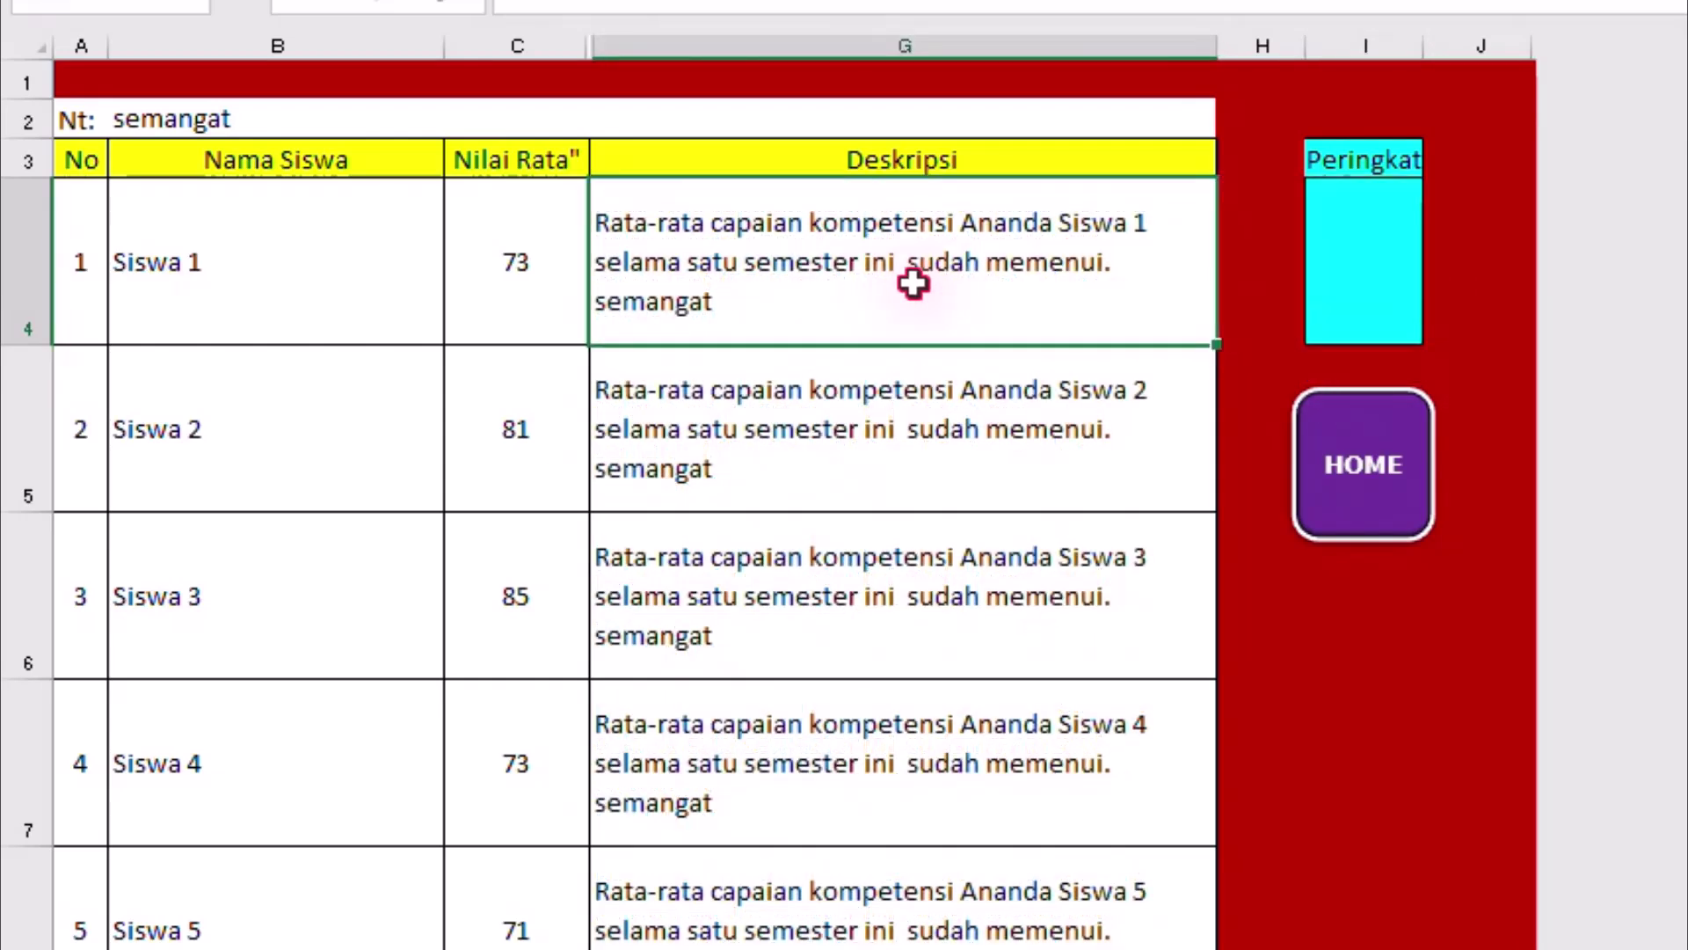
{"action": "key", "text": "super+Right"}
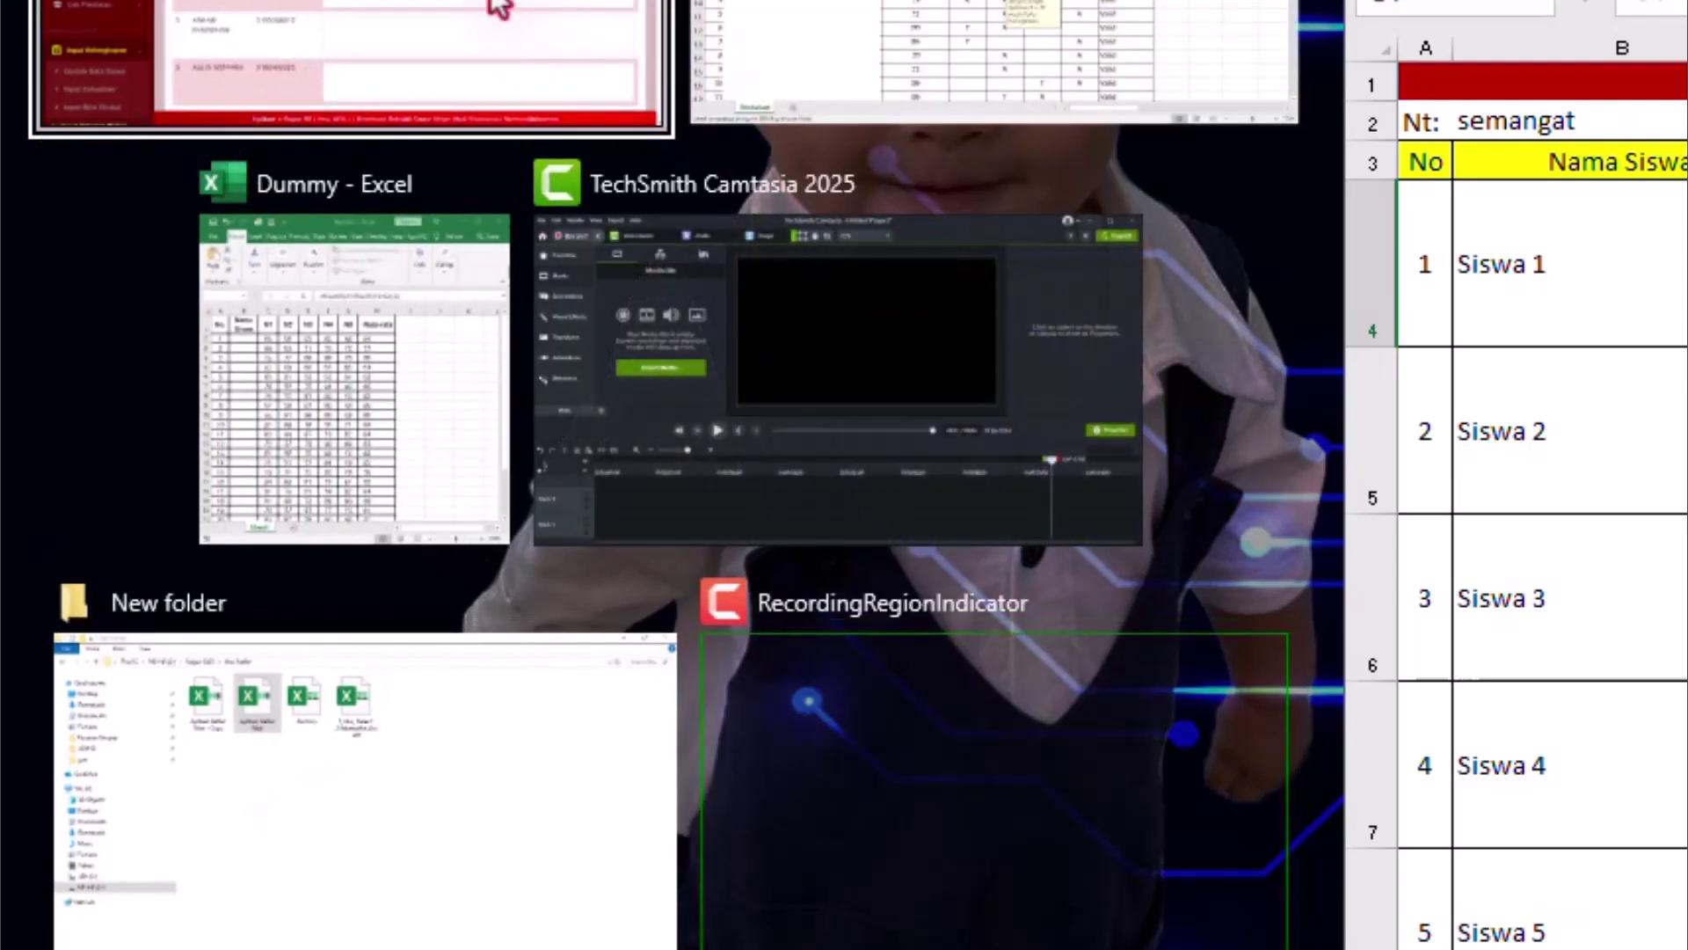
{"action": "left_click", "coordinate": [497, 4]}
- Copy Siswa 1's description from the Deskripsi column into the first student's Catatan Wali Kelas field in e-Rapor
{"action": "left_click", "coordinate": [932, 449]}
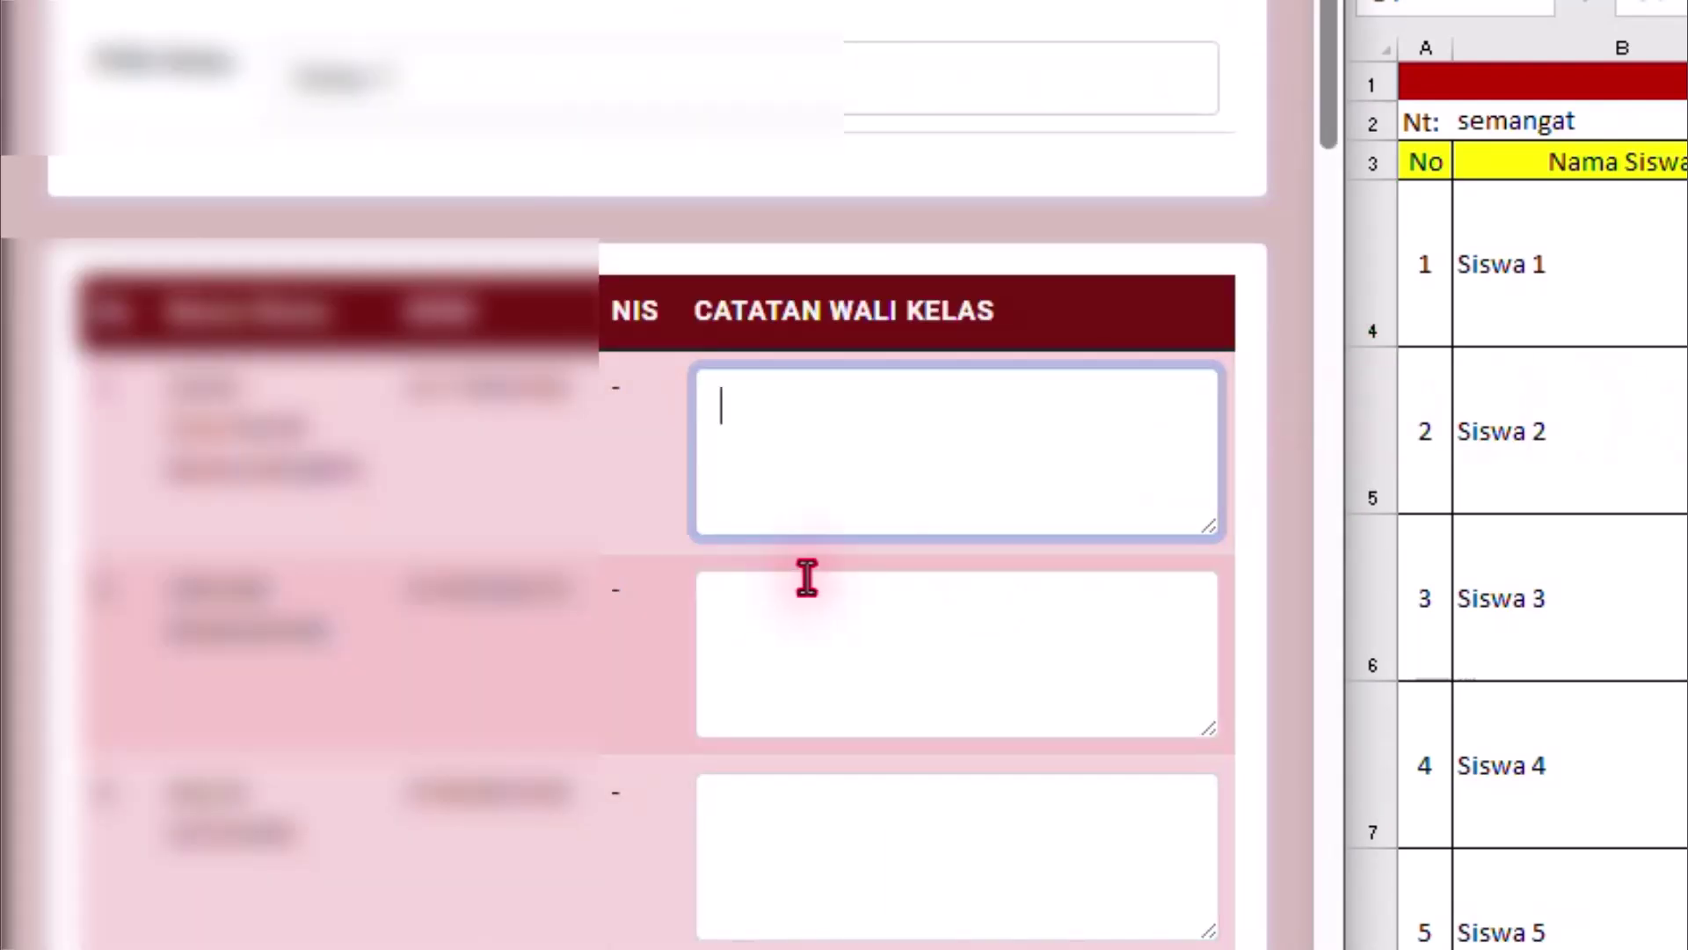
{"action": "left_click", "coordinate": [1425, 264]}
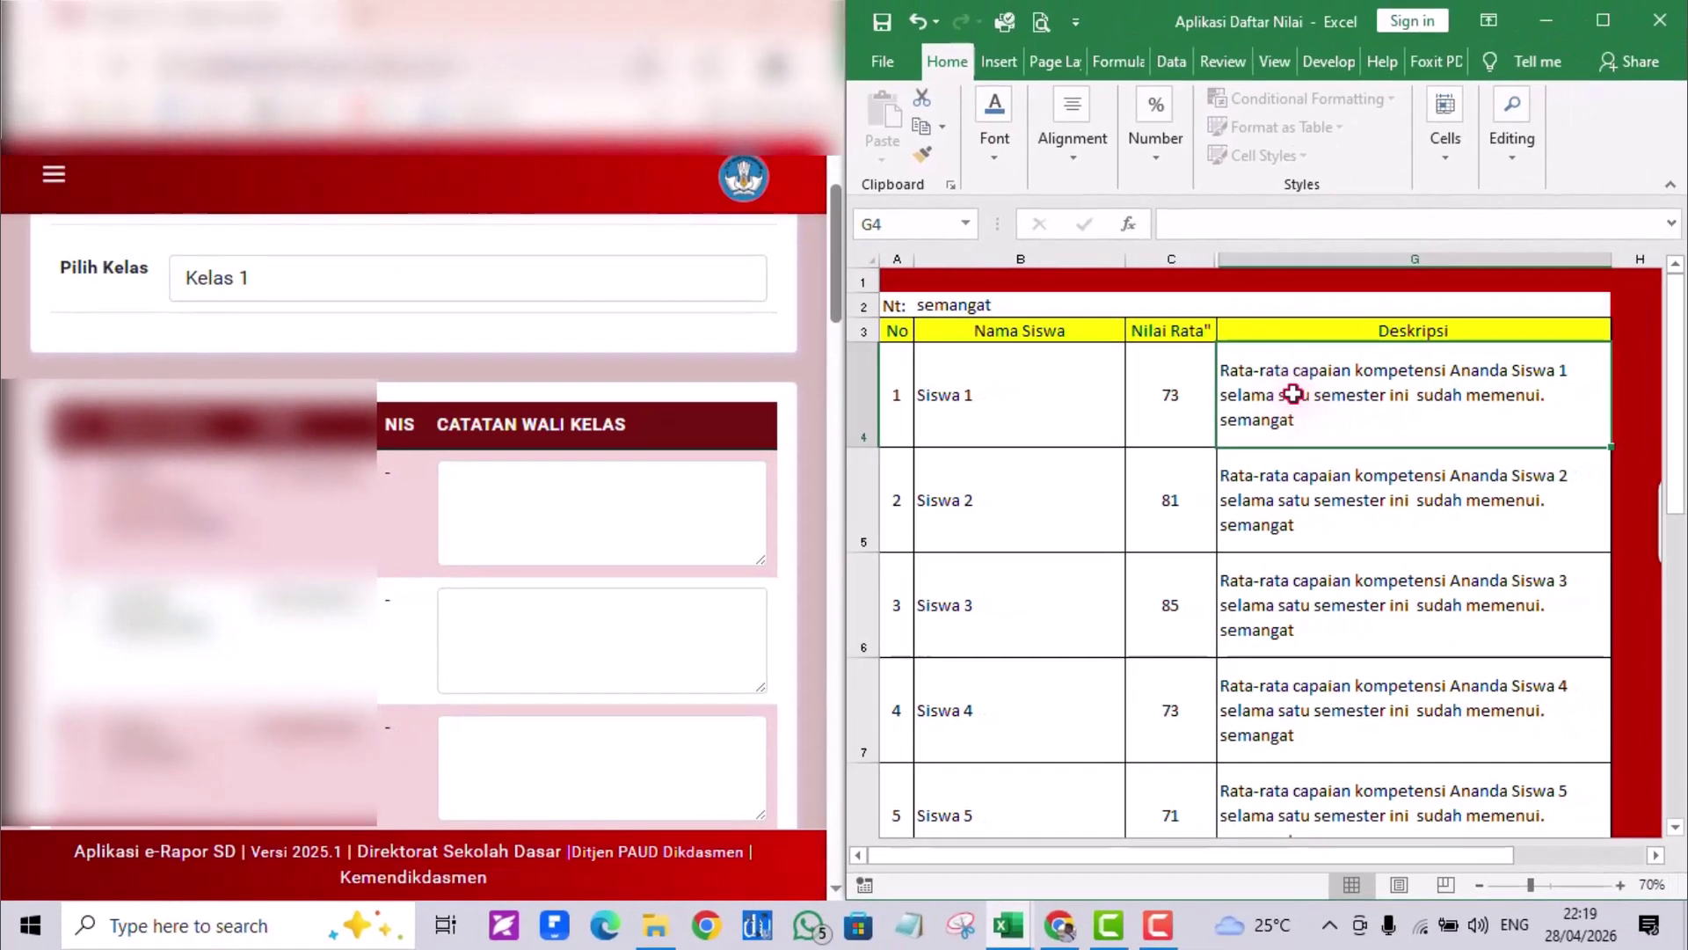
{"action": "right_click", "coordinate": [1297, 394]}
{"action": "left_click", "coordinate": [1361, 444]}
{"action": "left_click", "coordinate": [552, 528]}
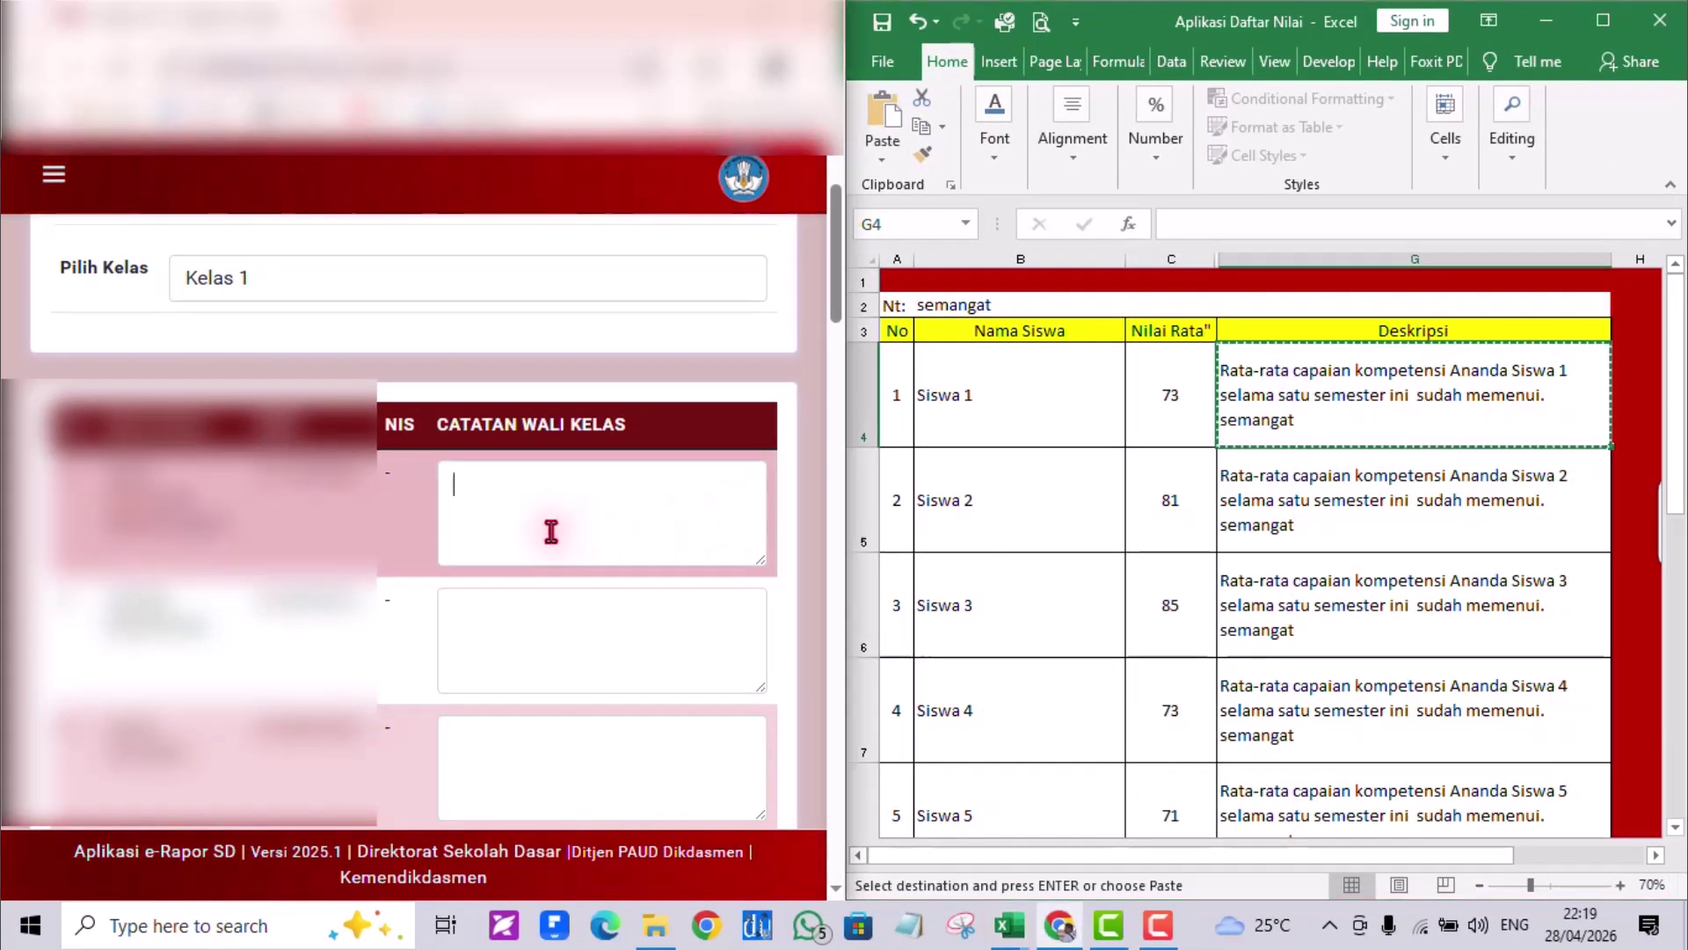
{"action": "key", "text": "ctrl+v"}
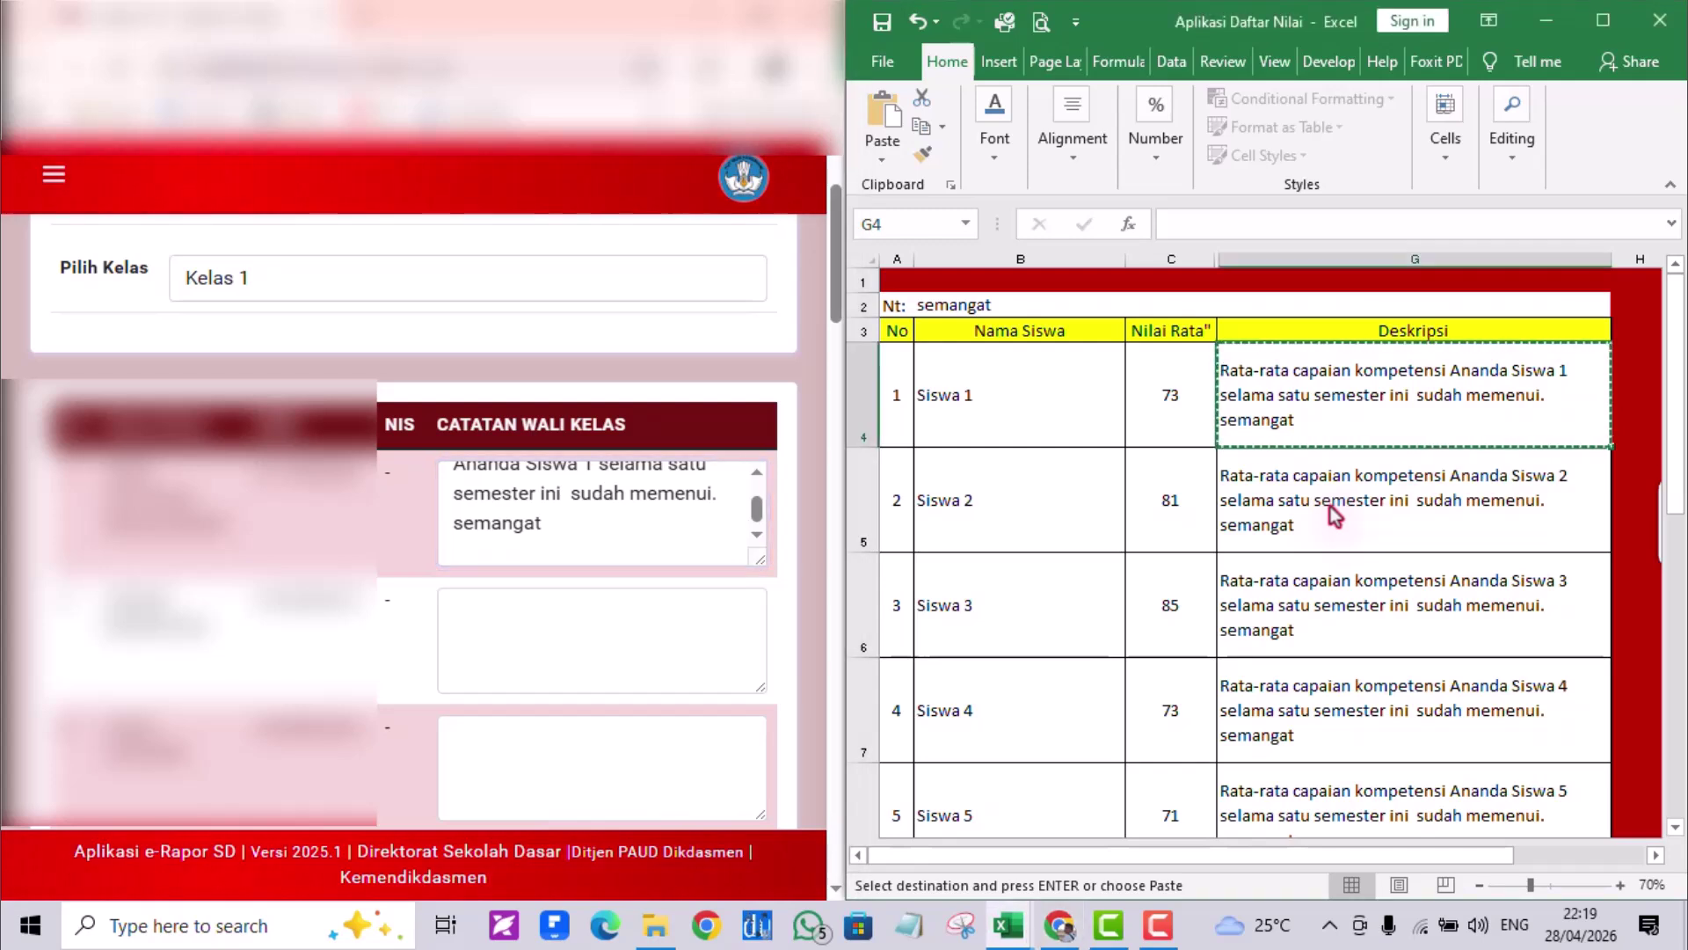
- Copy Siswa 2's description into the second student's Catatan Wali Kelas field in e-Rapor
{"action": "left_click", "coordinate": [1330, 503]}
{"action": "key", "text": "ctrl+c"}
{"action": "left_click", "coordinate": [666, 657]}
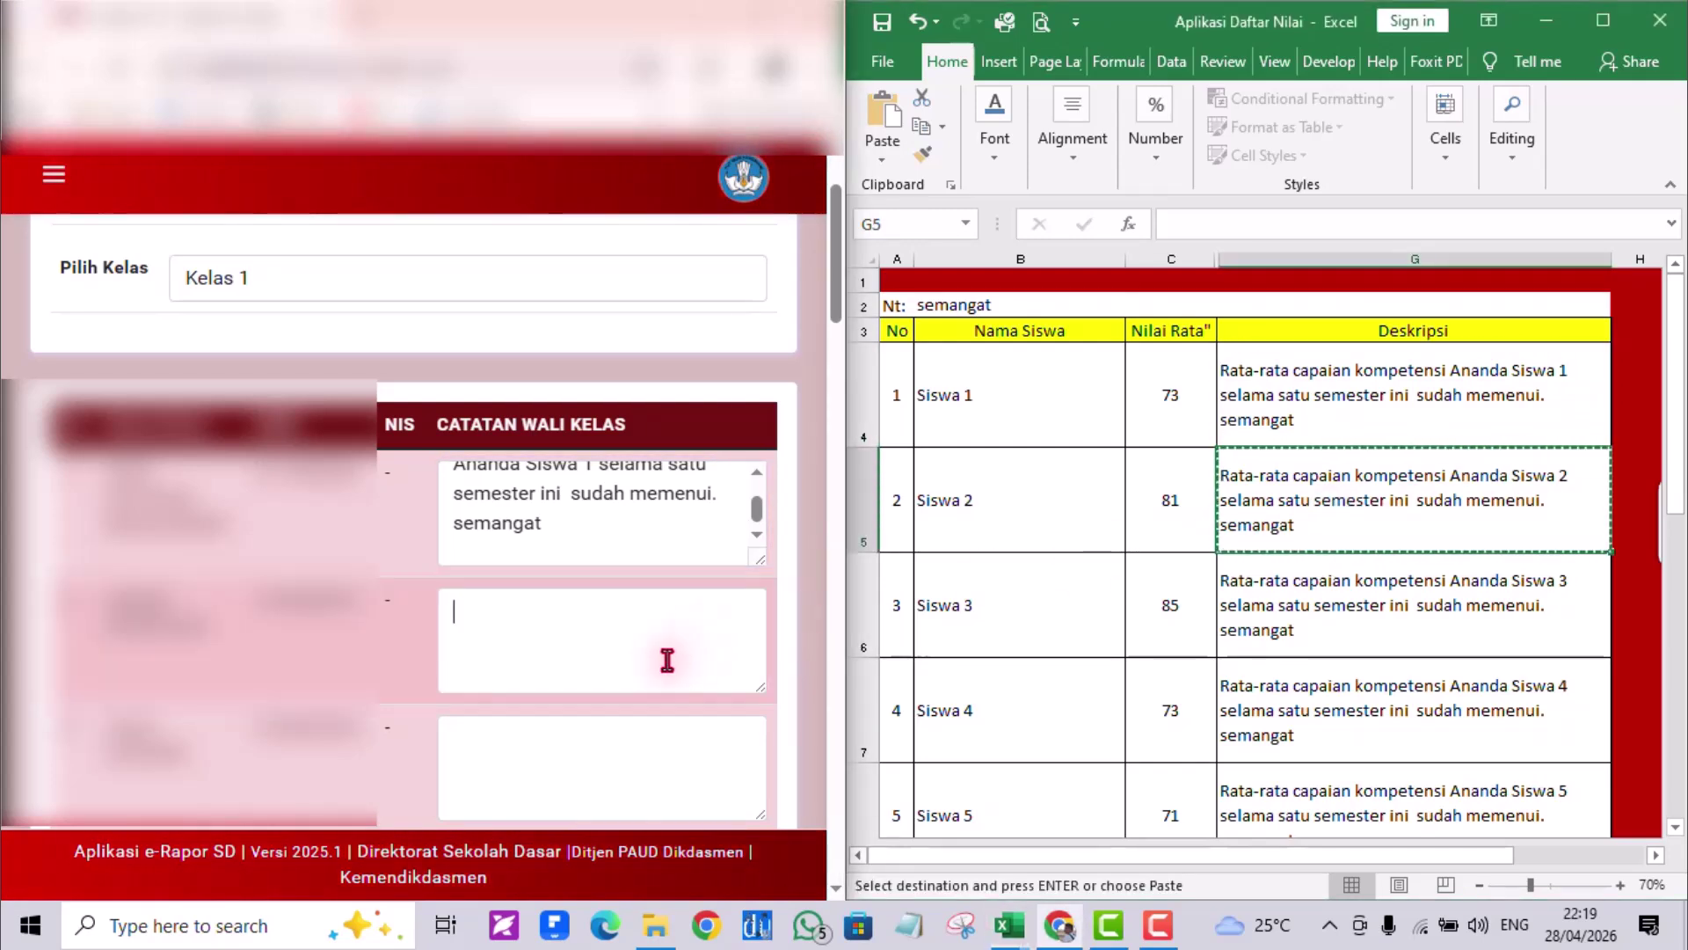
{"action": "key", "text": "ctrl+v"}
- Copy Siswa 3's description into the third student's Catatan Wali Kelas field in e-Rapor
{"action": "left_click", "coordinate": [1298, 629]}
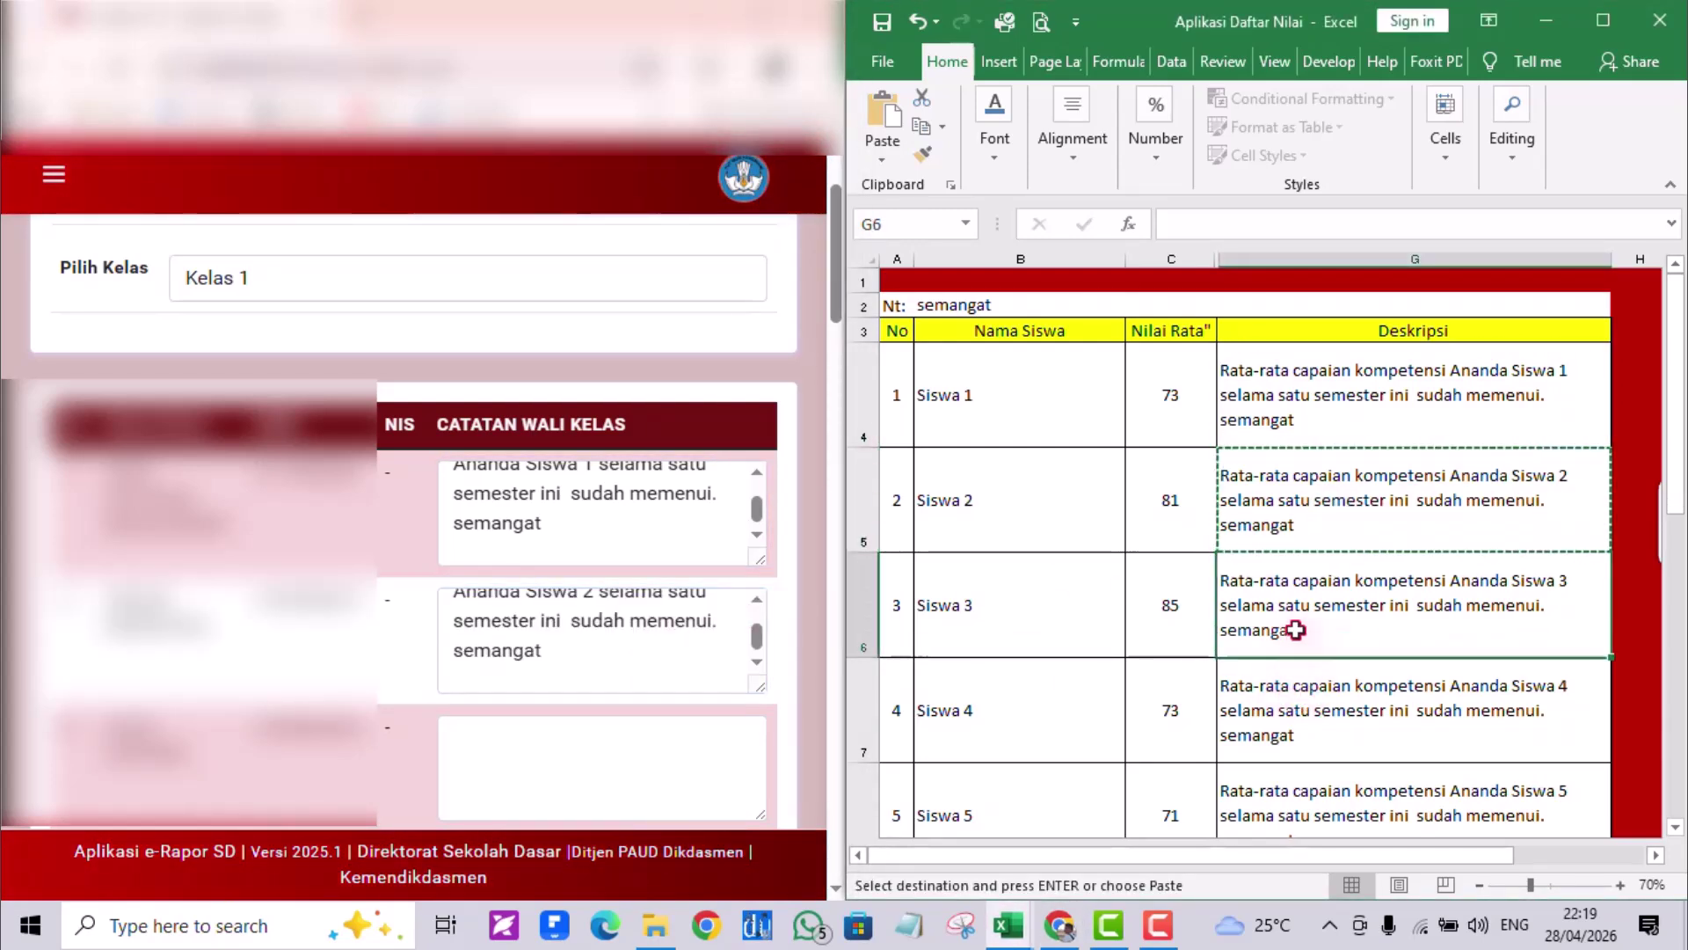
{"action": "key", "text": "ctrl+c"}
{"action": "left_click", "coordinate": [561, 751]}
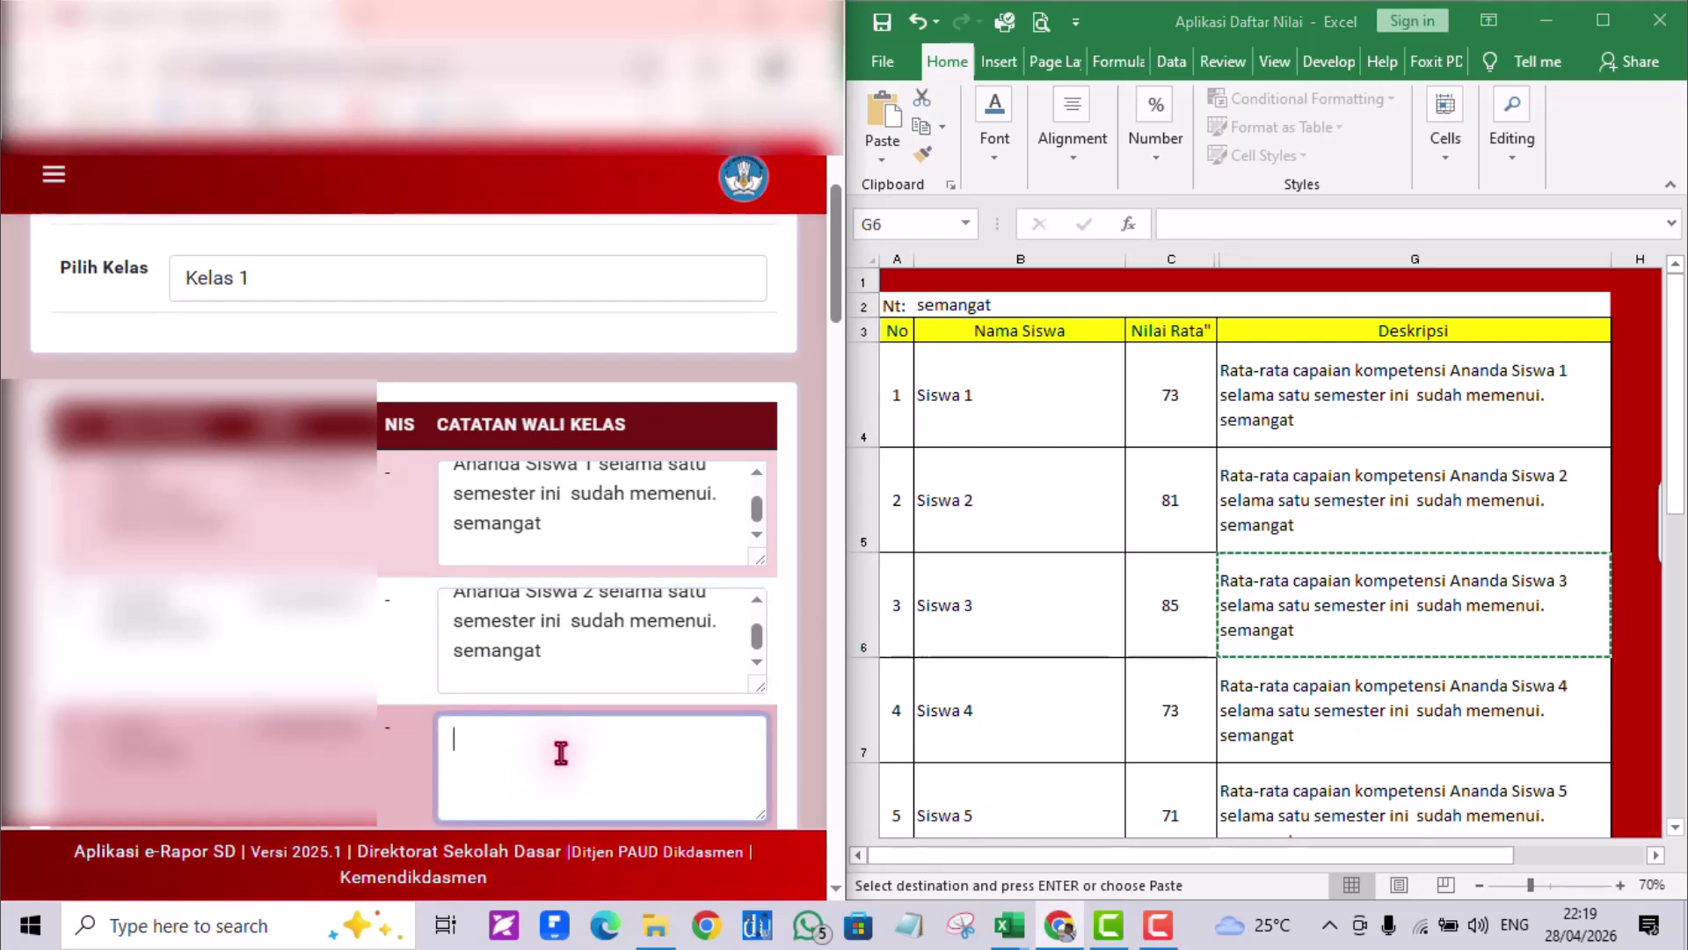
{"action": "key", "text": "ctrl+v"}
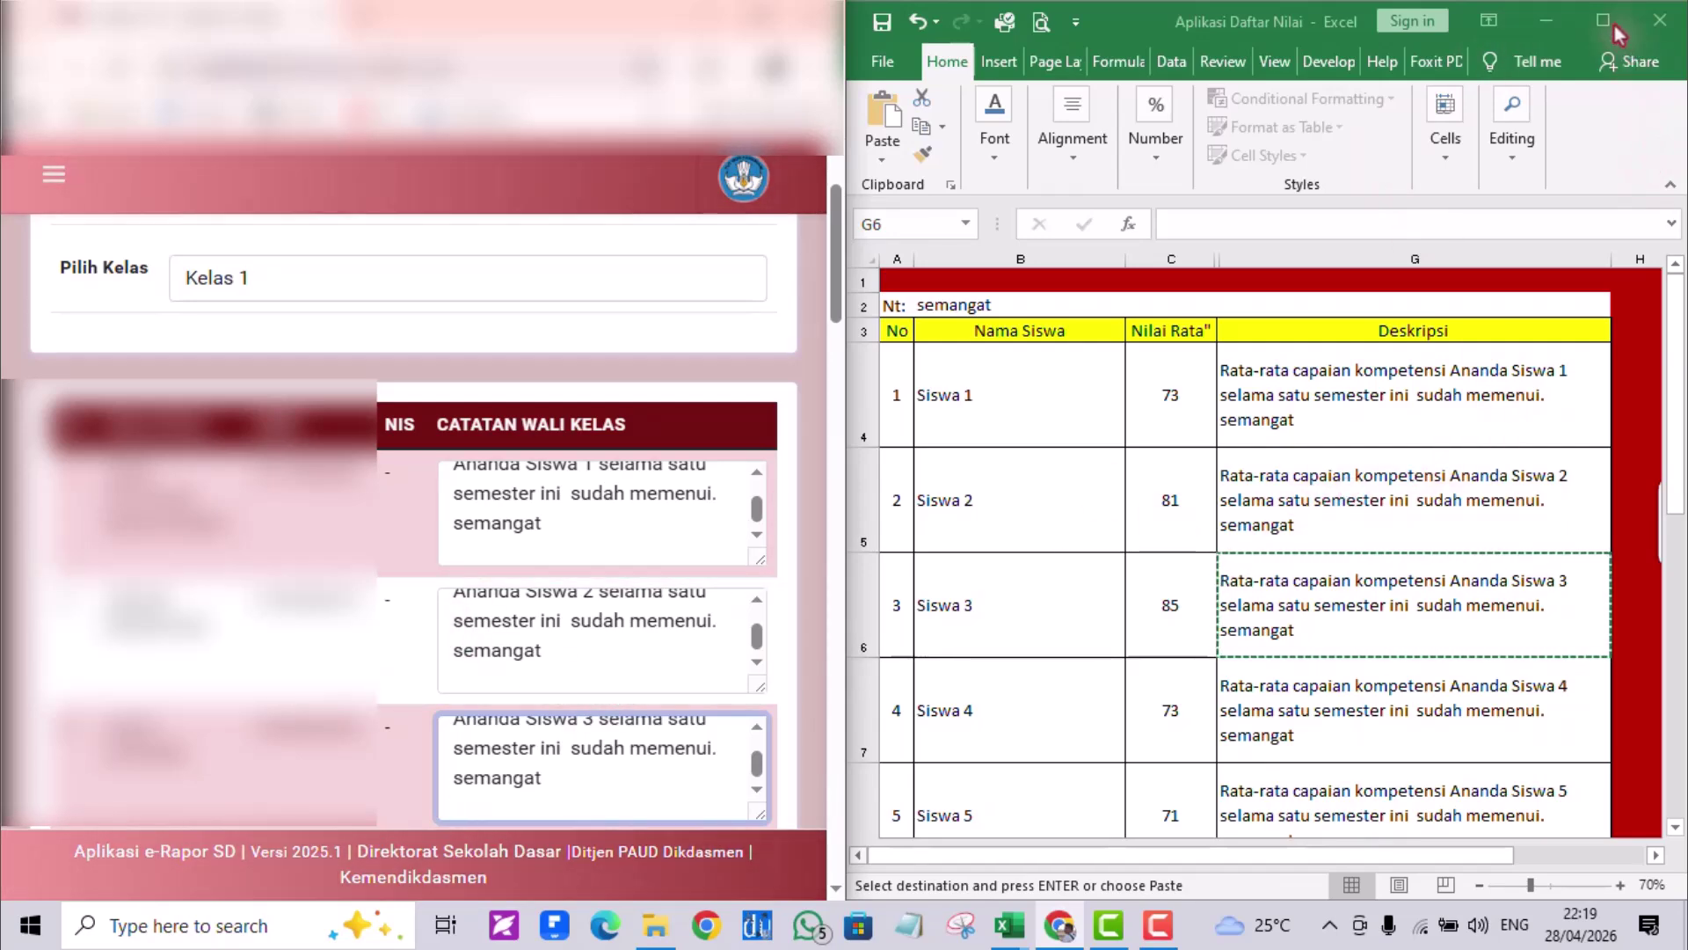
- Switch back to the Aplikasi Daftar Nilai workbook at full-screen size and return to its home sheet
{"action": "left_click", "coordinate": [1525, 37]}
{"action": "left_click", "coordinate": [1603, 21]}
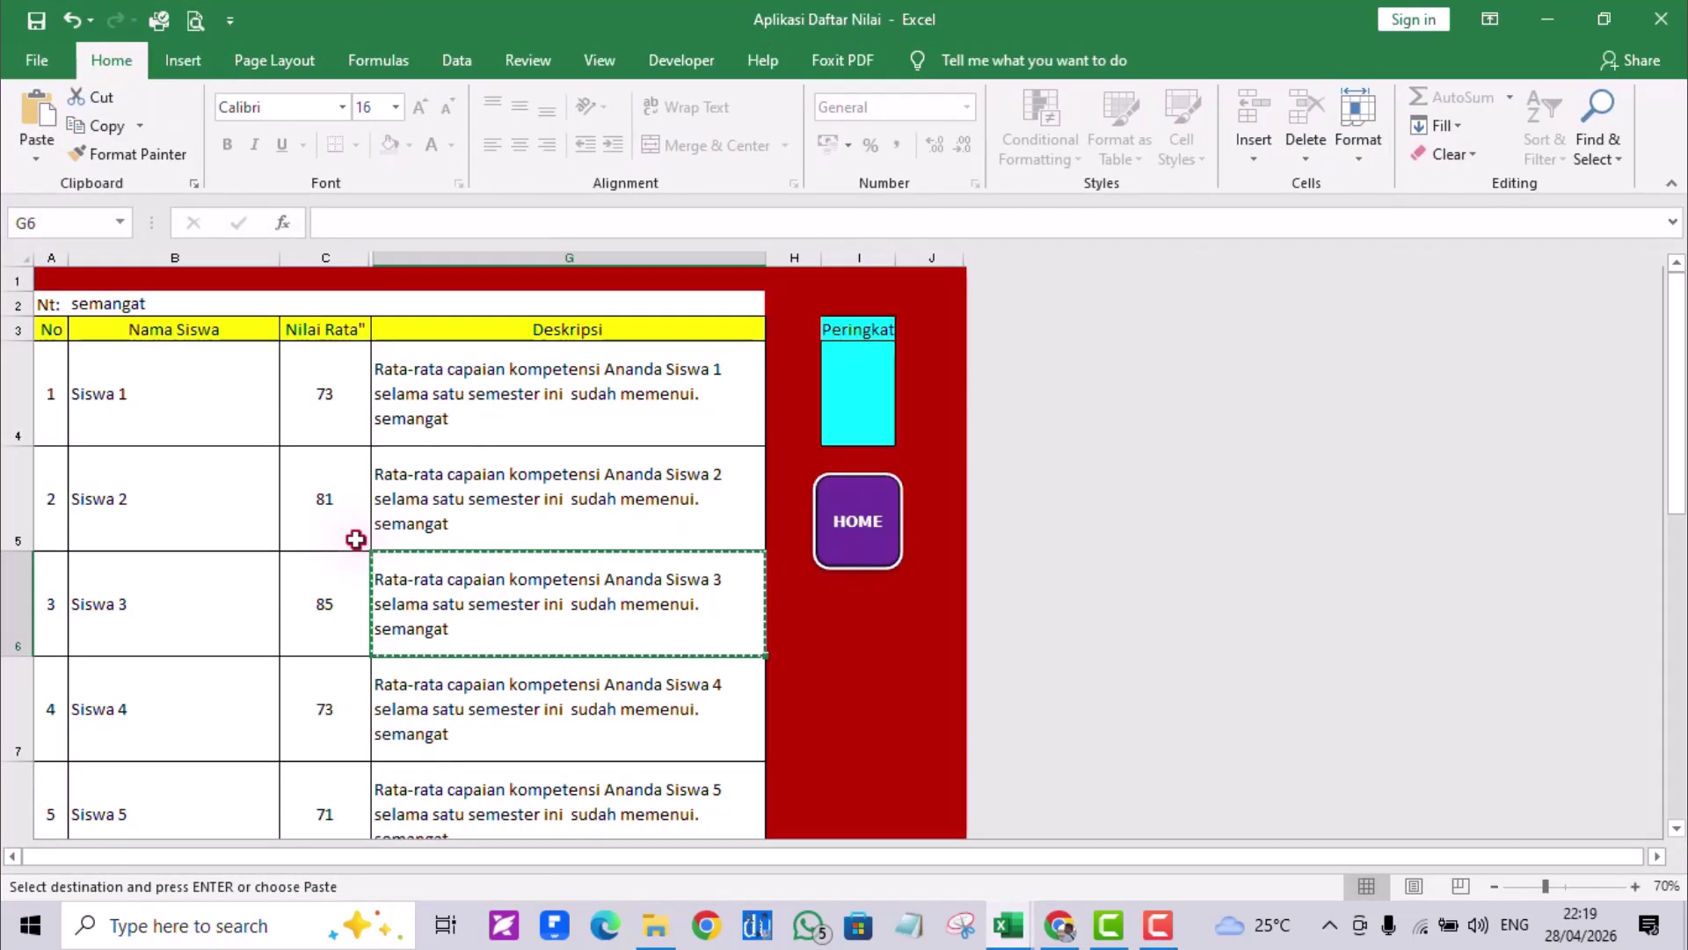
{"action": "left_click", "coordinate": [829, 557]}
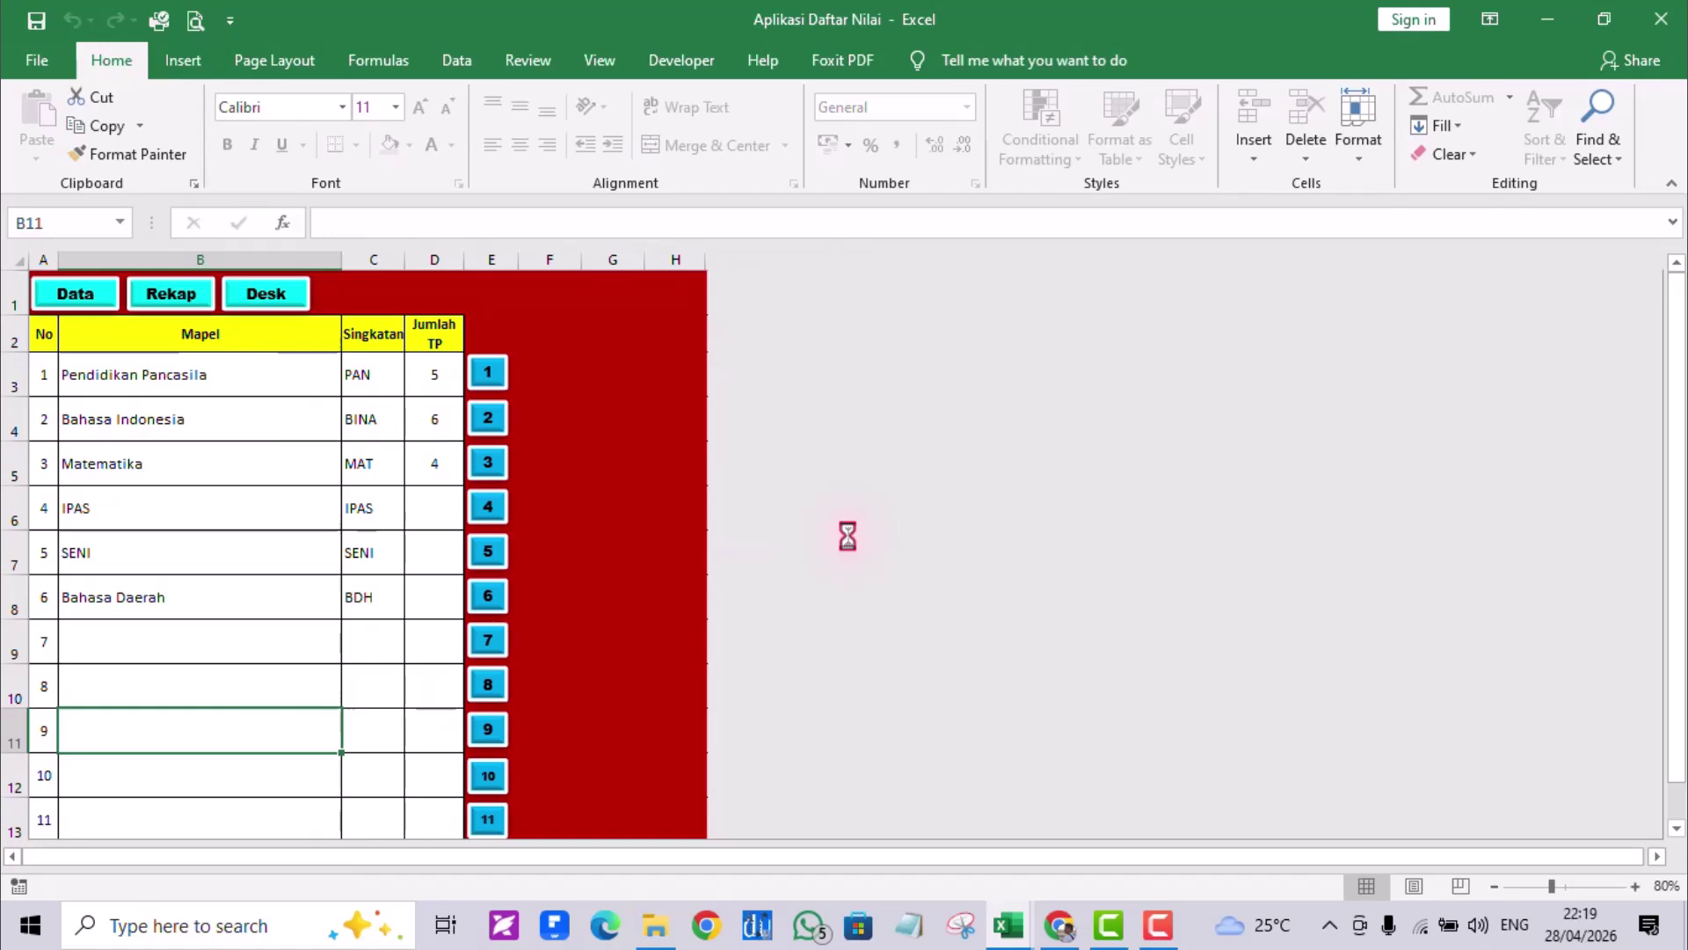